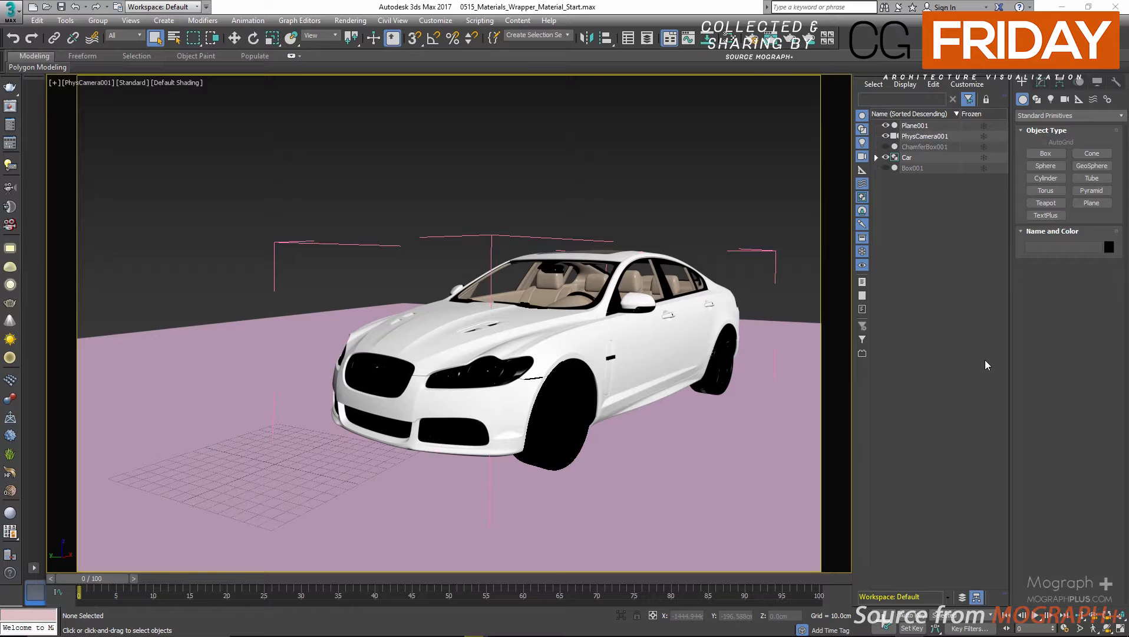
# Unhide ChamferBox001 and hide the whole Car group in the scene.
pyautogui.click(886, 147)
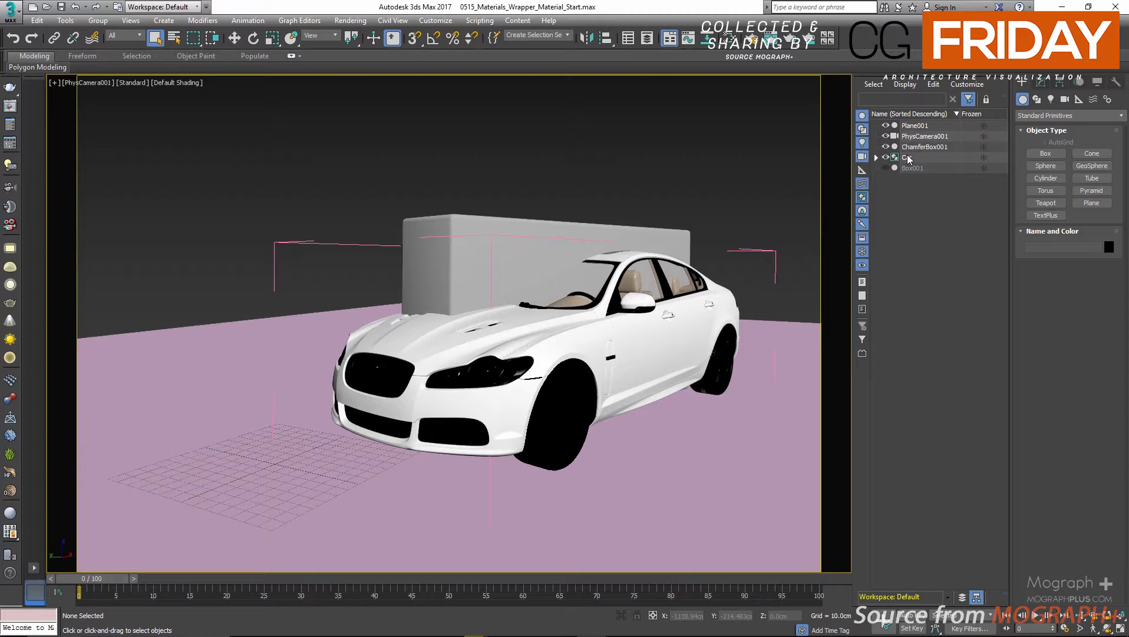
pyautogui.doubleClick(890, 158)
pyautogui.click(886, 157)
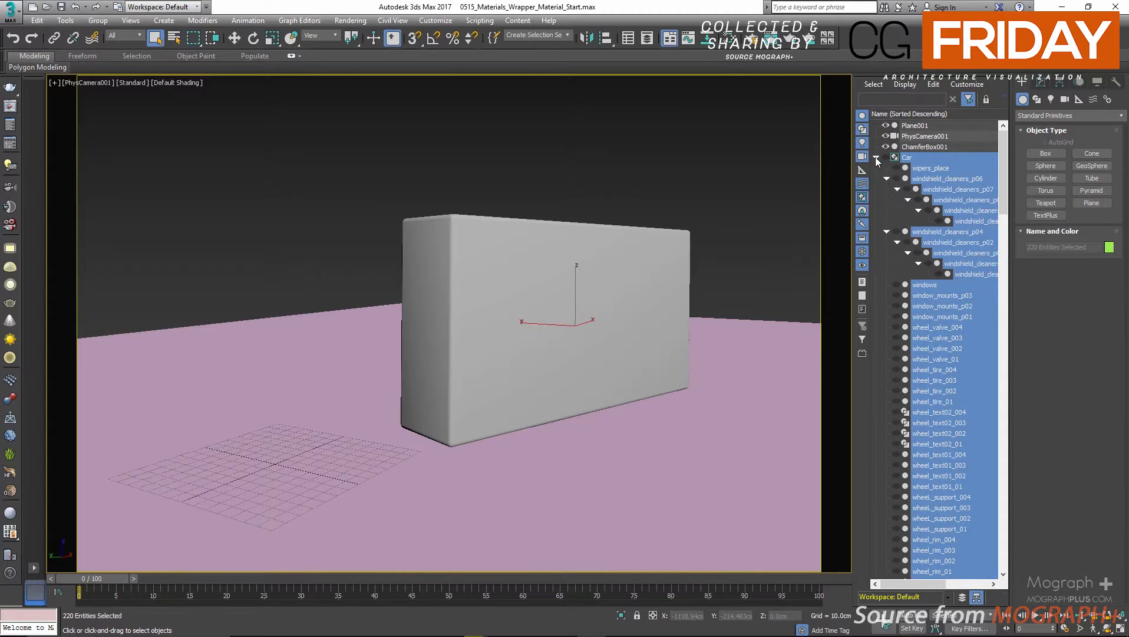
# Show the Car group again and hide ChamferBox001.
pyautogui.click(886, 158)
pyautogui.click(875, 157)
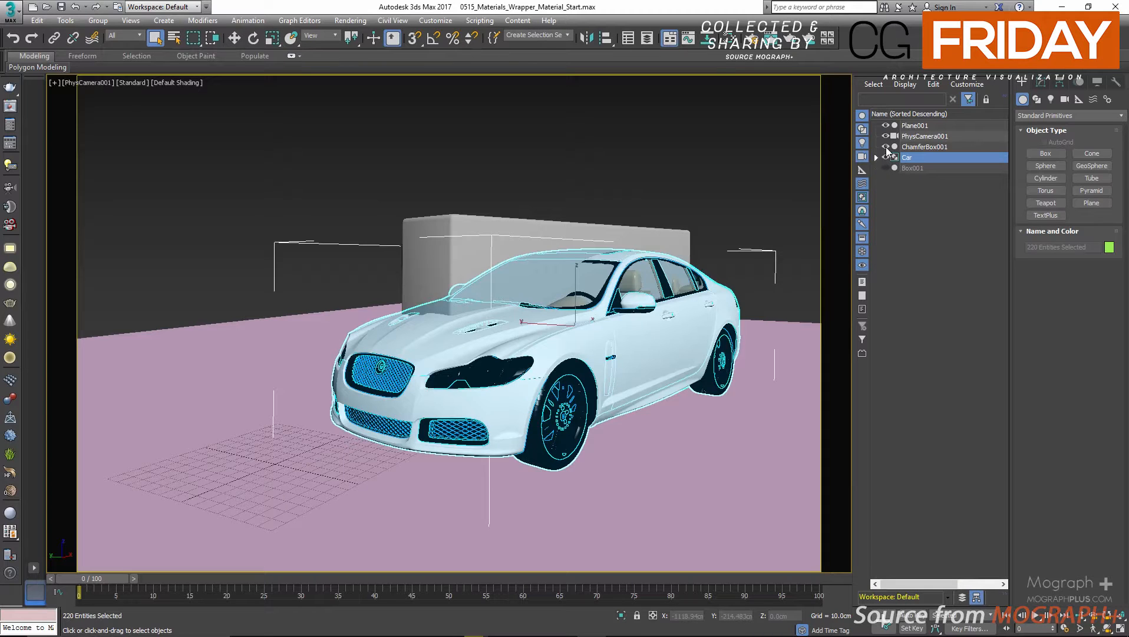
pyautogui.click(886, 146)
pyautogui.click(876, 157)
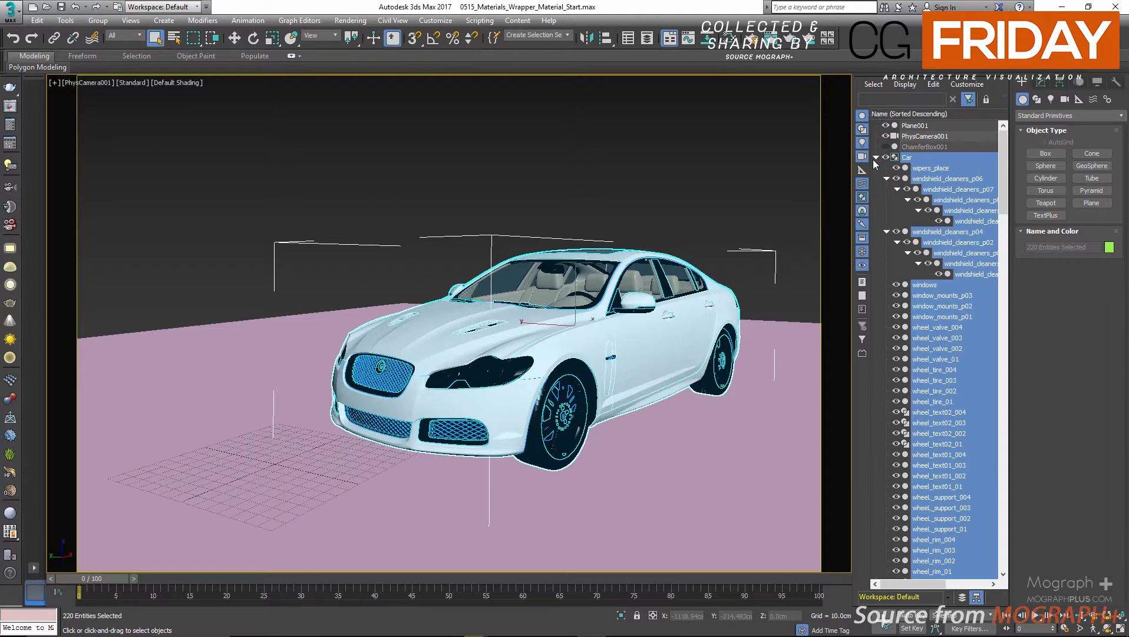
pyautogui.click(877, 157)
pyautogui.click(953, 205)
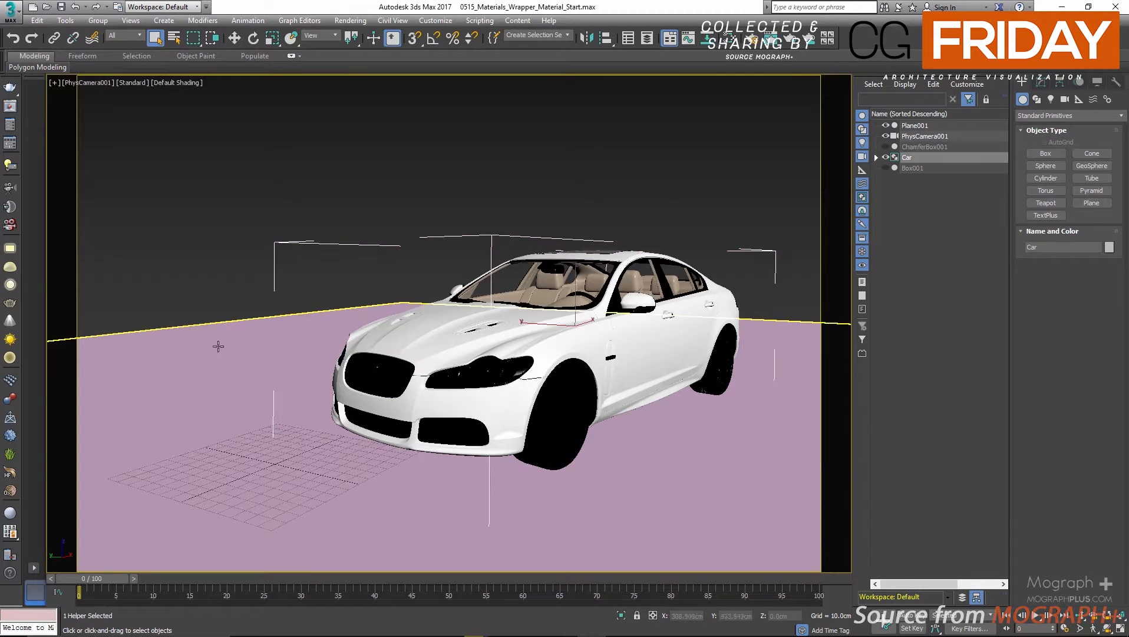
# Examine the V-Ray object properties of the ground plane, including its matte settings, and deselect the plane.
pyautogui.click(205, 378)
pyautogui.rightClick(205, 379)
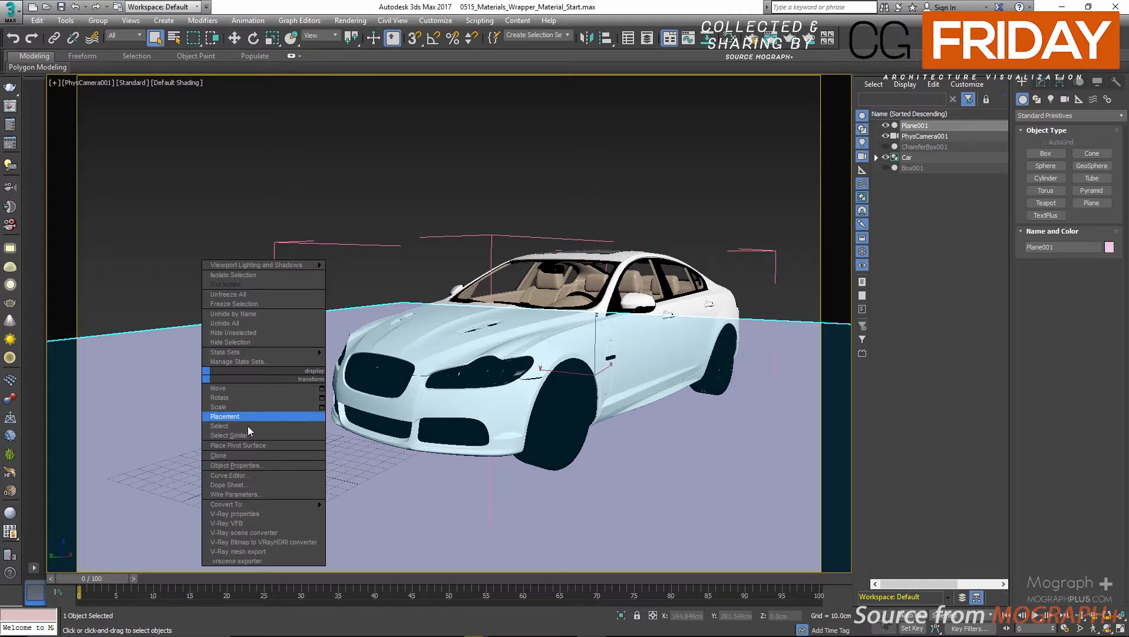
pyautogui.click(273, 514)
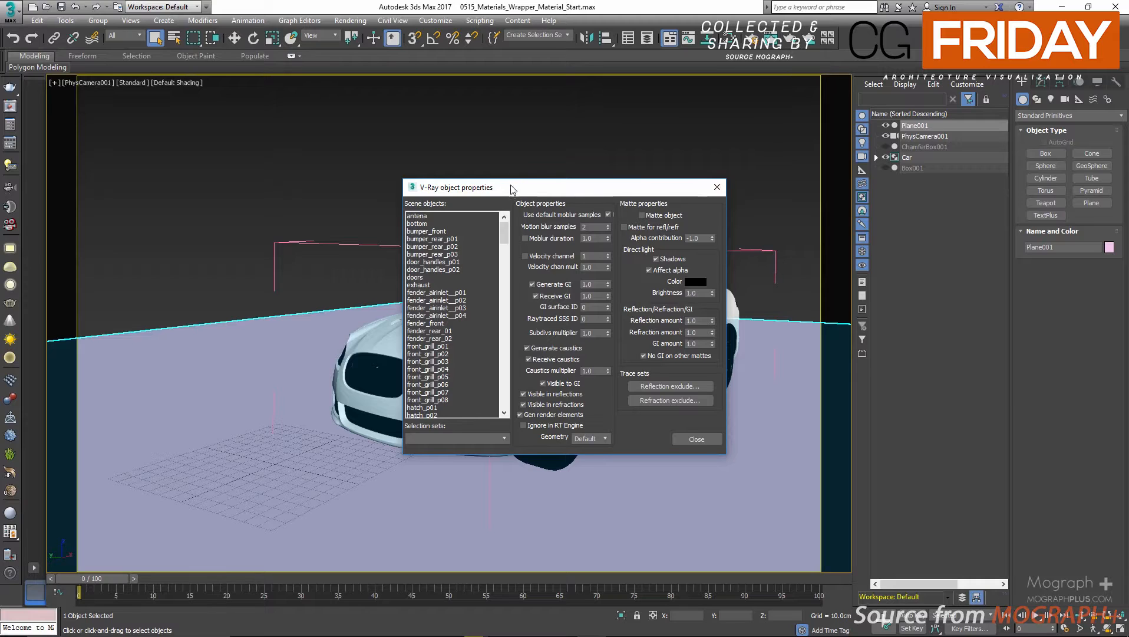
pyautogui.moveTo(512, 186); pyautogui.dragTo(510, 167)
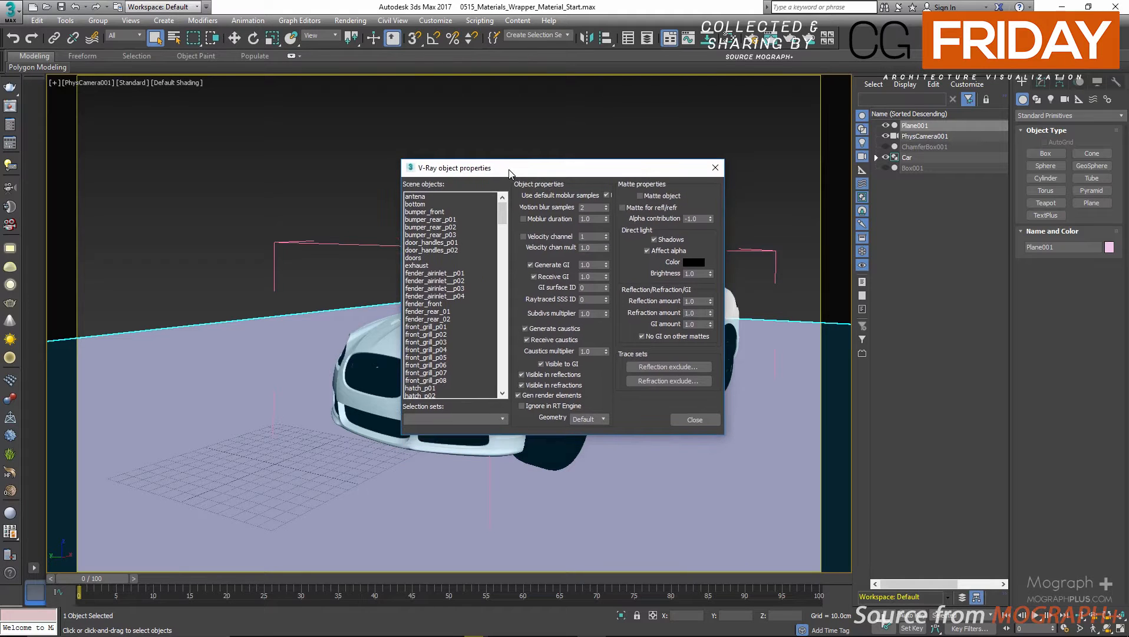
pyautogui.click(712, 170)
pyautogui.click(679, 160)
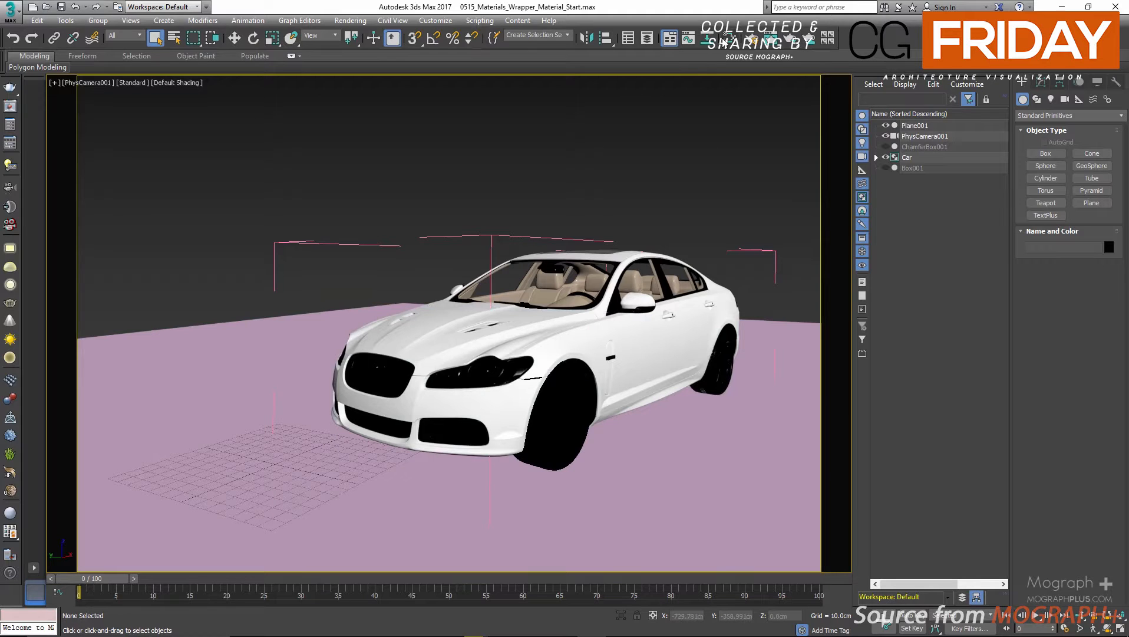
# Create a VRayMtlWrapper material in the Slate Material Editor and show its parameters beside the car.
pyautogui.click(724, 42)
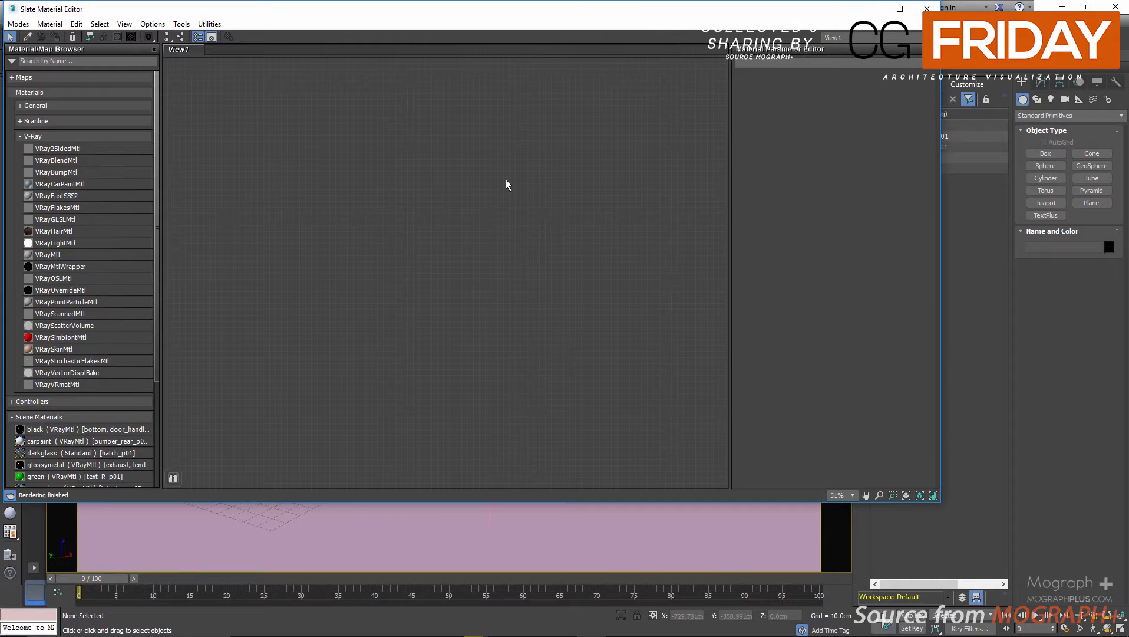
pyautogui.moveTo(87, 267); pyautogui.dragTo(205, 270)
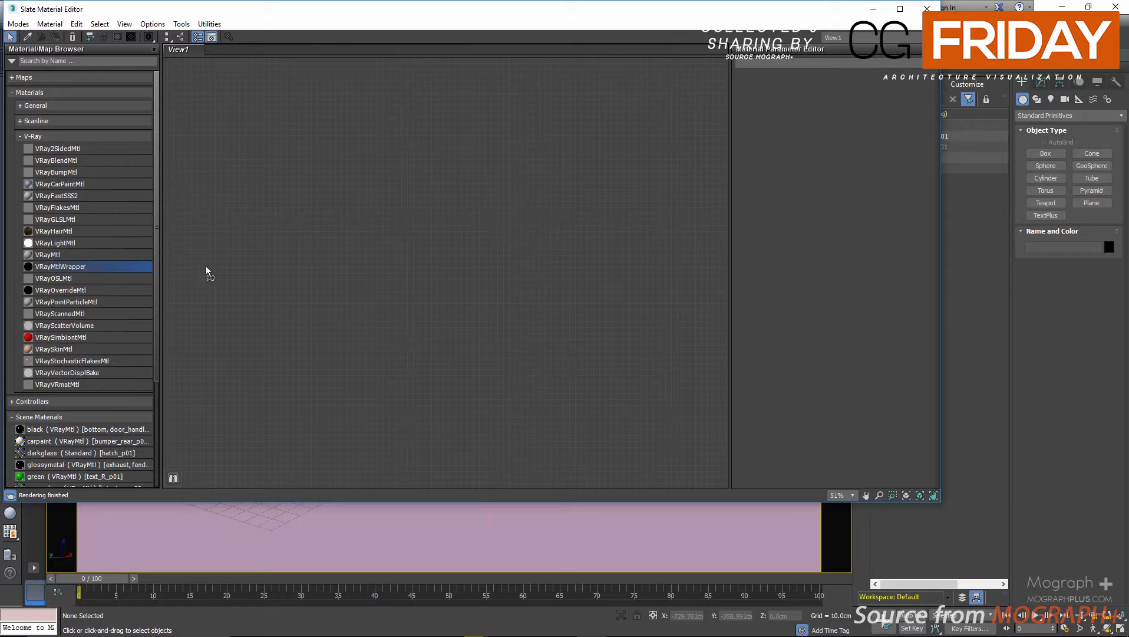
pyautogui.moveTo(527, 236); pyautogui.dragTo(560, 211)
pyautogui.scroll(4, 513, 254)
pyautogui.doubleClick(522, 221)
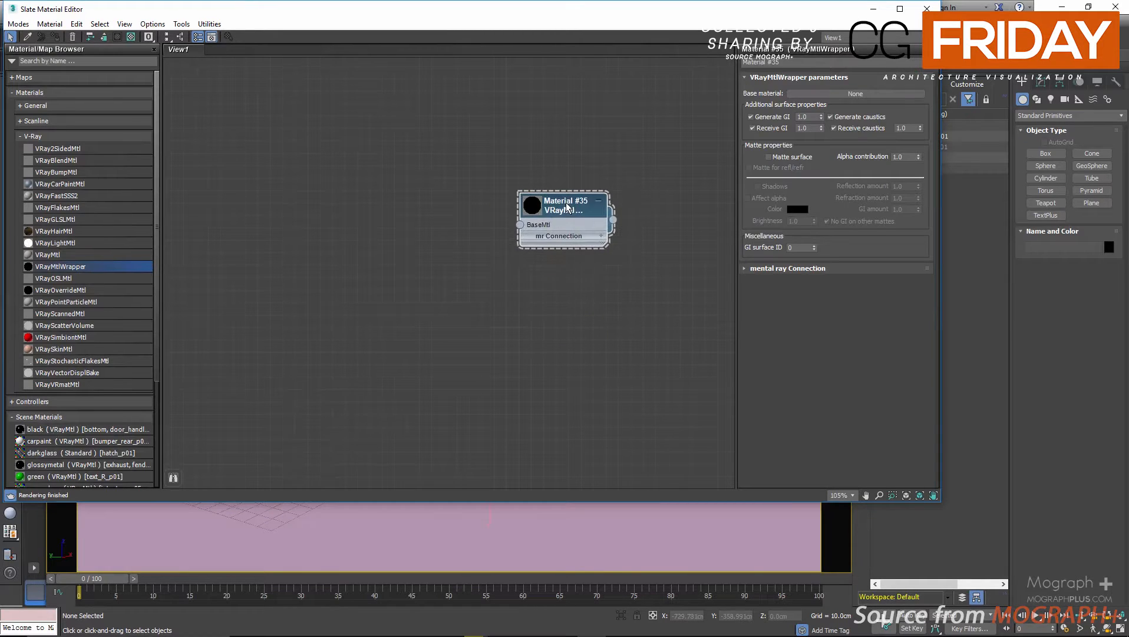
pyautogui.moveTo(752, 12); pyautogui.dragTo(523, 103)
pyautogui.moveTo(340, 307); pyautogui.dragTo(365, 302)
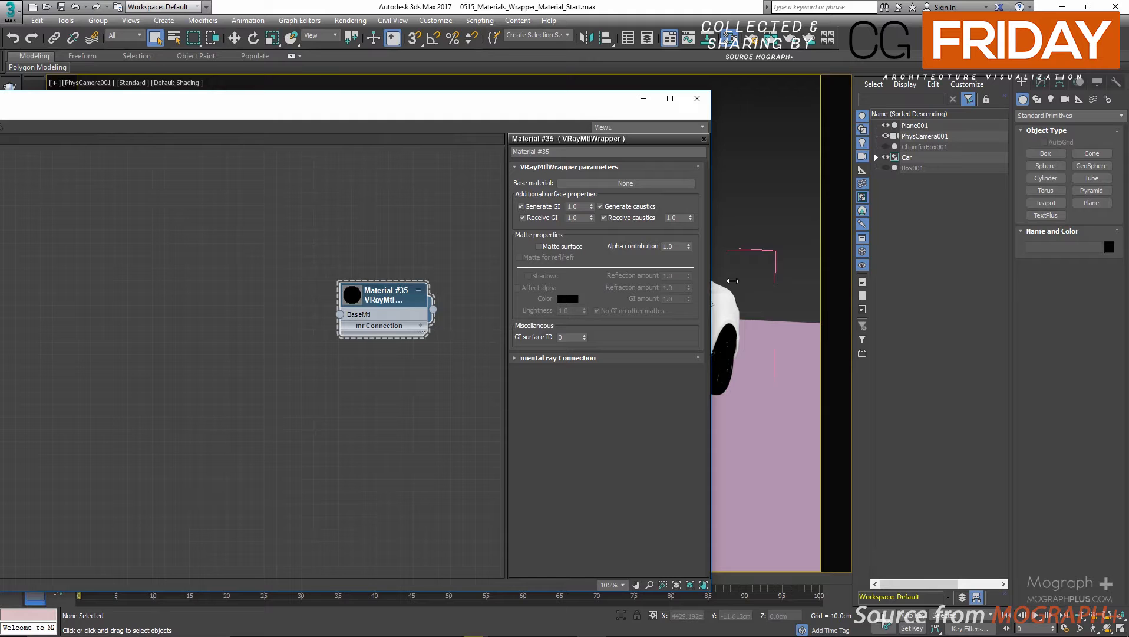
pyautogui.moveTo(570, 110); pyautogui.dragTo(355, 168)
pyautogui.click(760, 463)
pyautogui.rightClick(759, 460)
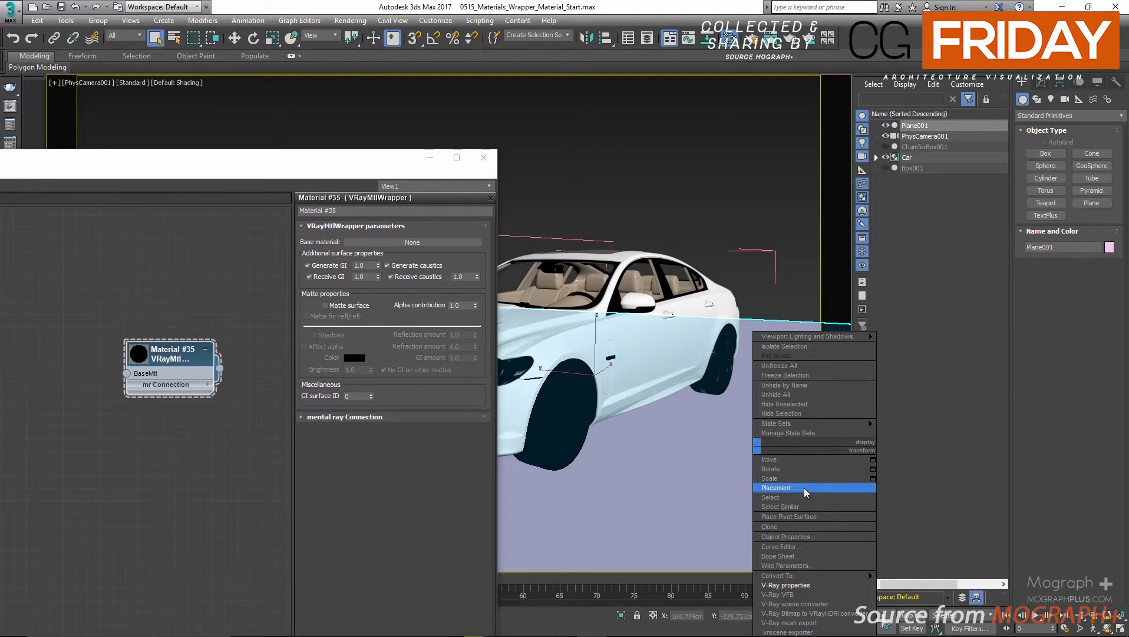
pyautogui.click(824, 594)
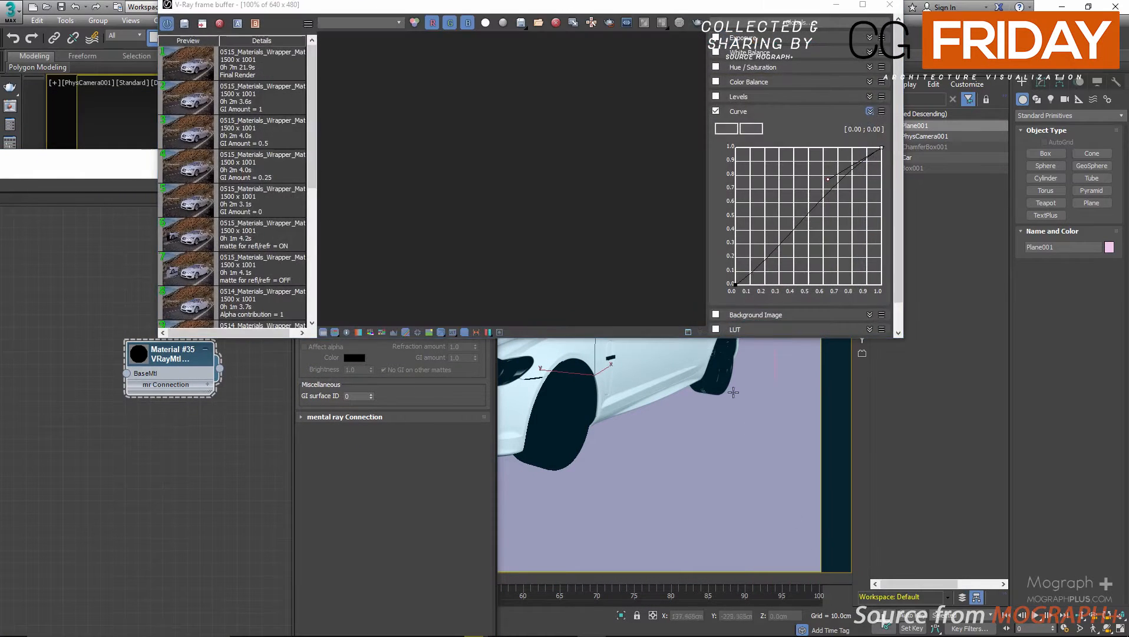
pyautogui.click(899, 6)
pyautogui.rightClick(796, 497)
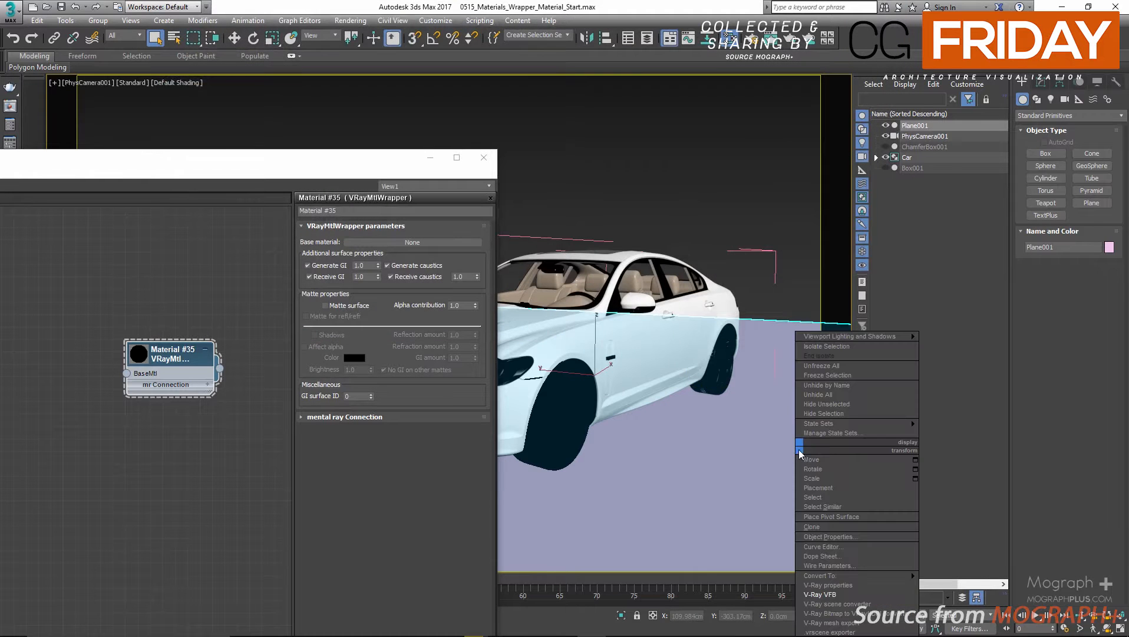
pyautogui.click(871, 604)
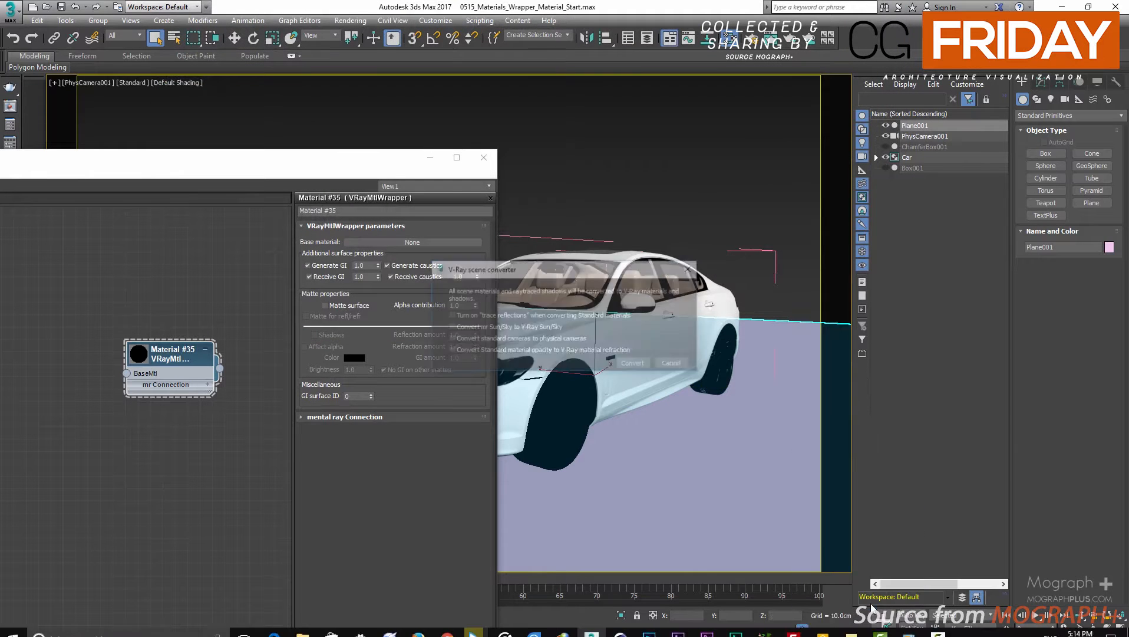
pyautogui.click(672, 366)
# Compare the ground plane's V-Ray object properties with the matte properties of the wrapper material.
pyautogui.rightClick(735, 447)
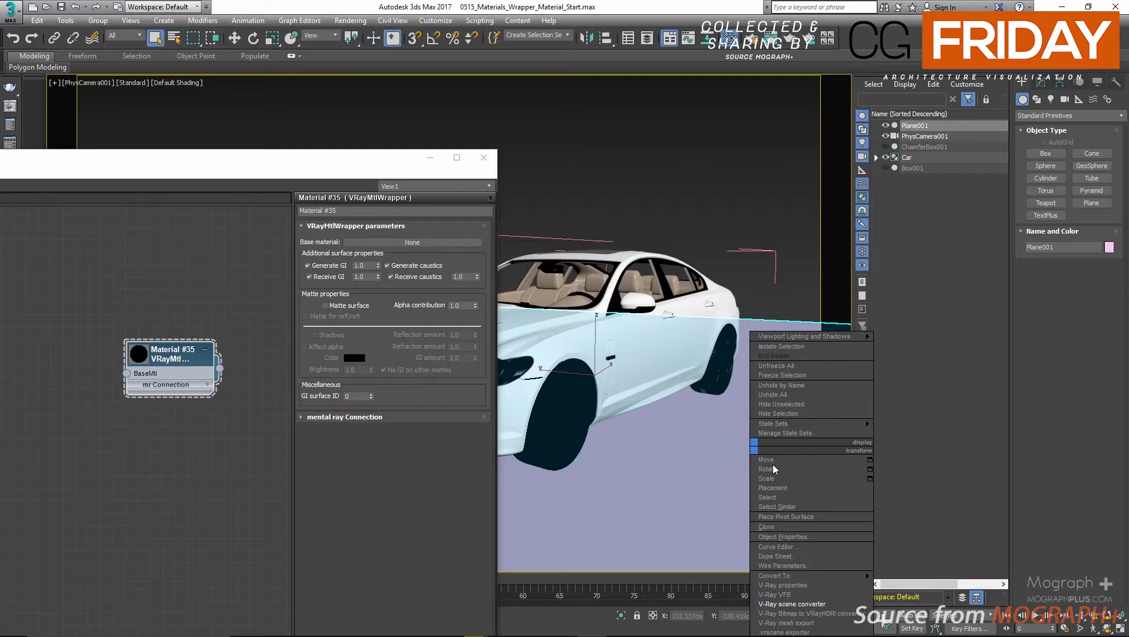
pyautogui.click(832, 585)
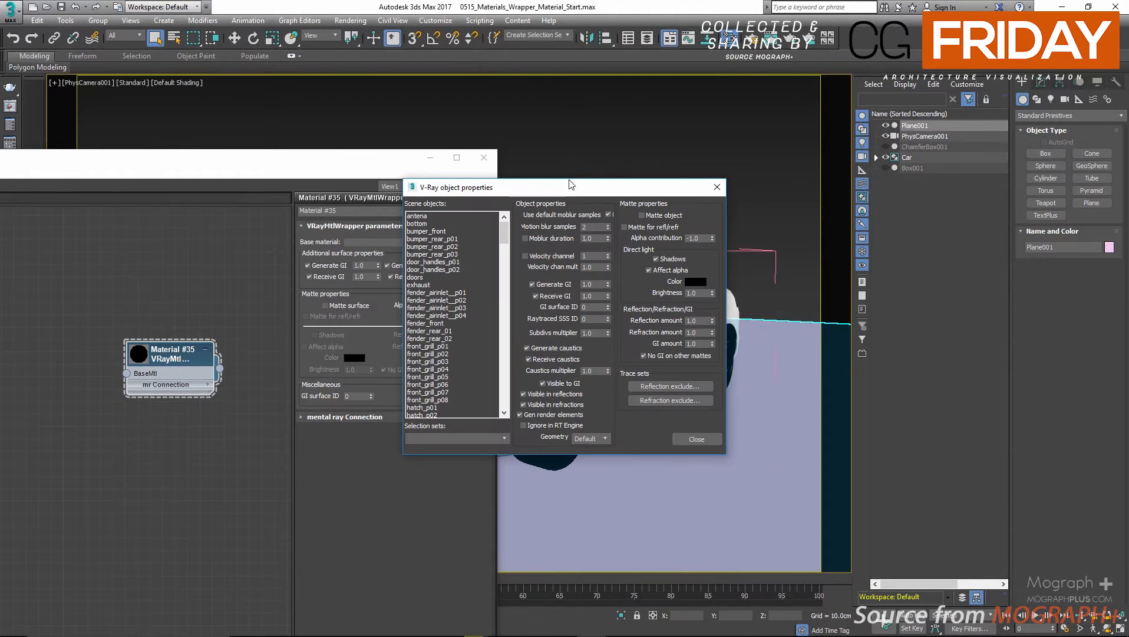
pyautogui.moveTo(569, 184); pyautogui.dragTo(690, 195)
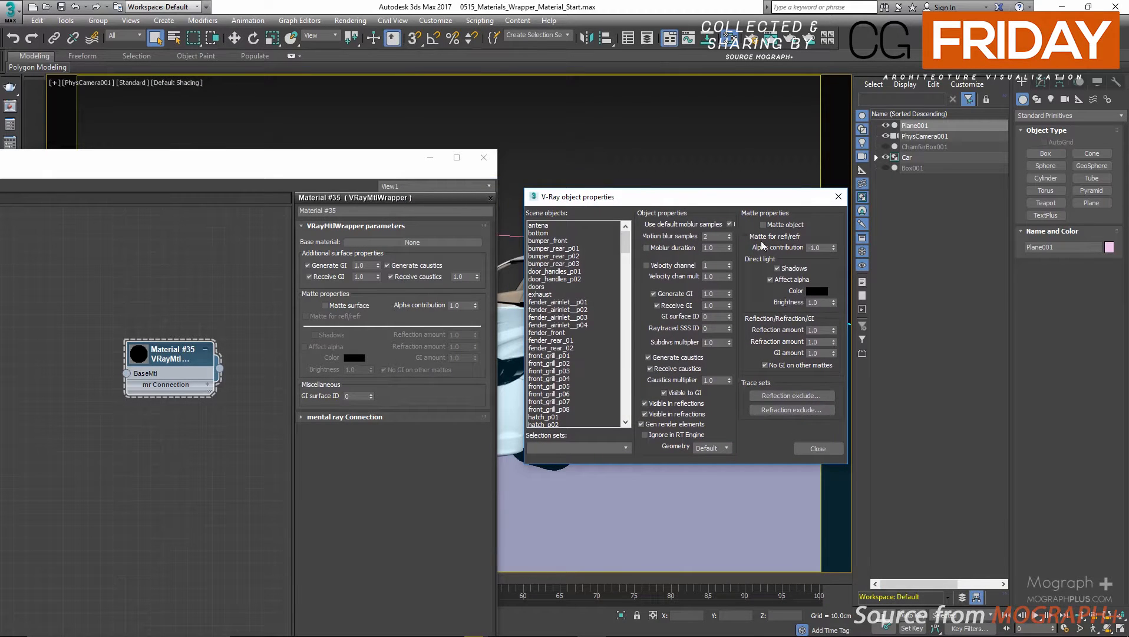
pyautogui.click(839, 196)
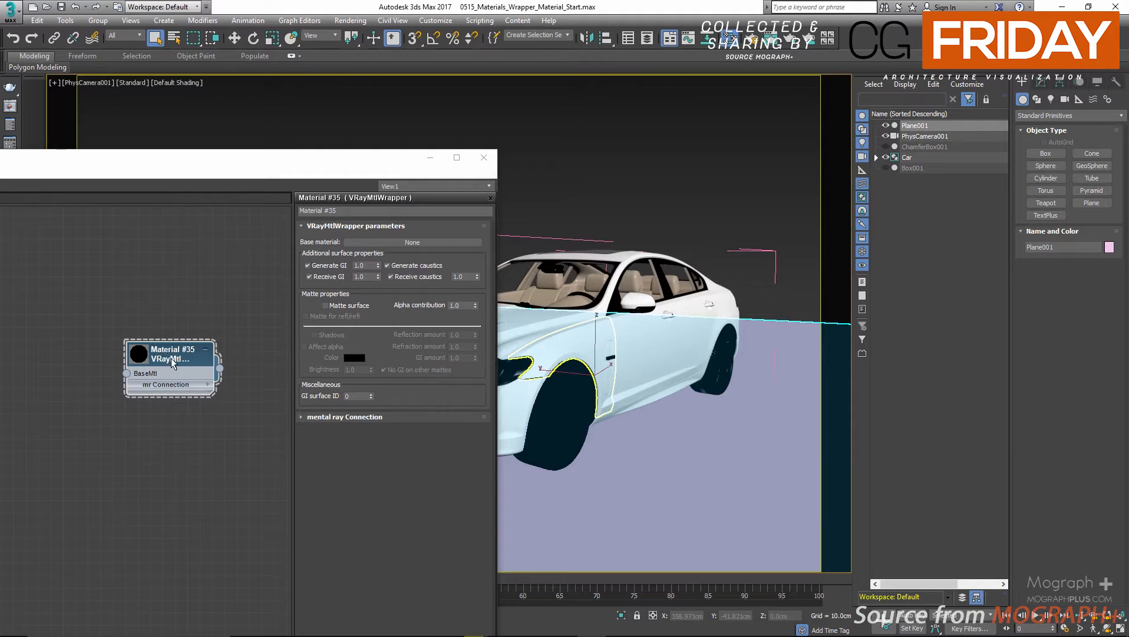
# Examine the Generate GI and Receive GI multipliers of the wrapper material.
pyautogui.moveTo(175, 364); pyautogui.dragTo(162, 339)
pyautogui.moveTo(233, 165); pyautogui.dragTo(193, 166)
pyautogui.click(646, 134)
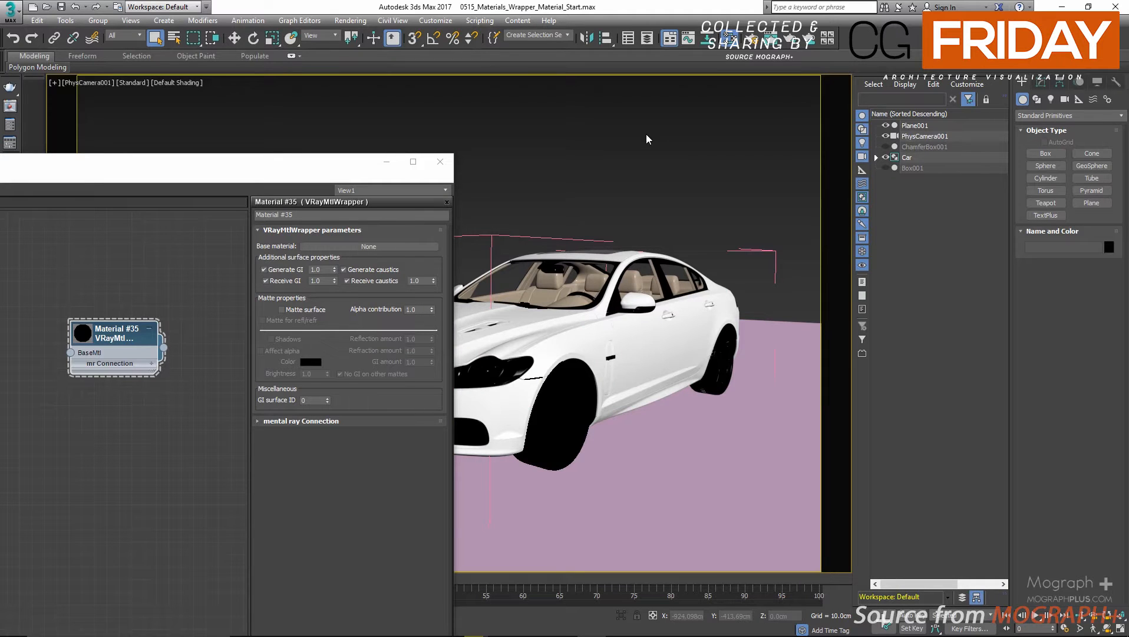
pyautogui.moveTo(300, 170); pyautogui.dragTo(446, 151)
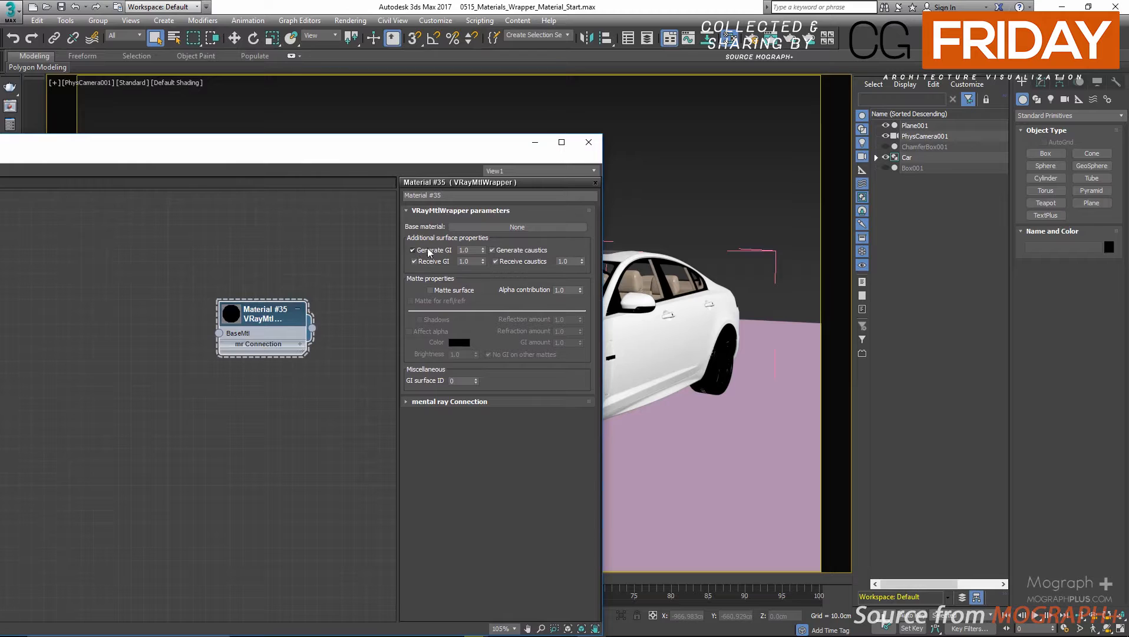
pyautogui.doubleClick(465, 250)
pyautogui.doubleClick(469, 261)
pyautogui.doubleClick(470, 251)
pyautogui.doubleClick(477, 261)
# Try toggling the wrapper's Receive GI off and on and raising its multiplier to 2, and restore it to 1.0.
pyautogui.click(413, 261)
pyautogui.click(413, 261)
pyautogui.doubleClick(471, 261)
pyautogui.write('2')
pyautogui.press('Return')
pyautogui.write('1')
pyautogui.press('Return')
pyautogui.click(466, 261)
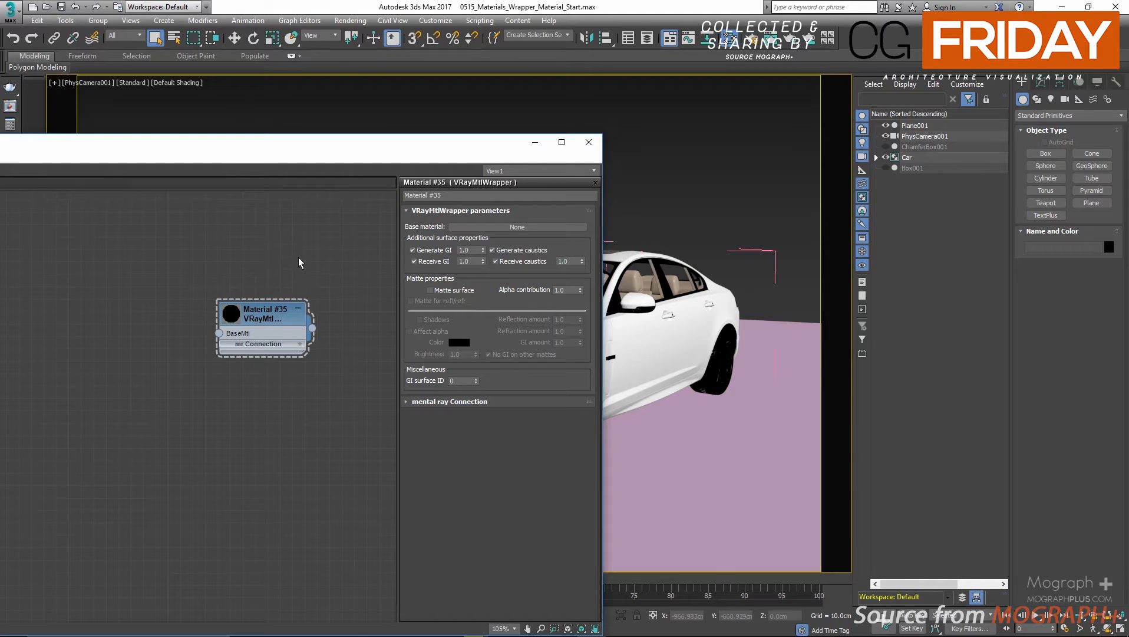
# Examine the wrapper's Receive caustics multiplier and remaining parameters, and close the material editor.
pyautogui.doubleClick(579, 260)
pyautogui.moveTo(275, 317)
pyautogui.mouseDown()
pyautogui.moveTo(268, 415)
pyautogui.moveTo(269, 305)
pyautogui.mouseUp()
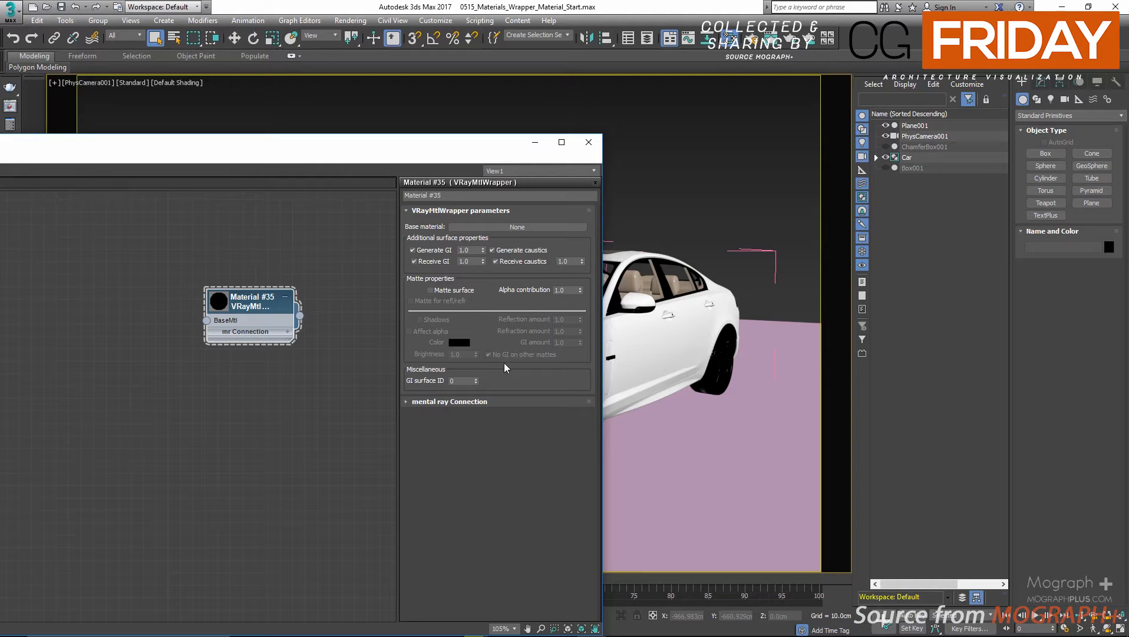
pyautogui.moveTo(400, 144); pyautogui.dragTo(363, 150)
pyautogui.click(551, 148)
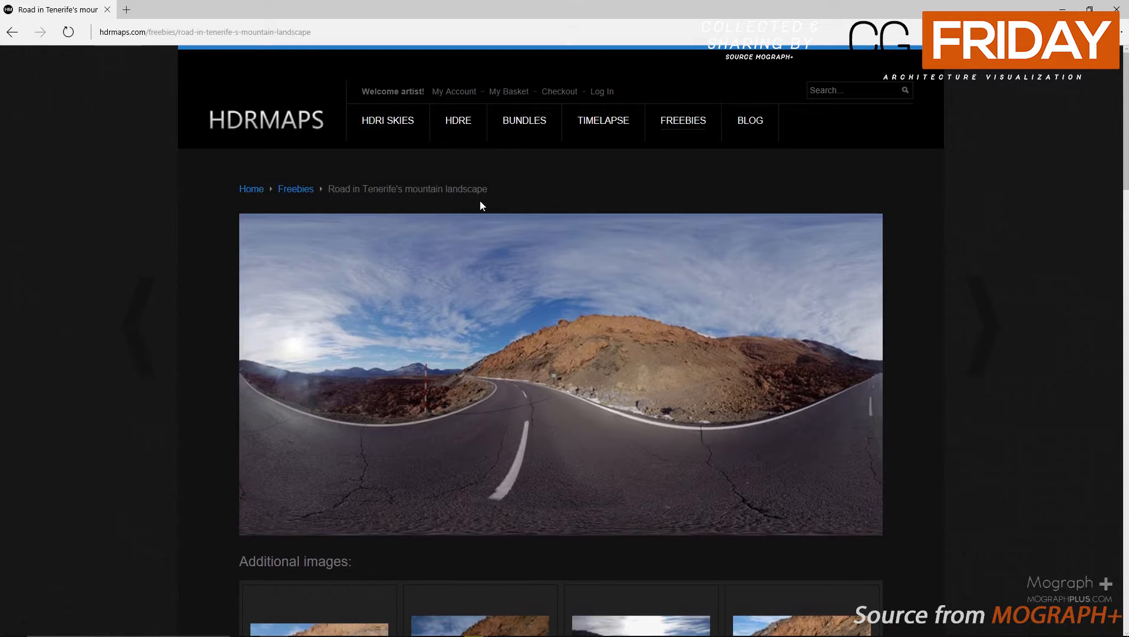
# Review the HDRMaps freebie page for "Road in Tenerife's mountain landscape", including its backplates and download package.
pyautogui.tripleClick(376, 195)
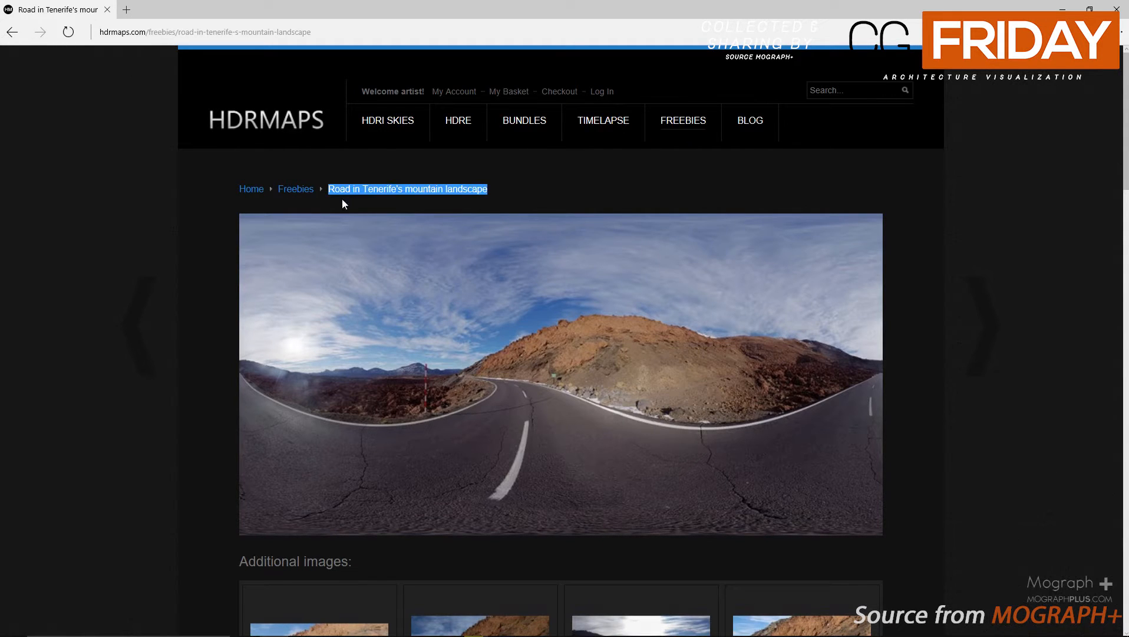
pyautogui.click(504, 189)
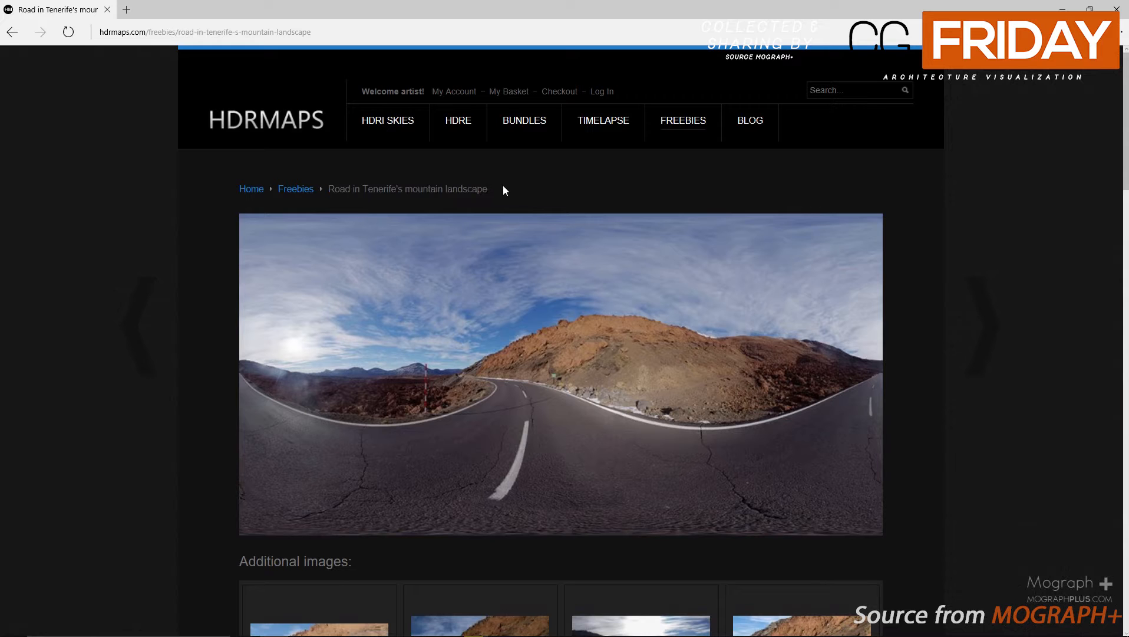
pyautogui.scroll(-12, 448, 202)
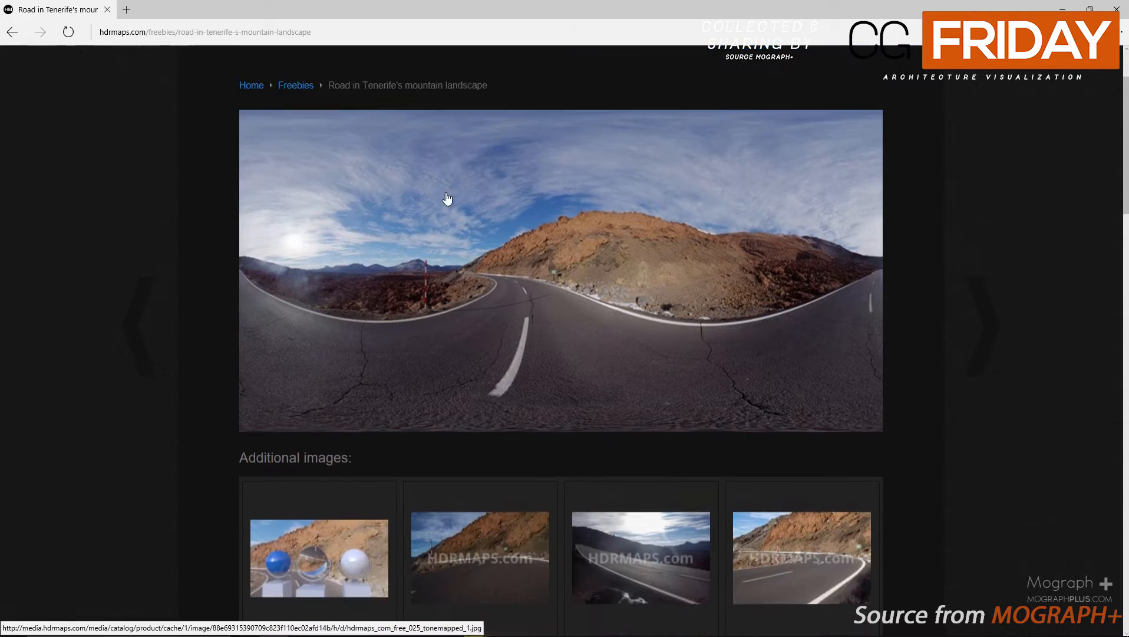
pyautogui.scroll(-6, 438, 211)
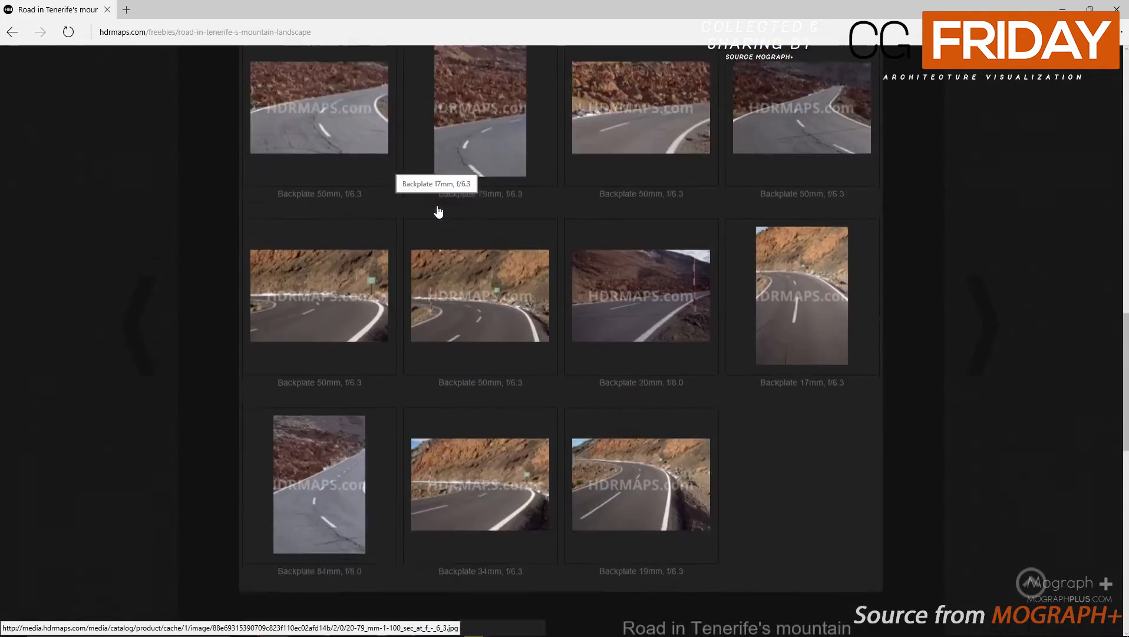
pyautogui.scroll(-4, 438, 211)
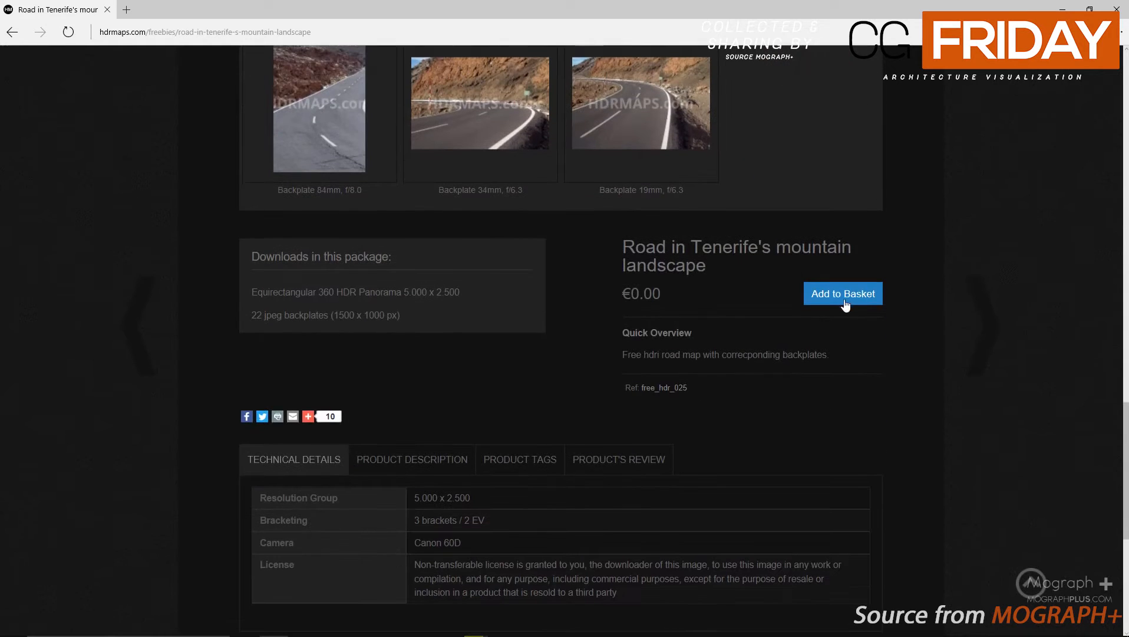
pyautogui.moveTo(163, 255); pyautogui.dragTo(181, 144, button='middle')
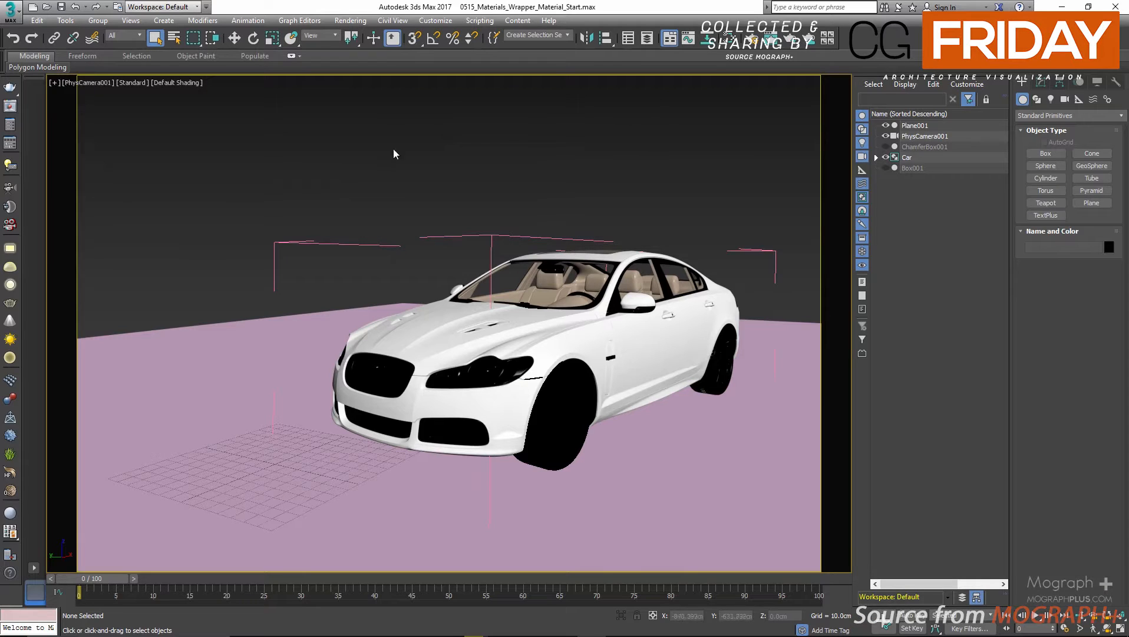
# Place a V-Ray dome light on the ground in front of the car and open its parameters for editing.
pyautogui.click(10, 283)
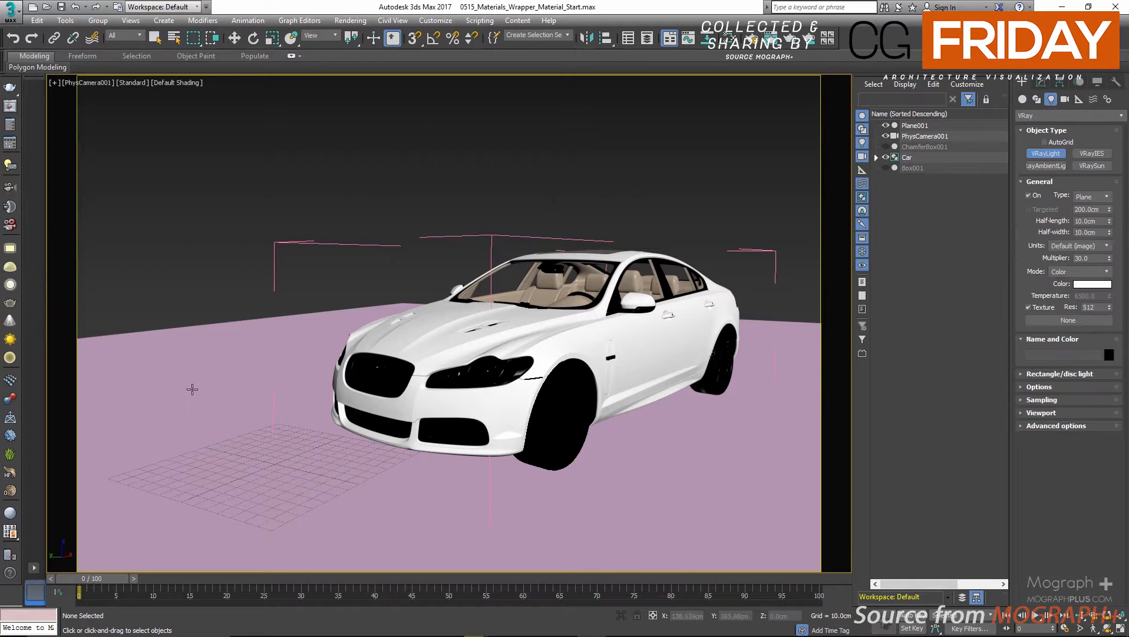
pyautogui.click(224, 382)
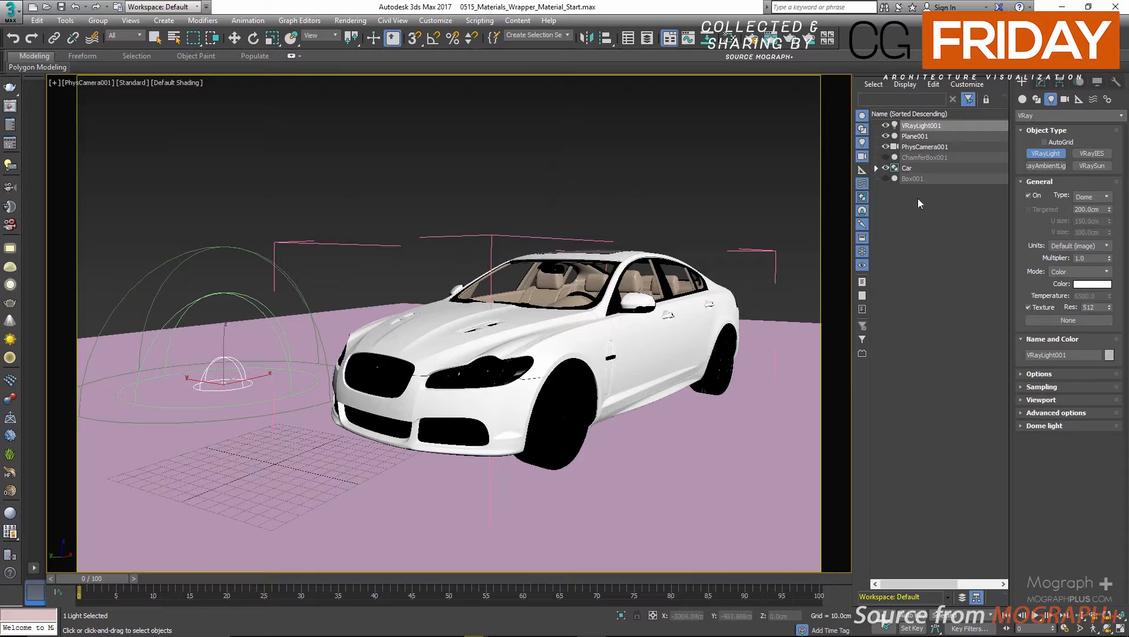
pyautogui.click(1044, 83)
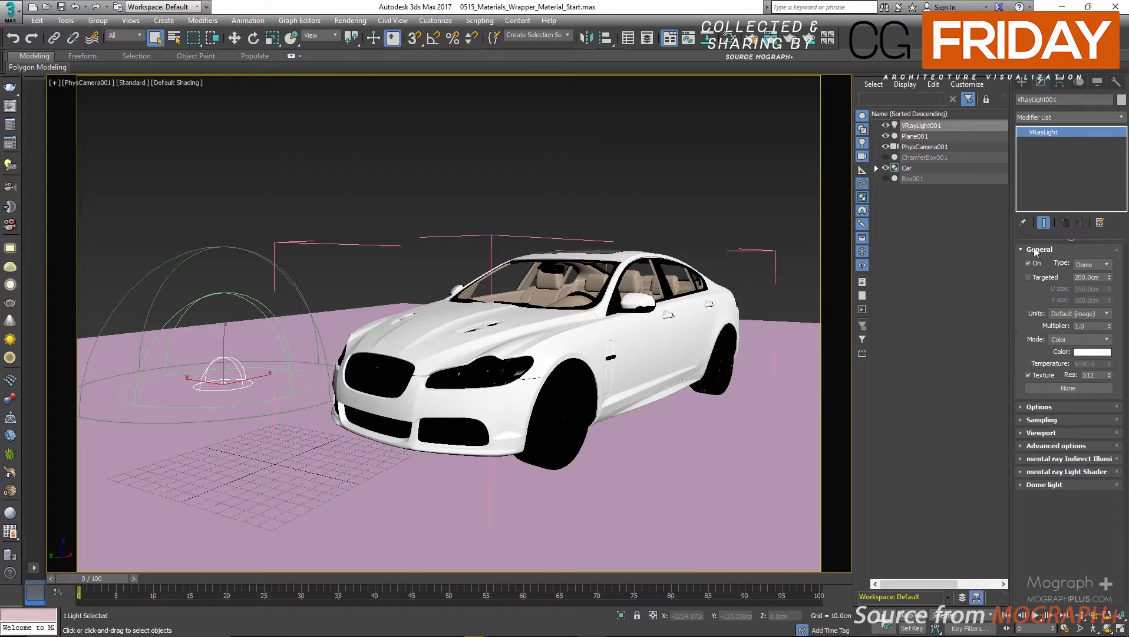
# Assign a VRayHDRI map as the dome light's texture.
pyautogui.click(1081, 388)
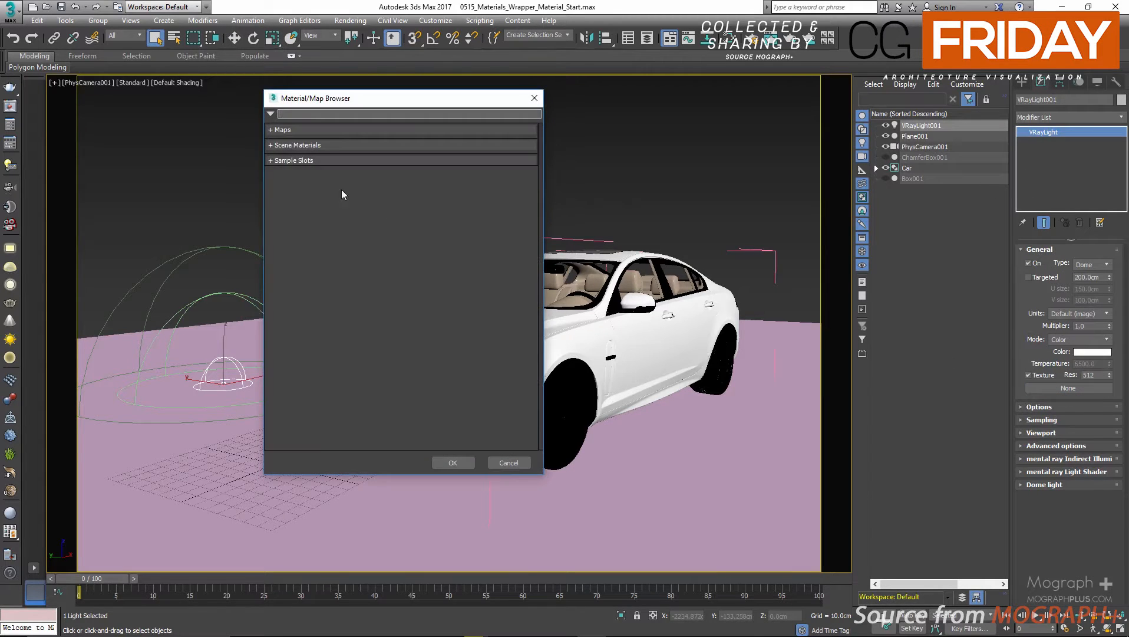
pyautogui.click(294, 130)
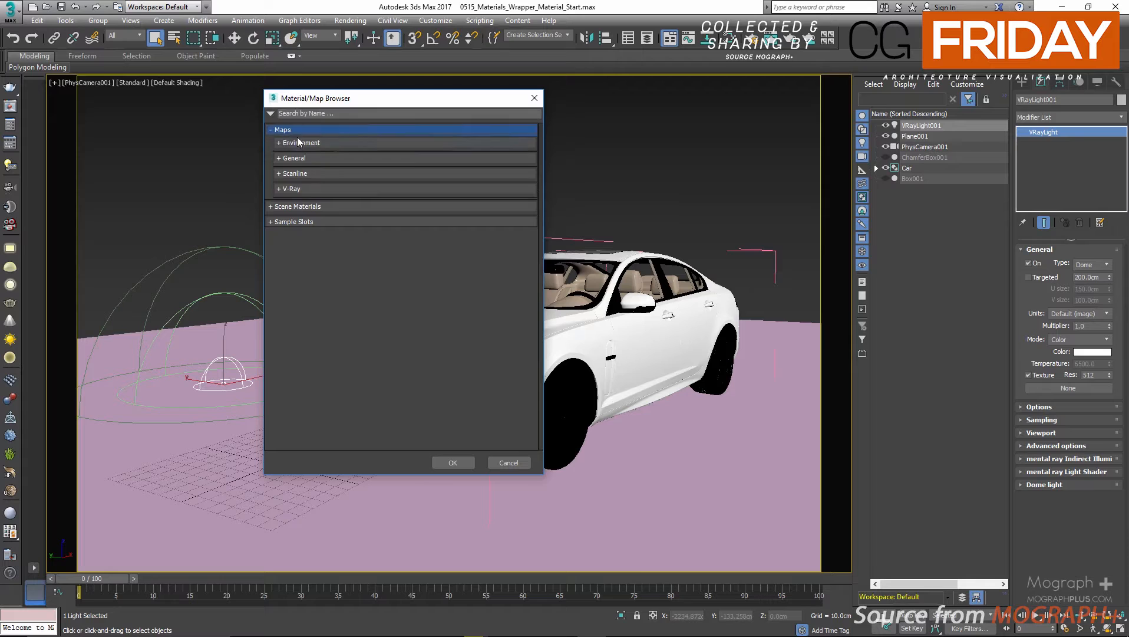
pyautogui.click(305, 188)
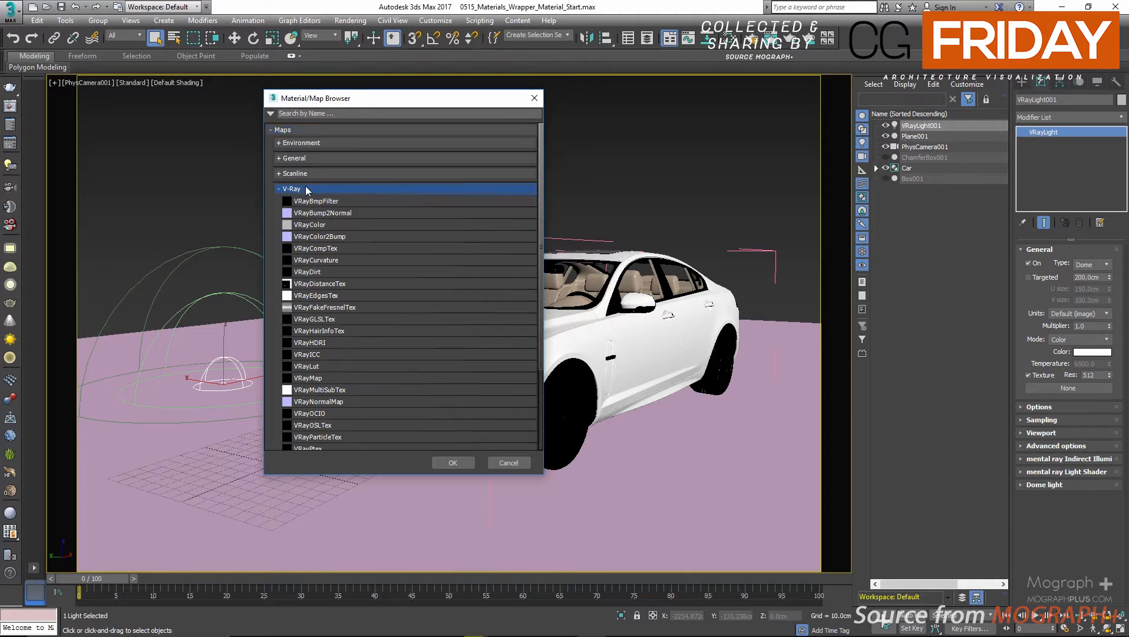
pyautogui.doubleClick(337, 343)
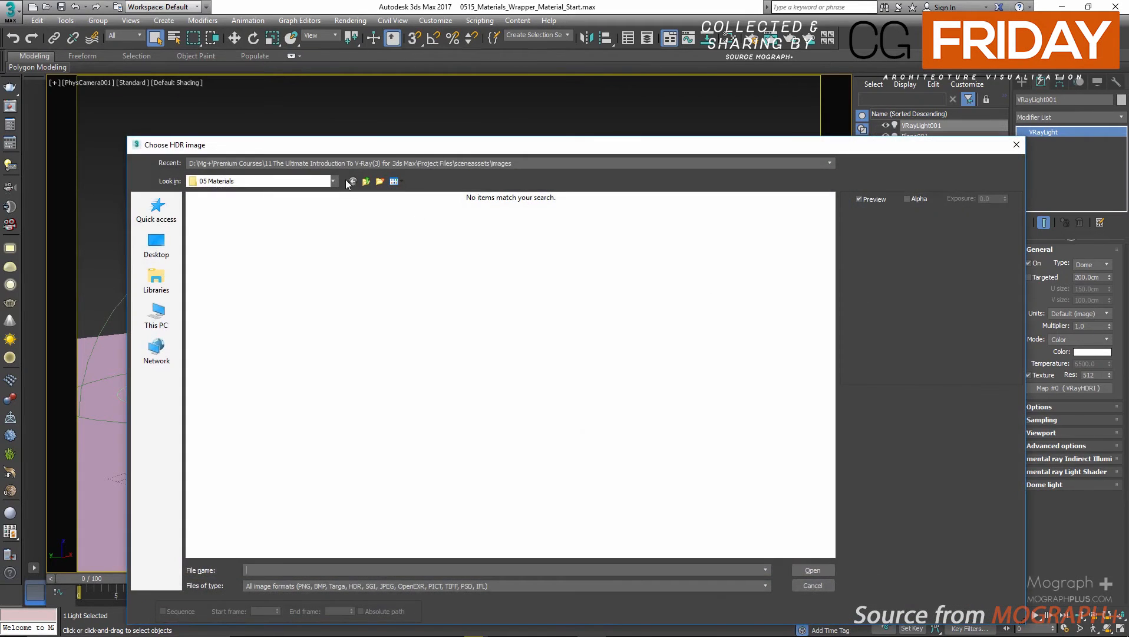
# Load the hdrmaps_com HDR image from the project's sceneassets/images folder into the VRayHDRI map.
pyautogui.click(333, 182)
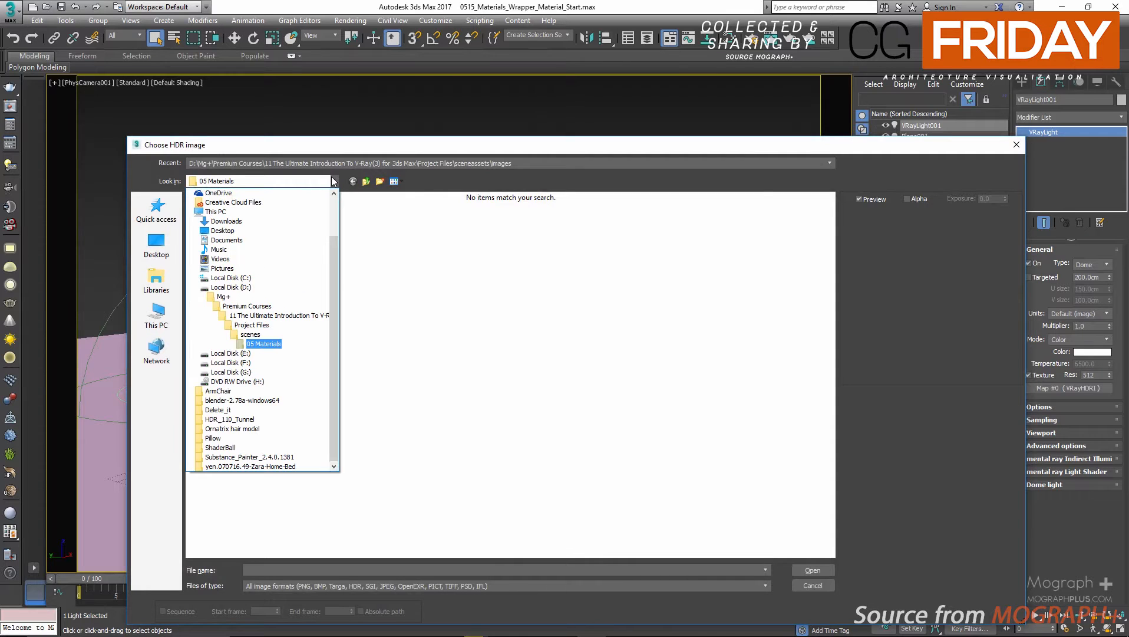
pyautogui.click(292, 316)
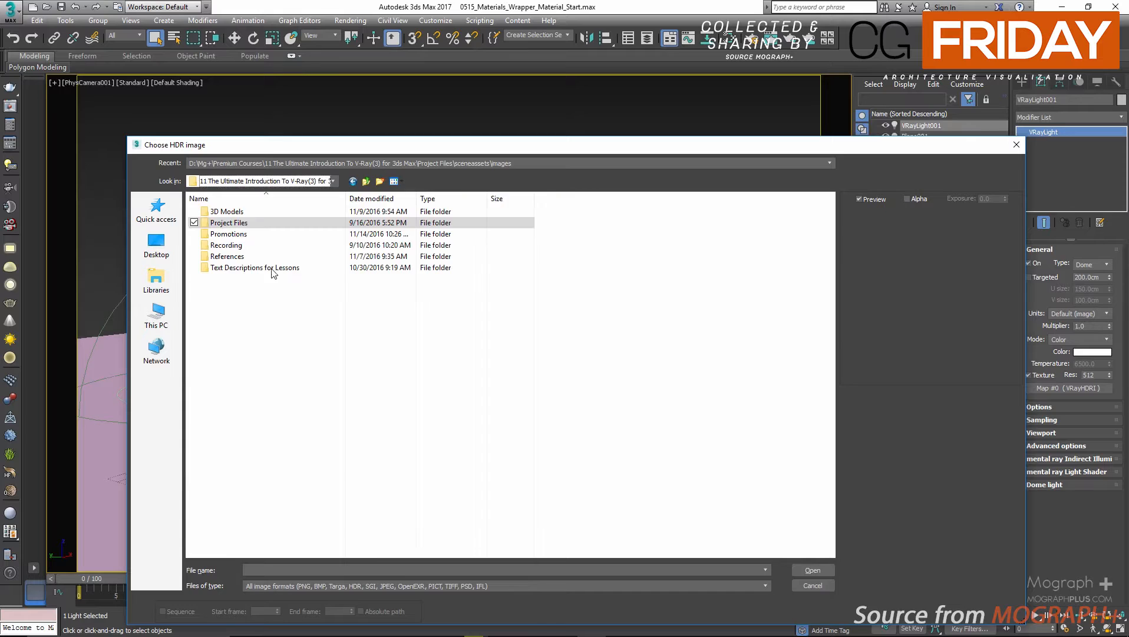
pyautogui.doubleClick(233, 223)
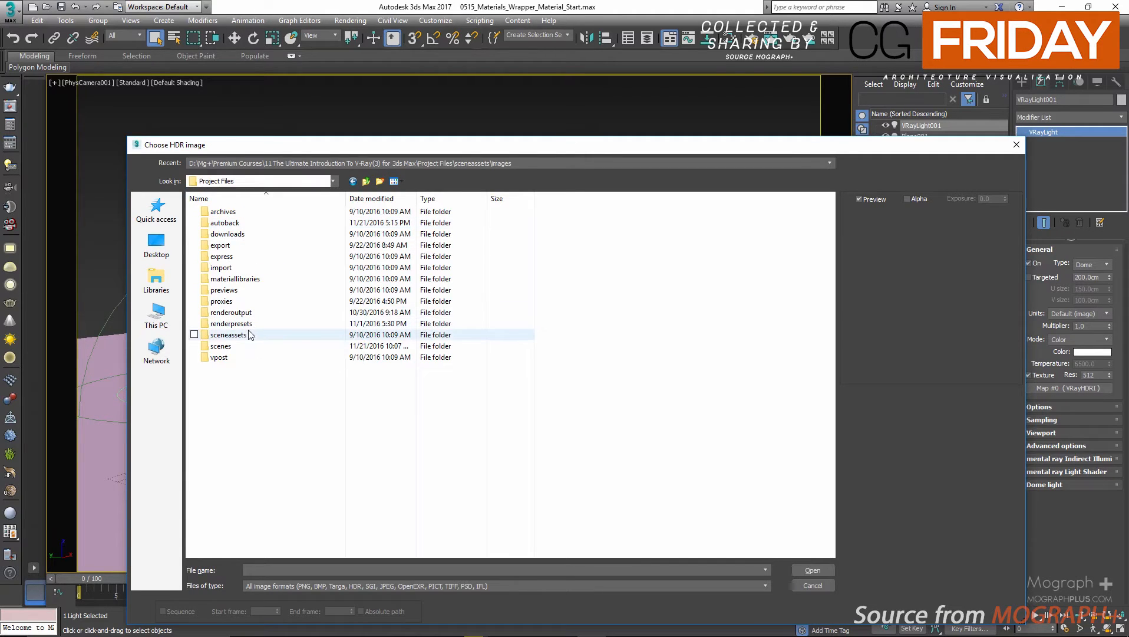
pyautogui.doubleClick(259, 334)
pyautogui.doubleClick(230, 234)
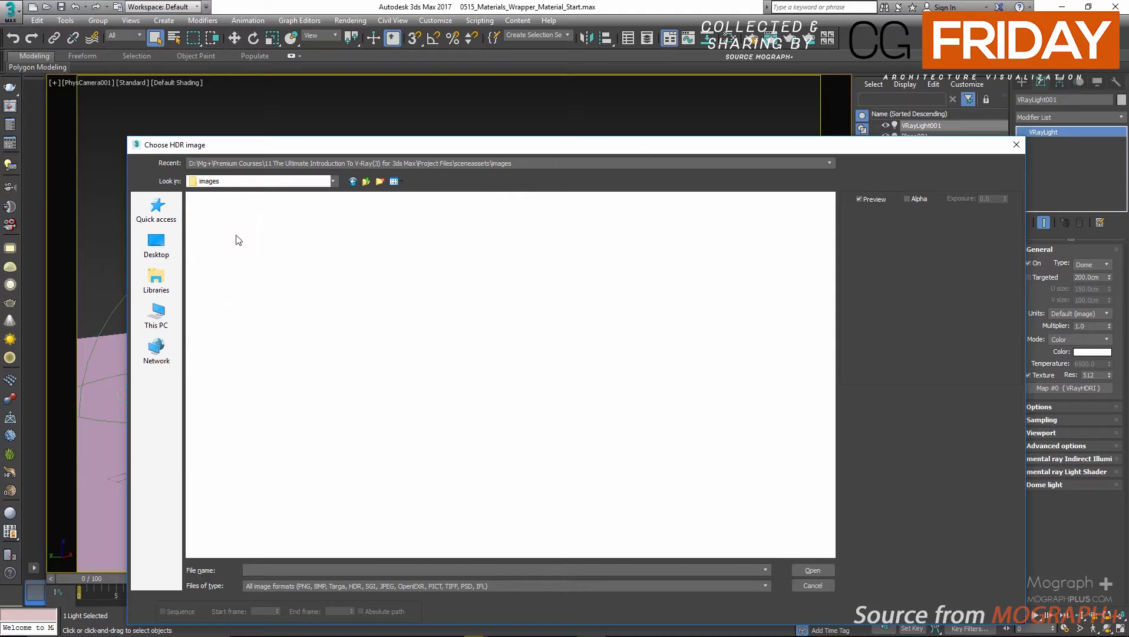
pyautogui.scroll(-3, 390, 364)
pyautogui.scroll(-4, 390, 363)
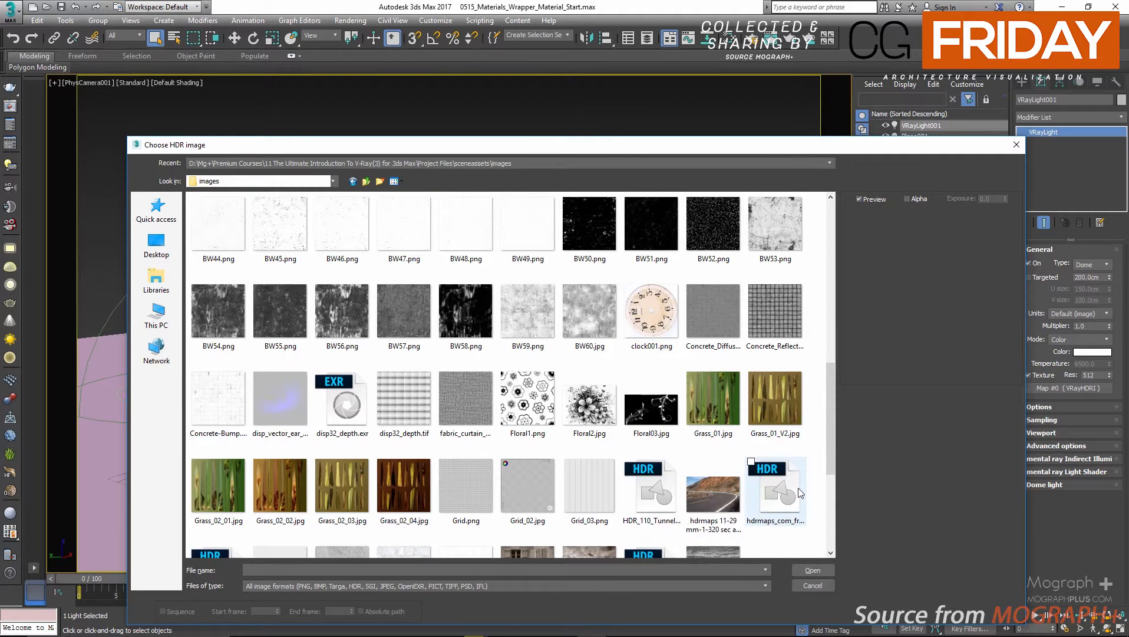
pyautogui.doubleClick(778, 479)
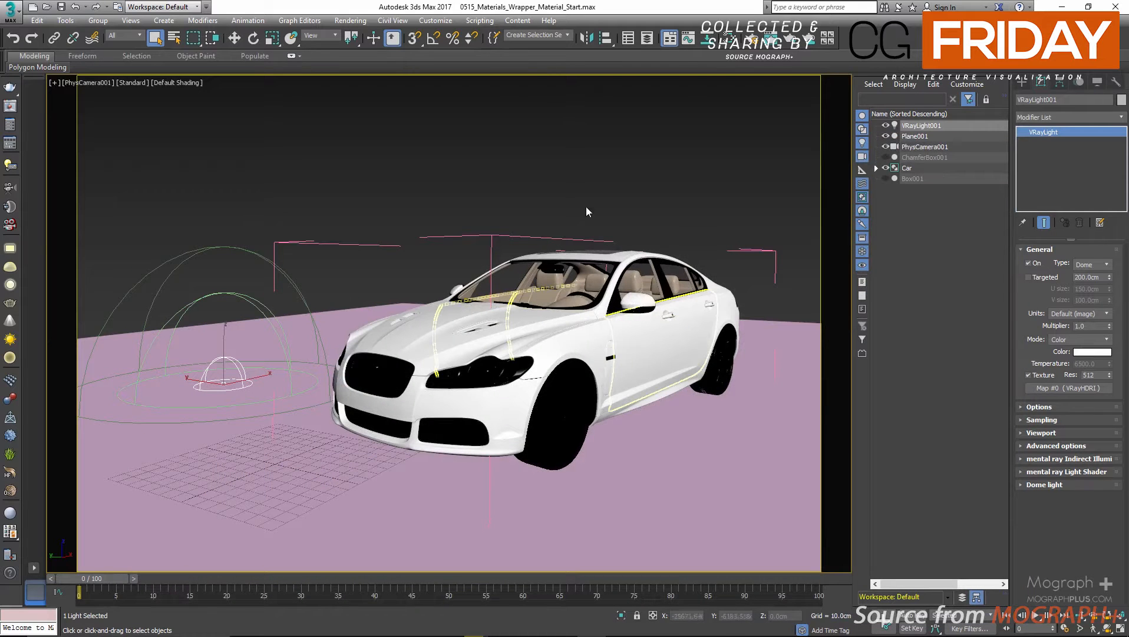
# Bring the dome light's VRayHDRI map into the material editor as an instance.
pyautogui.press('m')
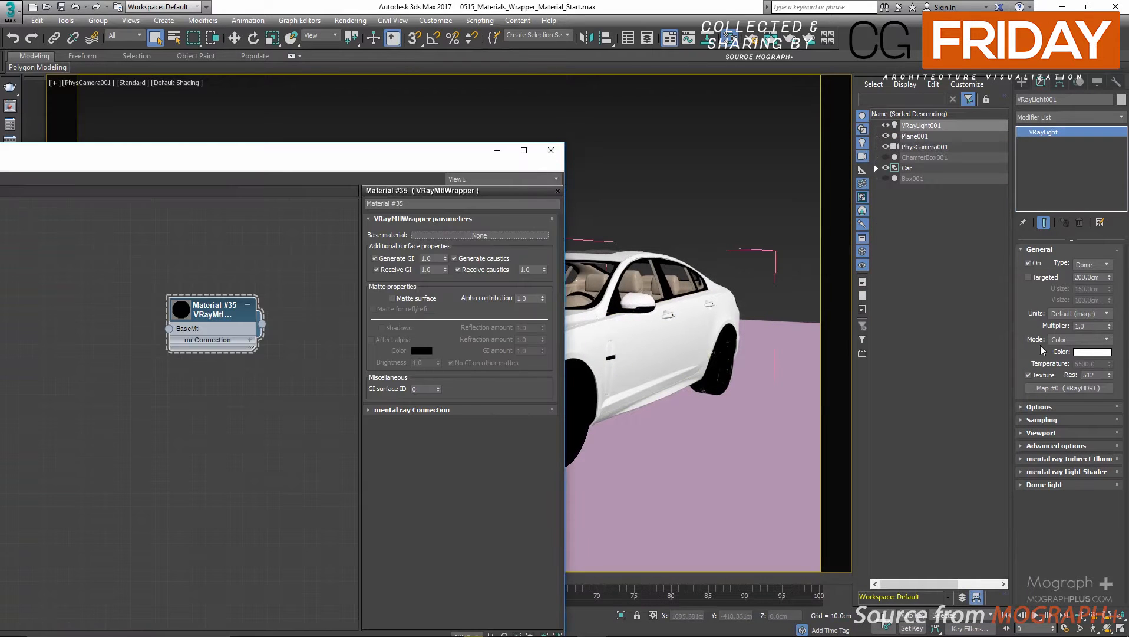
pyautogui.moveTo(1058, 388); pyautogui.dragTo(209, 425)
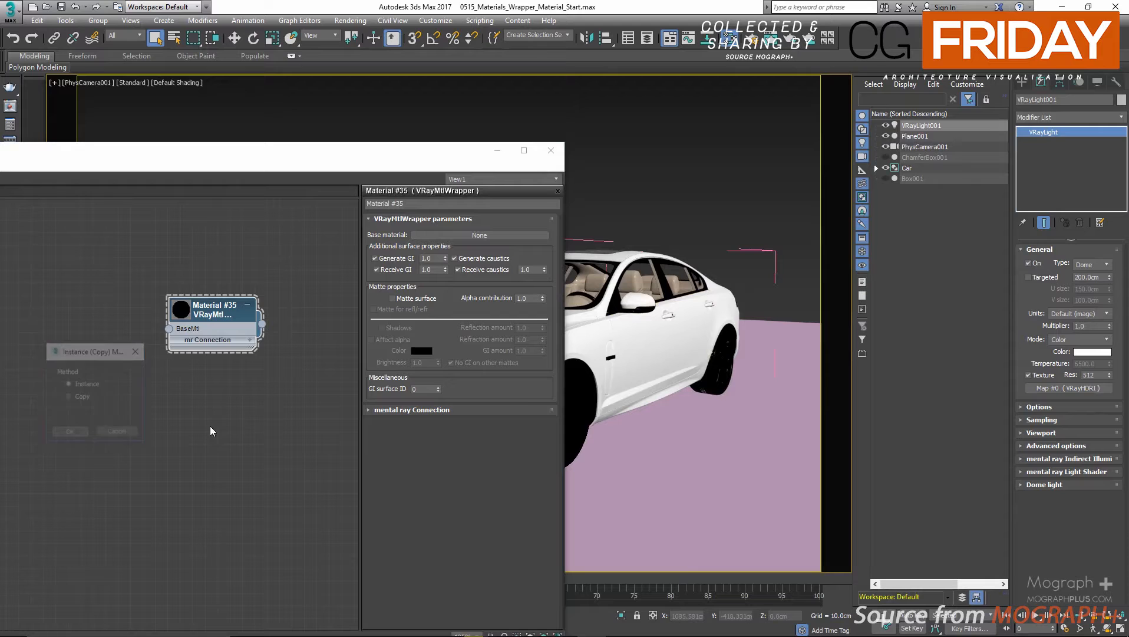
pyautogui.click(59, 434)
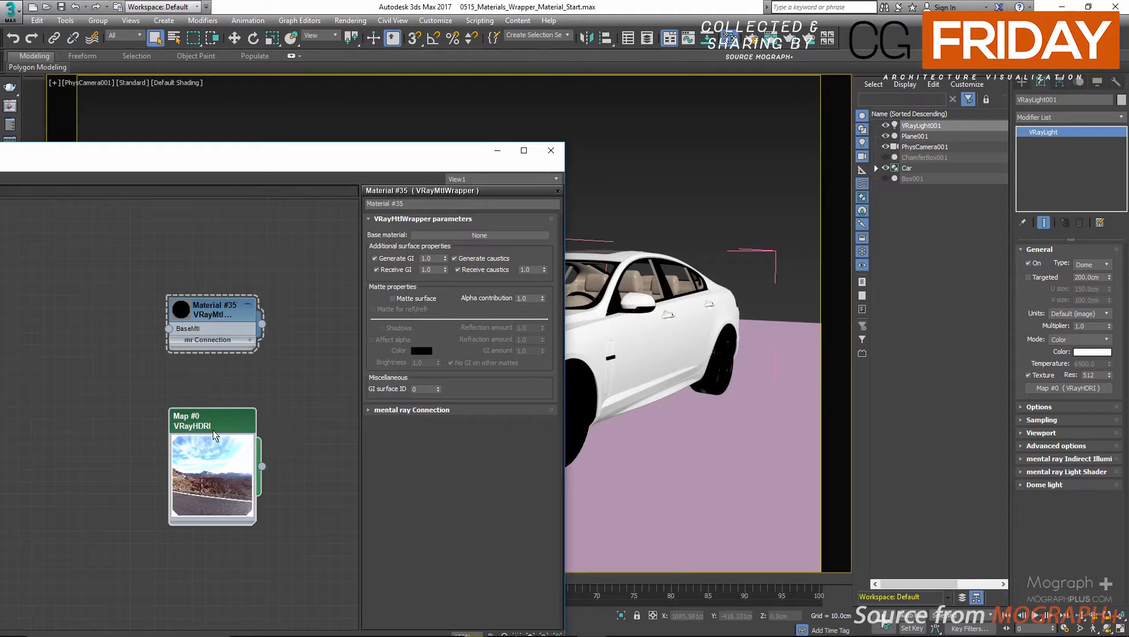
# Display the stored Render 01 from the V-Ray frame buffer history, hide the colour corrections, and reposition the window.
pyautogui.click(8, 109)
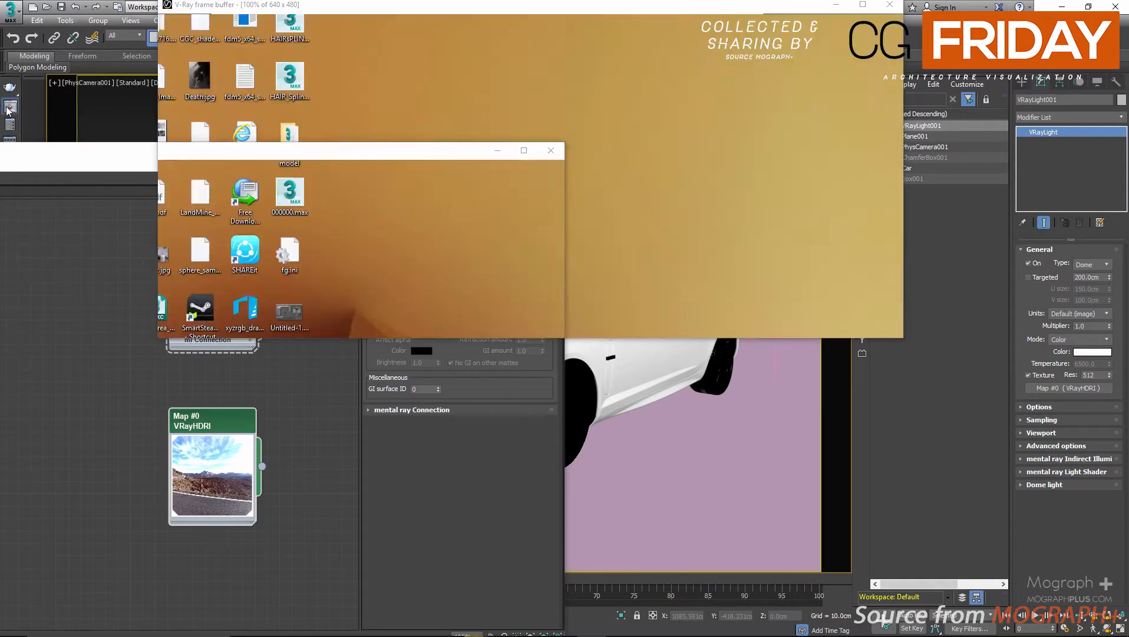
pyautogui.scroll(-6, 240, 235)
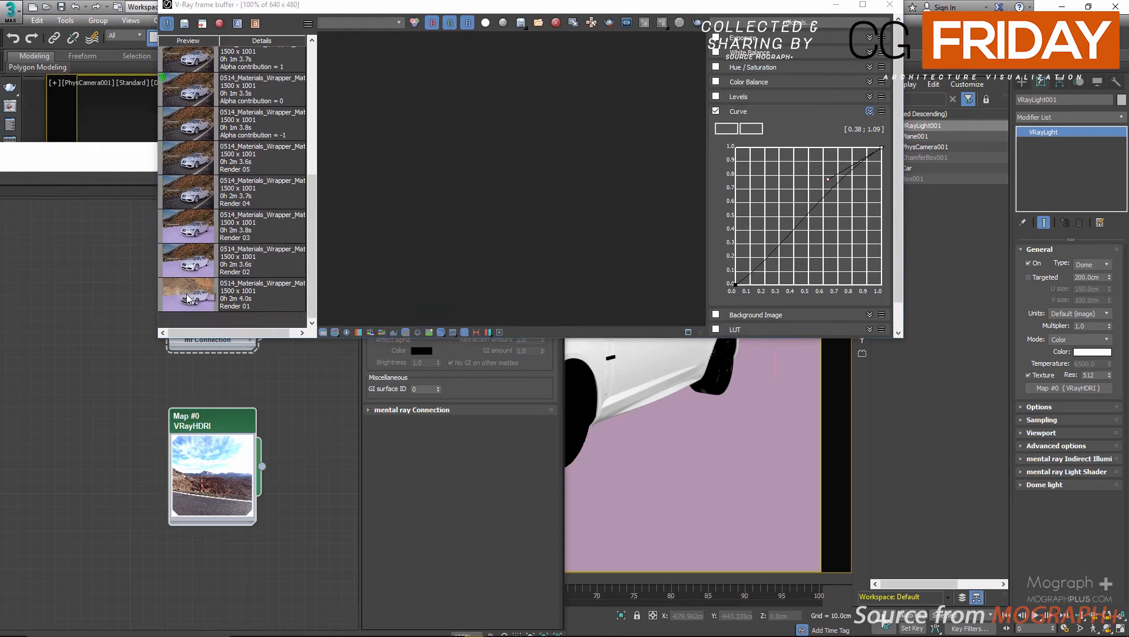
pyautogui.click(234, 294)
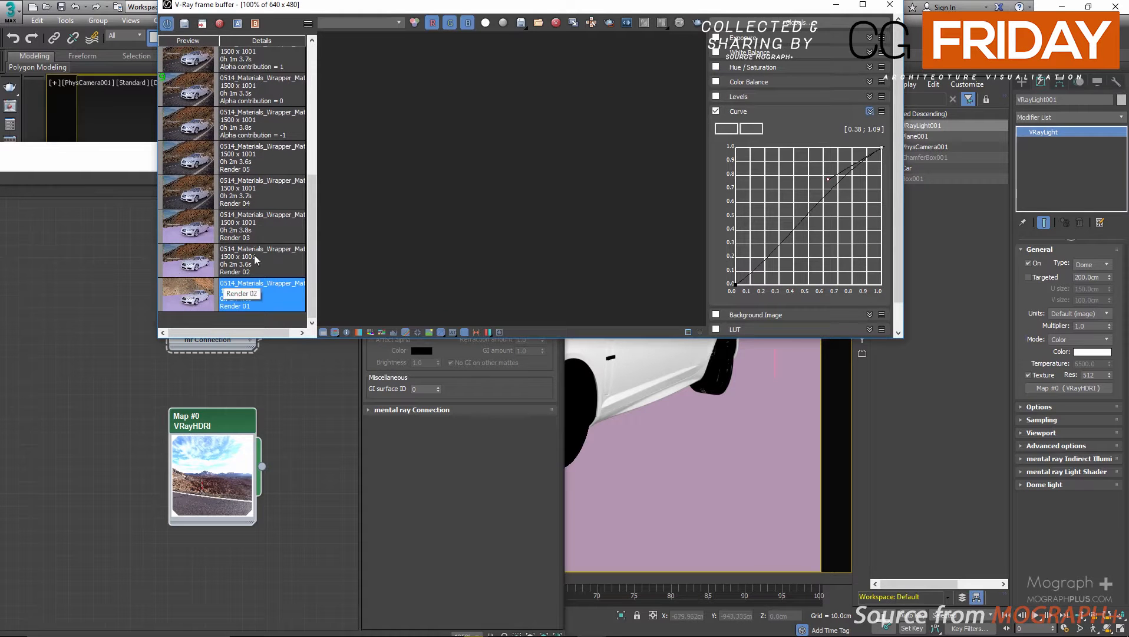
pyautogui.doubleClick(184, 301)
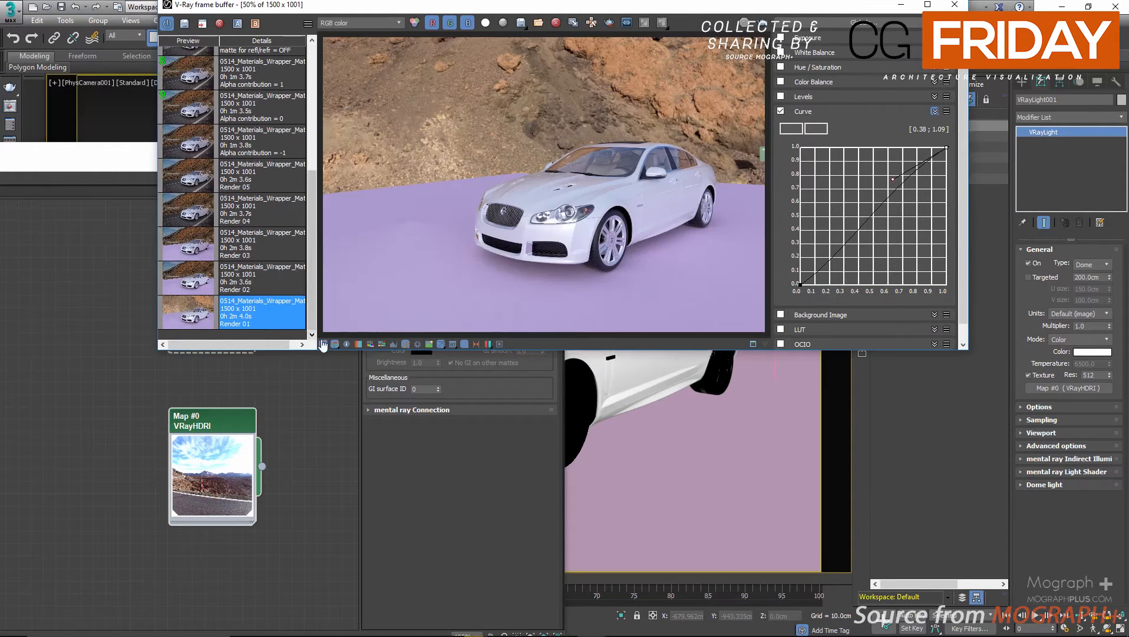
pyautogui.click(322, 345)
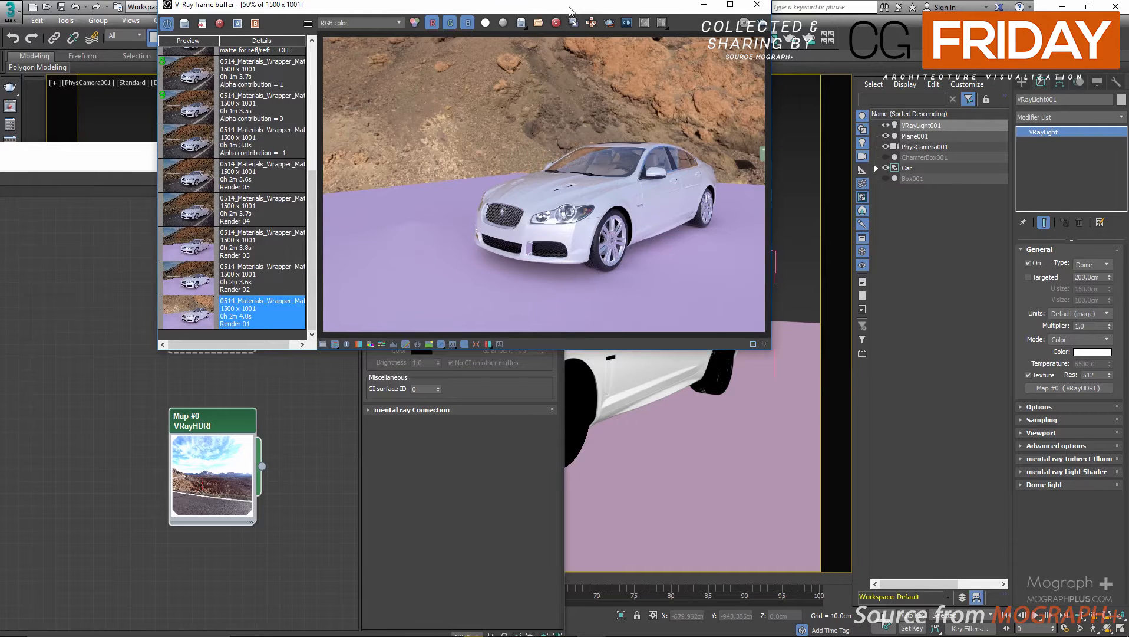
pyautogui.moveTo(569, 9); pyautogui.dragTo(750, 114)
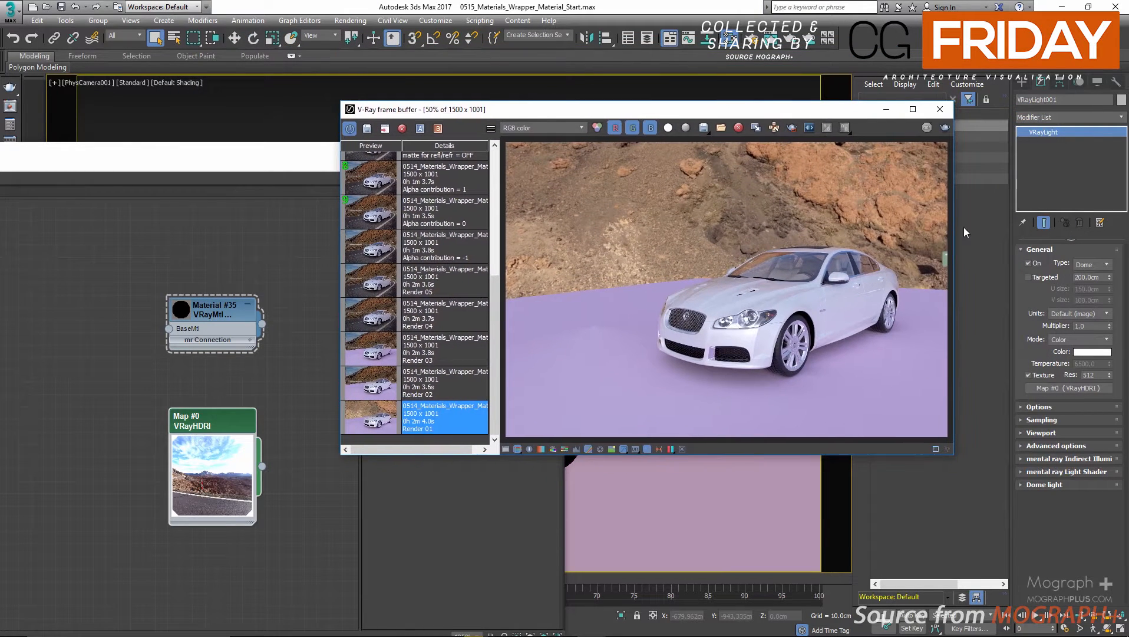
# Make the dome light invisible in its options.
pyautogui.click(1049, 407)
pyautogui.click(1052, 457)
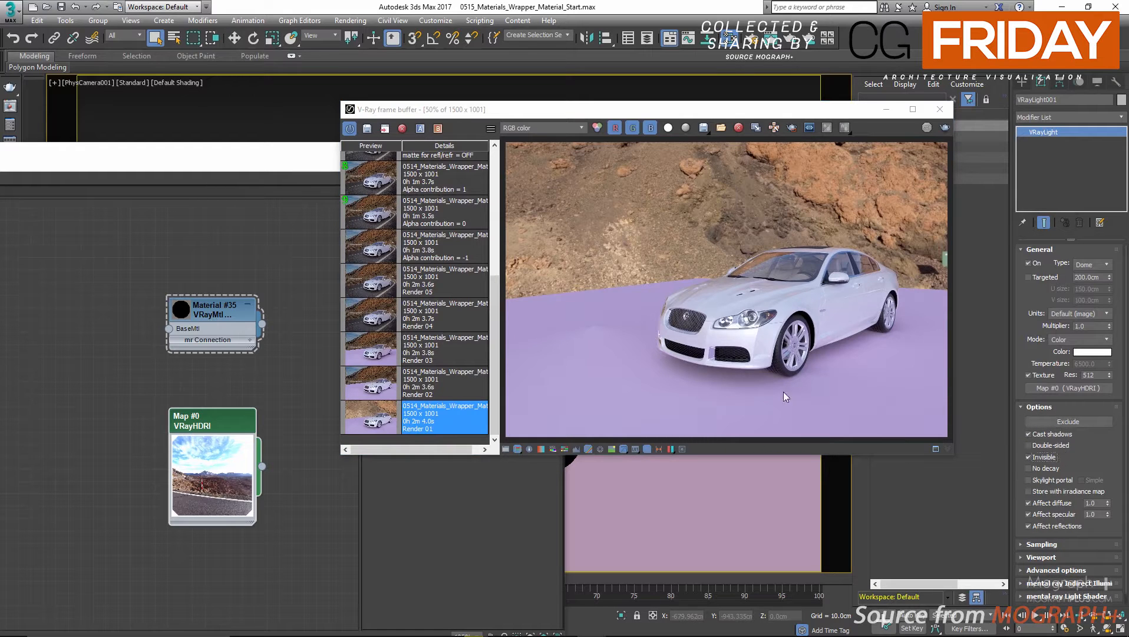
# Preview the full HDRI image from the VRayHDRI map's parameters, and close the preview and the V-Ray frame buffer.
pyautogui.click(103, 293)
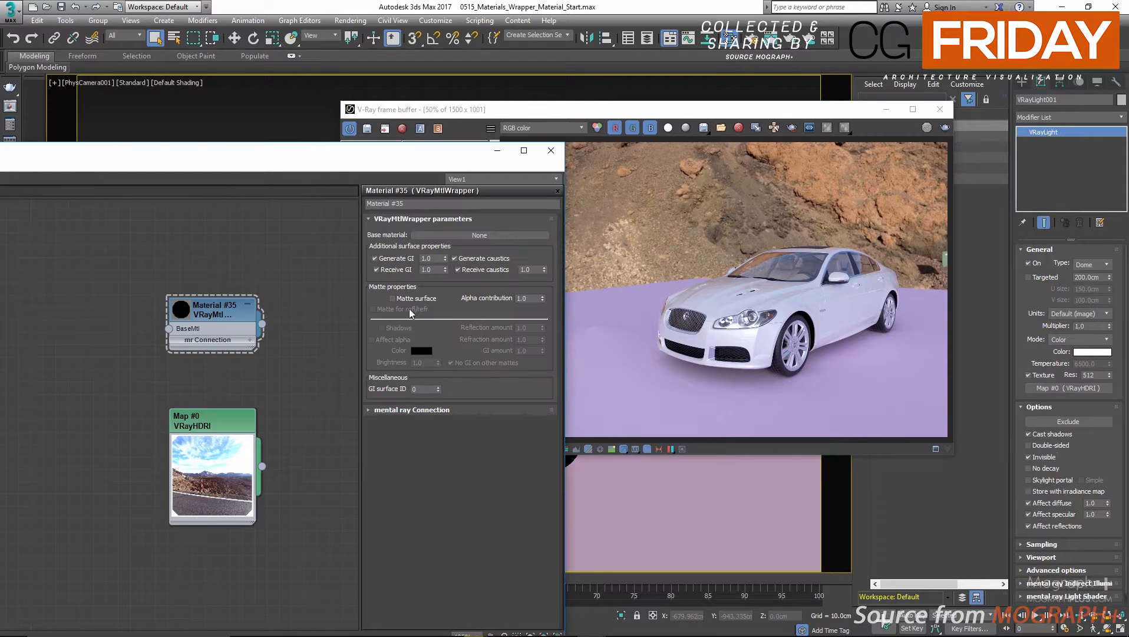
pyautogui.doubleClick(210, 416)
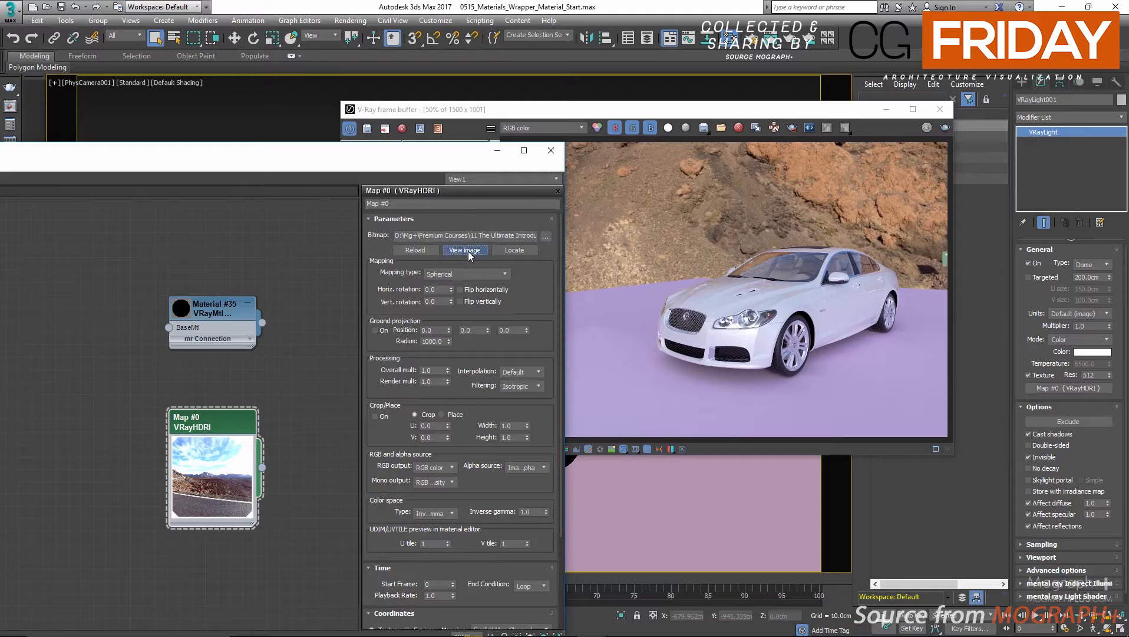
pyautogui.click(465, 250)
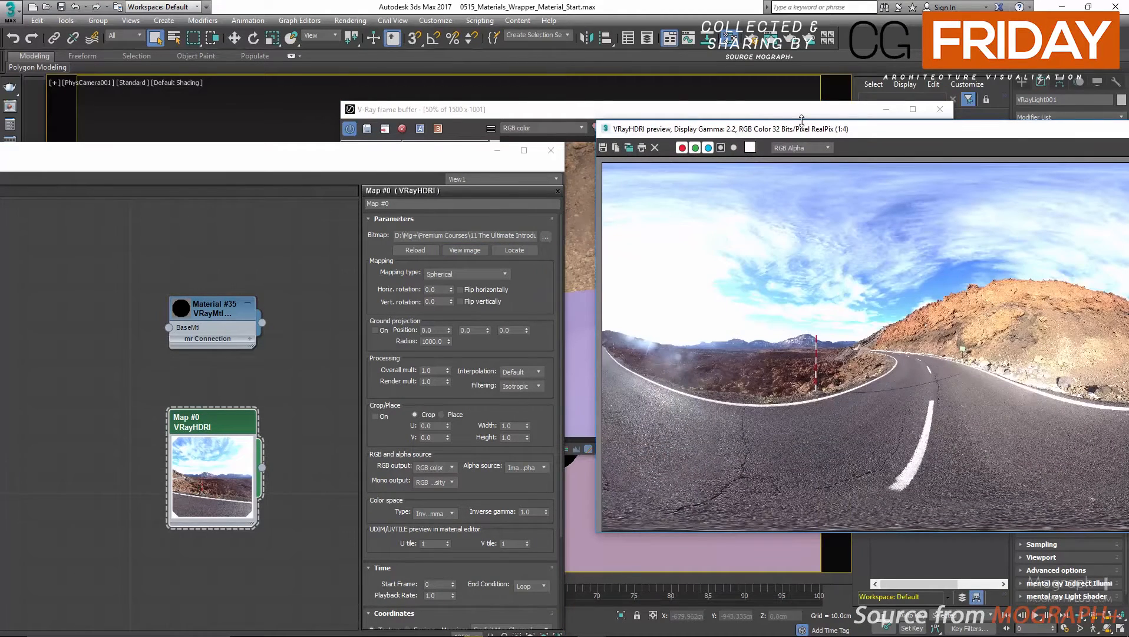
pyautogui.moveTo(801, 129); pyautogui.dragTo(369, 131)
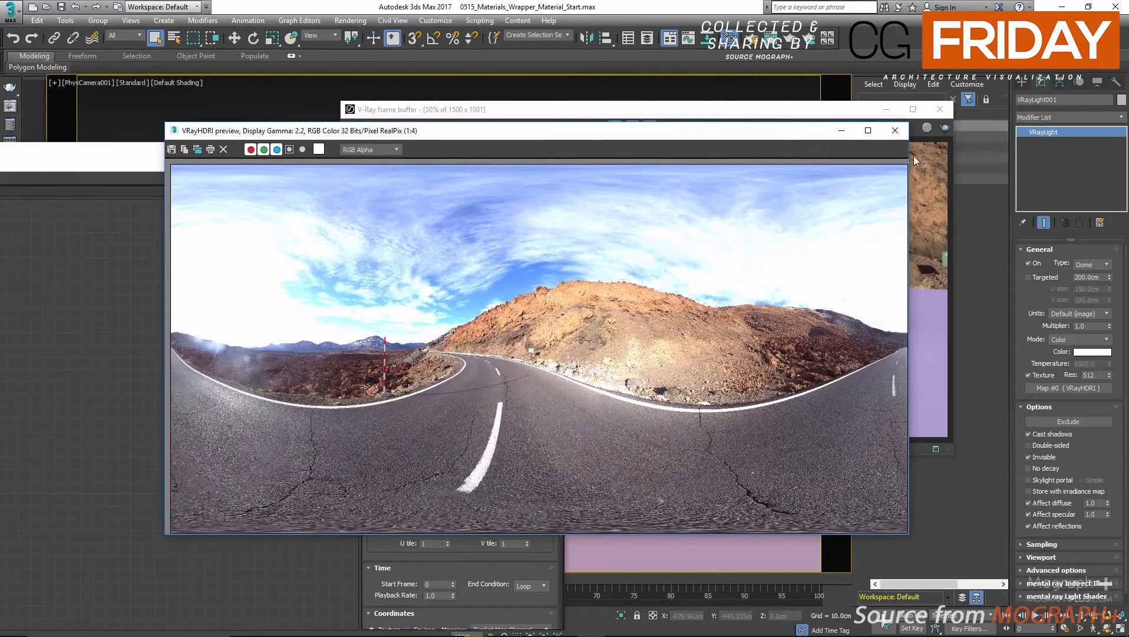
pyautogui.click(895, 131)
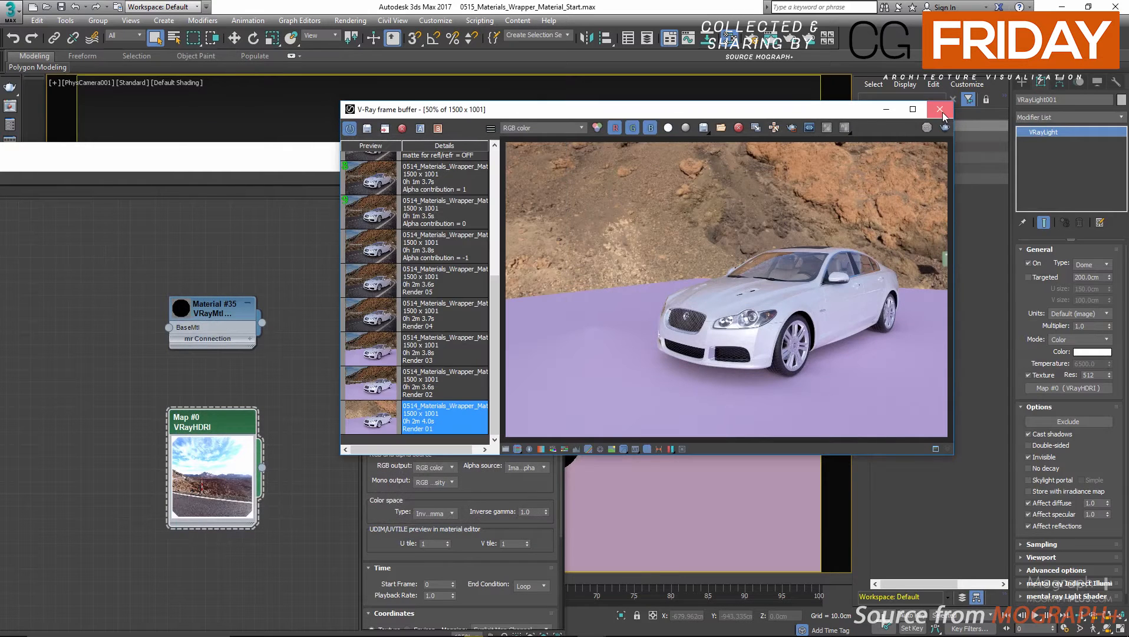
pyautogui.click(940, 109)
# Open the environment settings and choose a Bitmap for the background's environment map.
pyautogui.moveTo(490, 169); pyautogui.dragTo(385, 176)
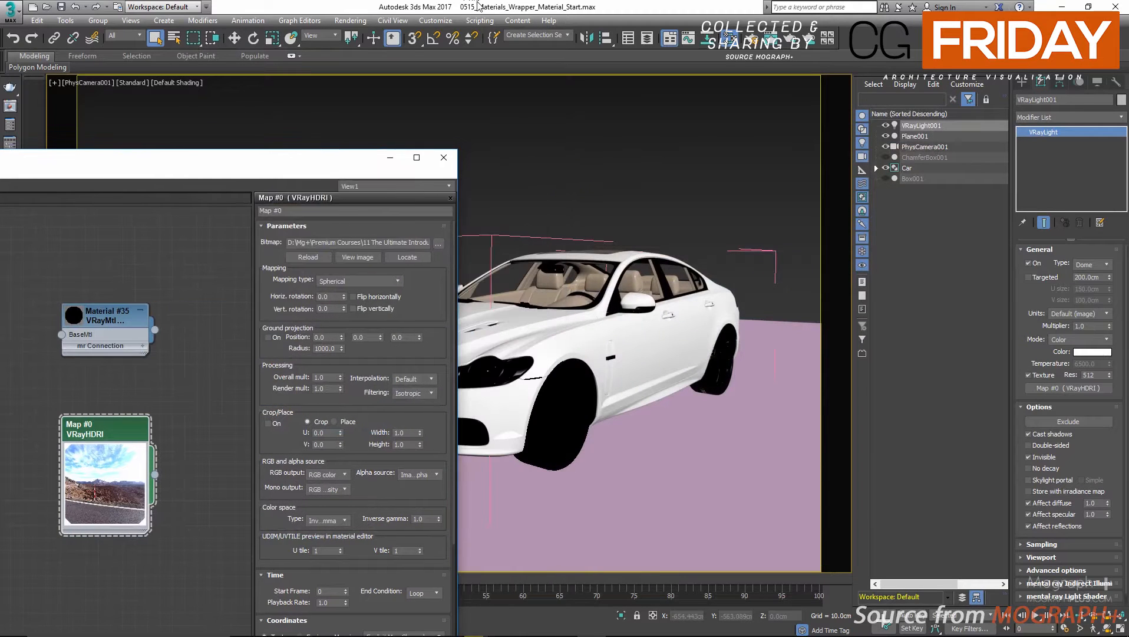
pyautogui.press('8')
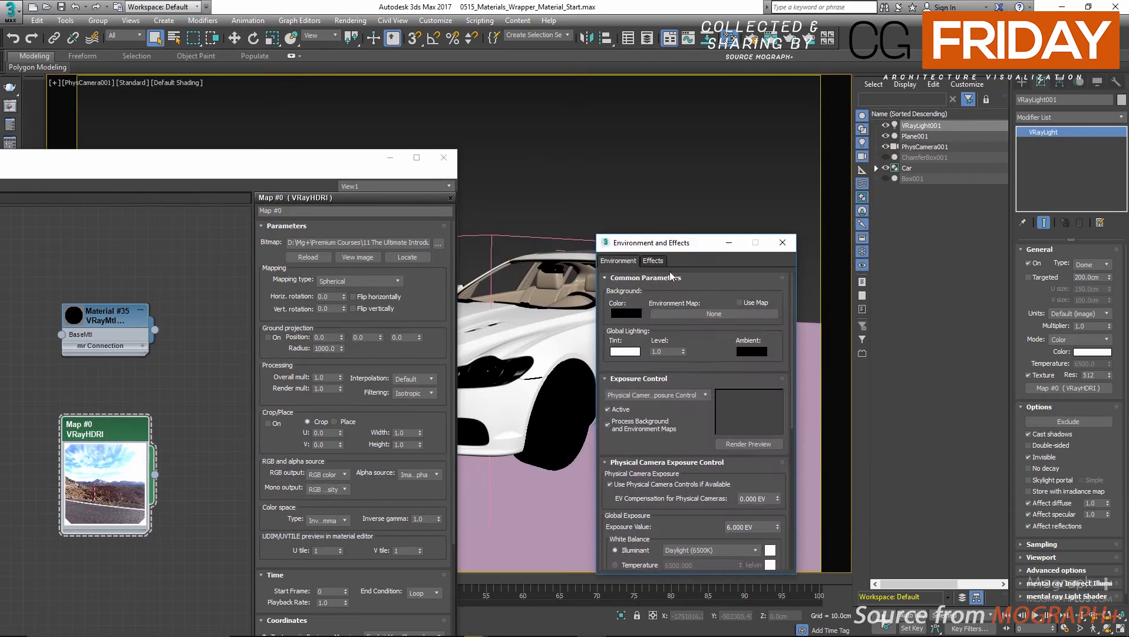
pyautogui.moveTo(677, 247); pyautogui.dragTo(586, 167)
pyautogui.click(616, 234)
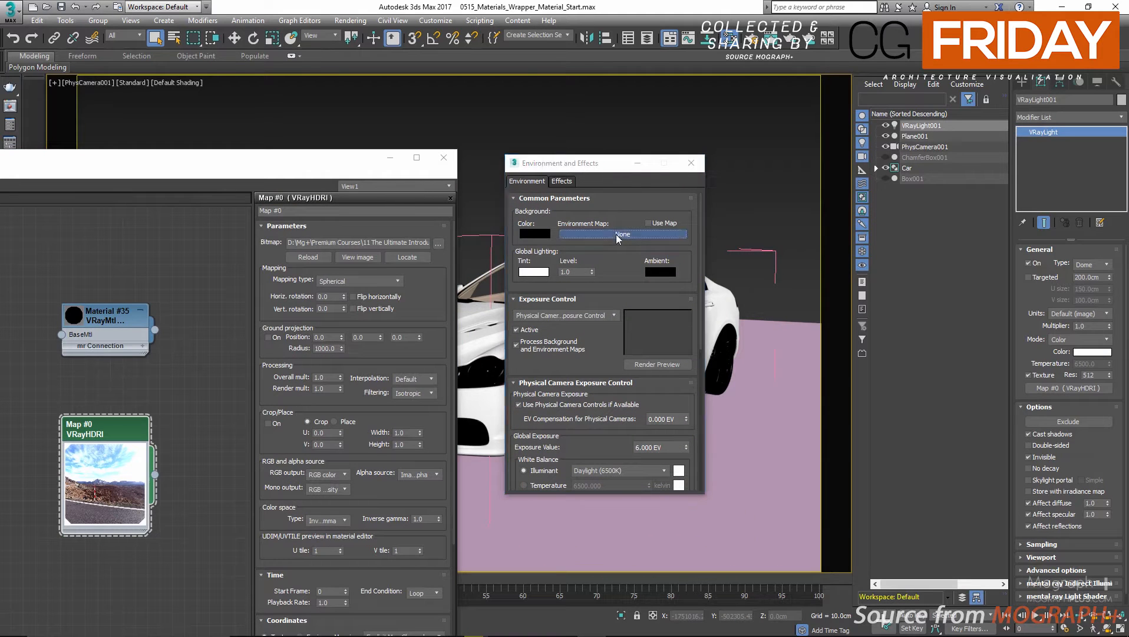
pyautogui.click(300, 159)
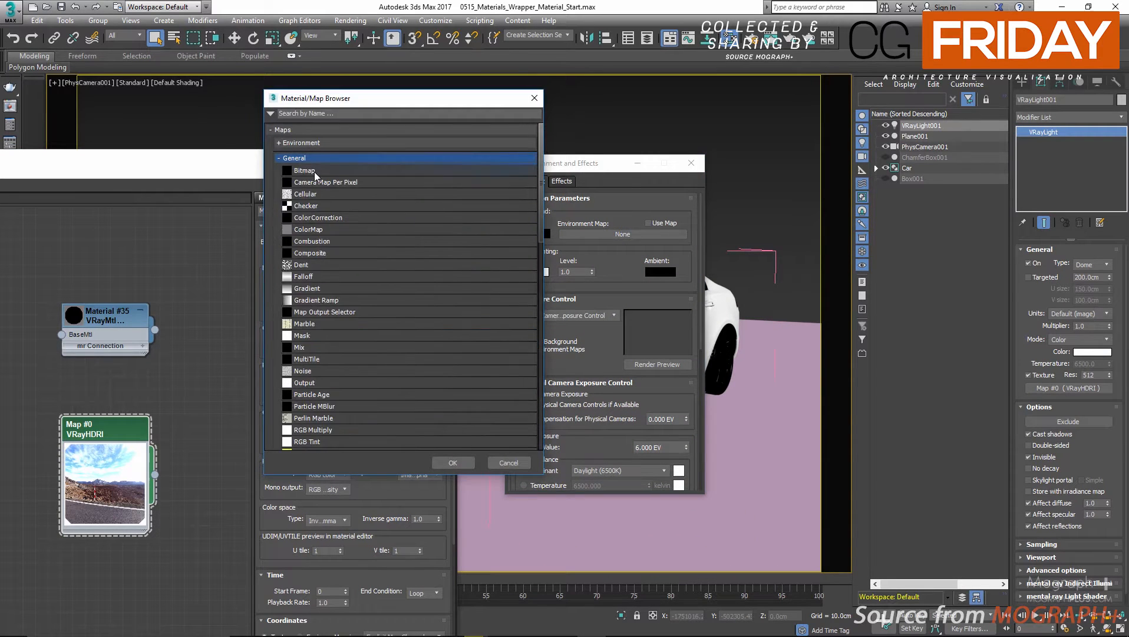
pyautogui.doubleClick(315, 171)
# Preview the road photo hdrmaps 11-29 mm-1-320 sec at f - 6,3.jpg at full size and load it as the environment map.
pyautogui.scroll(-5, 477, 296)
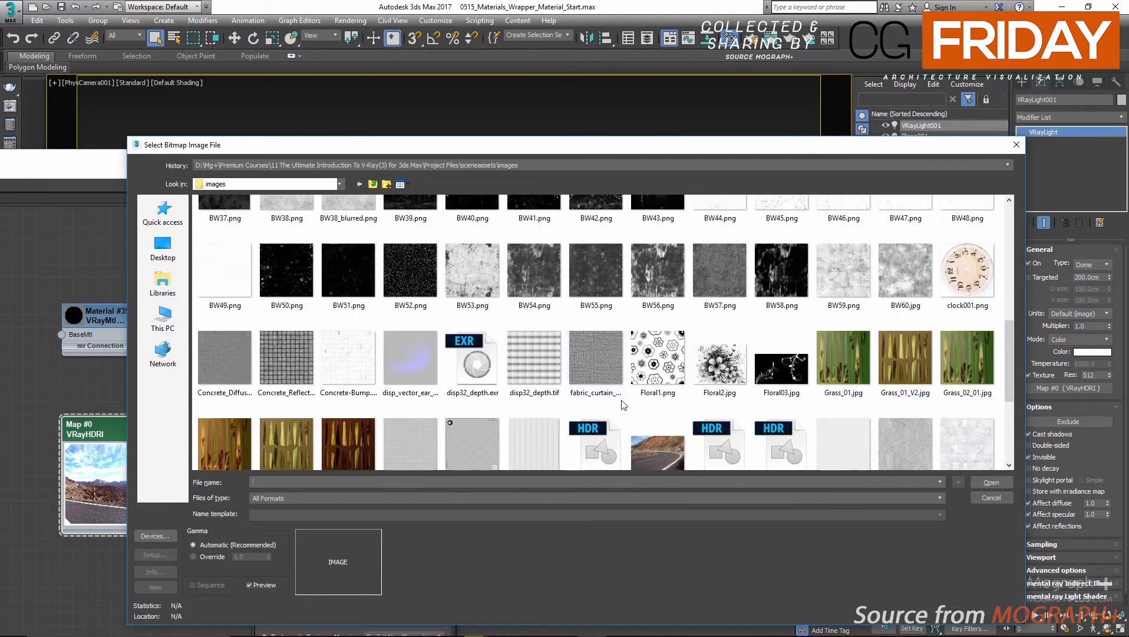
pyautogui.scroll(-2, 635, 394)
pyautogui.click(657, 323)
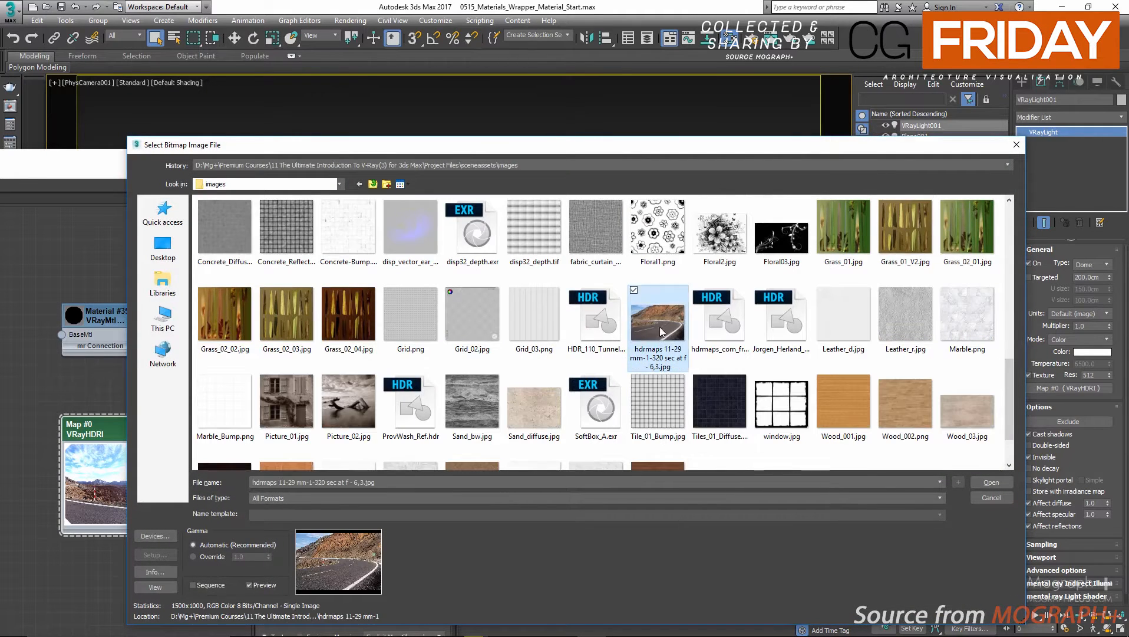
pyautogui.click(155, 587)
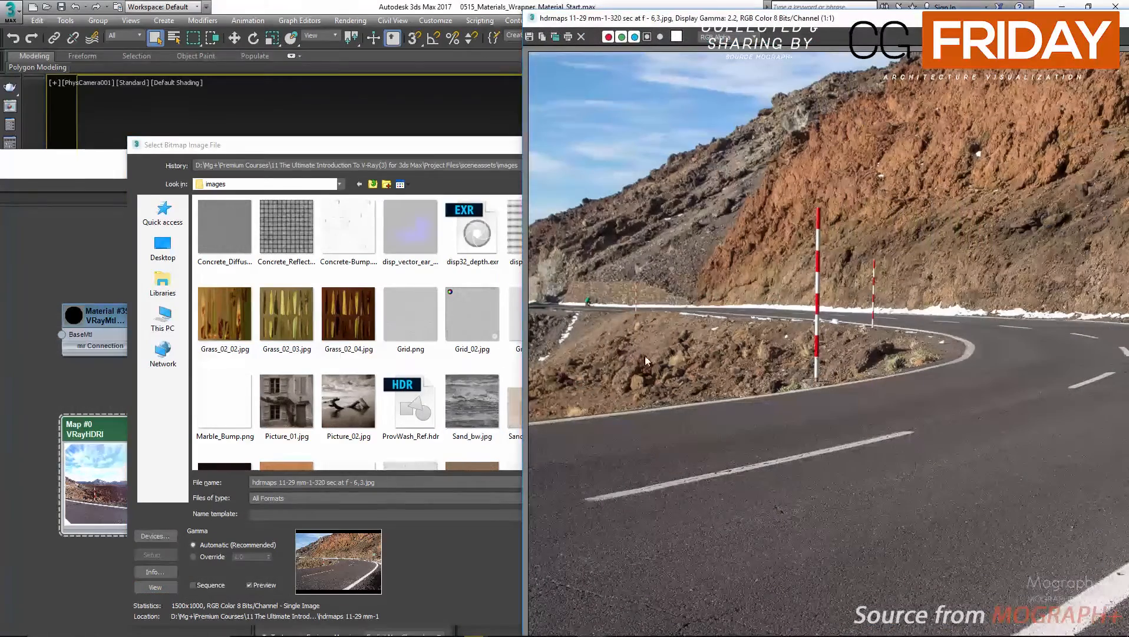
pyautogui.moveTo(722, 14); pyautogui.dragTo(276, 24)
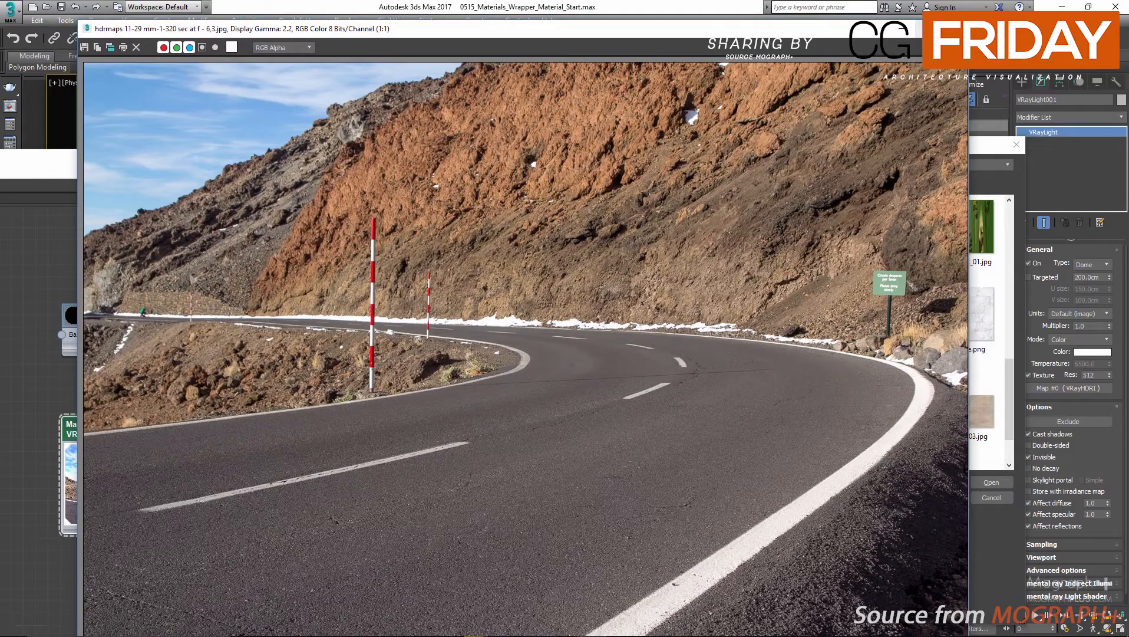
pyautogui.click(955, 28)
pyautogui.doubleClick(655, 315)
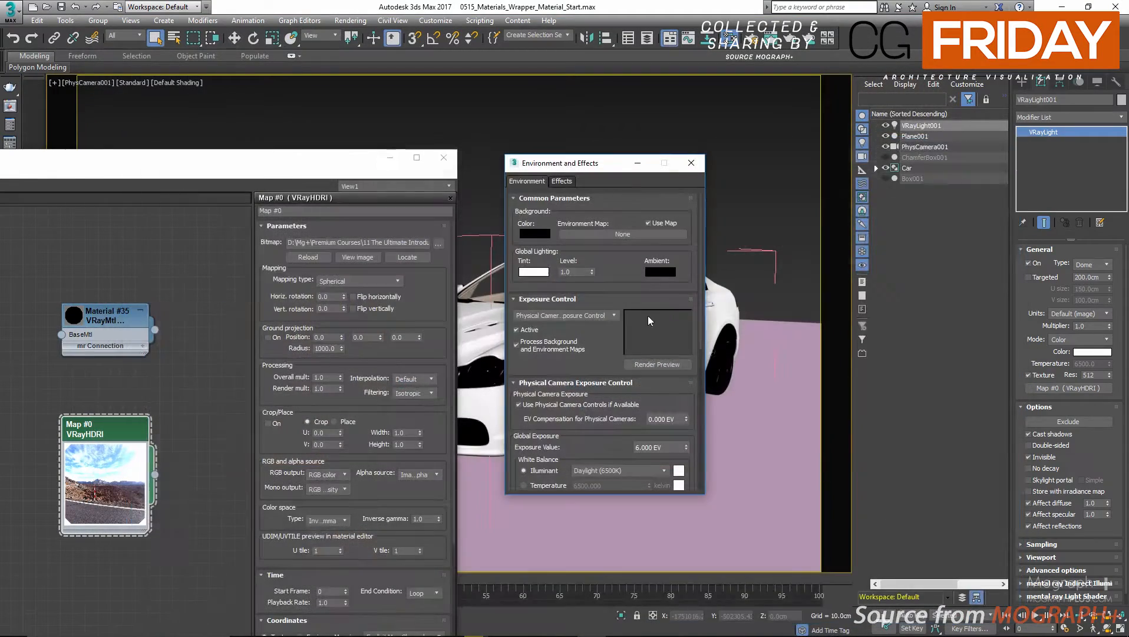
# Configure the viewport background to use the environment background, keeping the environment settings window accessible.
pyautogui.moveTo(562, 166); pyautogui.dragTo(685, 171)
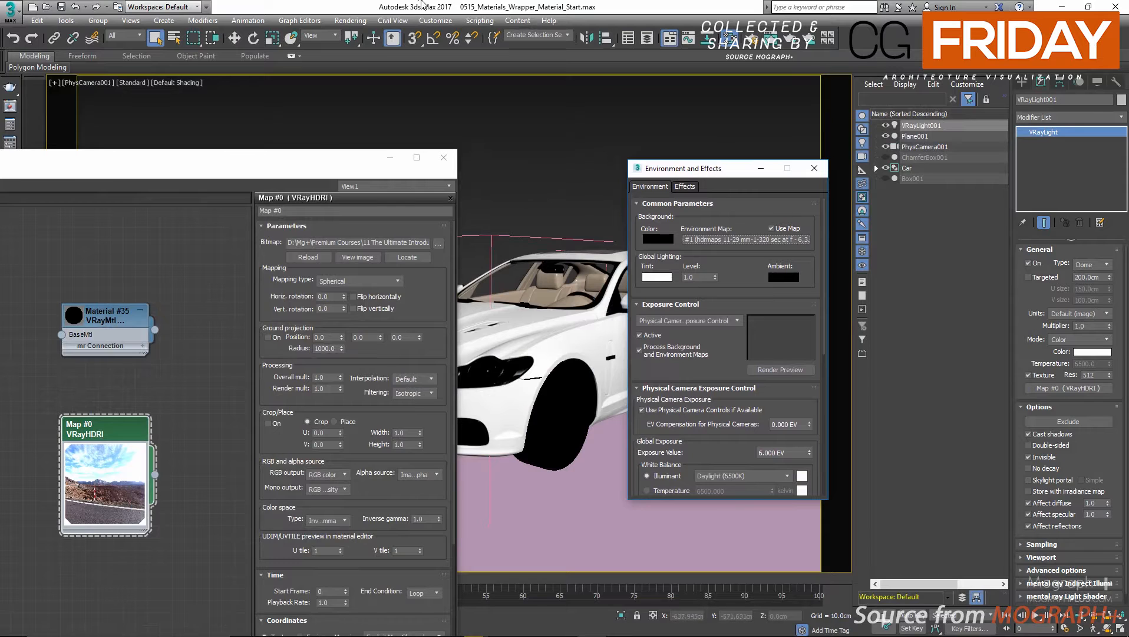
pyautogui.click(421, 10)
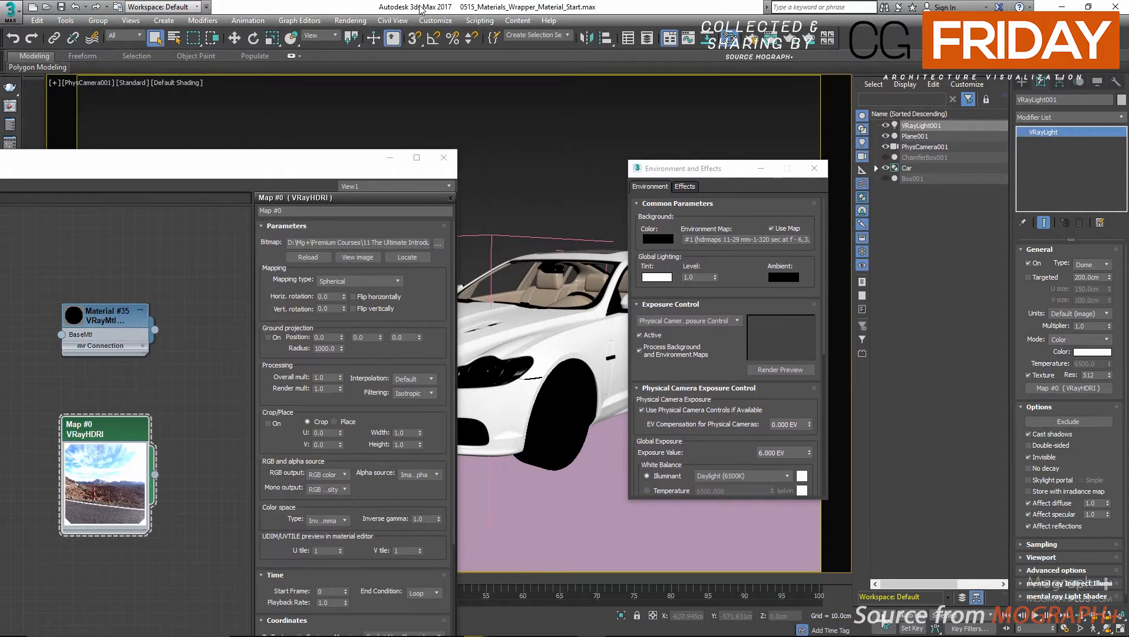
pyautogui.hotkey('alt', 'b')
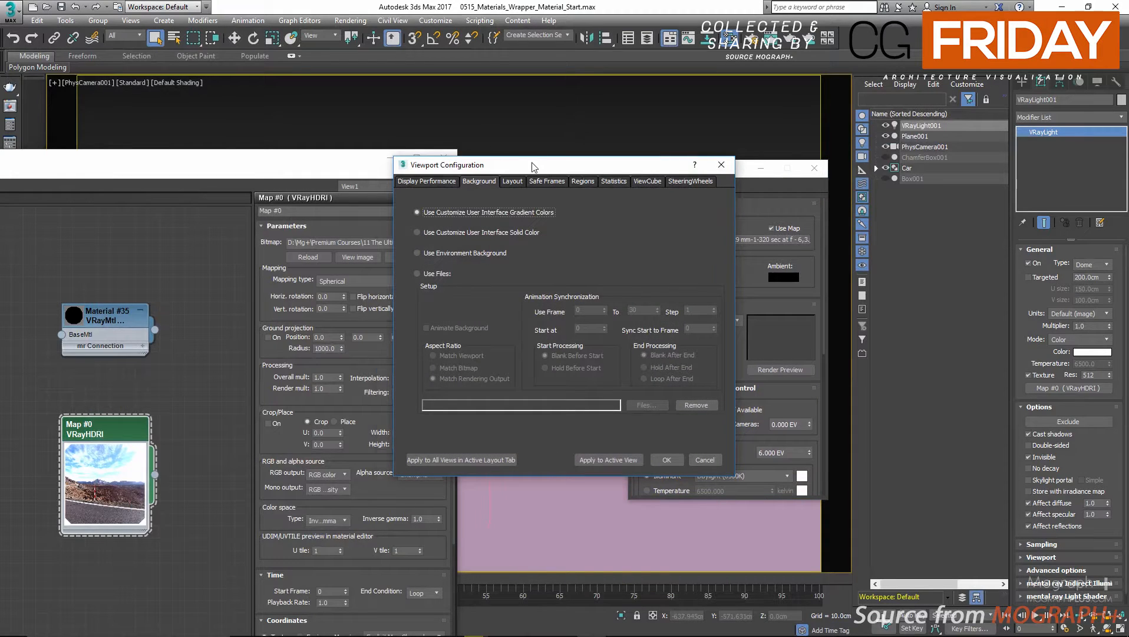
pyautogui.moveTo(535, 163); pyautogui.dragTo(428, 172)
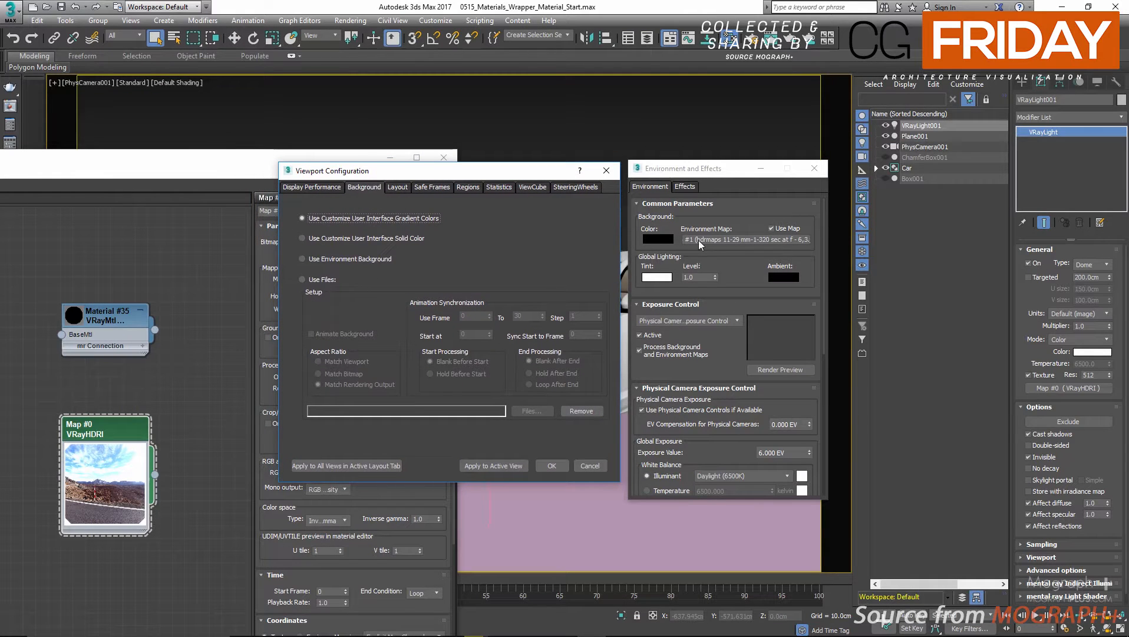
pyautogui.click(386, 260)
pyautogui.click(551, 465)
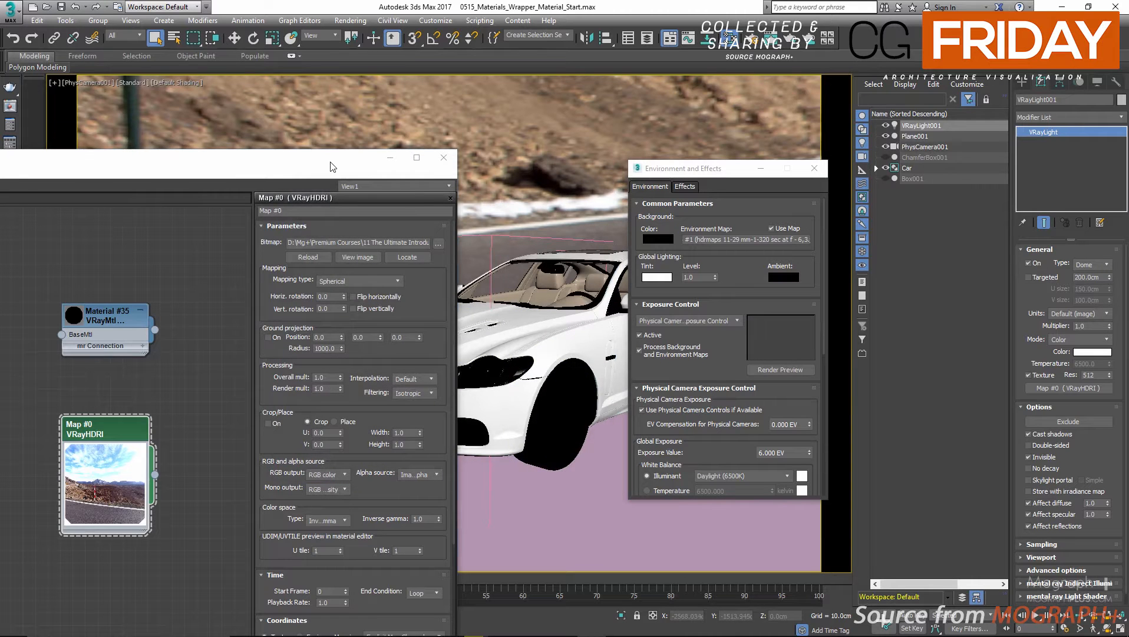
# Bring the background's environment map into the material editor beside the VRayHDRI node and open the bitmap's parameters.
pyautogui.moveTo(332, 167); pyautogui.dragTo(473, 103)
pyautogui.moveTo(302, 219); pyautogui.dragTo(337, 235, button='middle')
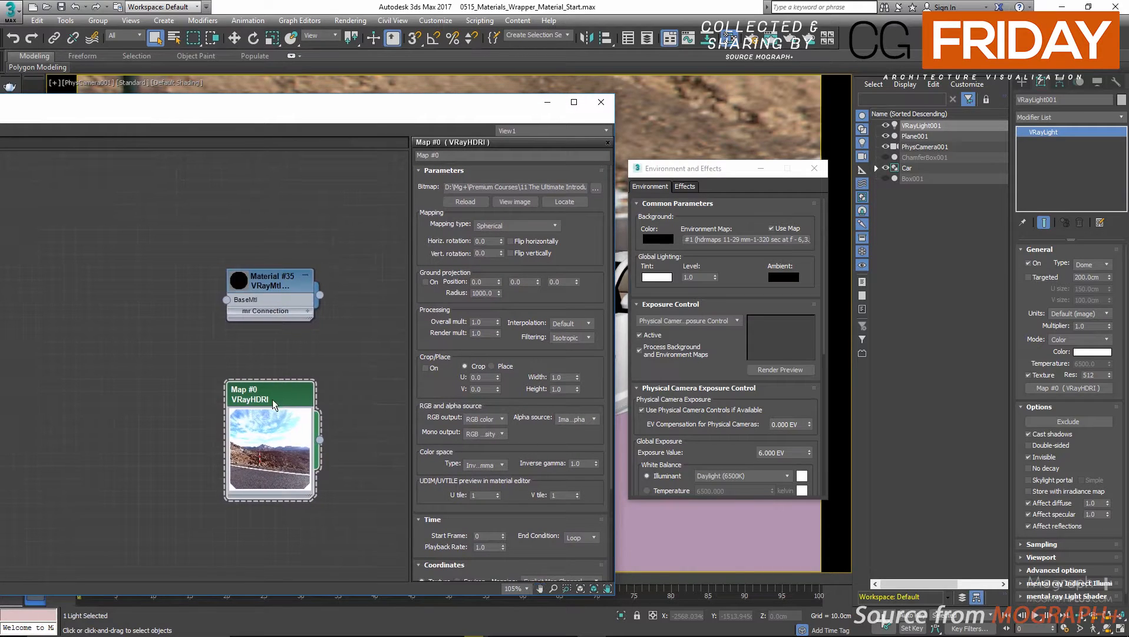
pyautogui.moveTo(269, 394); pyautogui.dragTo(155, 156)
pyautogui.moveTo(267, 227); pyautogui.dragTo(272, 422, button='middle')
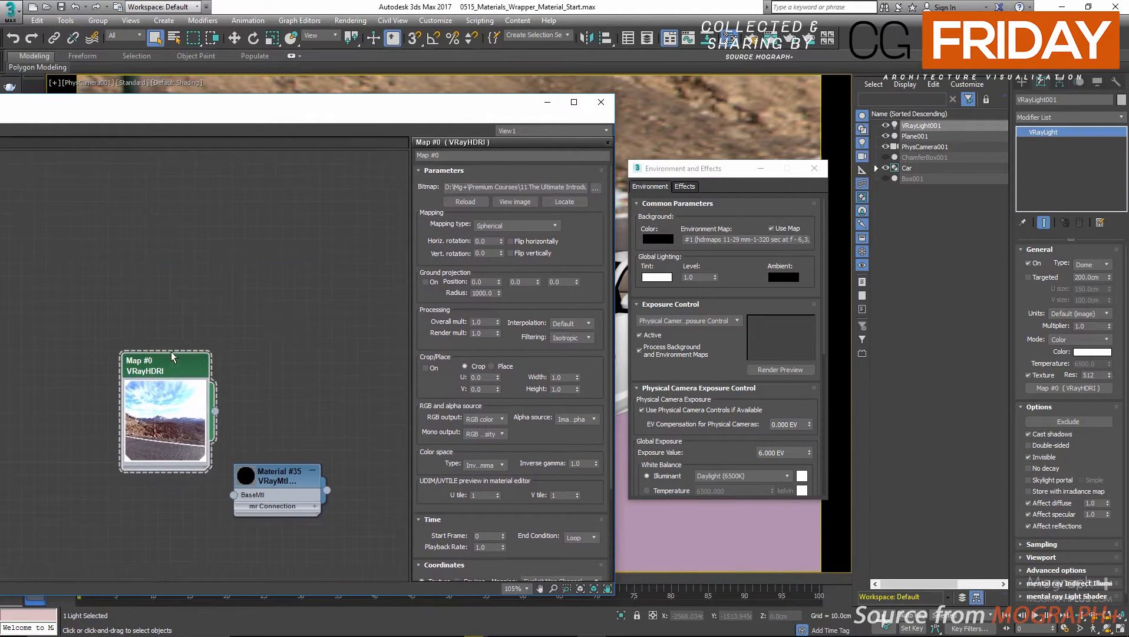
pyautogui.moveTo(170, 353); pyautogui.dragTo(158, 194)
pyautogui.moveTo(717, 241); pyautogui.dragTo(294, 203)
pyautogui.click(133, 385)
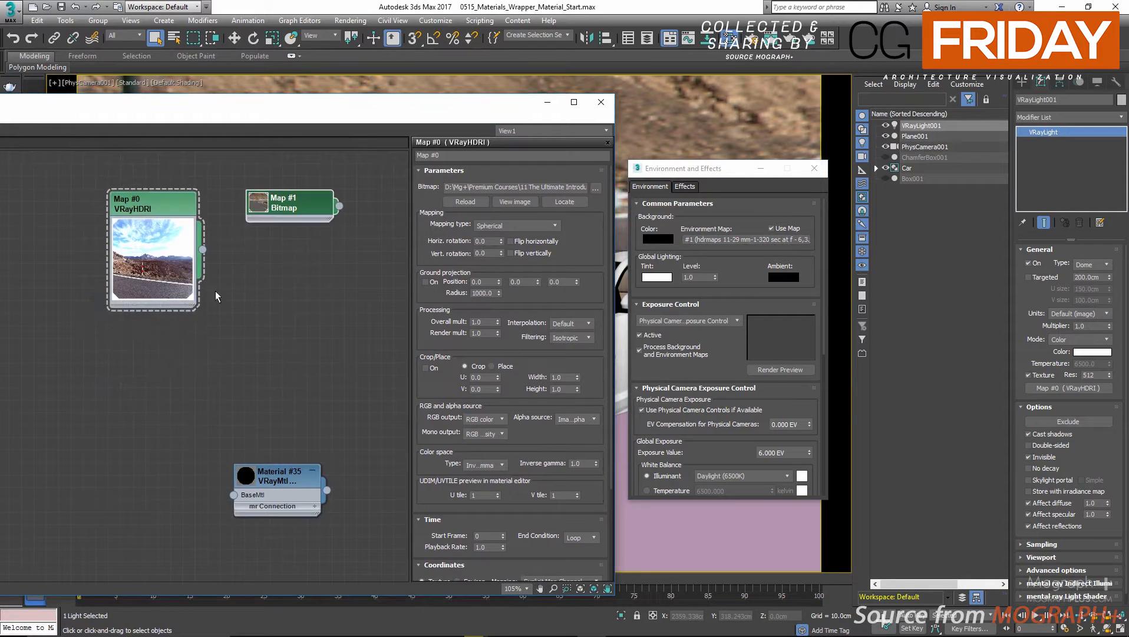
pyautogui.doubleClick(281, 208)
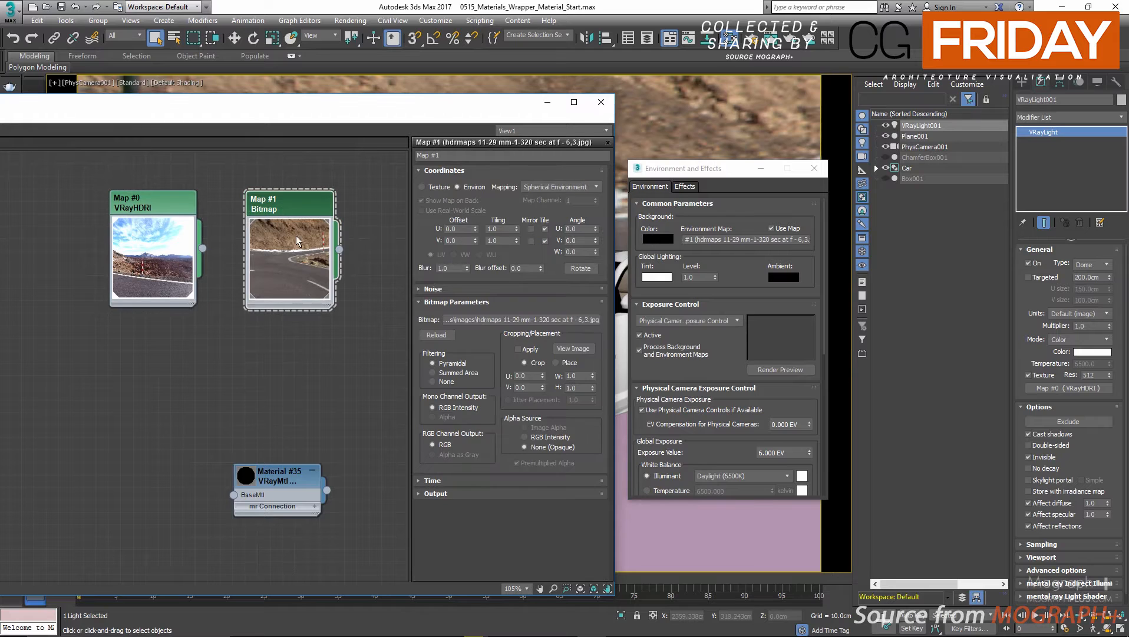
# Set the backplate bitmap's environment mapping to Screen and move the open windows aside to reveal the viewport.
pyautogui.moveTo(491, 115); pyautogui.dragTo(182, 112)
pyautogui.click(255, 183)
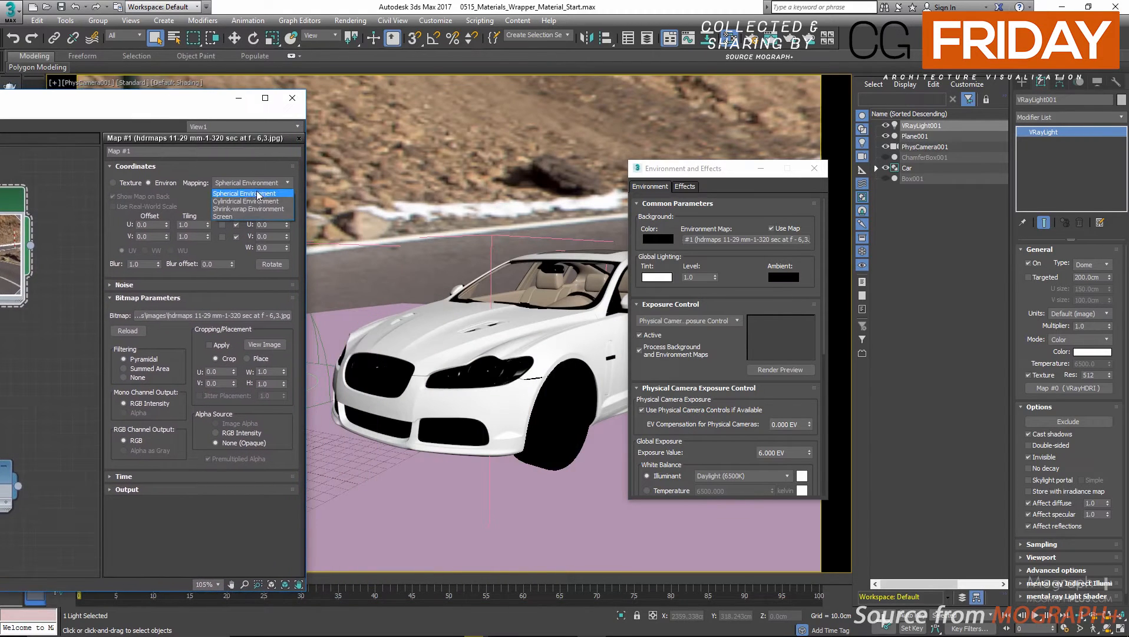
pyautogui.click(240, 218)
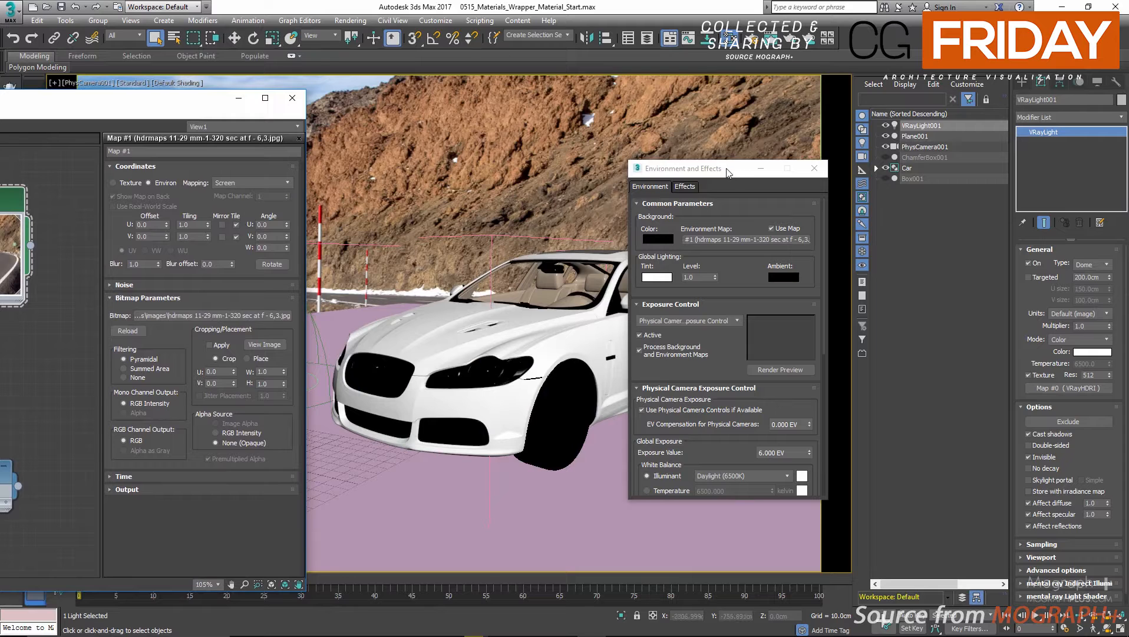
pyautogui.moveTo(730, 172); pyautogui.dragTo(623, 198)
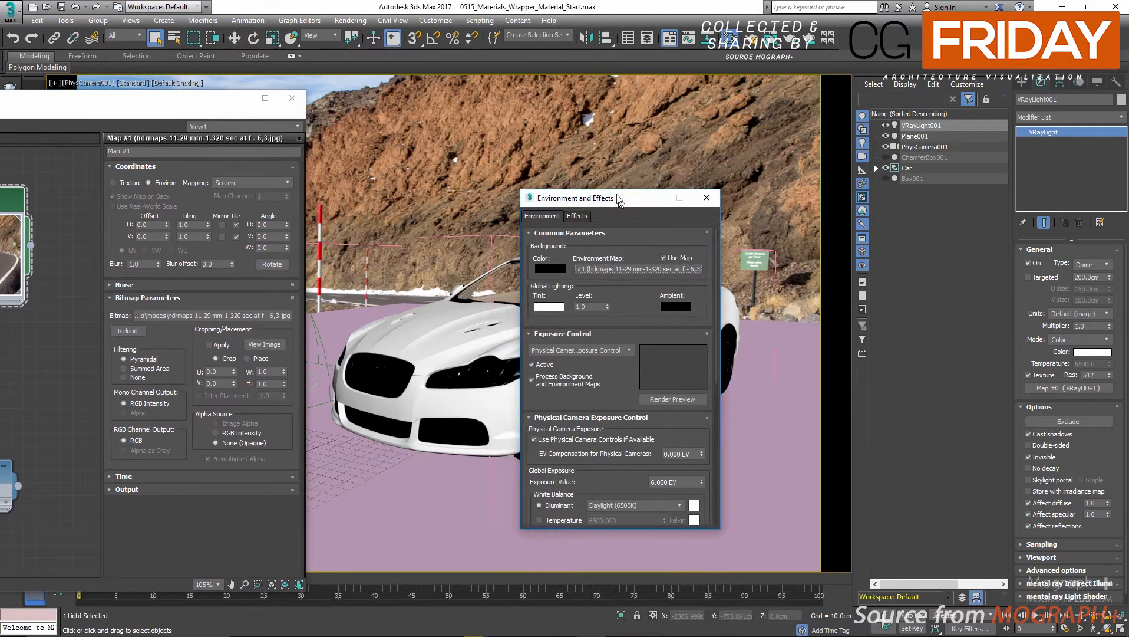
# Display the stored Render 02 from the V-Ray frame buffer history, and close the frame buffer.
pyautogui.moveTo(28, 108); pyautogui.dragTo(10, 183)
pyautogui.click(10, 107)
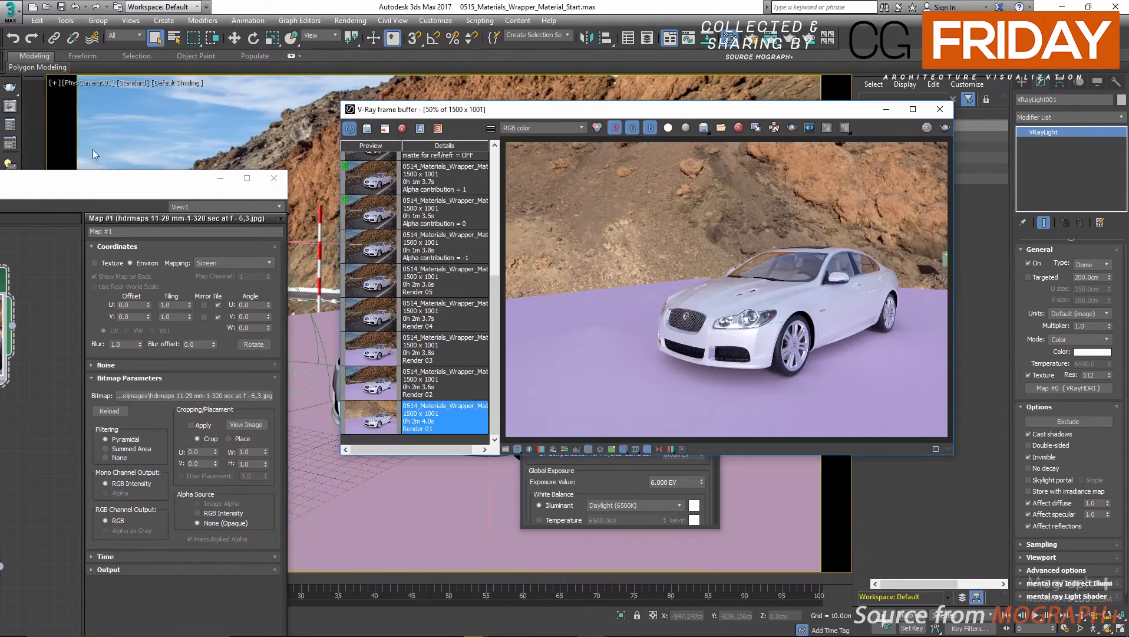
pyautogui.doubleClick(400, 392)
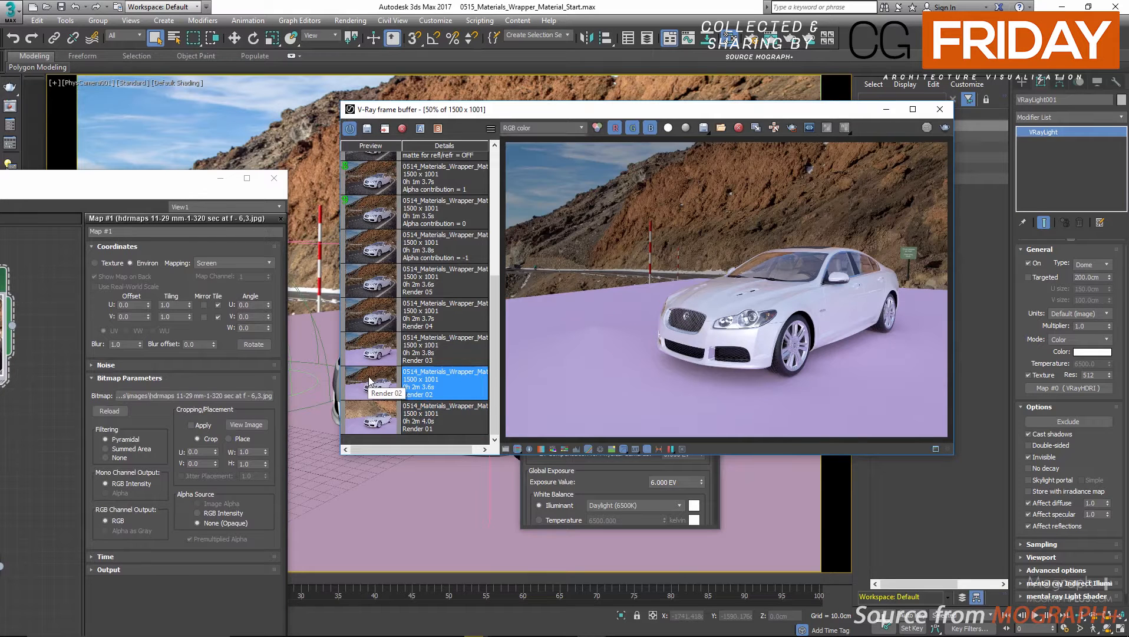
pyautogui.moveTo(829, 108); pyautogui.dragTo(755, 152)
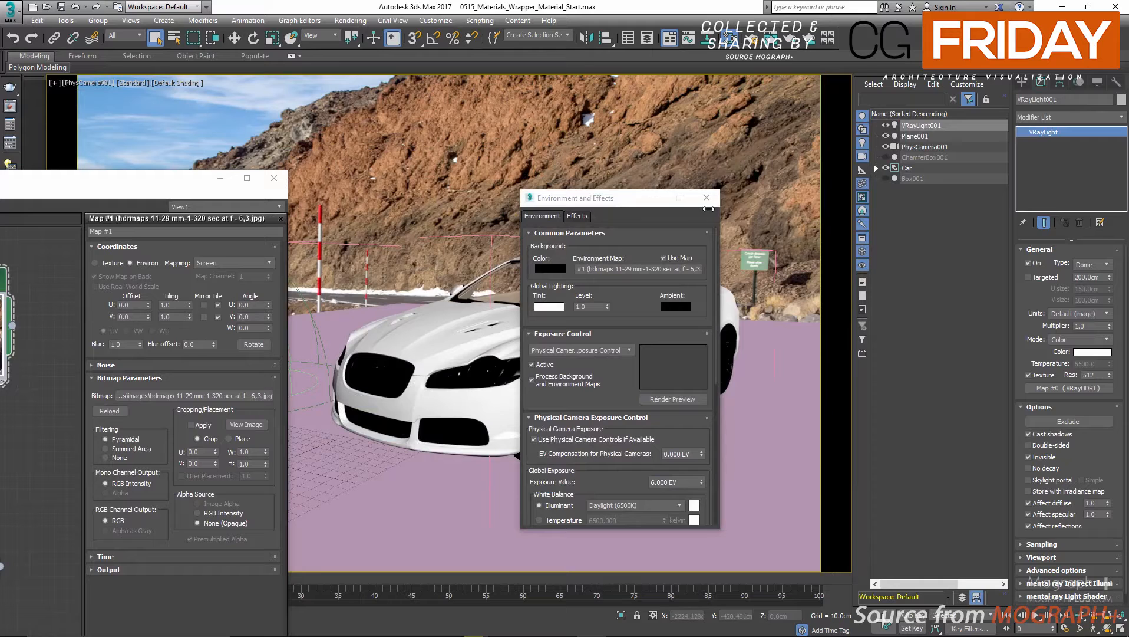
# Toggle the visibility of Plane001 off and on to compare the car against the road backplate.
pyautogui.moveTo(161, 190); pyautogui.dragTo(132, 422)
pyautogui.click(886, 136)
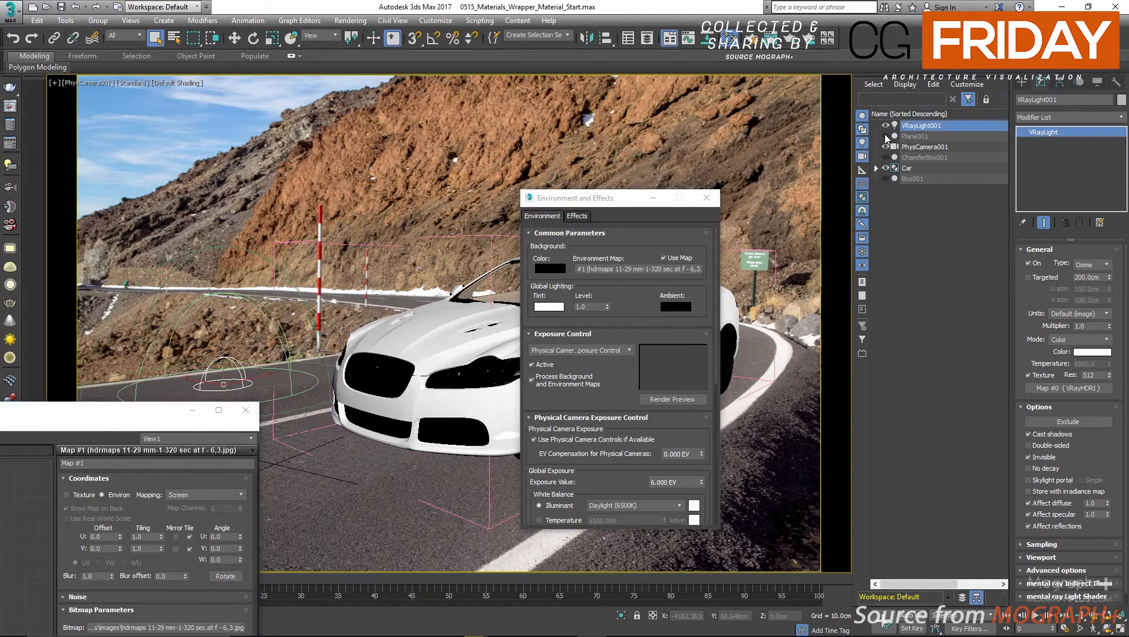
pyautogui.click(886, 136)
pyautogui.click(886, 137)
pyautogui.click(886, 137)
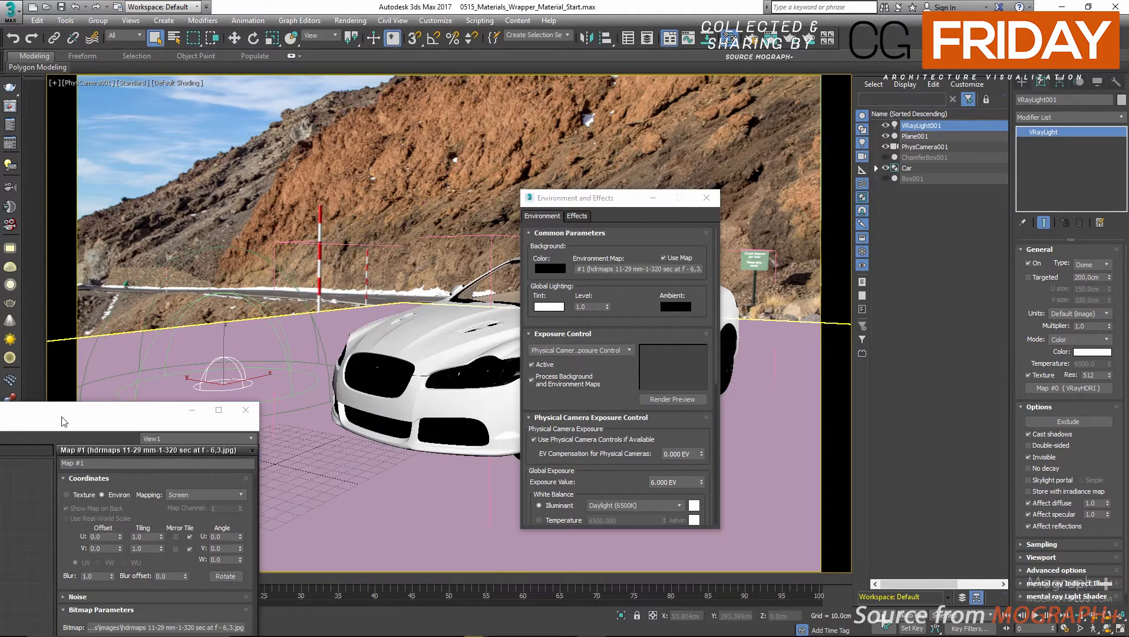
# Assign the VRayHDRI map to the background's environment map as an instance, replacing the road photo bitmap.
pyautogui.moveTo(63, 421); pyautogui.dragTo(397, 130)
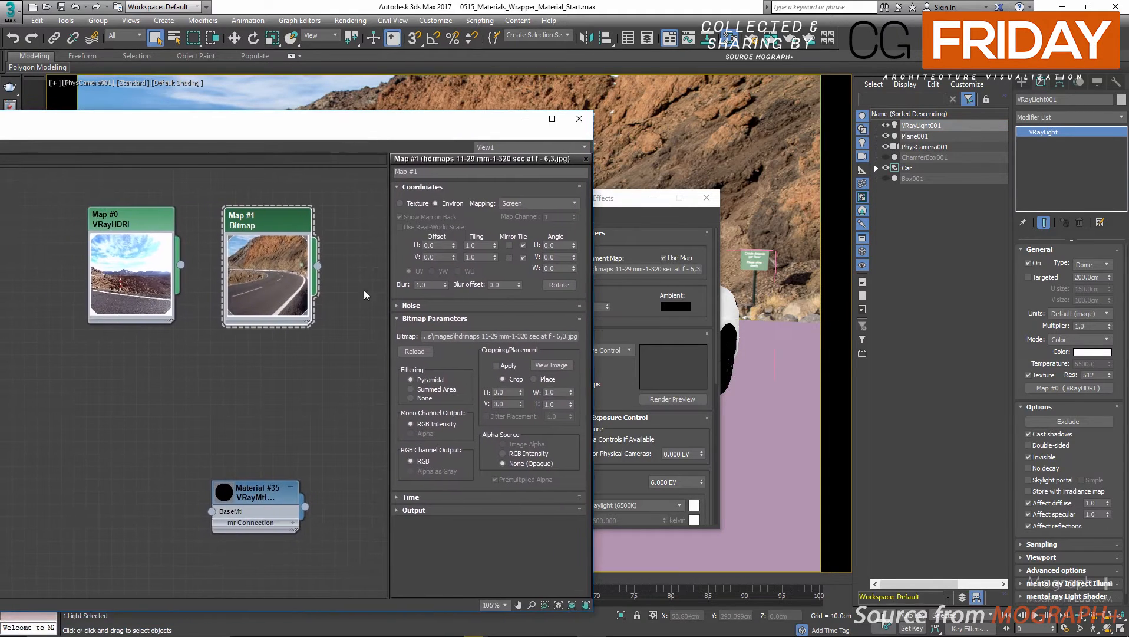
pyautogui.moveTo(596, 199); pyautogui.dragTo(708, 195)
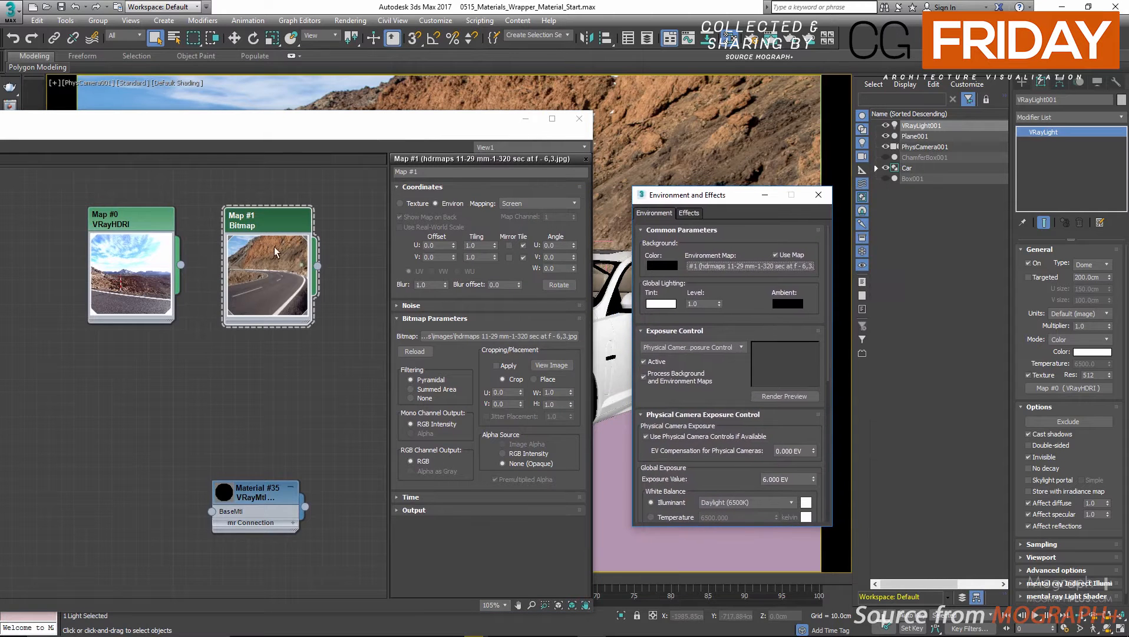
pyautogui.moveTo(181, 265); pyautogui.dragTo(708, 270)
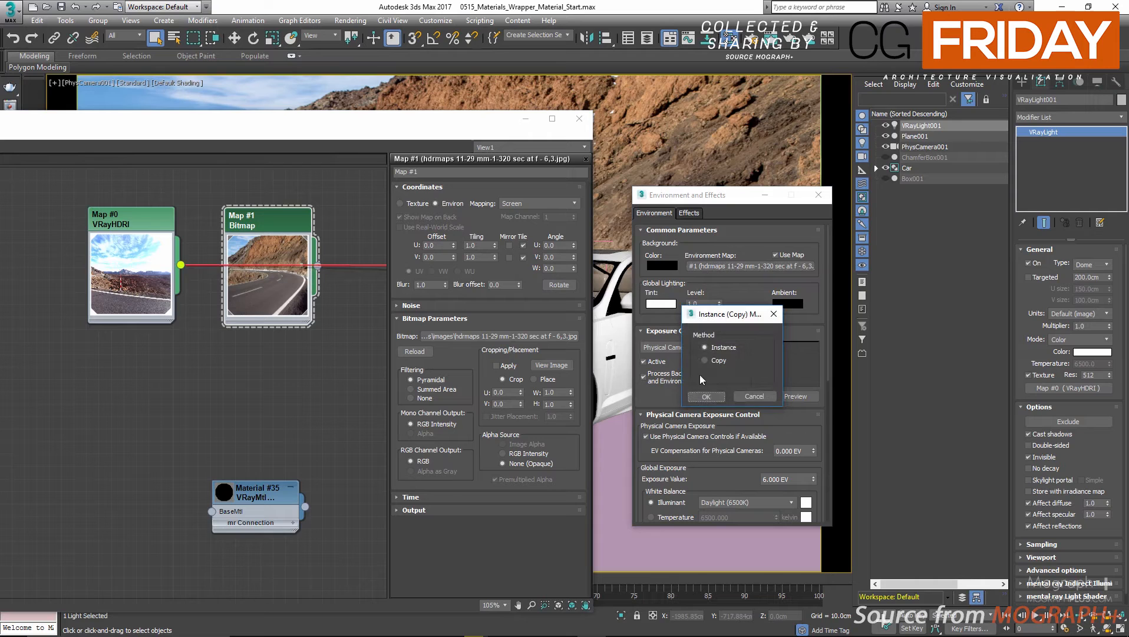
pyautogui.click(707, 397)
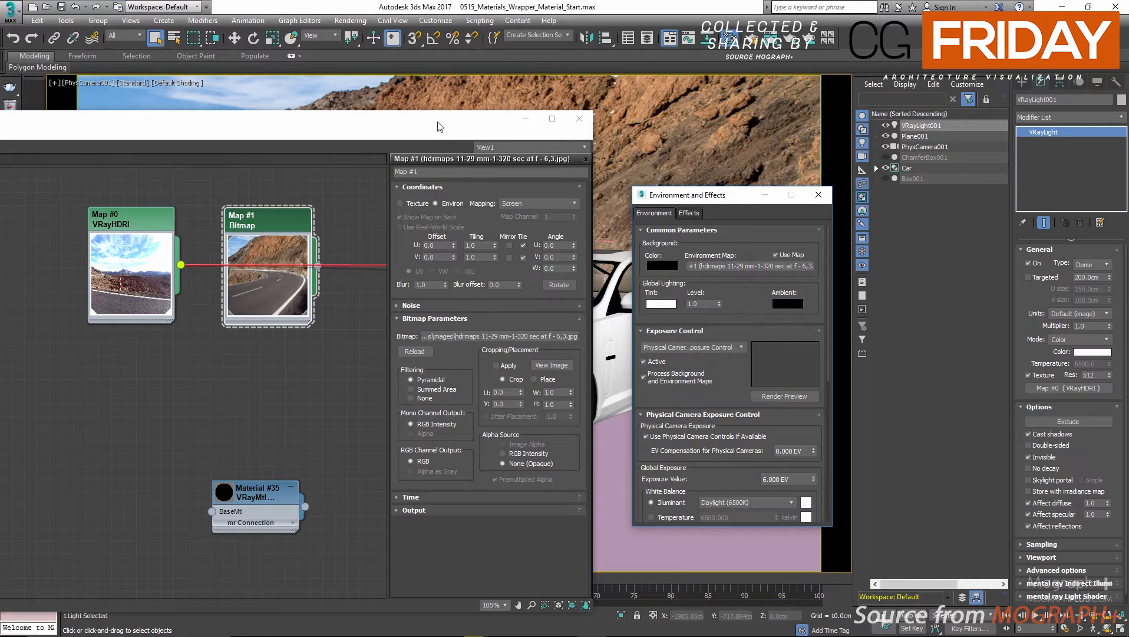
# Stack the VRayHDRI node below the bitmap node in the material editor and open the VRayHDRI map's parameters.
pyautogui.moveTo(438, 126); pyautogui.dragTo(371, 103)
pyautogui.moveTo(30, 186); pyautogui.dragTo(179, 299)
pyautogui.moveTo(187, 197); pyautogui.dragTo(198, 171)
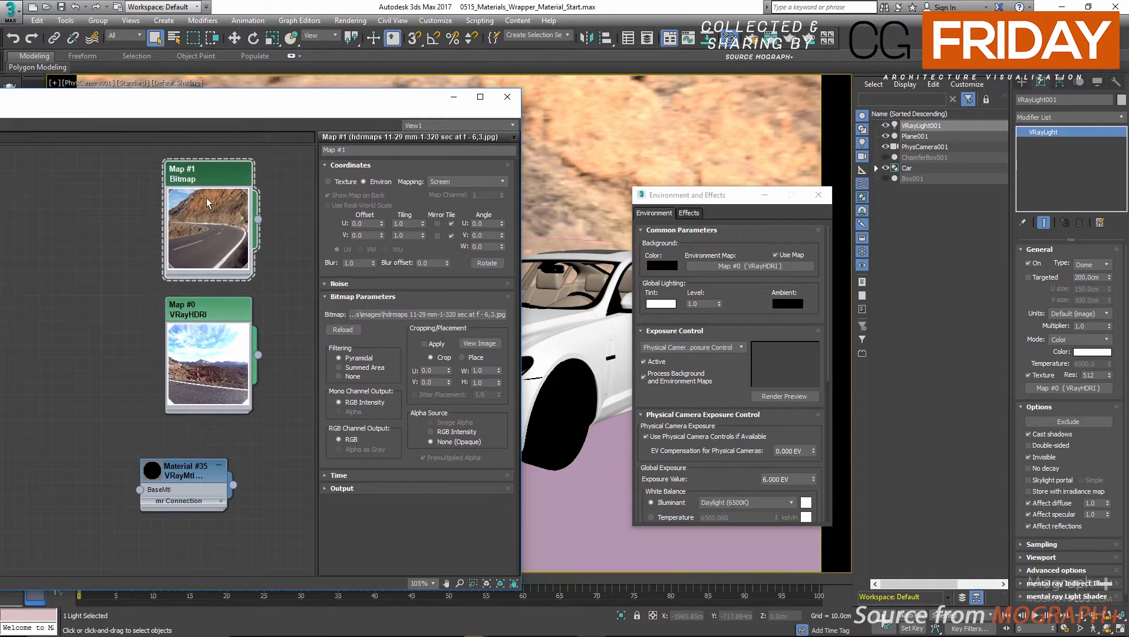
pyautogui.doubleClick(204, 326)
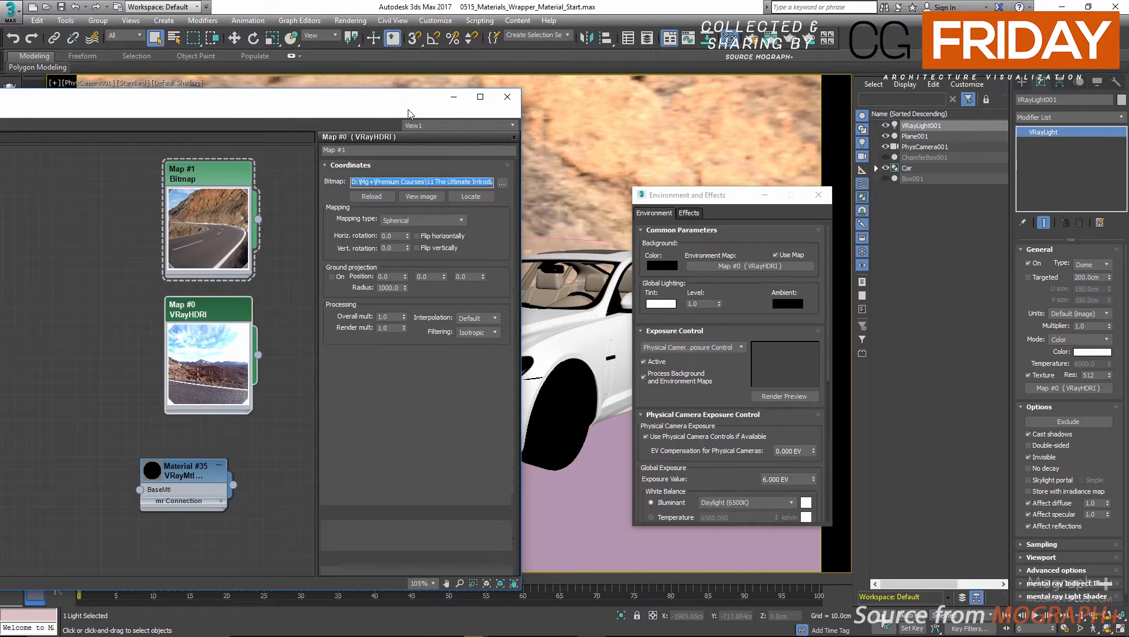
pyautogui.moveTo(376, 103); pyautogui.dragTo(174, 121)
# Deselect the dome light, hide the ground plane Plane001, and move both windows aside to uncover the car.
pyautogui.click(353, 105)
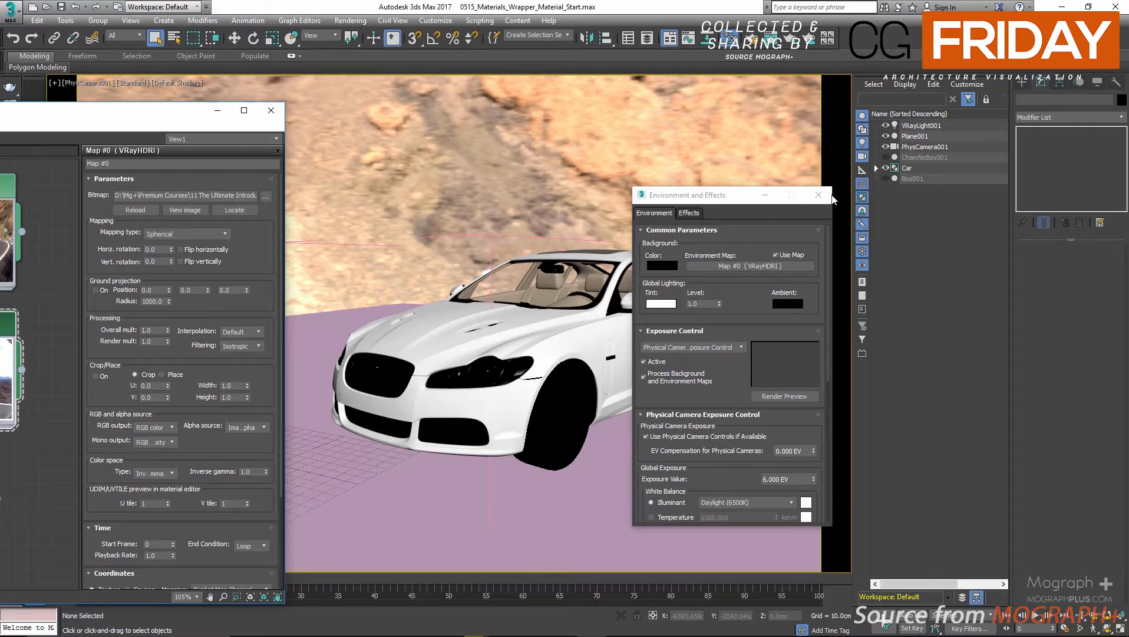
pyautogui.click(886, 136)
pyautogui.moveTo(715, 203); pyautogui.dragTo(967, 203)
pyautogui.moveTo(132, 112); pyautogui.dragTo(60, 92)
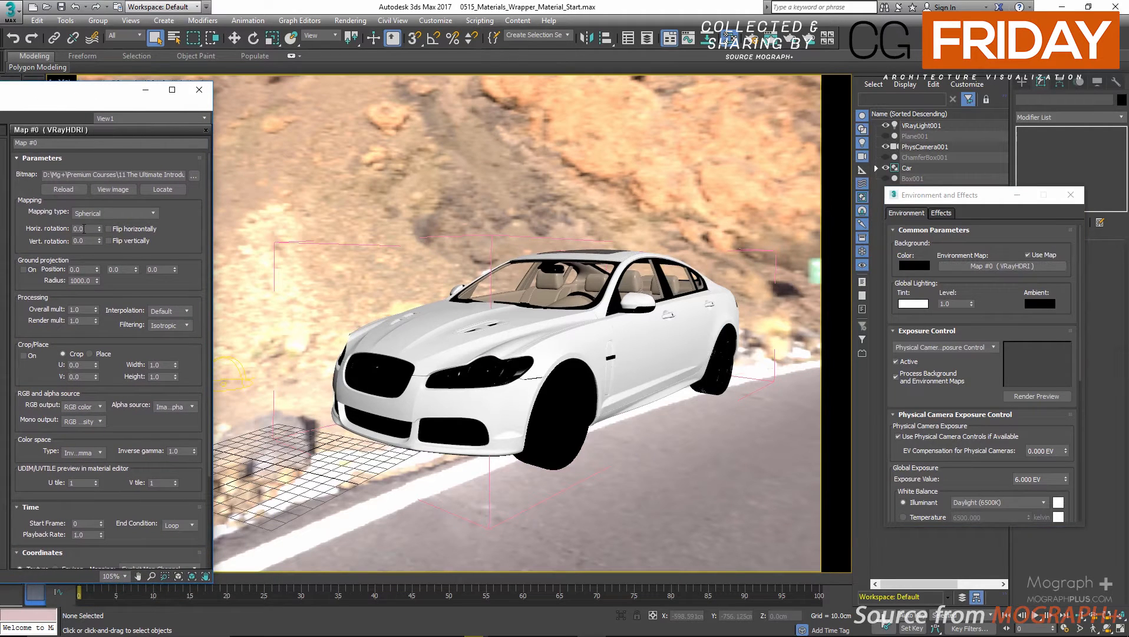
# Try horizontal rotations of 100, 200 and 300 for the VRayHDRI map.
pyautogui.click(84, 229)
pyautogui.write('100')
pyautogui.press('Return')
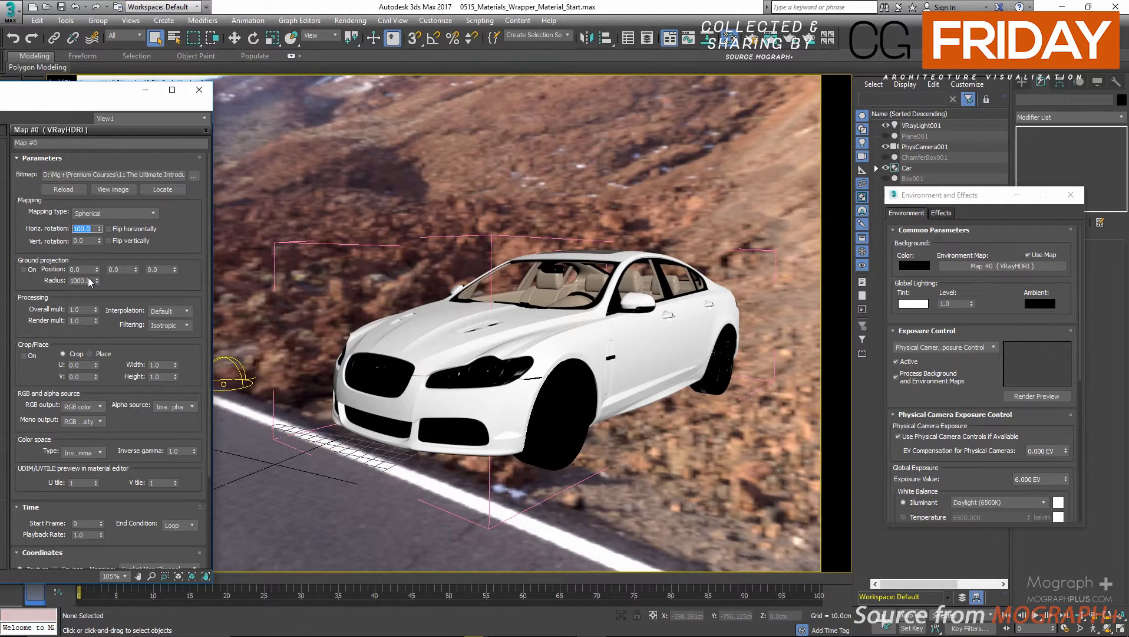
pyautogui.write('2')
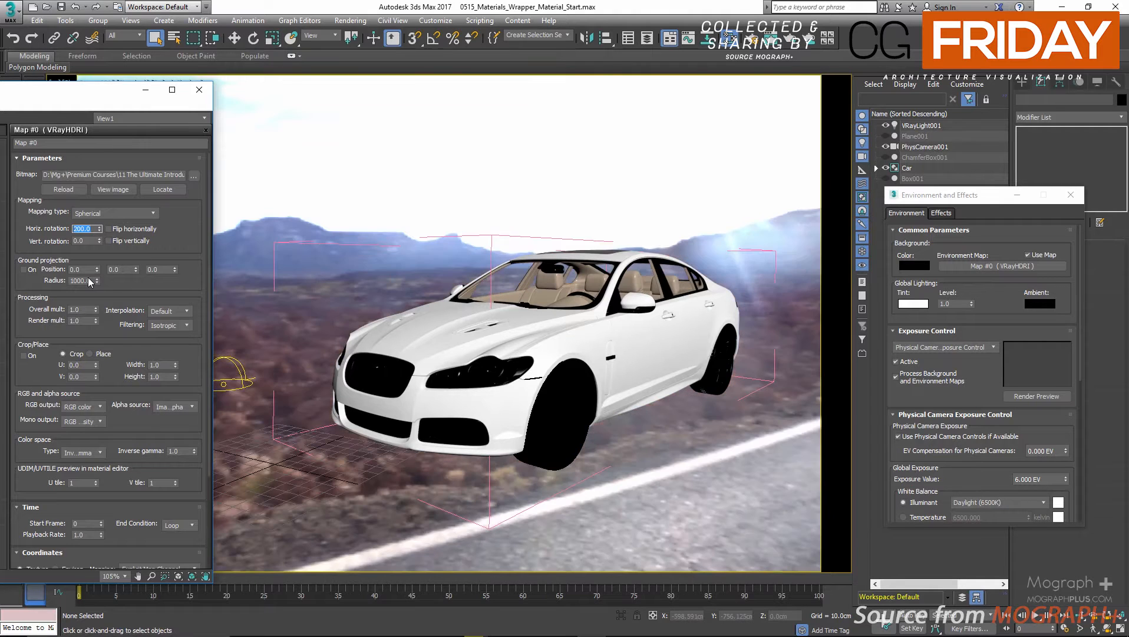
pyautogui.write('3')
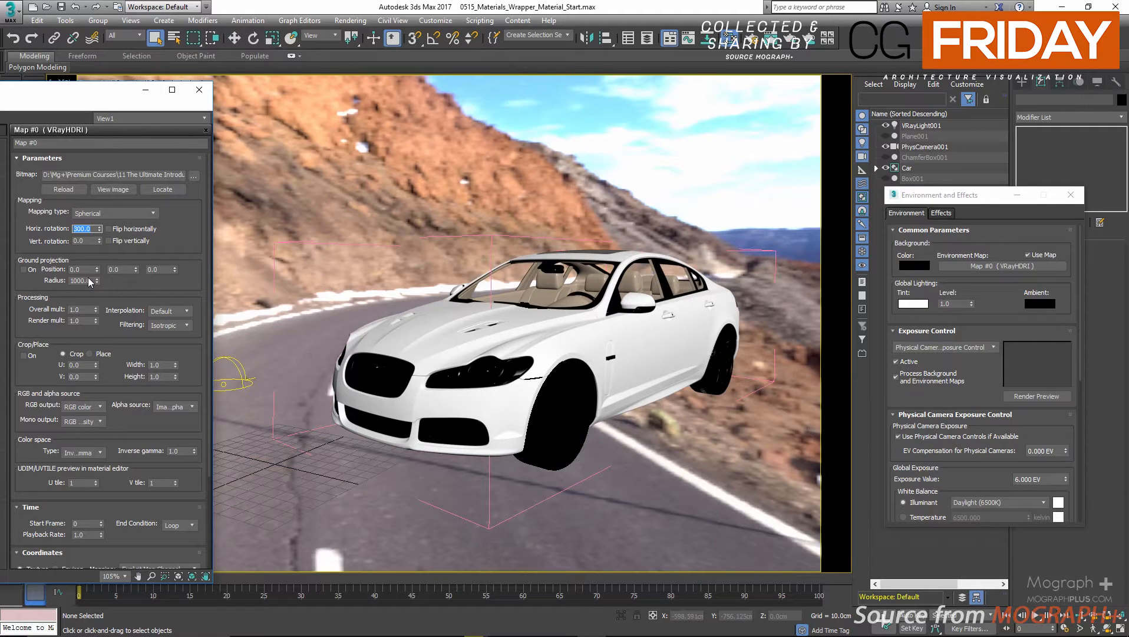
# Flip the VRayHDRI map horizontally and set its horizontal rotation to 325, followed by 350.
pyautogui.click(139, 229)
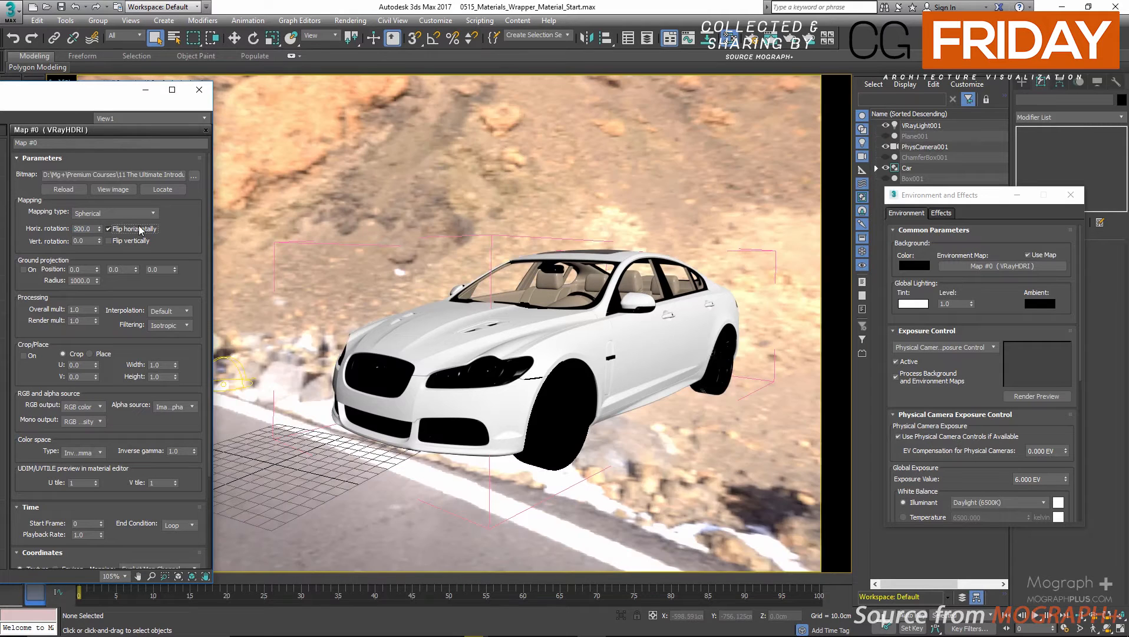
pyautogui.doubleClick(83, 229)
pyautogui.write('325')
pyautogui.press('Return')
pyautogui.write('350')
pyautogui.press('Return')
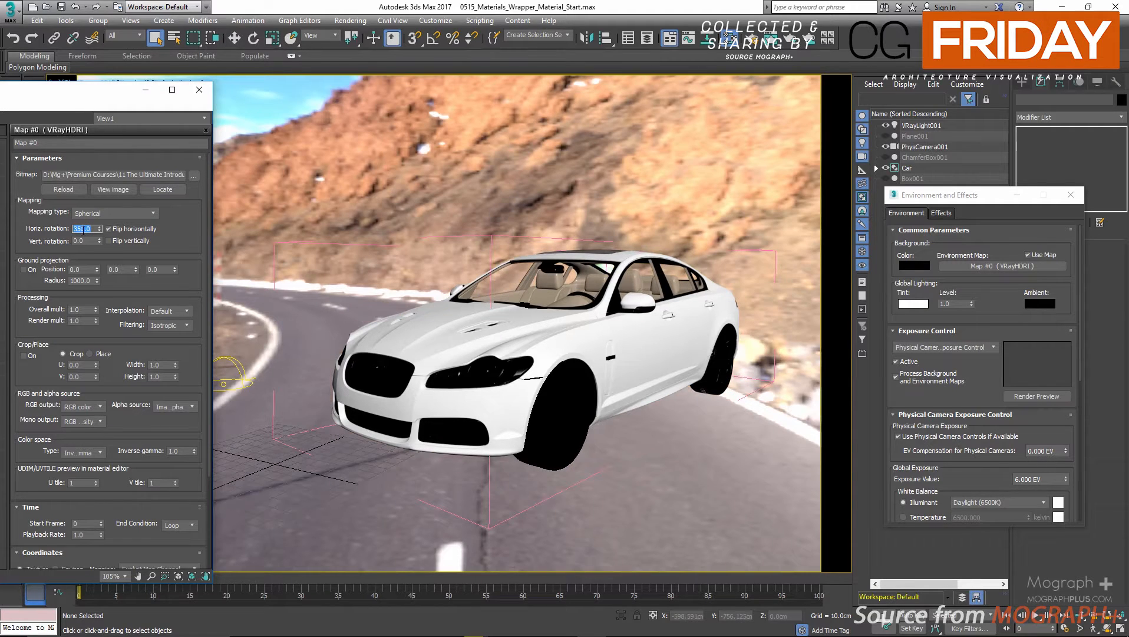
# Set the VRayHDRI map's horizontal rotation to 355 and bring the material editor's map nodes back into view.
pyautogui.press('Return')
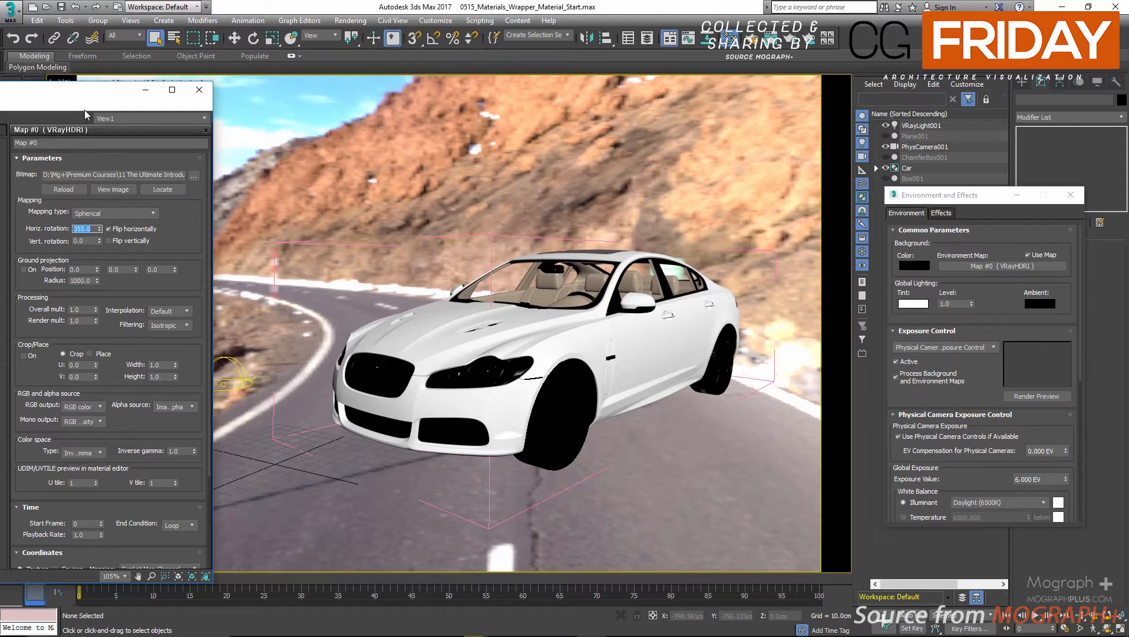
pyautogui.moveTo(88, 99); pyautogui.dragTo(374, 117)
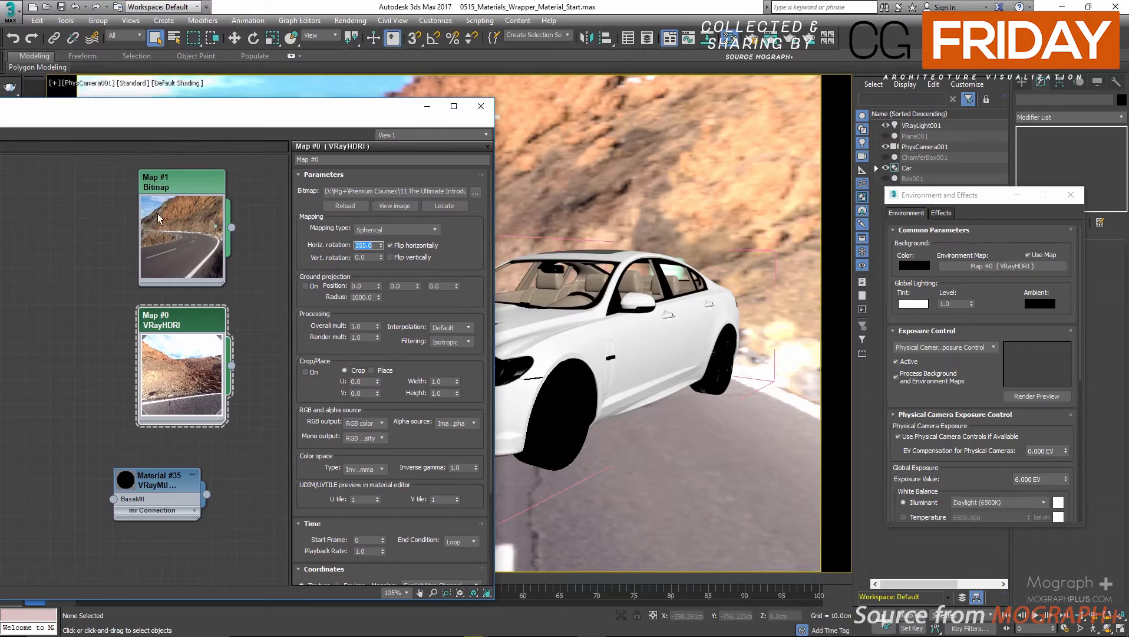
# Open the parameters of the Map #1 bitmap and view its full backplate image, closing the image viewer when done.
pyautogui.doubleClick(176, 184)
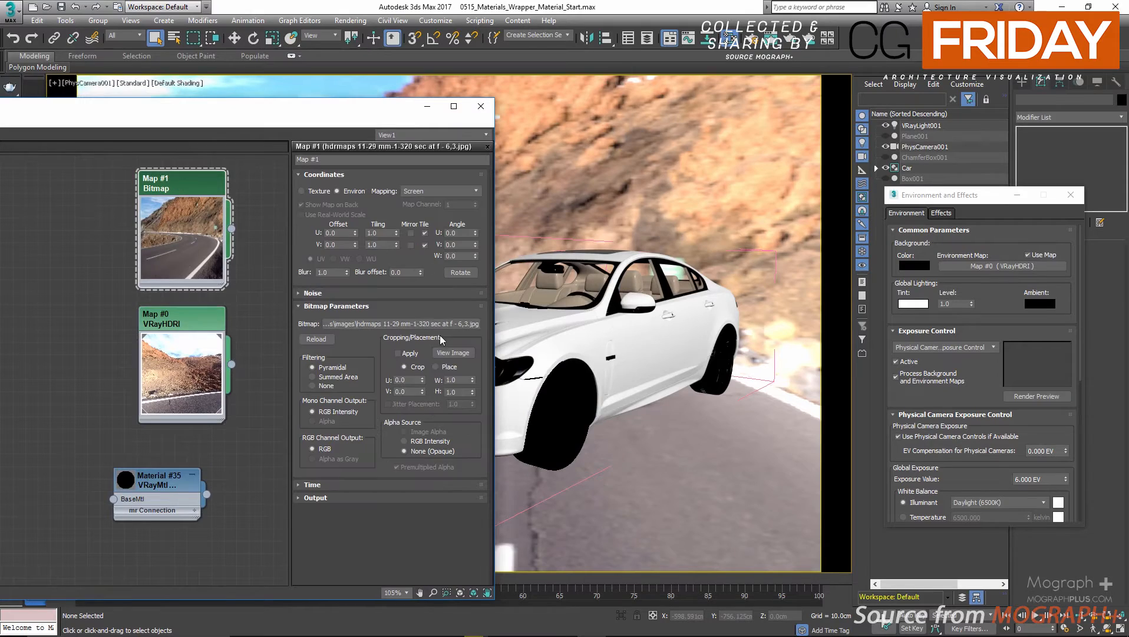
pyautogui.click(453, 352)
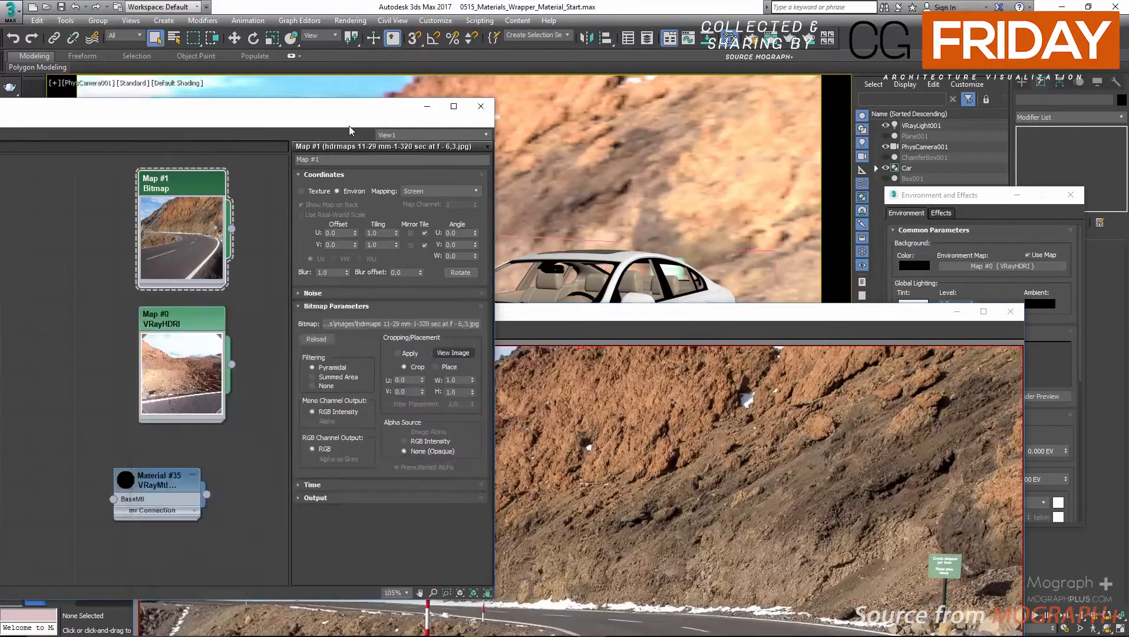
pyautogui.moveTo(349, 129); pyautogui.dragTo(180, 508)
pyautogui.moveTo(332, 314); pyautogui.dragTo(306, 108)
pyautogui.click(986, 104)
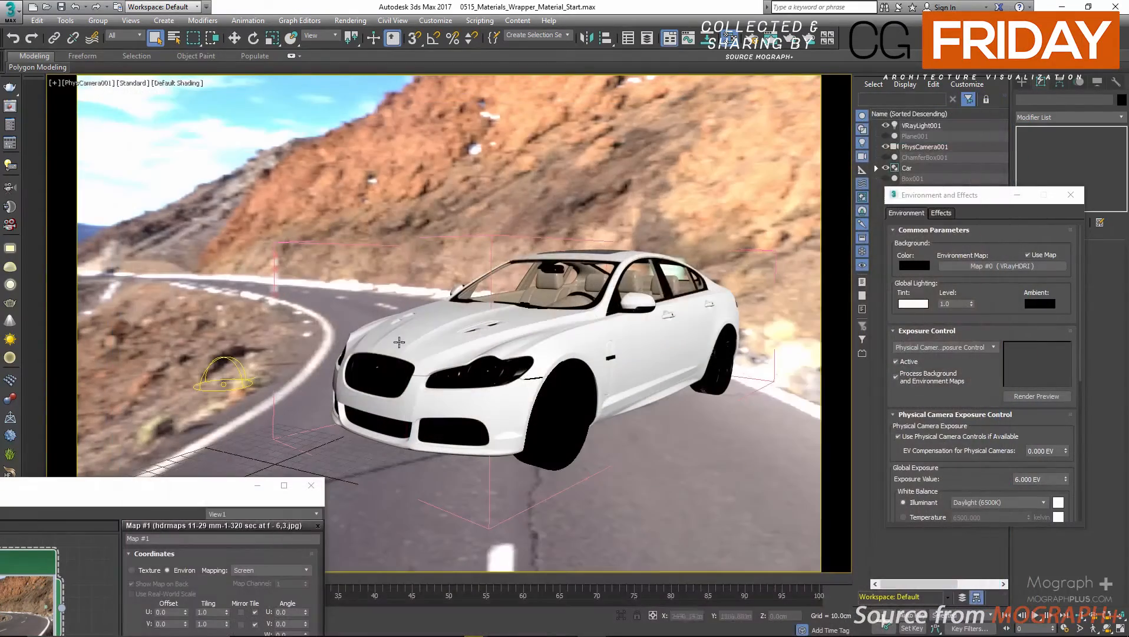
# Assign the Map #1 bitmap to the environment map as an instance and set its mapping to Screen.
pyautogui.moveTo(174, 491); pyautogui.dragTo(365, 154)
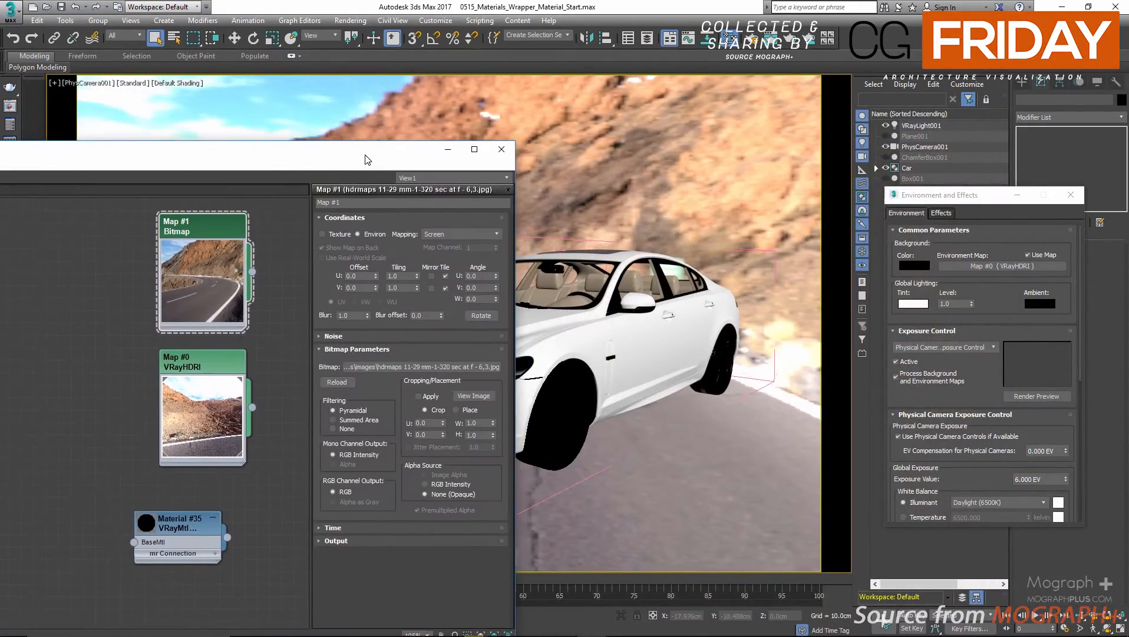
pyautogui.moveTo(252, 273); pyautogui.dragTo(971, 270)
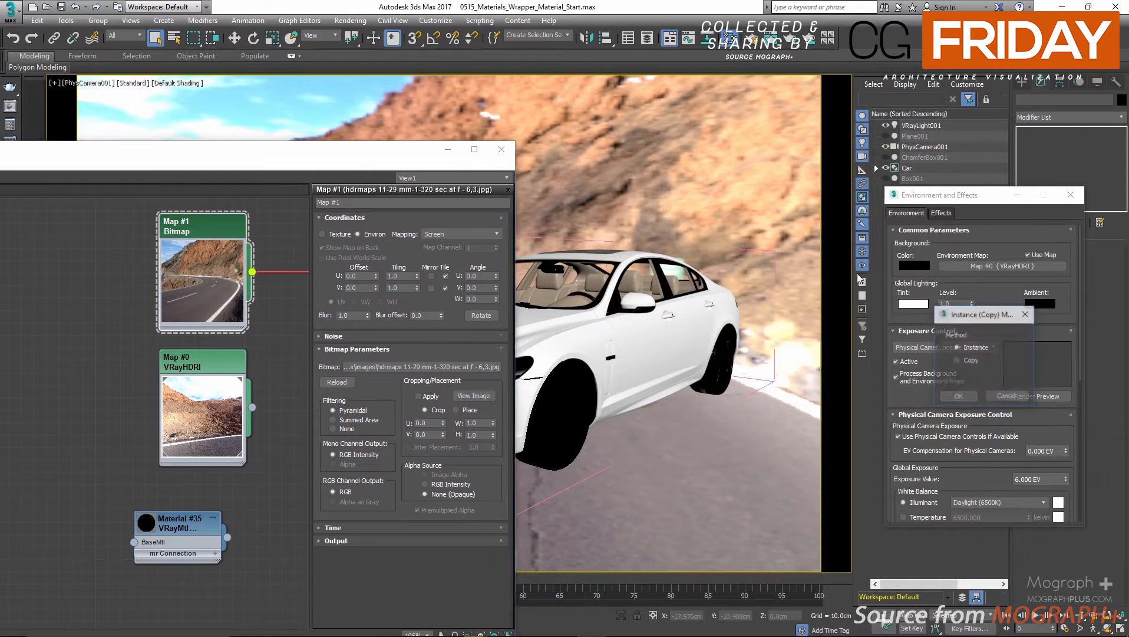
pyautogui.click(958, 397)
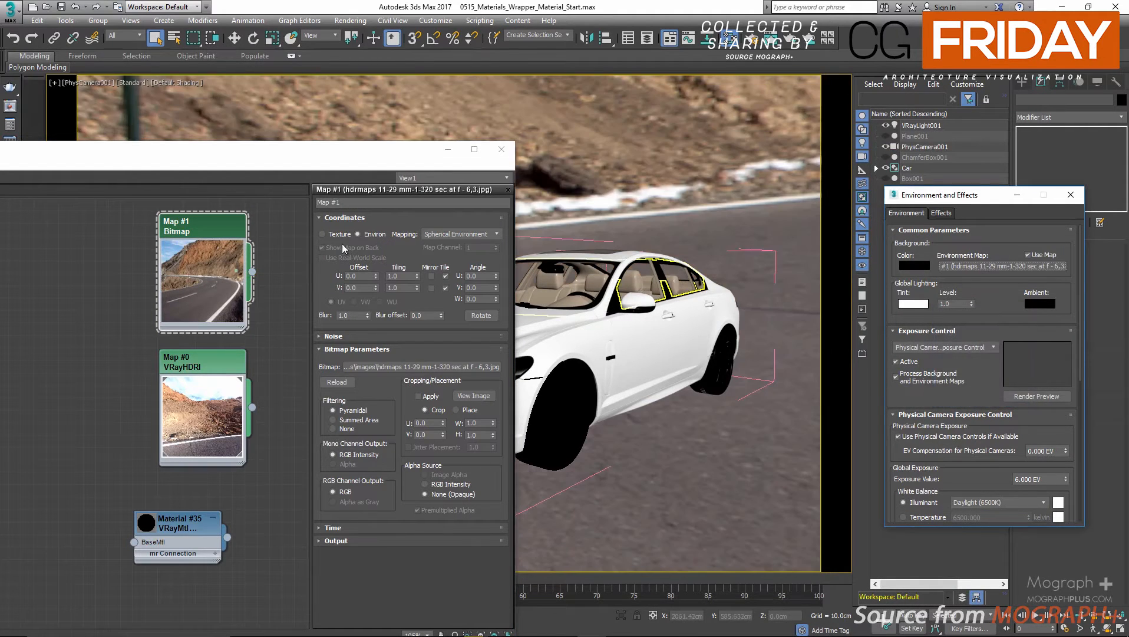
pyautogui.click(211, 157)
pyautogui.moveTo(258, 158); pyautogui.dragTo(189, 167)
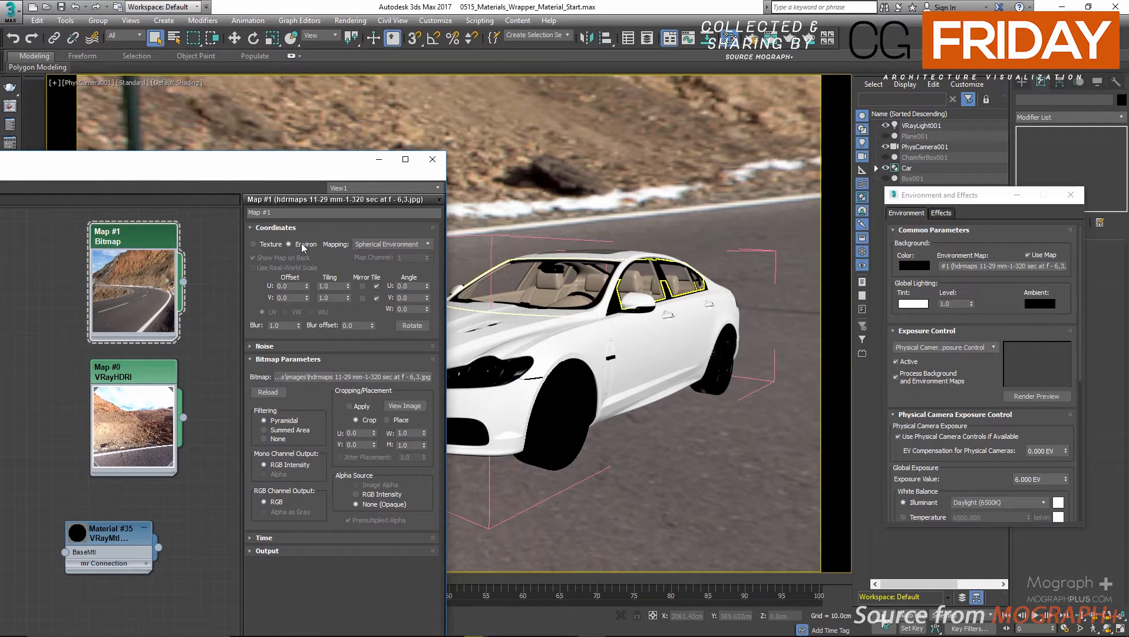
pyautogui.click(392, 244)
pyautogui.click(387, 277)
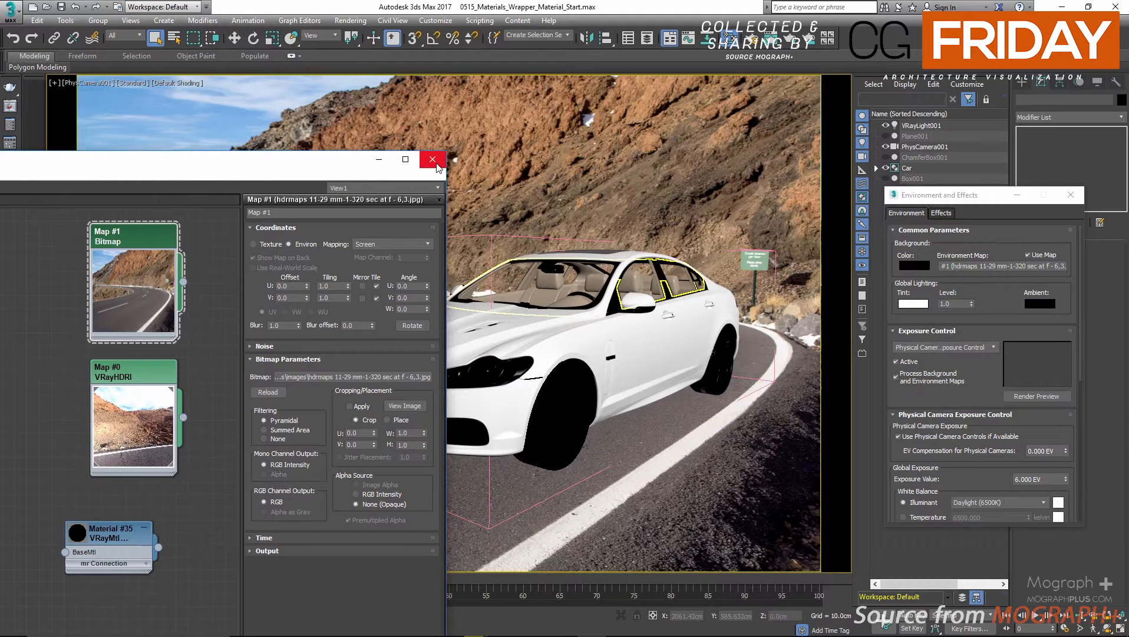
# Move the material editor and the Environment and Effects window off the car and unhide the ground plane Plane001.
pyautogui.moveTo(343, 168); pyautogui.dragTo(121, 525)
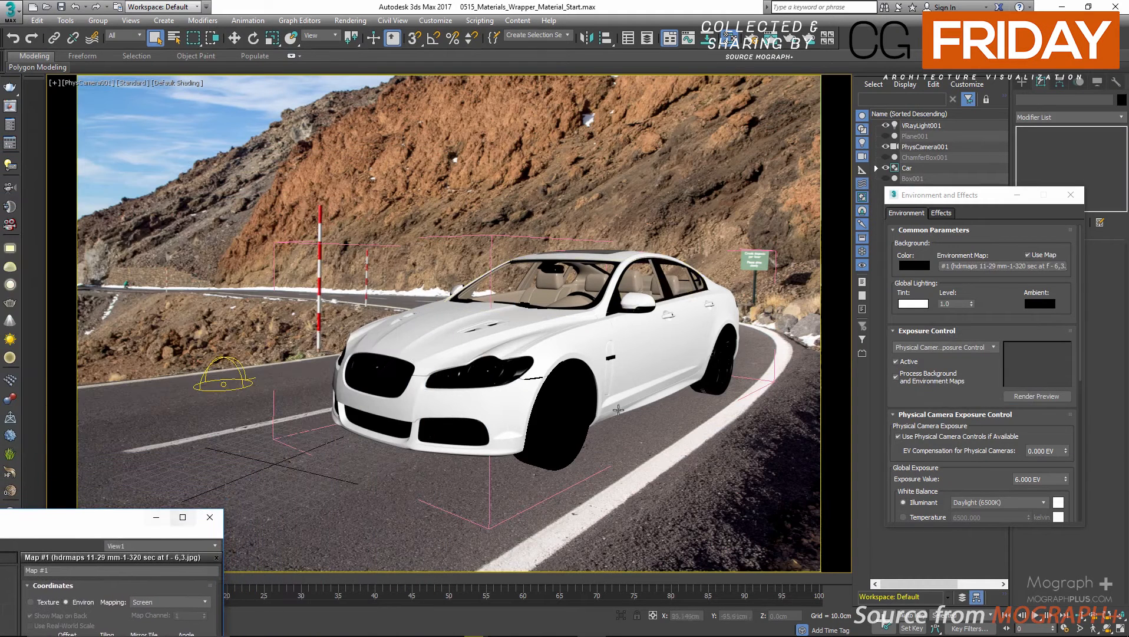
pyautogui.moveTo(955, 199); pyautogui.dragTo(1001, 258)
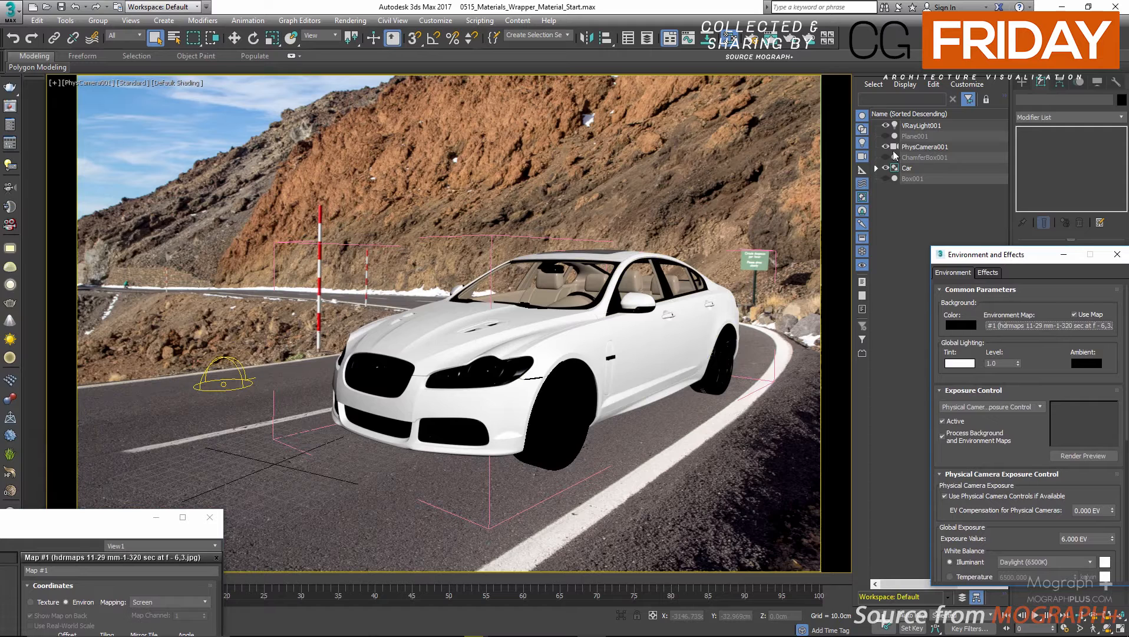
pyautogui.click(885, 136)
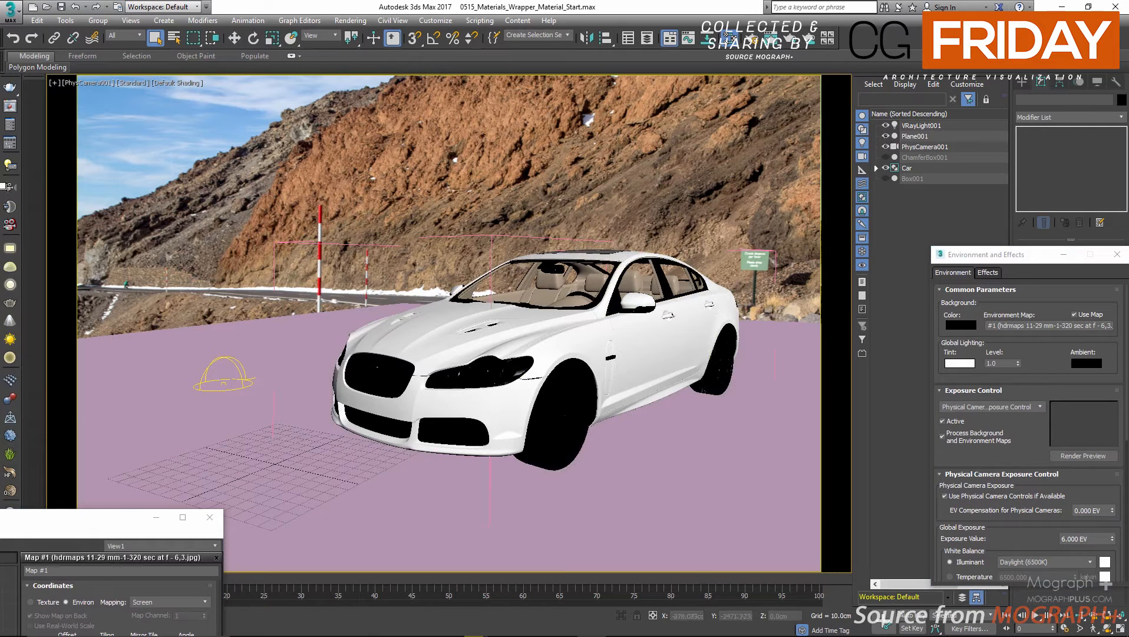
# Compare Render 02 and Render 03 from the history in a maximized V-Ray frame buffer and close it.
pyautogui.click(10, 107)
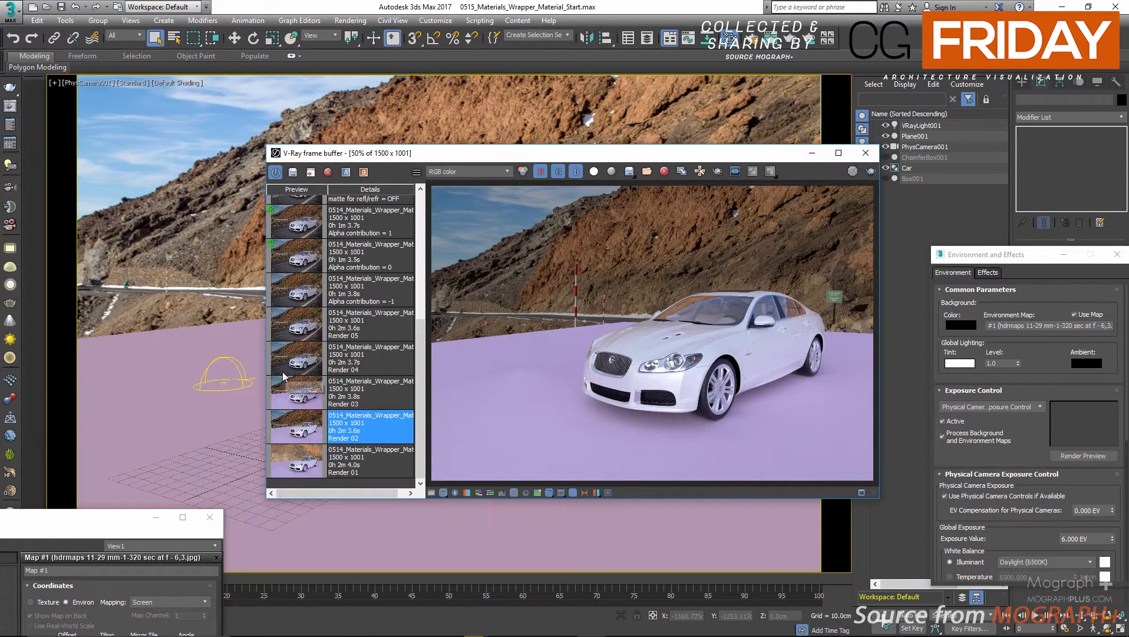
pyautogui.click(291, 399)
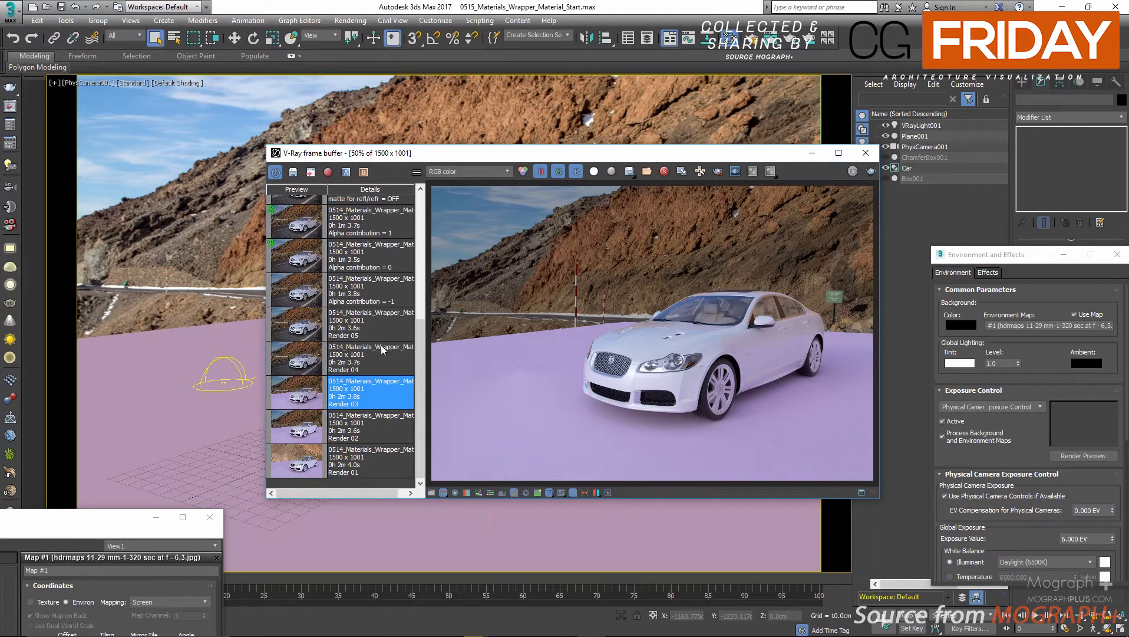
pyautogui.scroll(1, 652, 252)
pyautogui.doubleClick(734, 153)
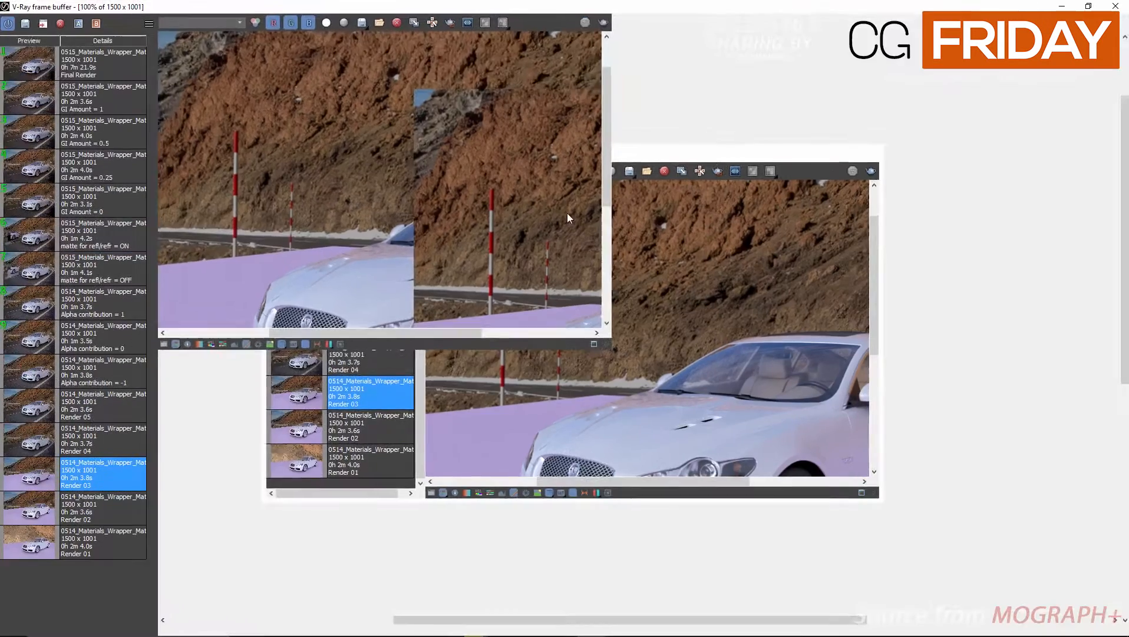
pyautogui.click(32, 509)
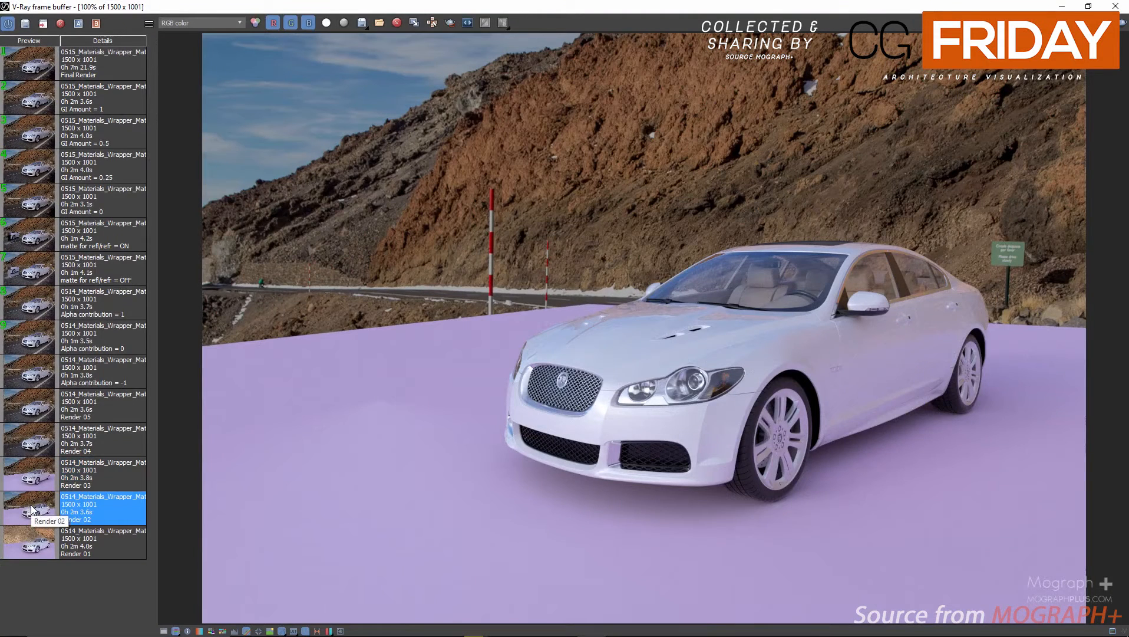
pyautogui.click(33, 474)
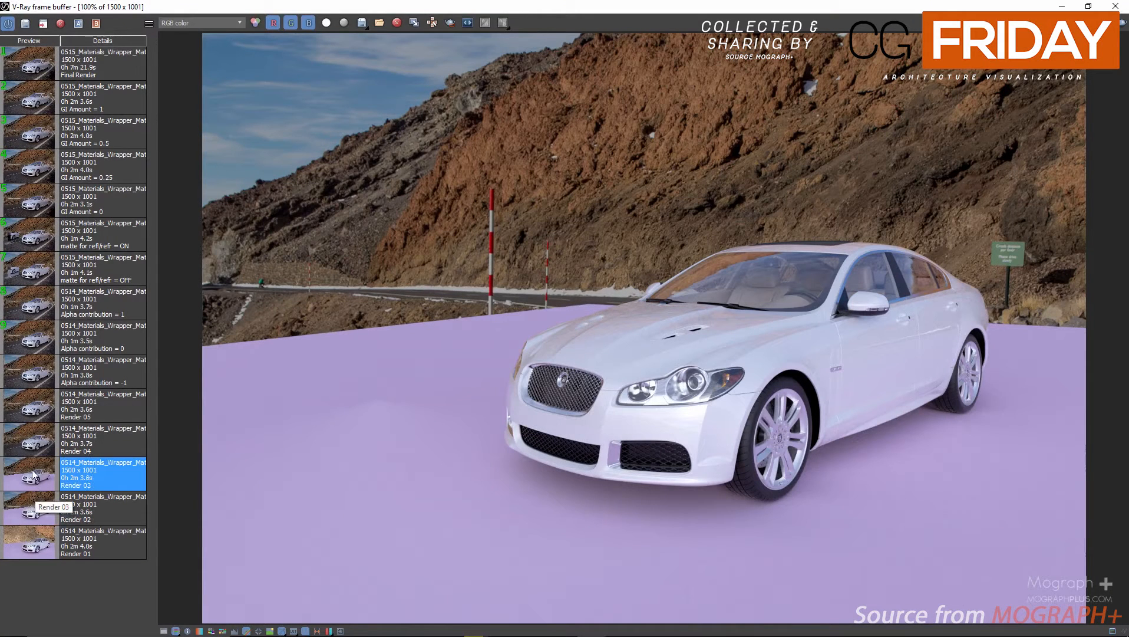
pyautogui.click(28, 500)
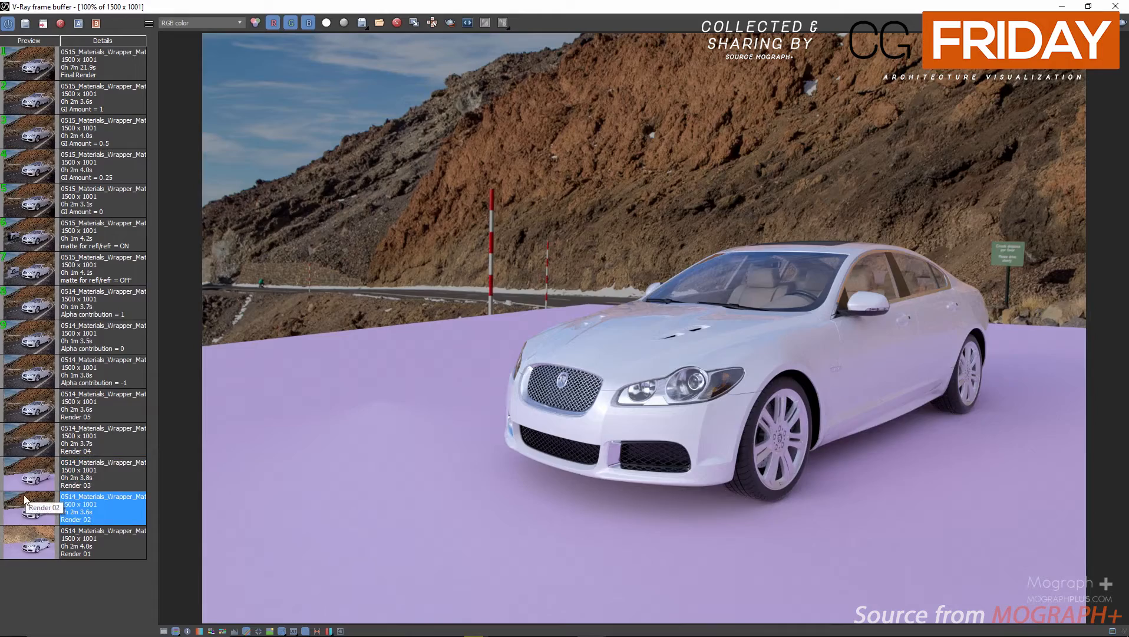
pyautogui.click(29, 475)
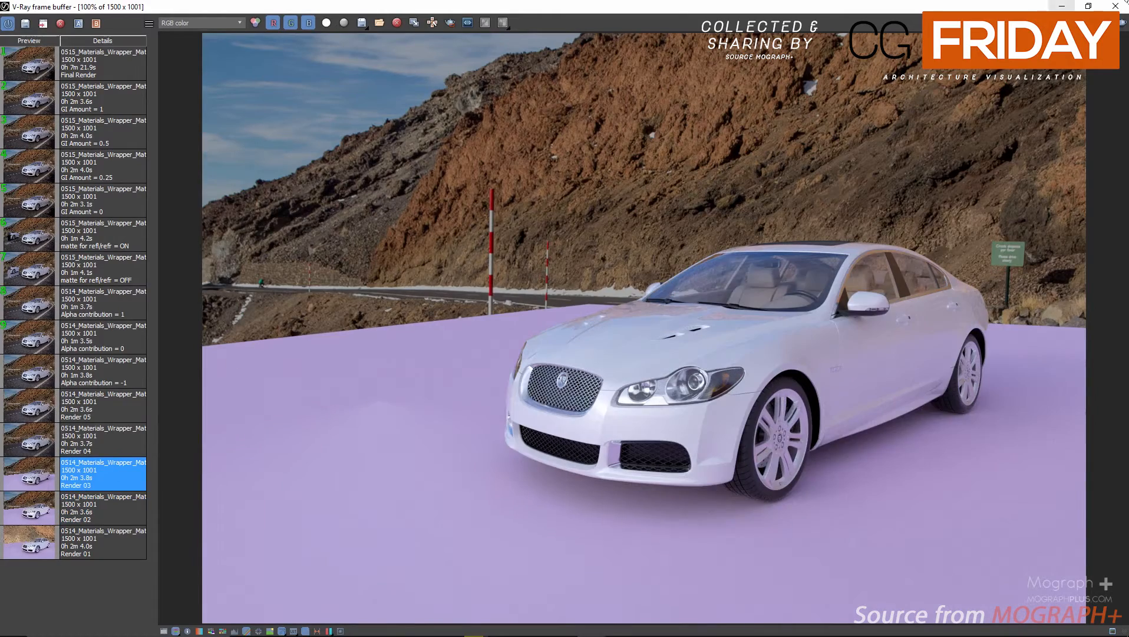
pyautogui.click(1116, 6)
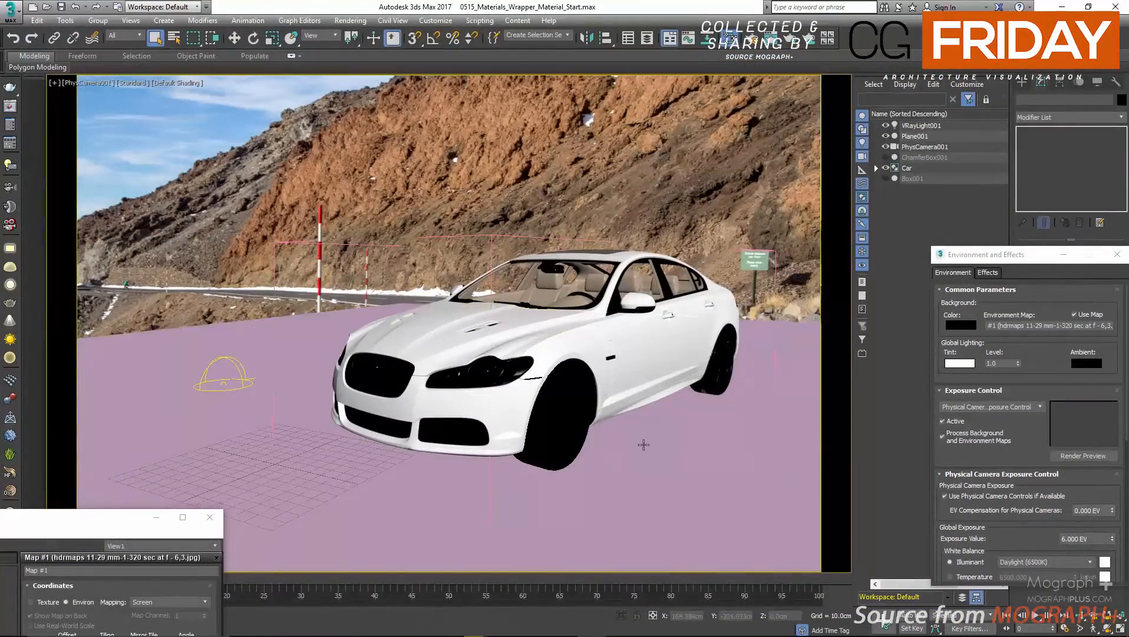
# Hide the ground plane Plane001 and close the Environment and Effects window and the material editor.
pyautogui.click(902, 168)
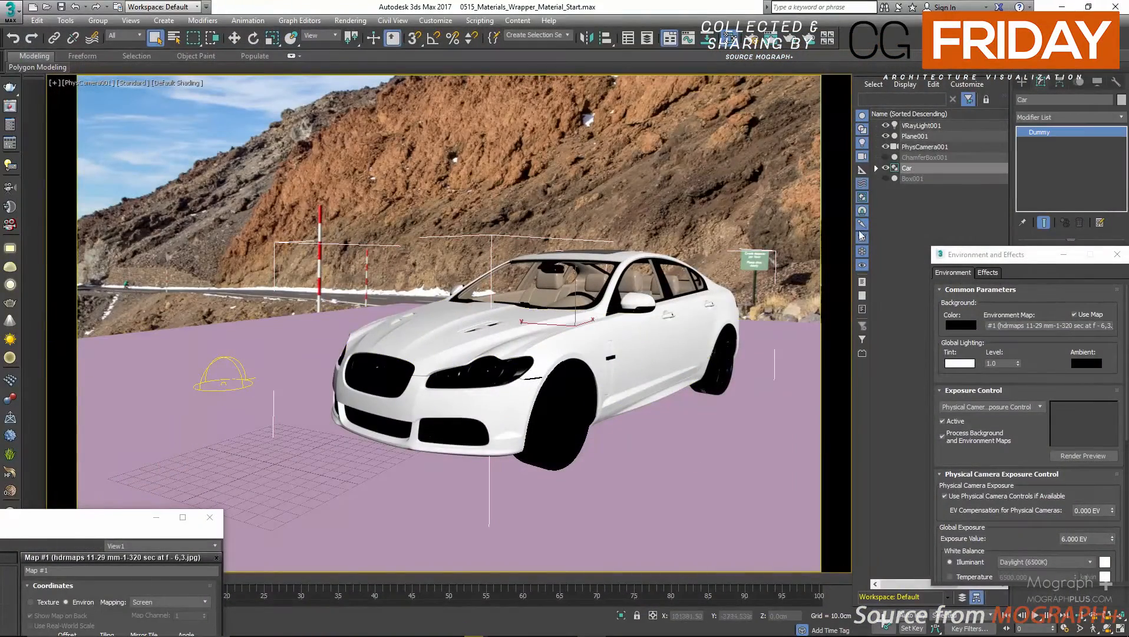
pyautogui.click(886, 137)
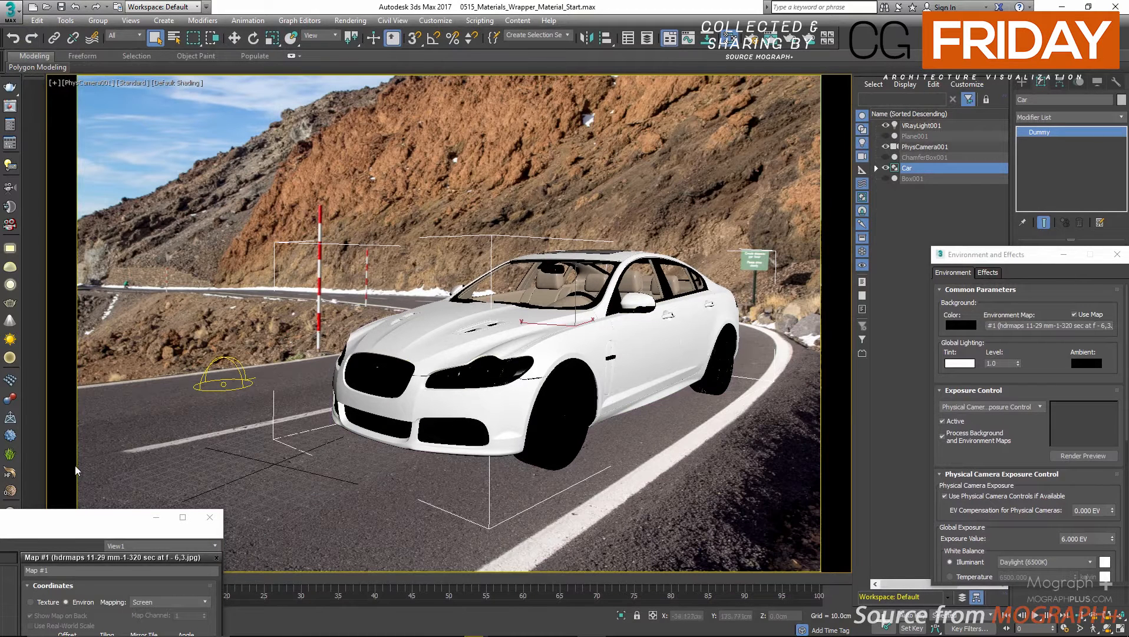
pyautogui.moveTo(65, 529); pyautogui.dragTo(346, 280)
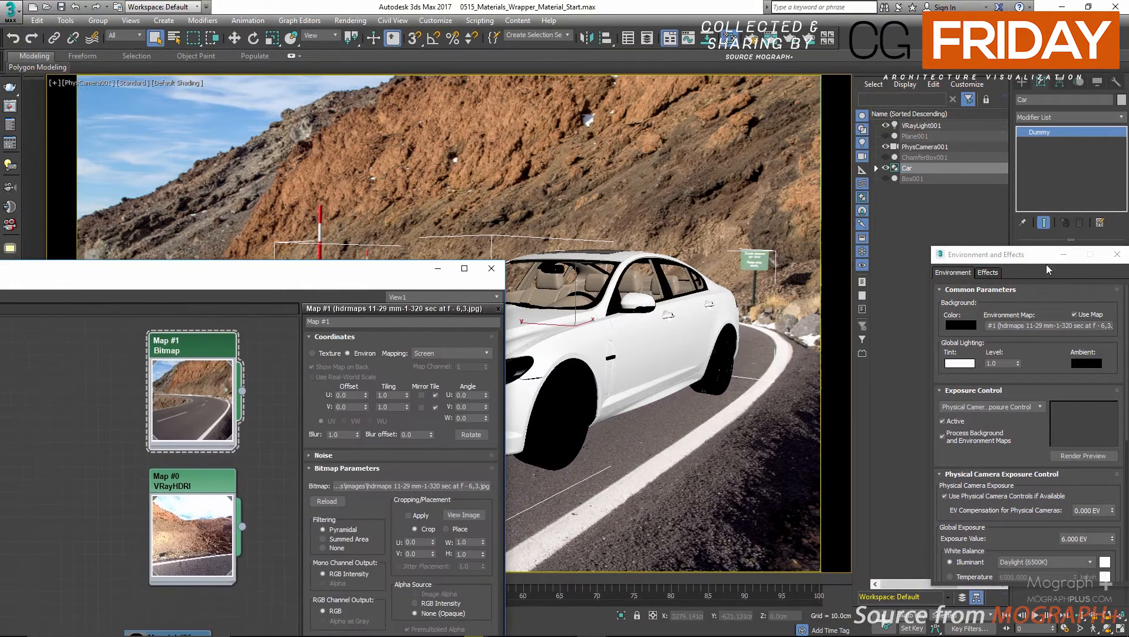
pyautogui.click(1117, 254)
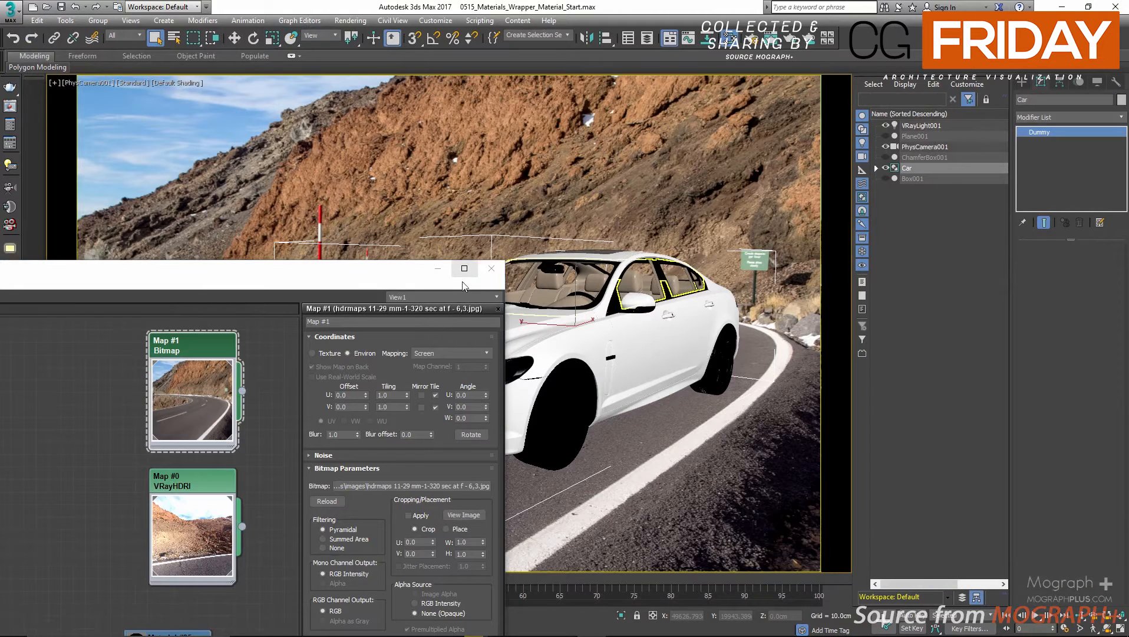
pyautogui.click(492, 269)
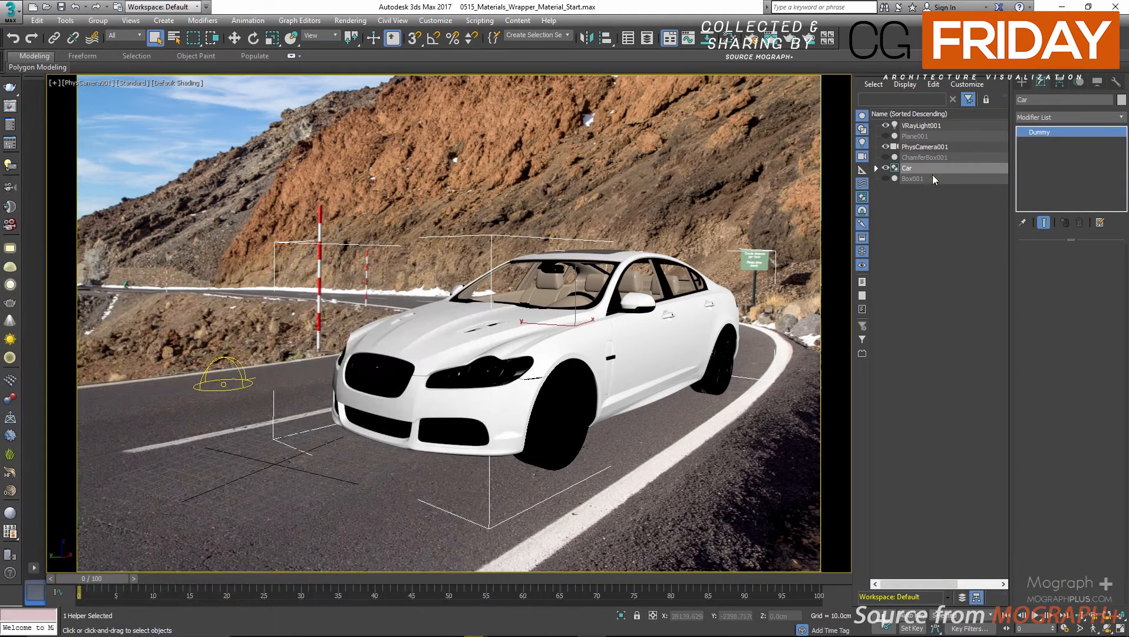
# Select PhysCamera001, inspect its placement relative to the car from a perspective view, and return to the camera view.
pyautogui.click(932, 149)
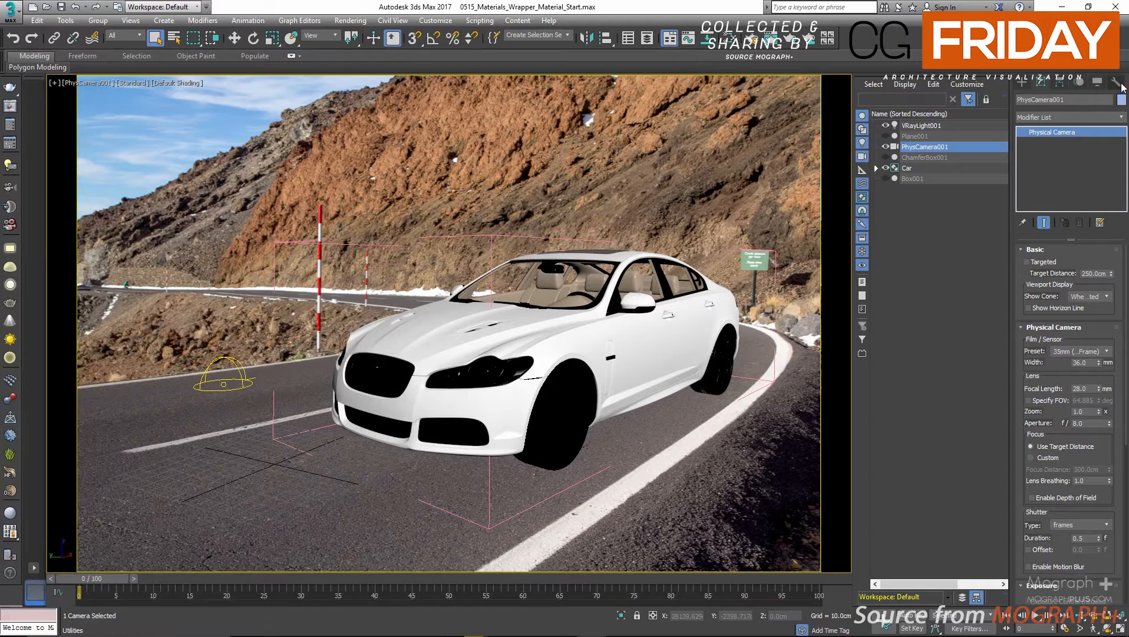
pyautogui.click(1117, 83)
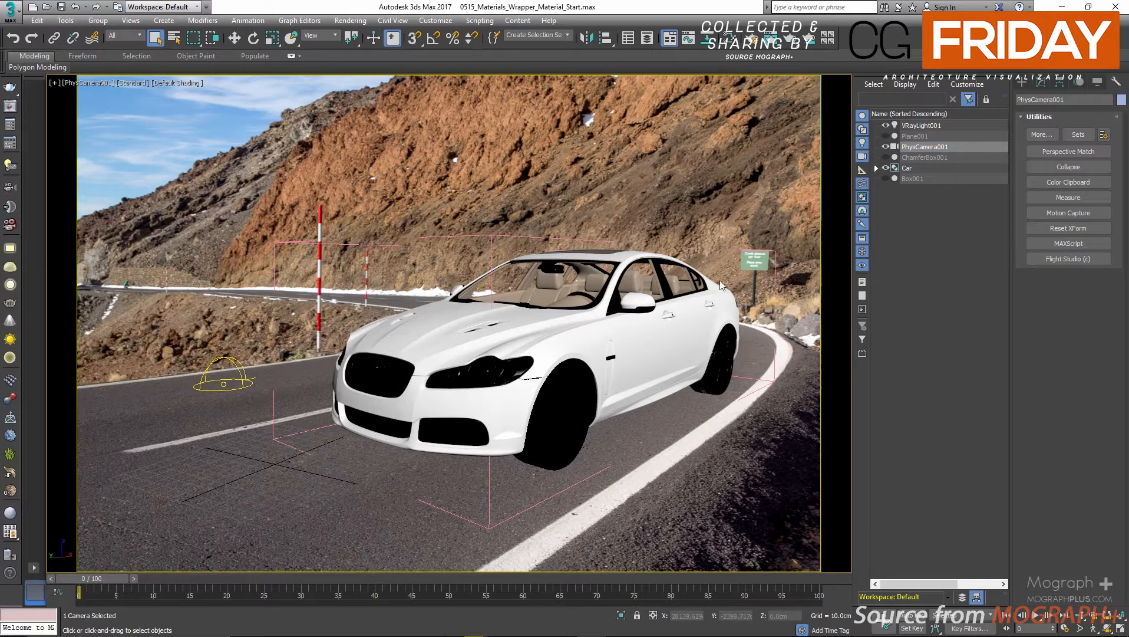
pyautogui.rightClick(461, 269)
pyautogui.click(347, 290)
pyautogui.press('p')
pyautogui.scroll(-5, 530, 304)
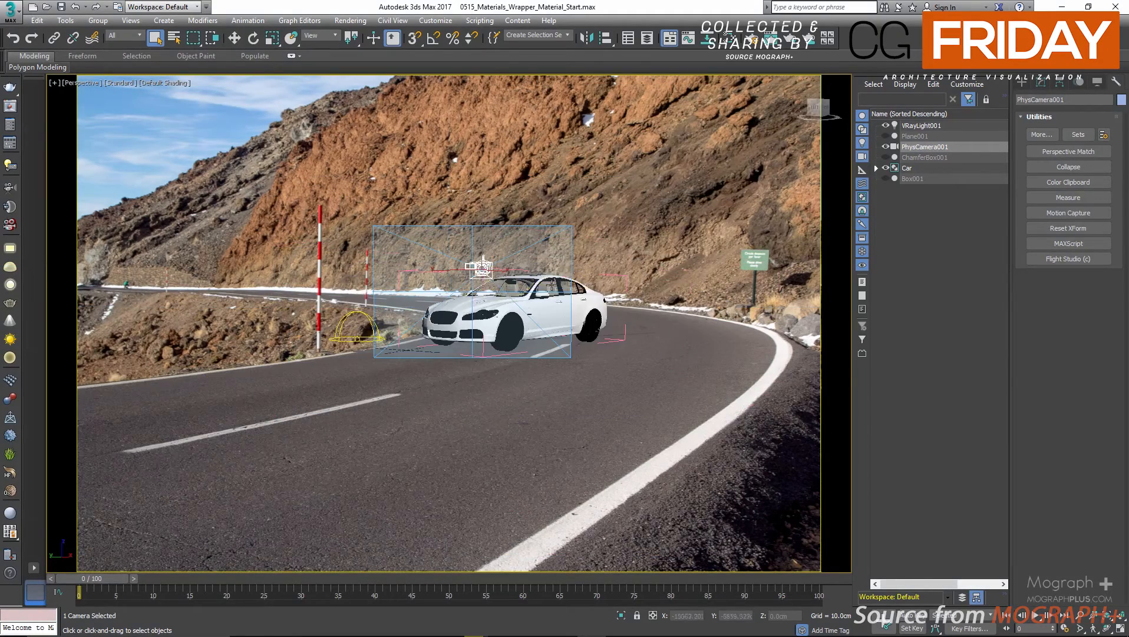
pyautogui.keyDown('alt'); pyautogui.moveTo(551, 304); pyautogui.dragTo(500, 323, button='middle'); pyautogui.keyUp('alt')
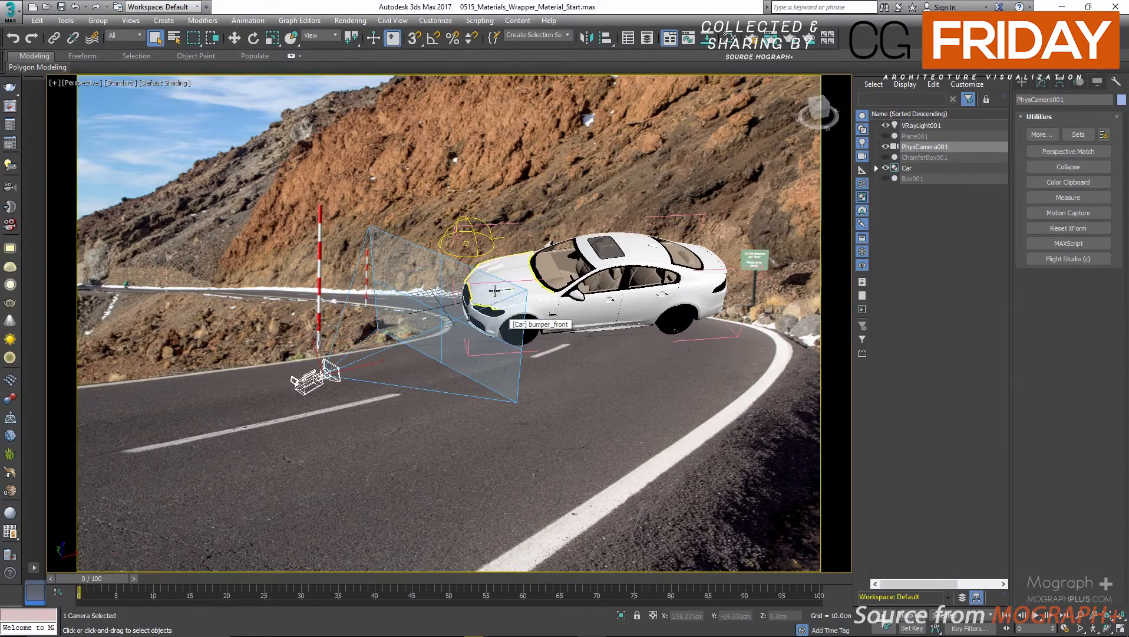
pyautogui.press('c')
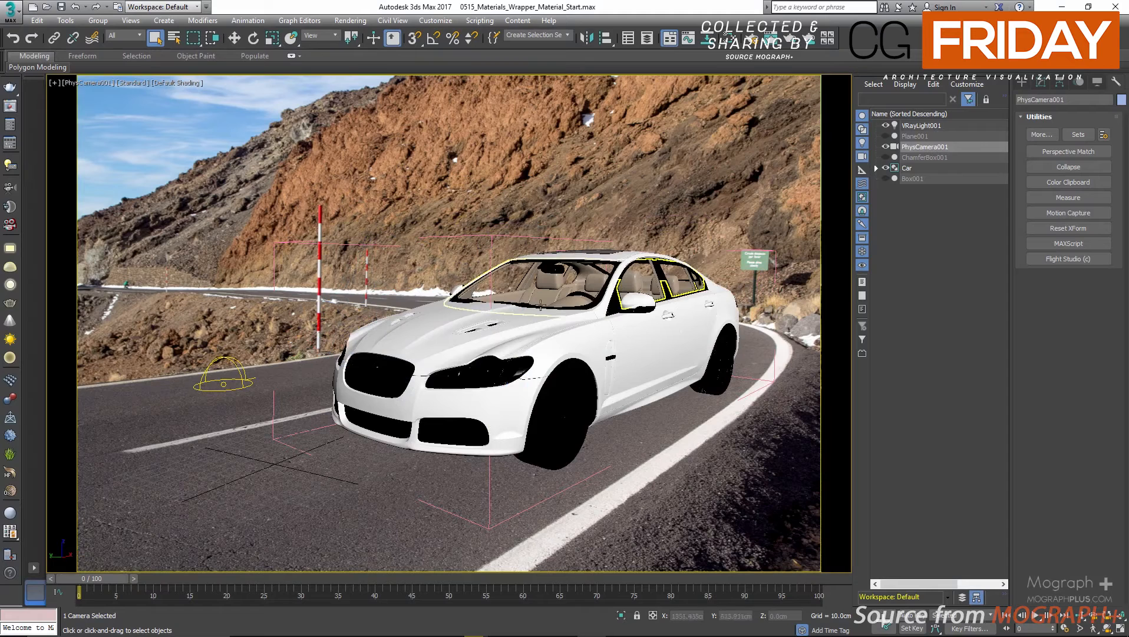
# Examine the vanishing lines of the Perspective Match utility, hide them and close the utility.
pyautogui.click(1100, 151)
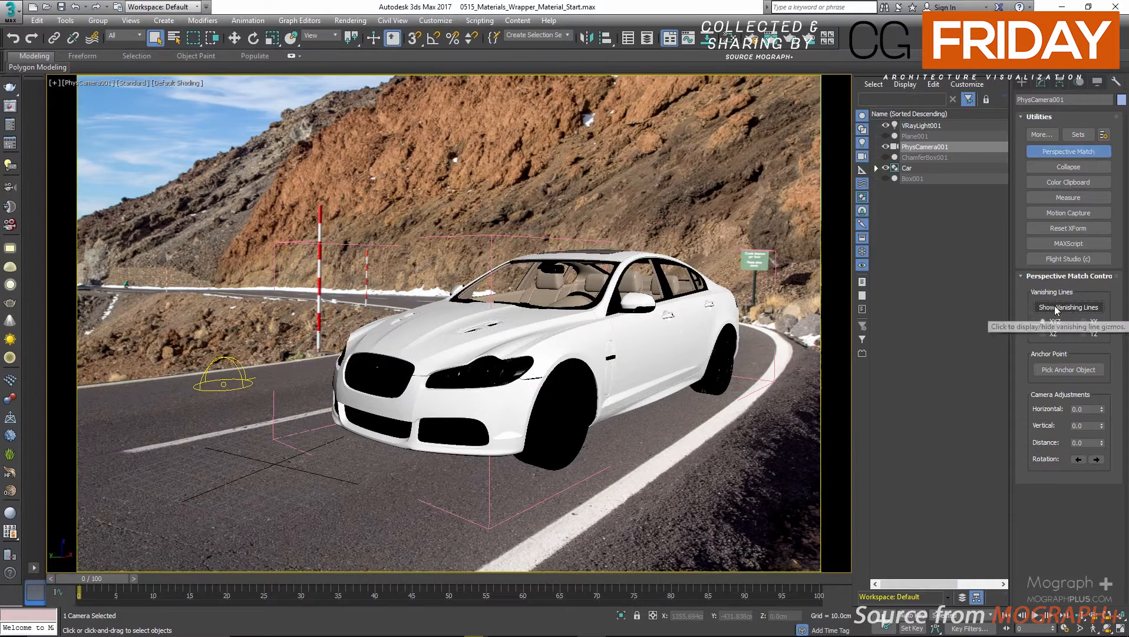
pyautogui.click(1056, 309)
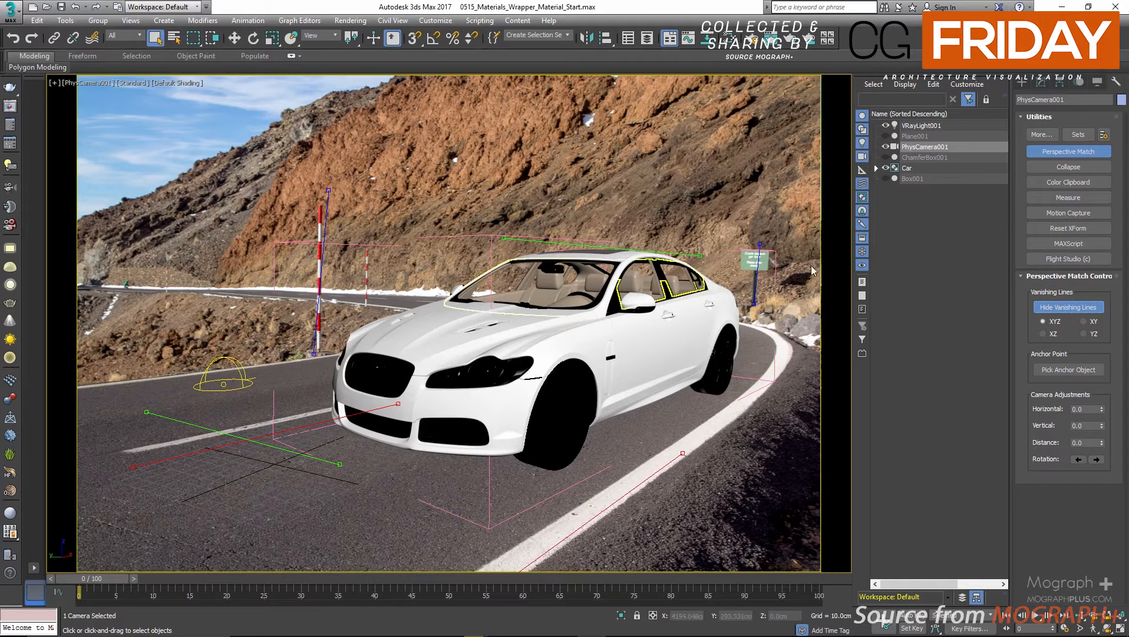
pyautogui.click(1067, 309)
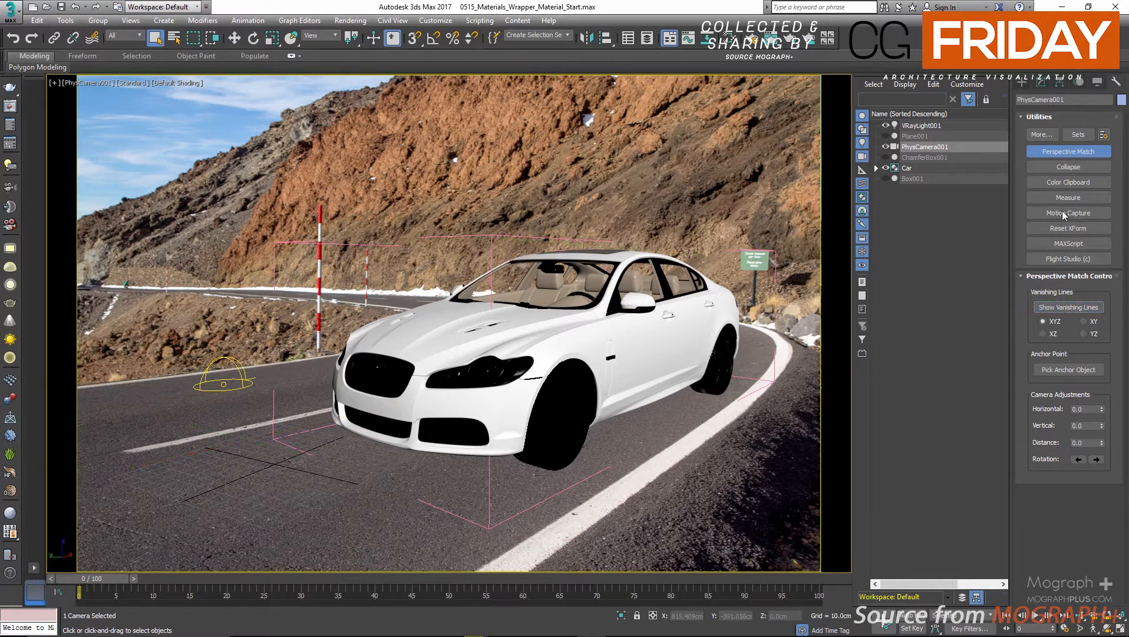
pyautogui.click(1058, 153)
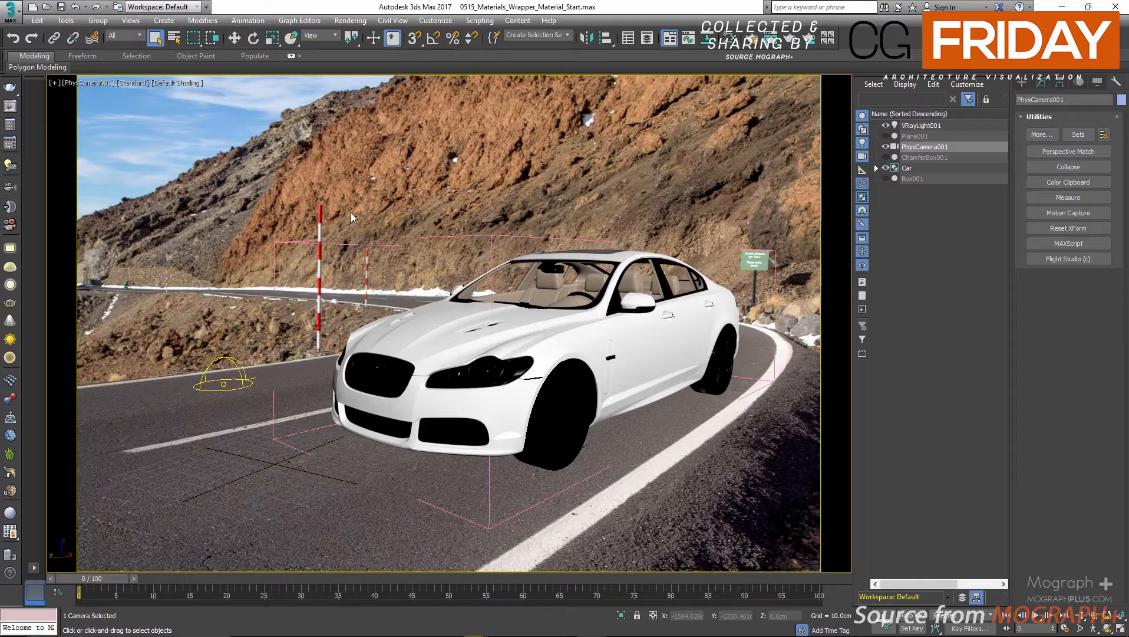
# Orbit the PhysCamera001 view to test the car's alignment with the backplate, and undo the orbit.
pyautogui.hotkey('ctrl', 'r')
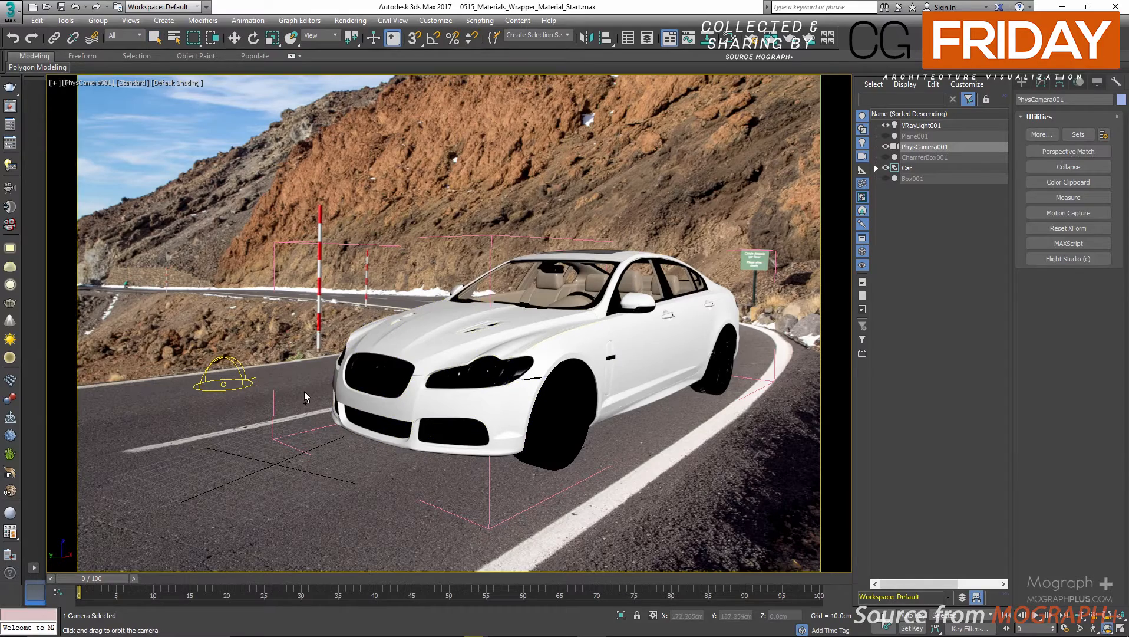
pyautogui.moveTo(315, 383)
pyautogui.mouseDown()
pyautogui.moveTo(335, 376)
pyautogui.moveTo(310, 374)
pyautogui.mouseUp()
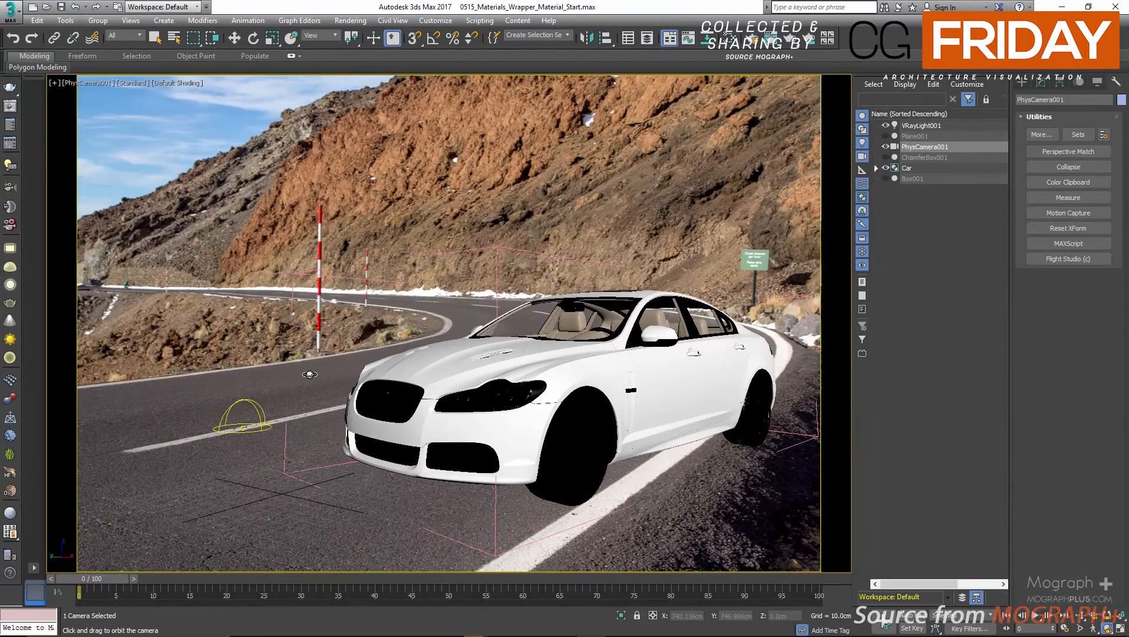
pyautogui.hotkey('ctrl', 'z')
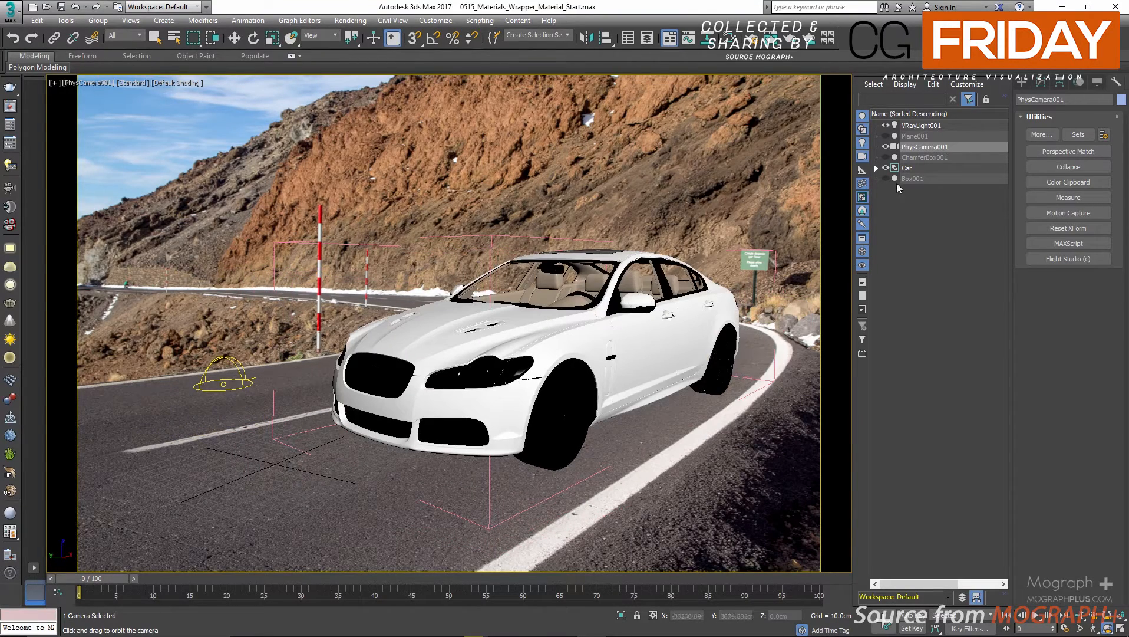
# Unhide the ground plane Plane001 and select it in the camera view.
pyautogui.click(886, 136)
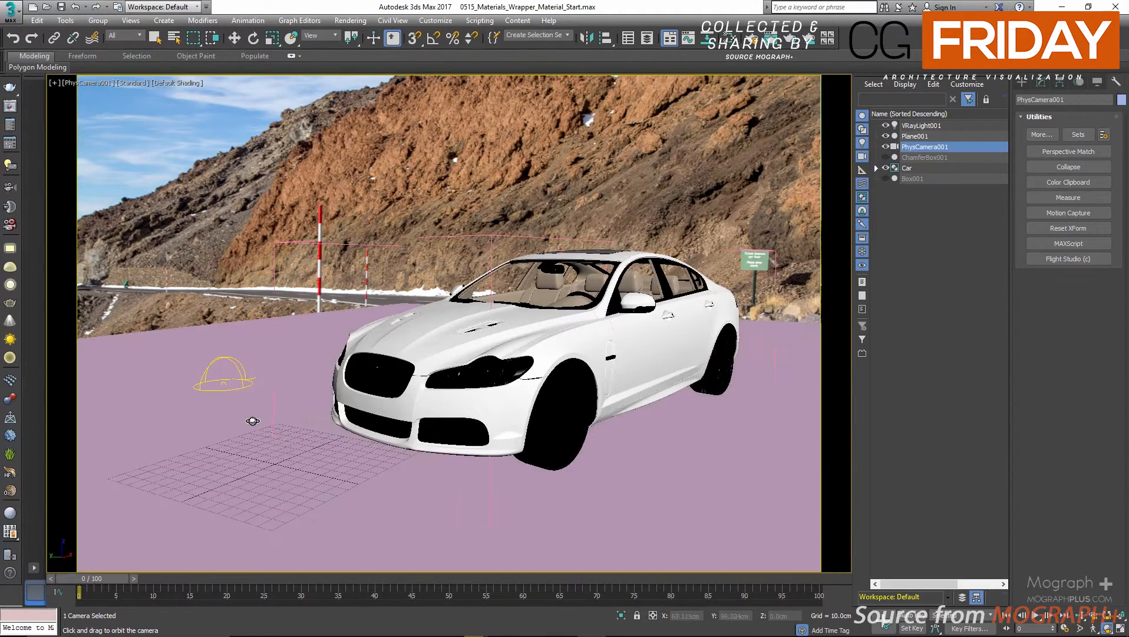
pyautogui.rightClick(670, 484)
pyautogui.click(681, 478)
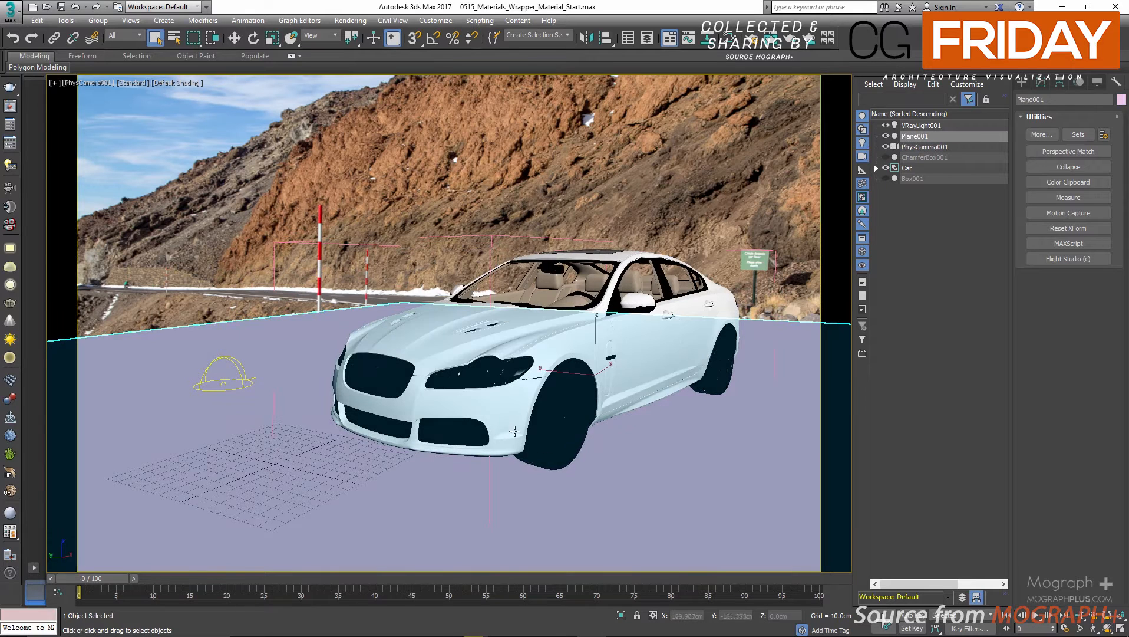
# Assign the VRayMtlWrapper material, Material #35, to the selected ground plane.
pyautogui.press('m')
pyautogui.moveTo(304, 284); pyautogui.dragTo(376, 85)
pyautogui.moveTo(173, 326); pyautogui.dragTo(161, 202, button='middle')
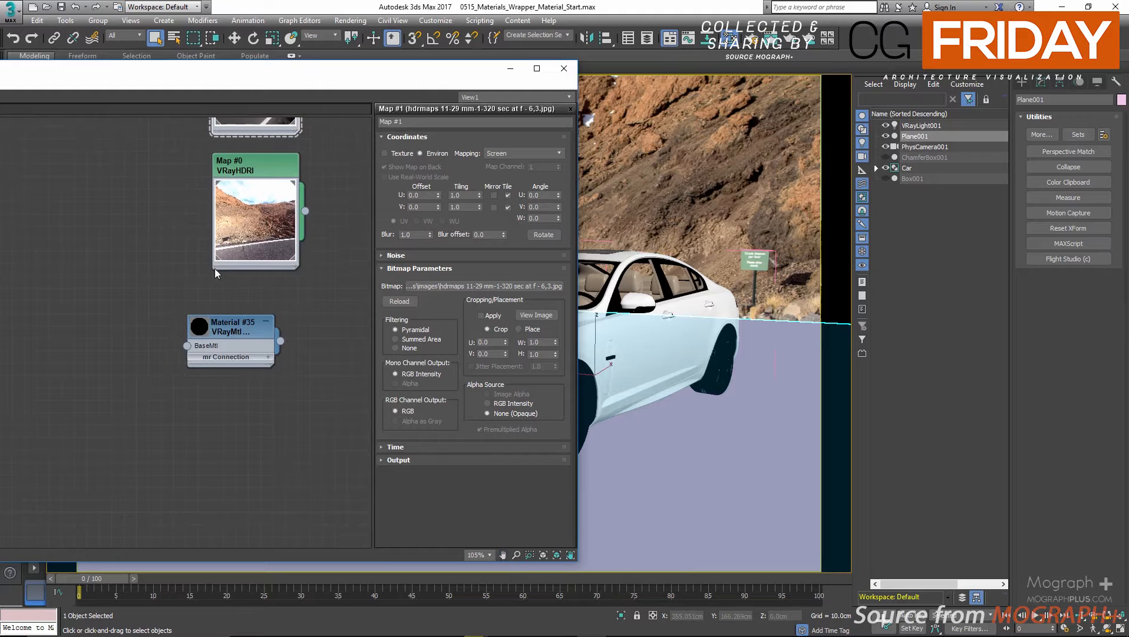
pyautogui.rightClick(230, 323)
pyautogui.click(237, 337)
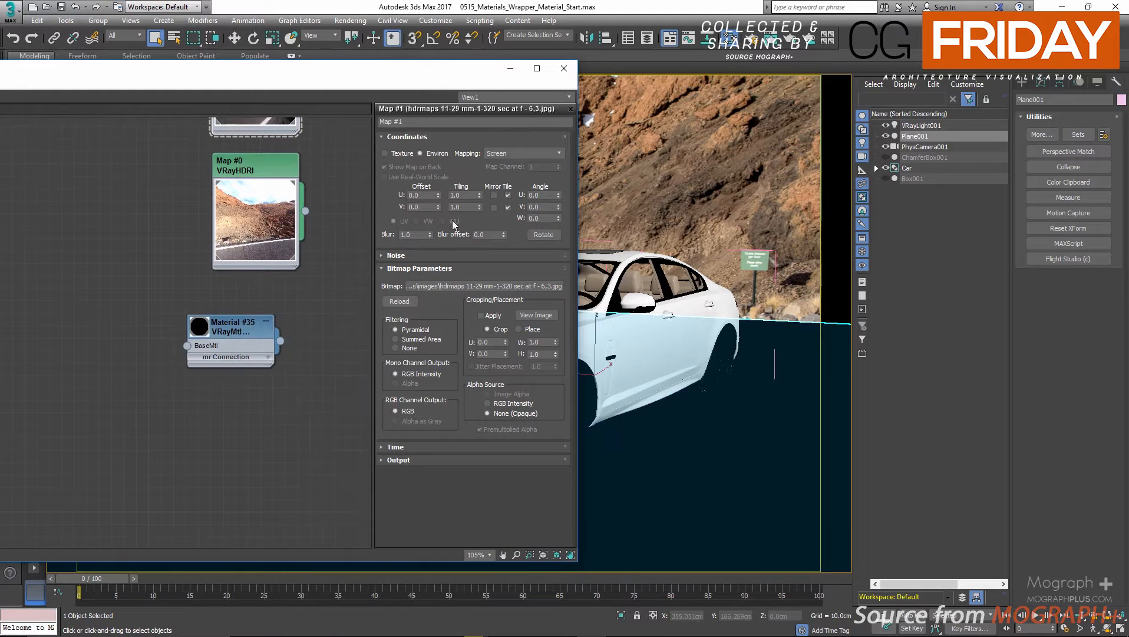
# Connect a new VRayMtl to the wrapper's BaseMtl input, enlarge its preview and place the node beside the wrapper.
pyautogui.scroll(1, 164, 362)
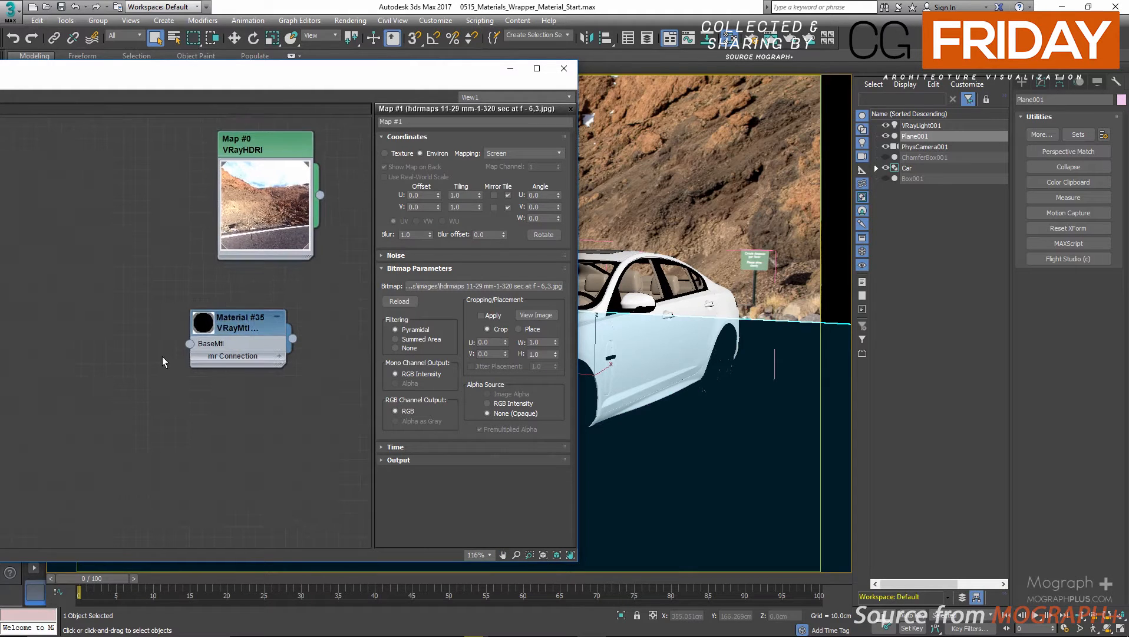
pyautogui.moveTo(189, 344); pyautogui.dragTo(237, 254)
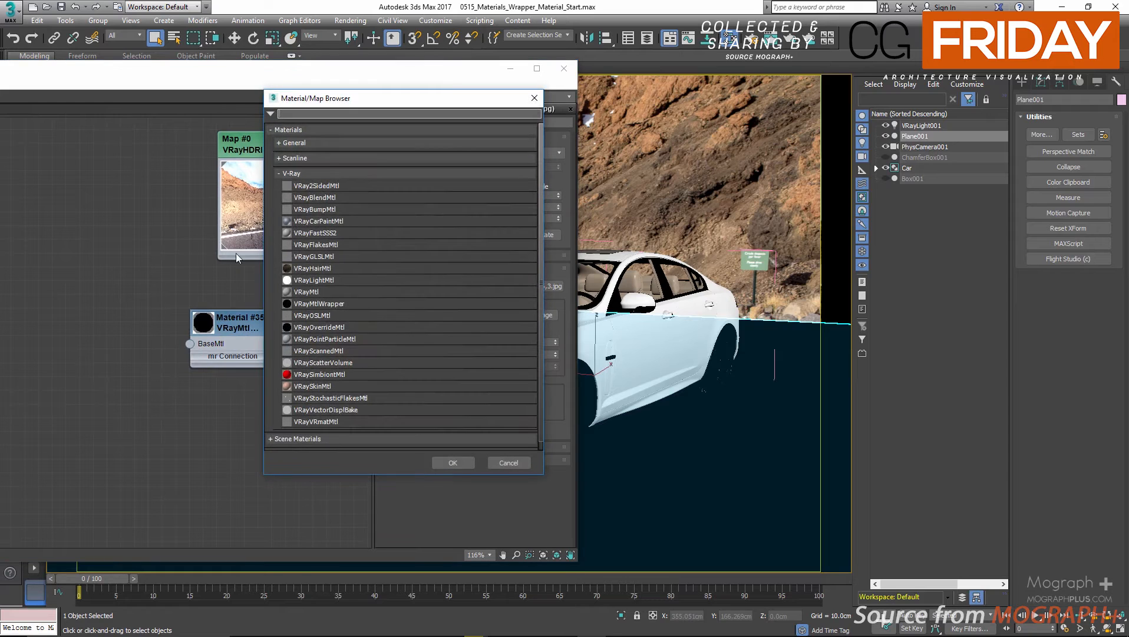
pyautogui.doubleClick(308, 291)
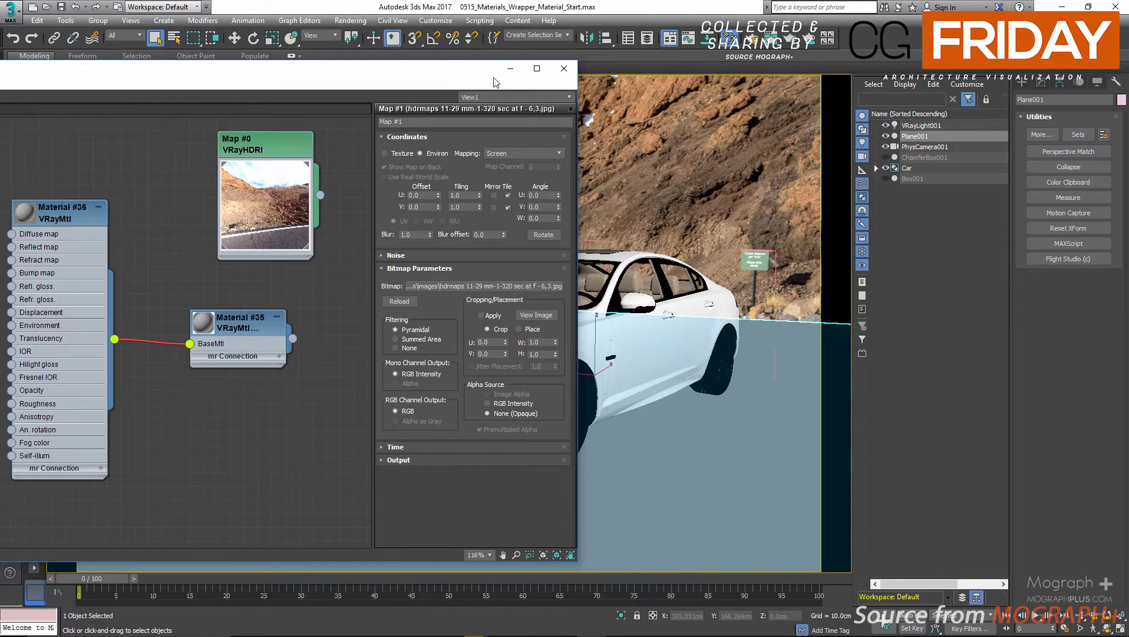
pyautogui.moveTo(496, 82); pyautogui.dragTo(563, 82)
pyautogui.doubleClick(114, 222)
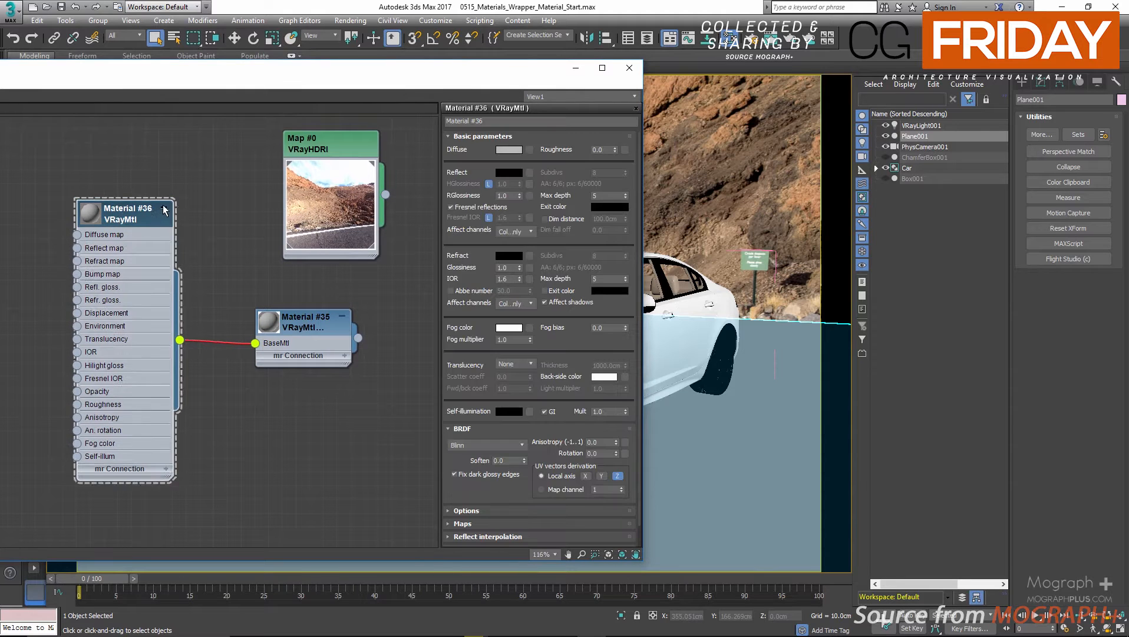
pyautogui.doubleClick(94, 216)
pyautogui.moveTo(87, 217); pyautogui.dragTo(32, 258)
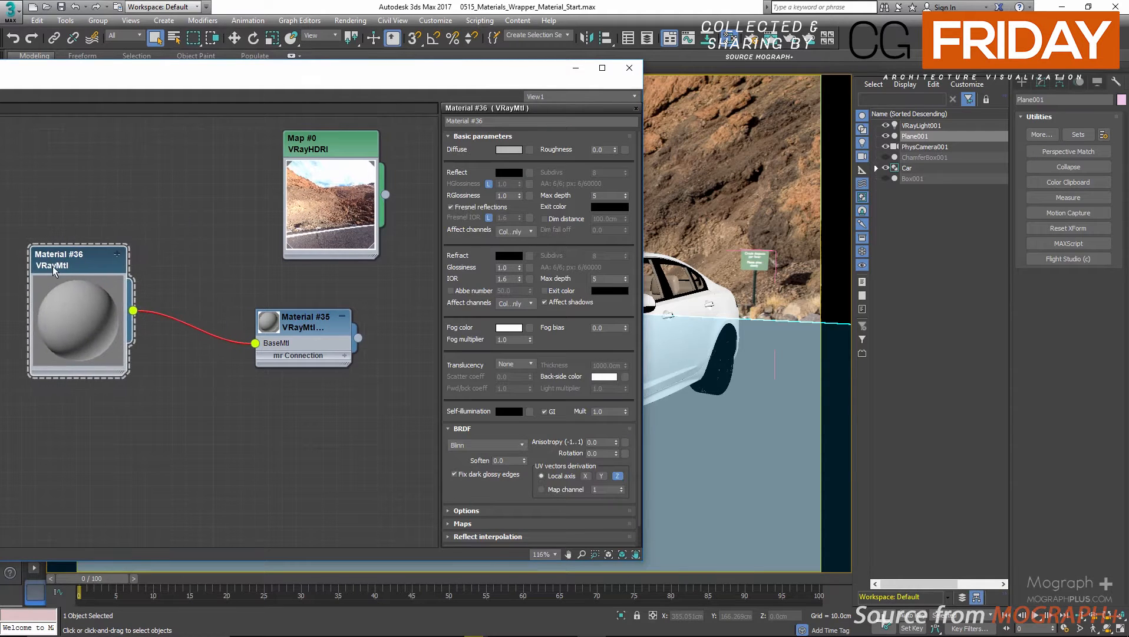
# Enable Matte surface in the parameters of the VRayMtlWrapper material.
pyautogui.doubleClick(278, 329)
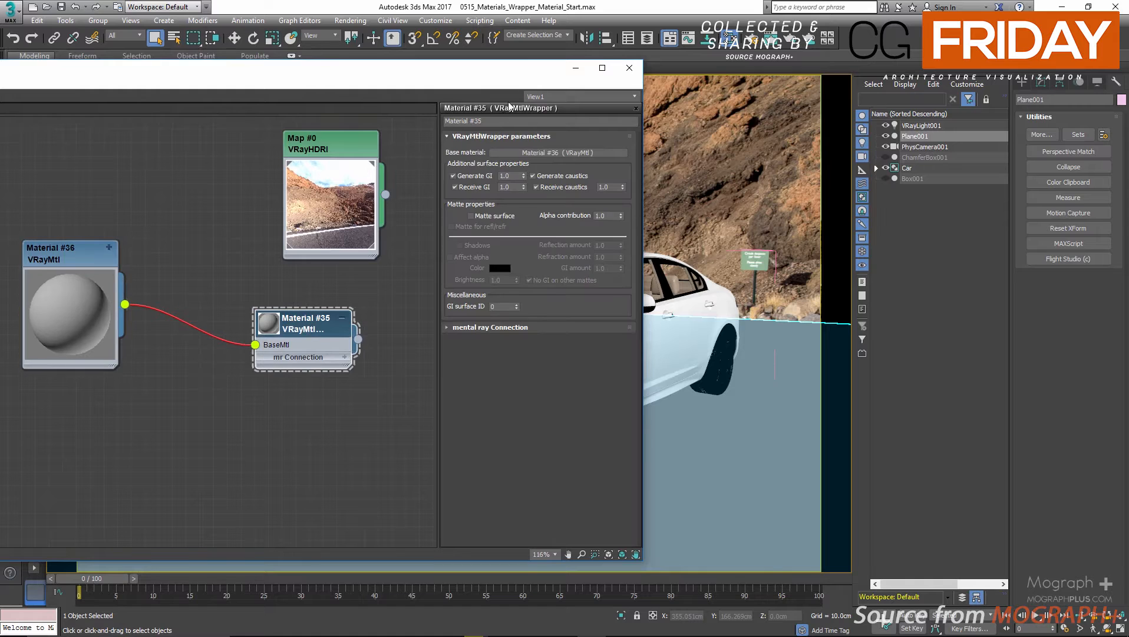
pyautogui.moveTo(497, 78); pyautogui.dragTo(226, 239)
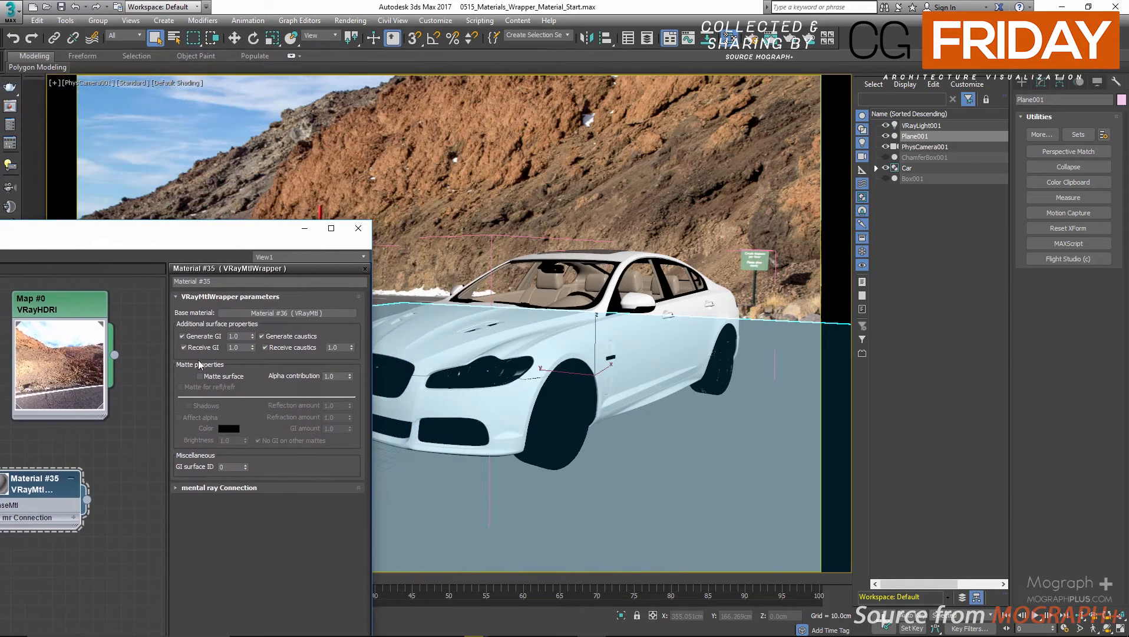
pyautogui.click(219, 378)
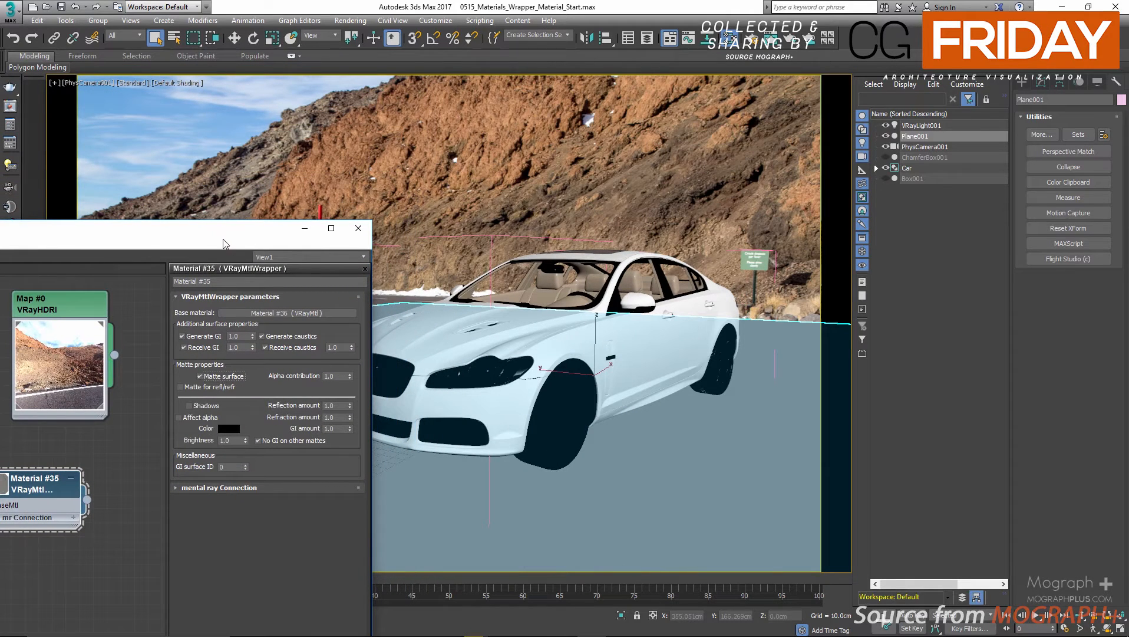
# Move the VRayMtl node Material #36 close to the wrapper node, below the VRayHDRI map.
pyautogui.moveTo(218, 229); pyautogui.dragTo(376, 189)
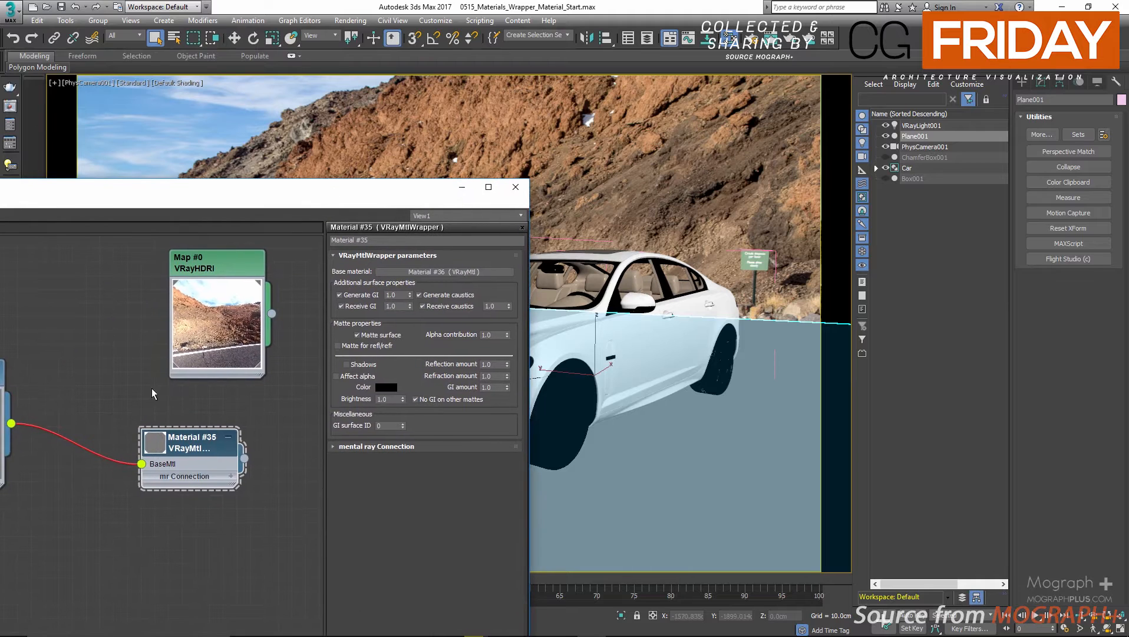
pyautogui.moveTo(238, 448); pyautogui.dragTo(301, 446)
pyautogui.moveTo(26, 368); pyautogui.dragTo(94, 371, button='middle')
pyautogui.moveTo(45, 377); pyautogui.dragTo(199, 419)
pyautogui.moveTo(199, 419); pyautogui.dragTo(115, 418, button='middle')
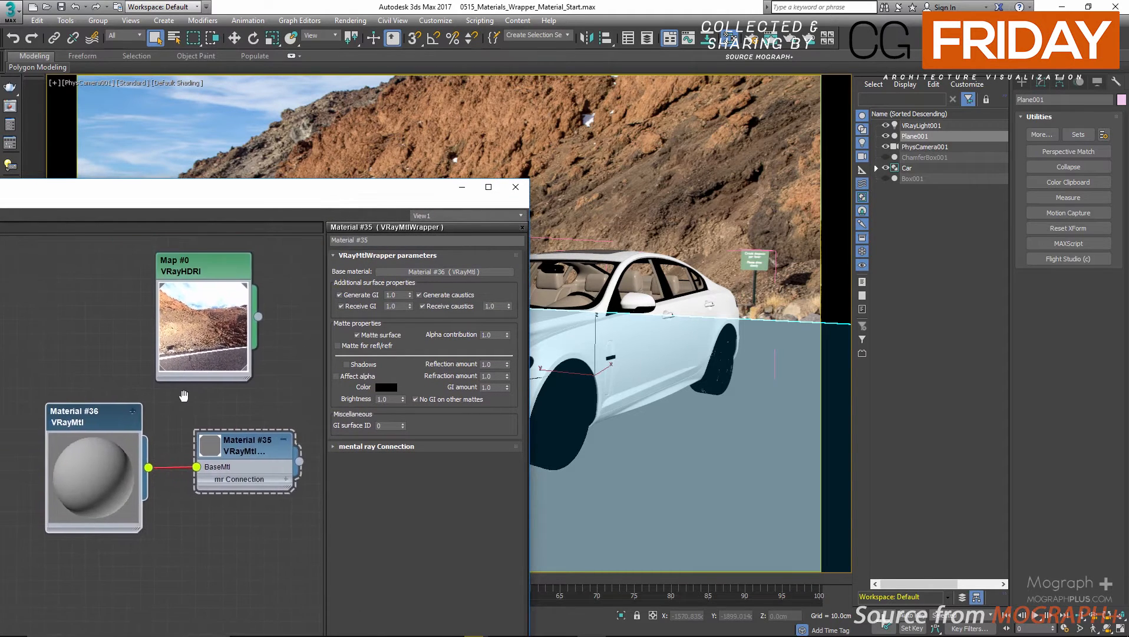
# Arrange the Map #1 Bitmap and Map #0 VRayHDRI nodes side by side above the two material nodes.
pyautogui.moveTo(306, 202); pyautogui.dragTo(224, 156)
pyautogui.scroll(-3, 205, 311)
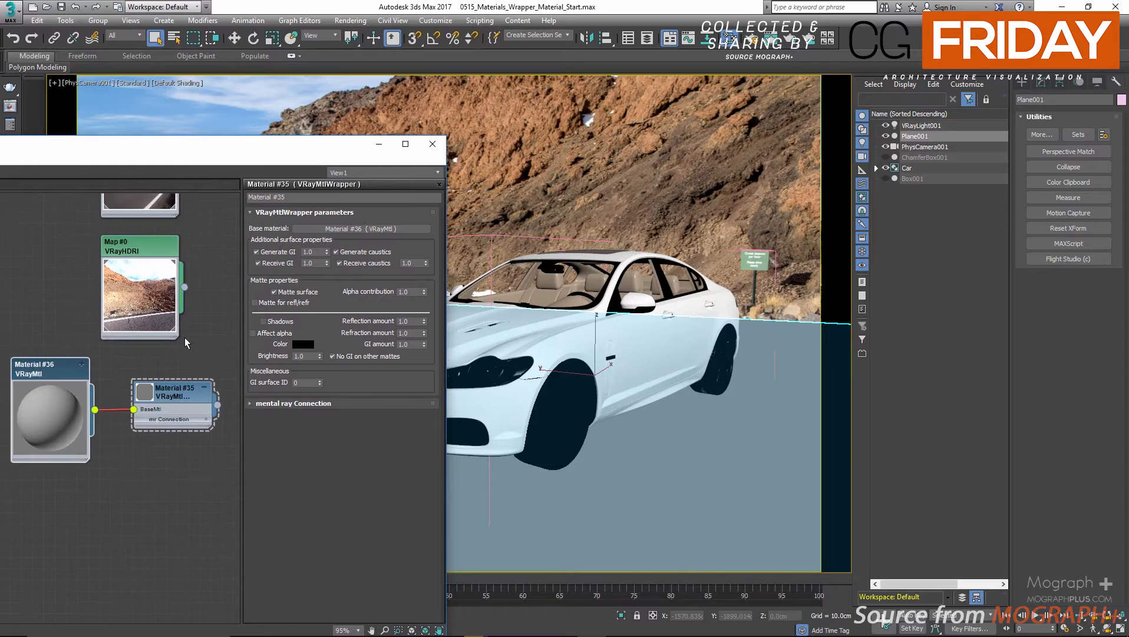
pyautogui.moveTo(195, 356); pyautogui.dragTo(222, 441, button='middle')
pyautogui.moveTo(166, 218); pyautogui.dragTo(77, 318)
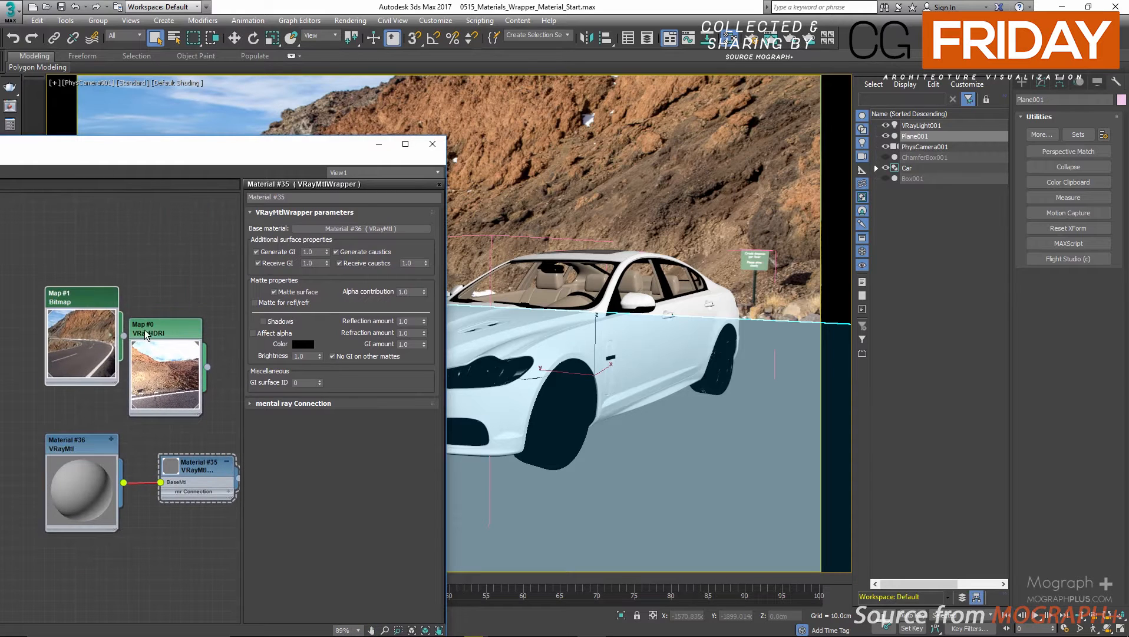
pyautogui.moveTo(158, 331); pyautogui.dragTo(180, 321)
pyautogui.moveTo(101, 305); pyautogui.dragTo(111, 336)
pyautogui.scroll(2, 157, 484)
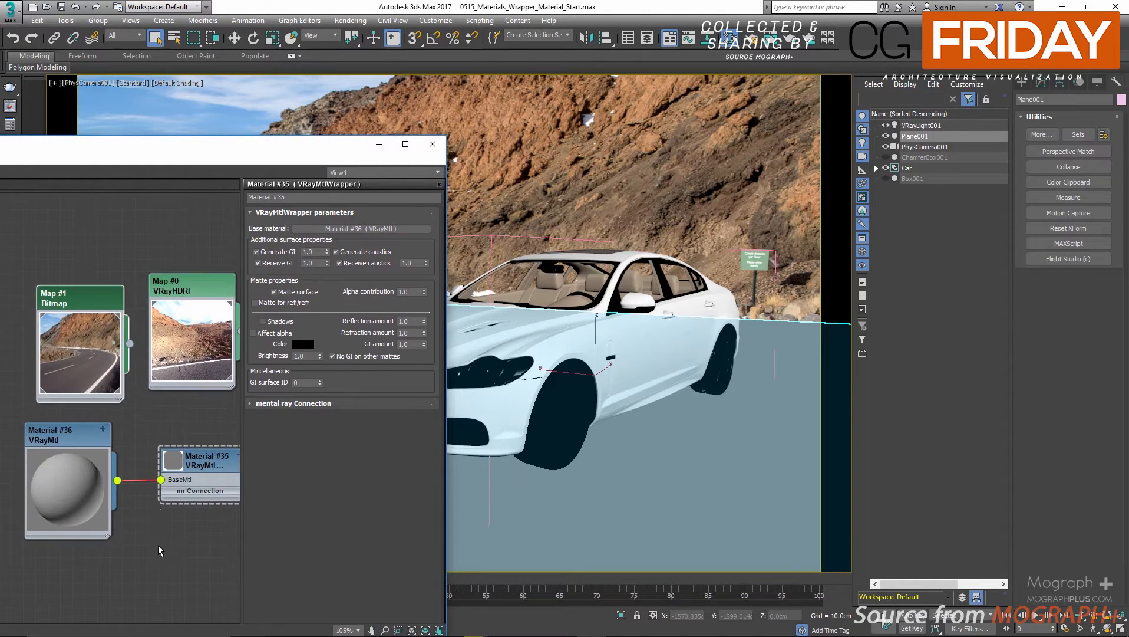
# Enable Shadows in the wrapper's matte properties.
pyautogui.moveTo(158, 548); pyautogui.dragTo(133, 439, button='middle')
pyautogui.moveTo(273, 157); pyautogui.dragTo(296, 123)
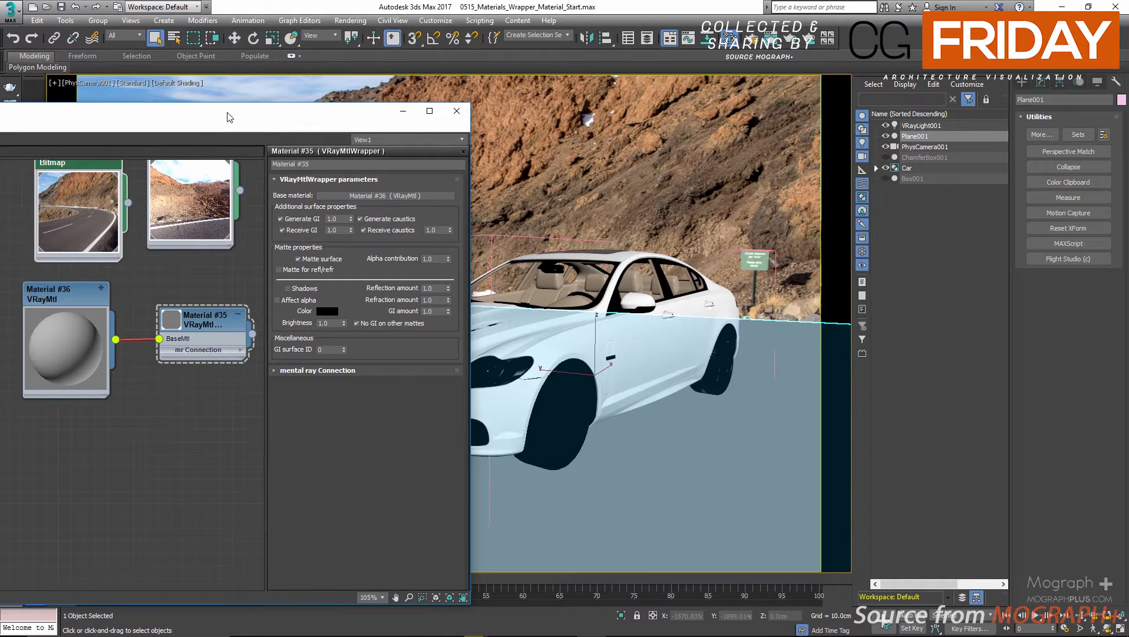
pyautogui.moveTo(228, 118); pyautogui.dragTo(213, 145)
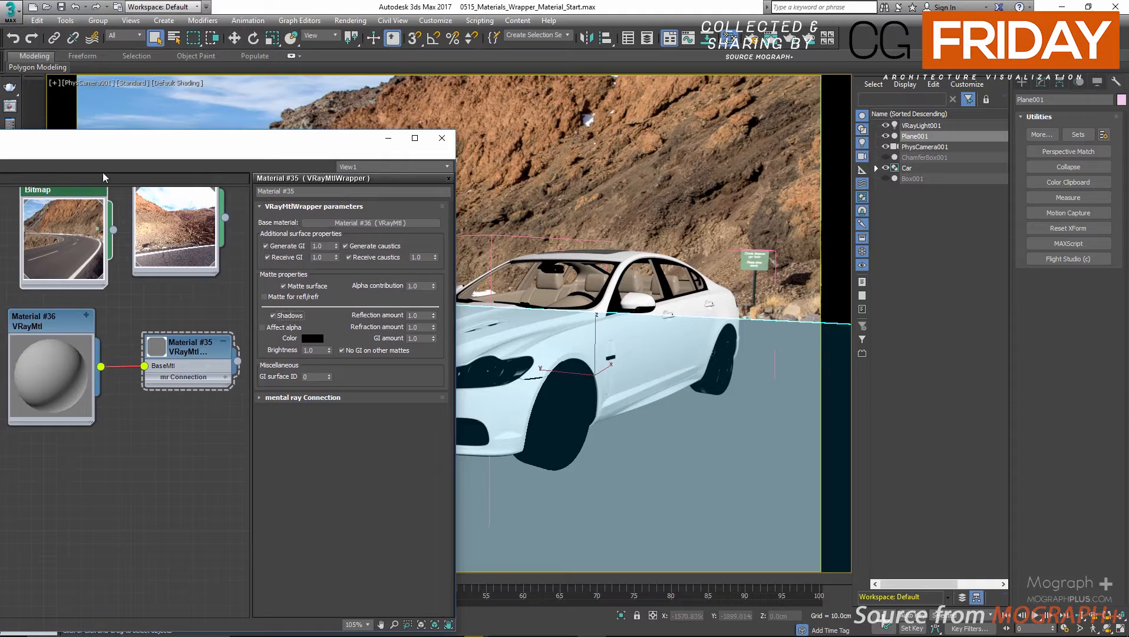
# Open the V-Ray frame buffer and compare Render 04 with Render 03 from the history.
pyautogui.click(7, 122)
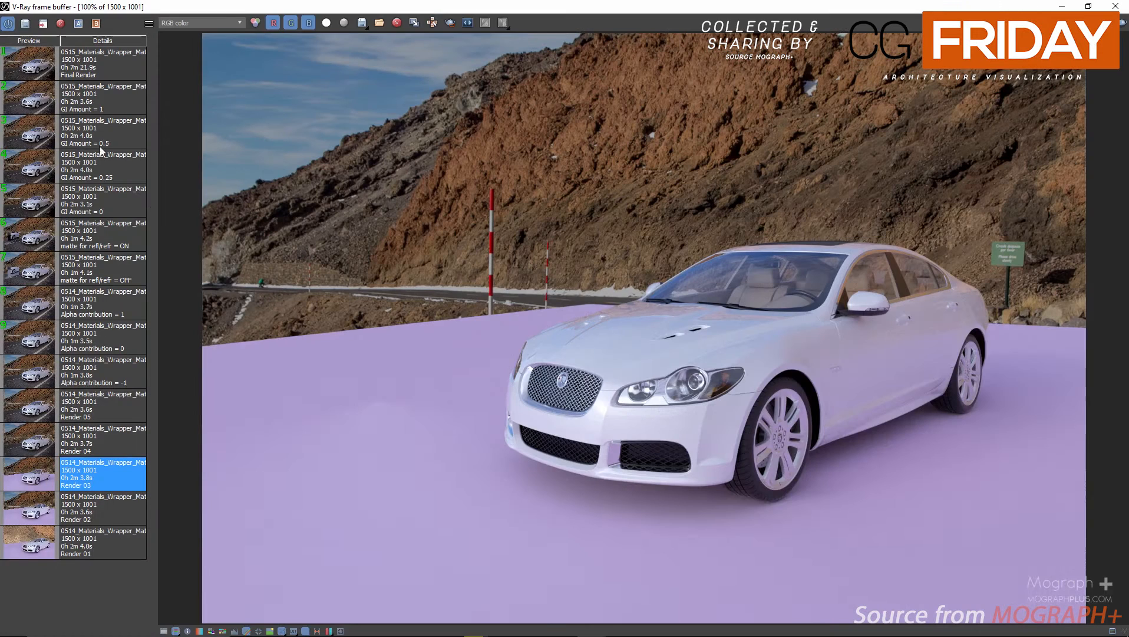
pyautogui.click(26, 449)
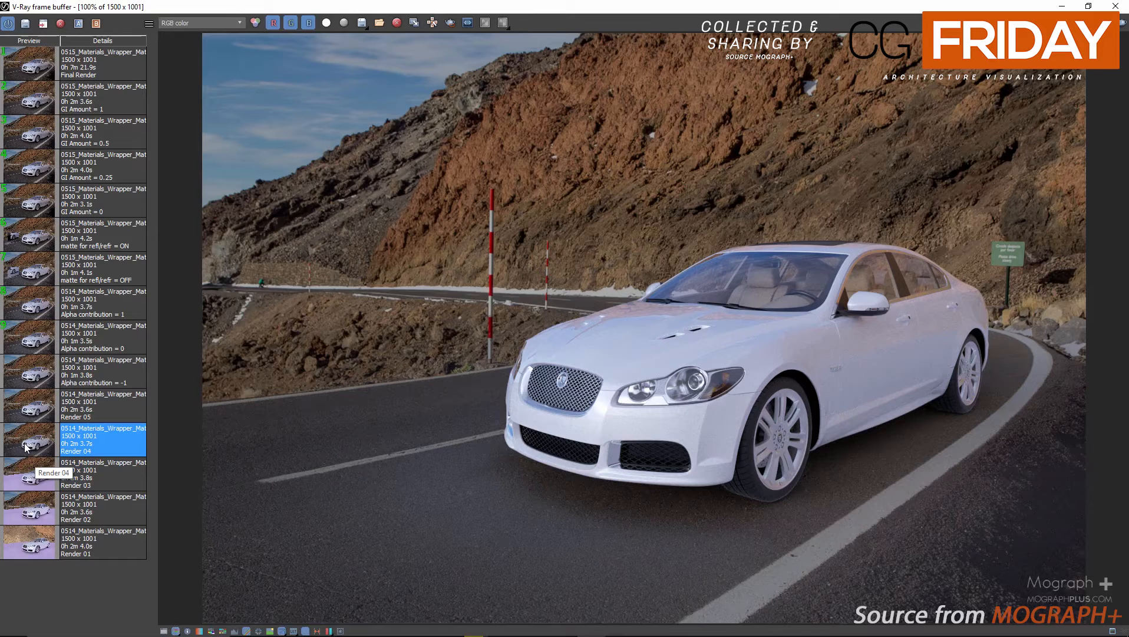
pyautogui.click(26, 465)
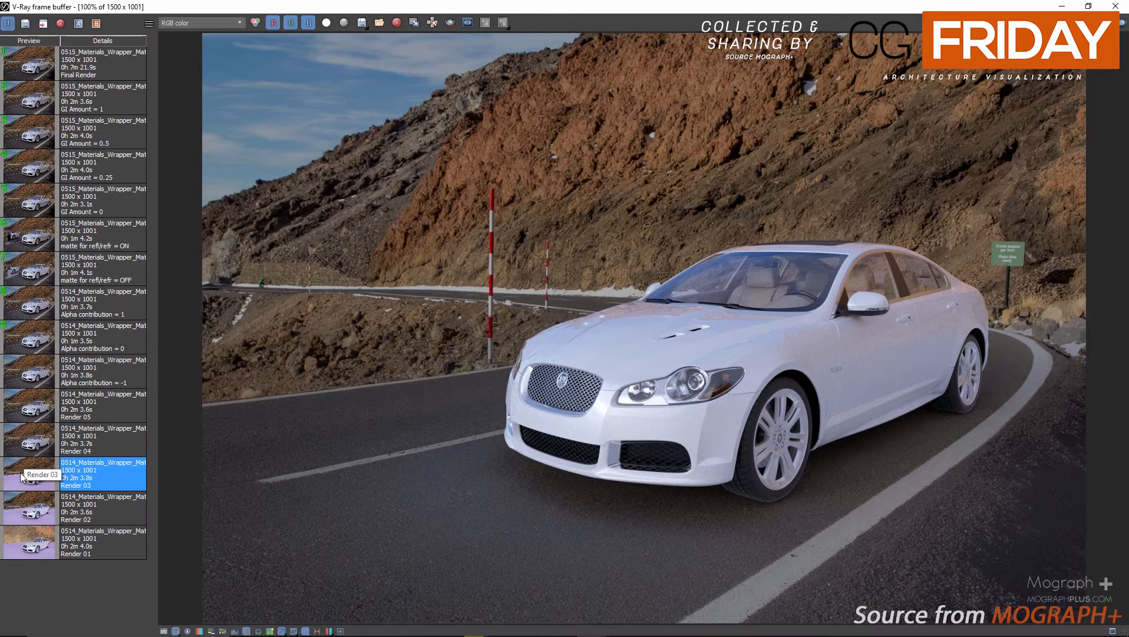
pyautogui.click(26, 455)
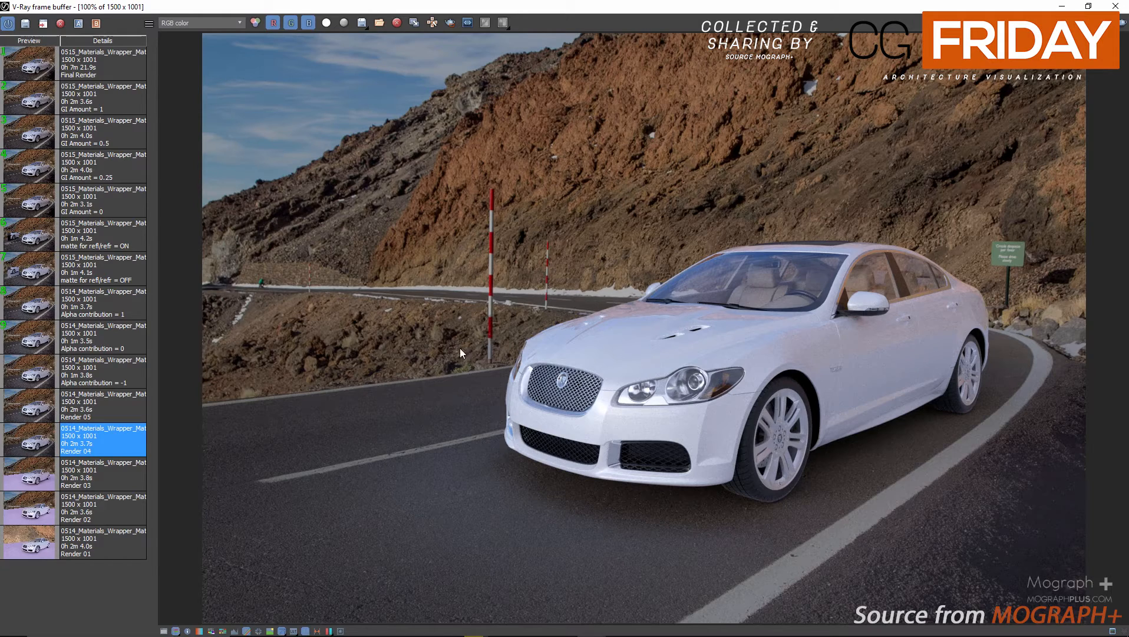
# Examine Render 04 up close around the car's body, the road edges and the roadside rocks.
pyautogui.scroll(3, 487, 322)
pyautogui.scroll(-1, 553, 215)
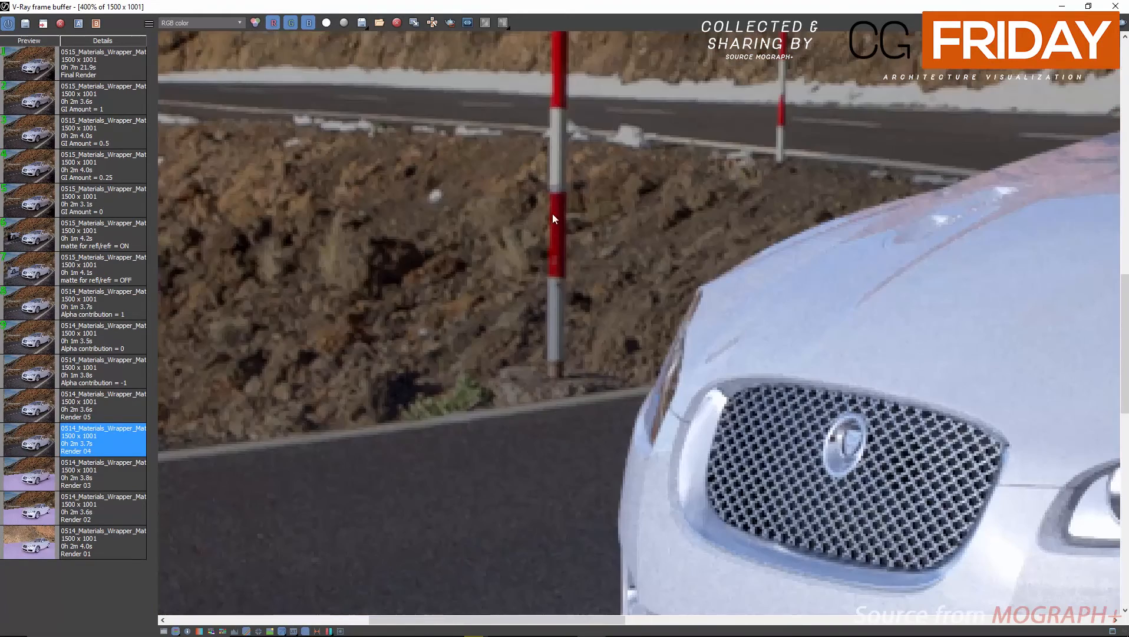
pyautogui.scroll(-1, 665, 262)
pyautogui.moveTo(967, 274); pyautogui.dragTo(671, 298, button='middle')
pyautogui.moveTo(980, 296); pyautogui.dragTo(797, 268, button='middle')
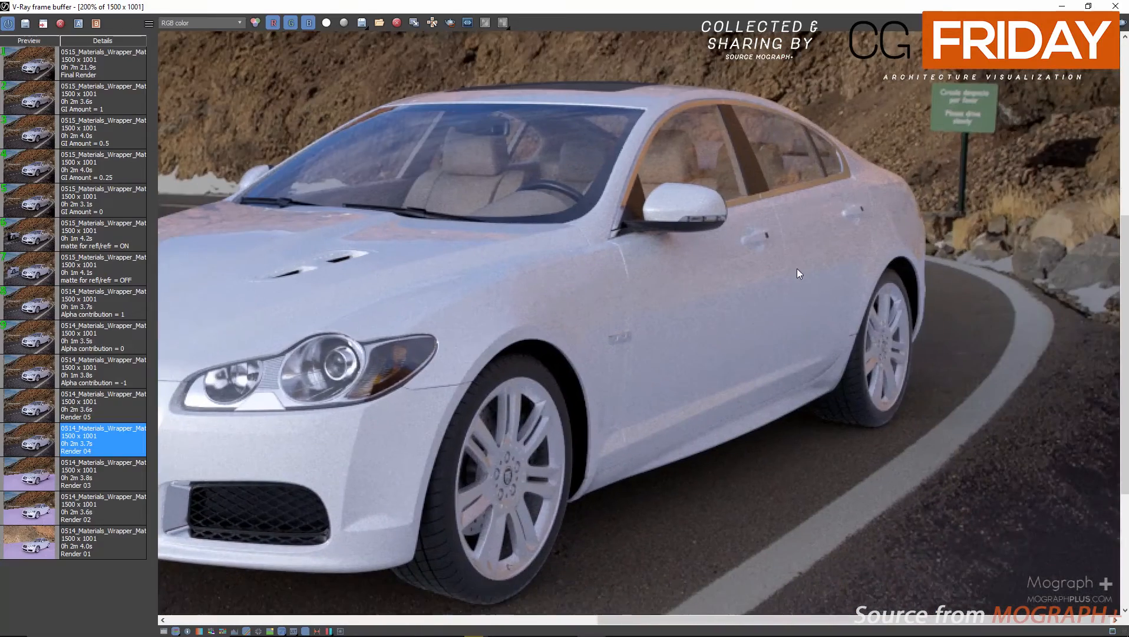
pyautogui.moveTo(1014, 224); pyautogui.dragTo(999, 237, button='middle')
pyautogui.scroll(2, 1000, 236)
pyautogui.moveTo(999, 328); pyautogui.dragTo(648, 254, button='middle')
pyautogui.scroll(-2, 660, 256)
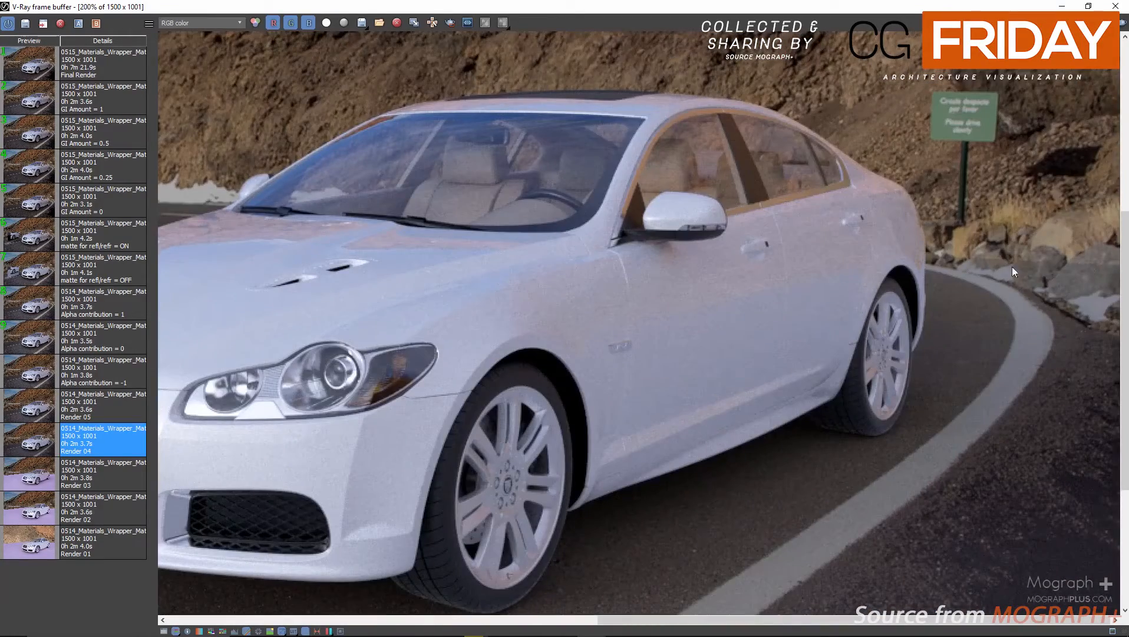
pyautogui.scroll(2, 1091, 261)
pyautogui.scroll(-2, 1052, 272)
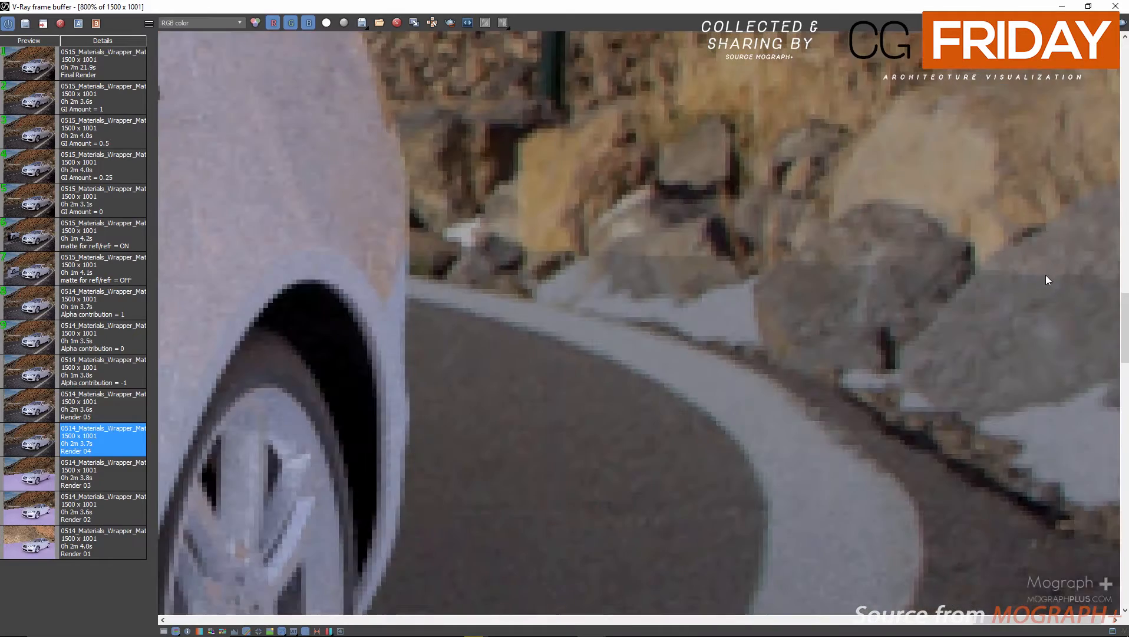
pyautogui.scroll(-1, 960, 286)
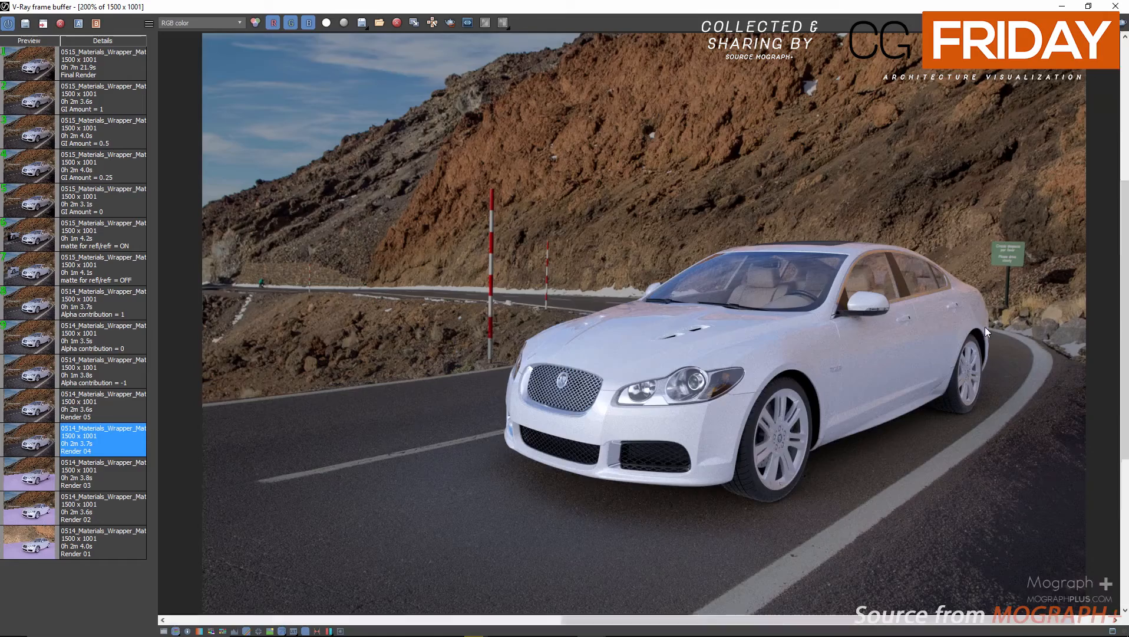
pyautogui.scroll(2, 984, 327)
pyautogui.moveTo(867, 324); pyautogui.dragTo(569, 360, button='middle')
pyautogui.scroll(-2, 800, 351)
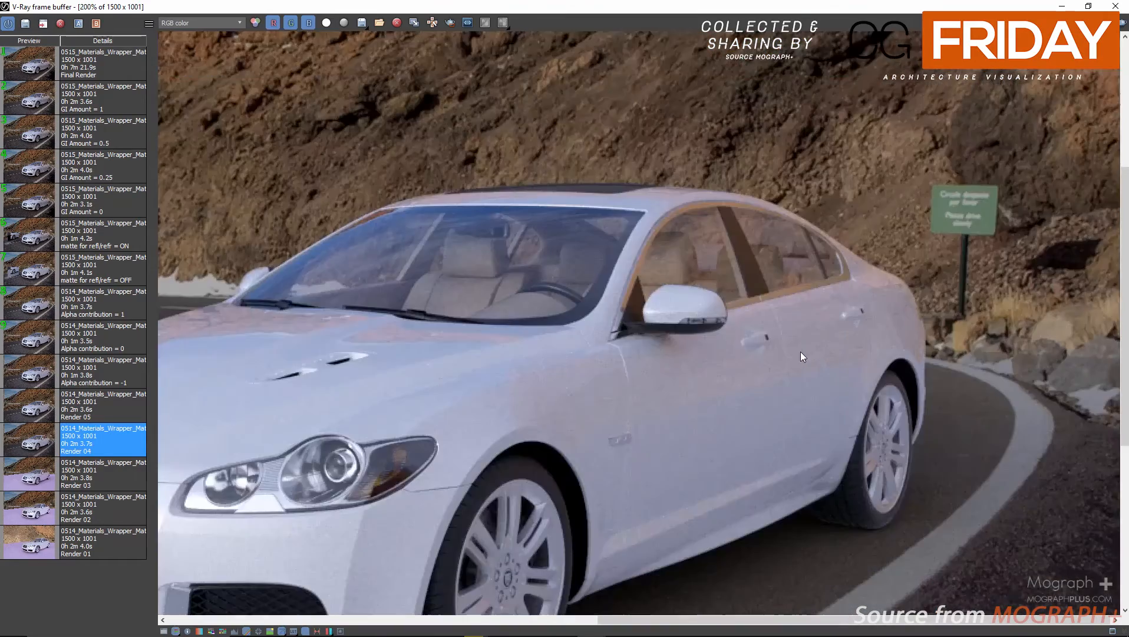
pyautogui.scroll(2, 439, 339)
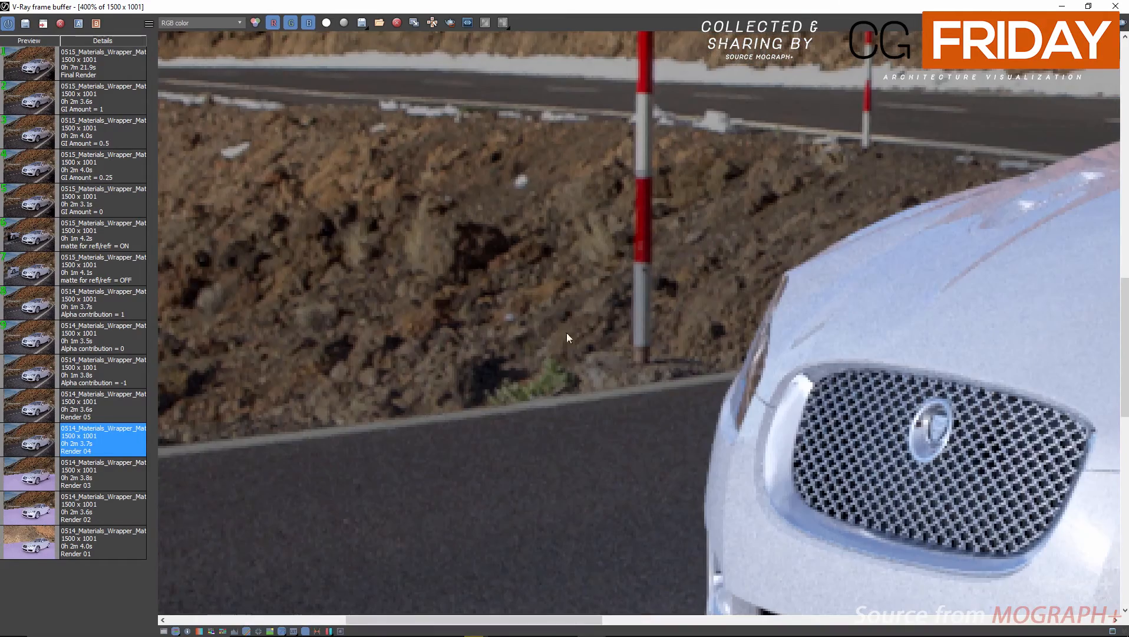
pyautogui.scroll(-2, 639, 283)
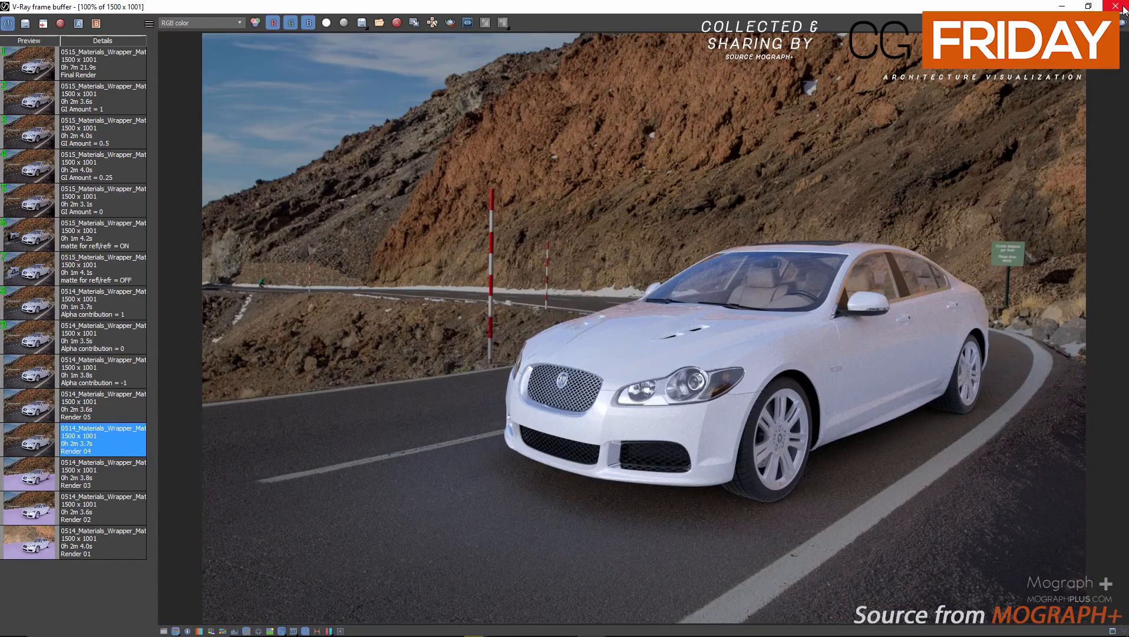
# Close the V-Ray frame buffer and reposition the material editor over the viewport.
pyautogui.click(1116, 5)
pyautogui.moveTo(293, 145); pyautogui.dragTo(283, 121)
pyautogui.click(443, 2)
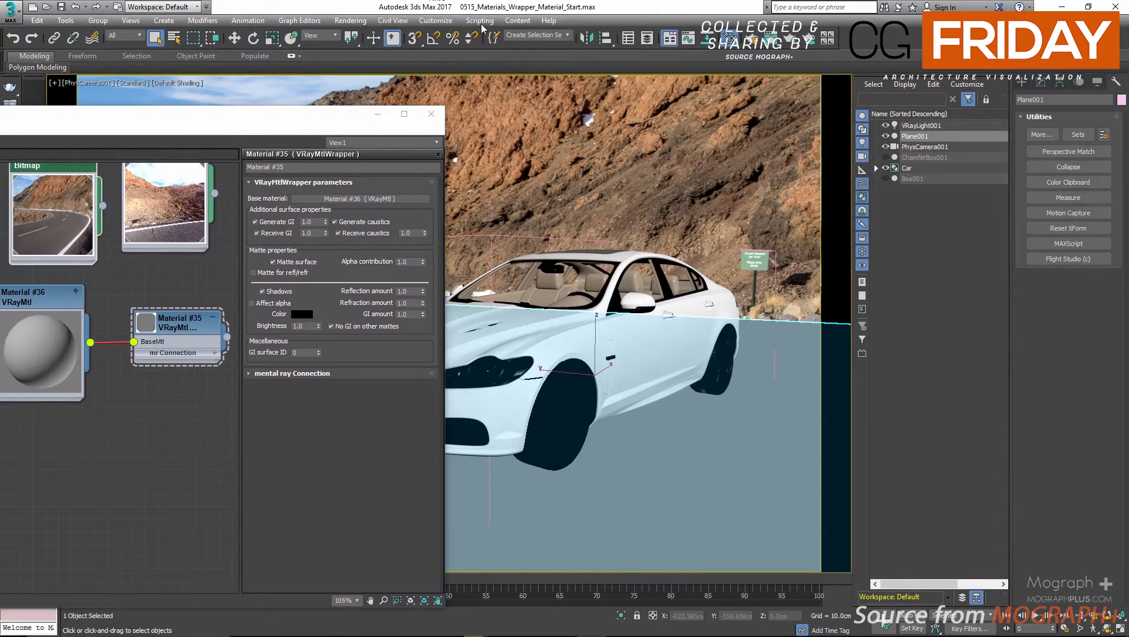
# Enable the GI environment and Reflection/refraction environment overrides in the V-Ray render settings.
pyautogui.moveTo(53, 118); pyautogui.dragTo(47, 166)
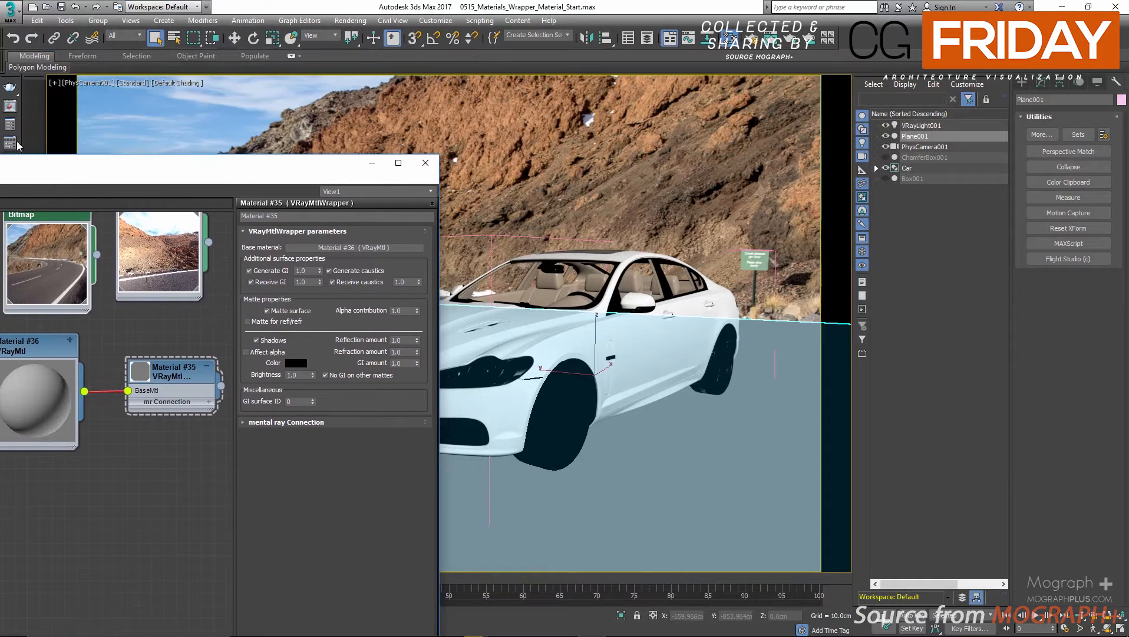
pyautogui.click(9, 127)
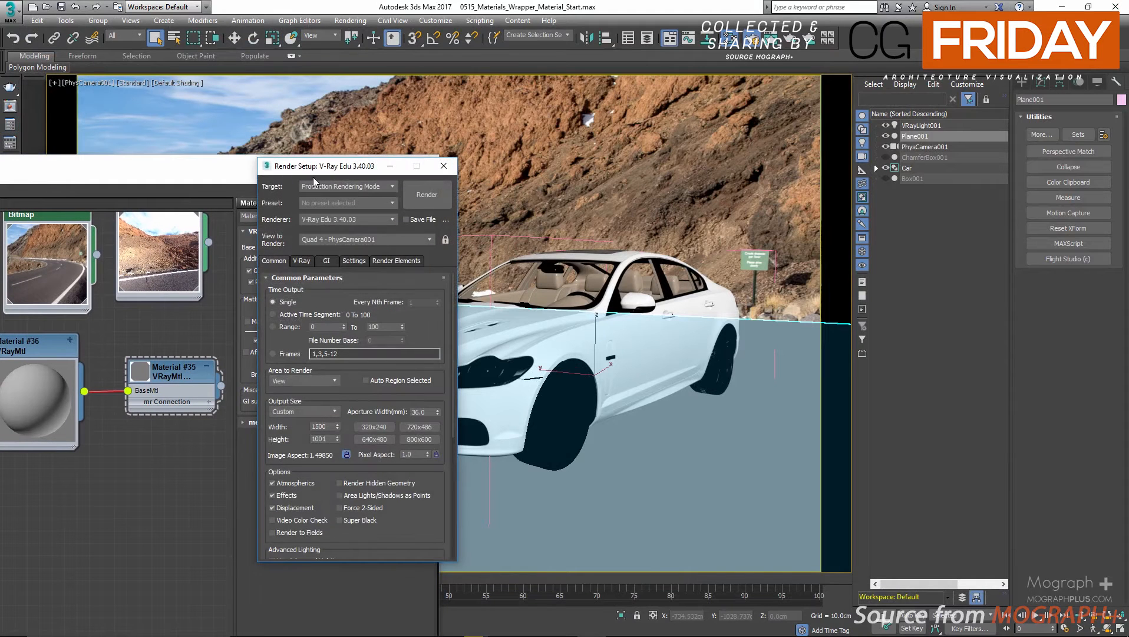
pyautogui.moveTo(313, 176); pyautogui.dragTo(271, 133)
pyautogui.click(260, 218)
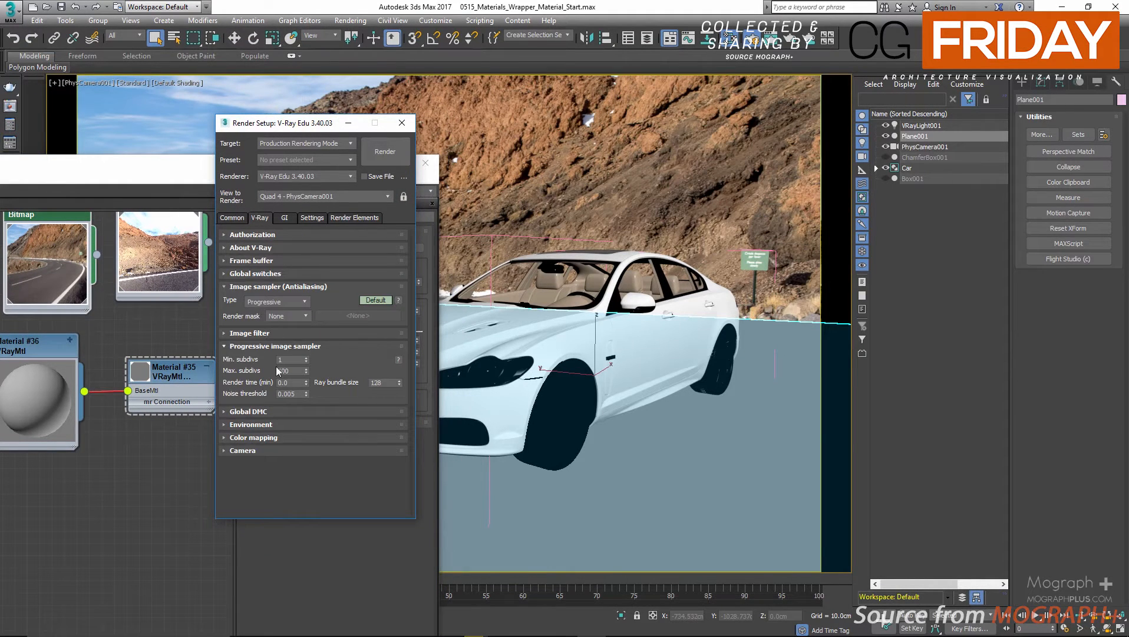
pyautogui.click(279, 421)
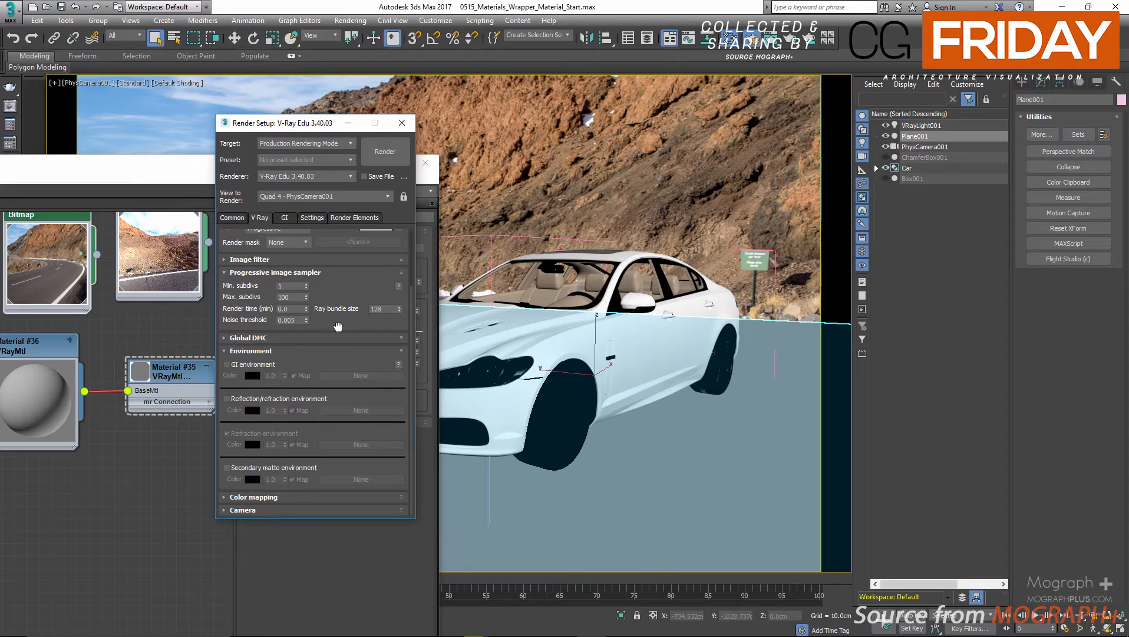
pyautogui.click(227, 364)
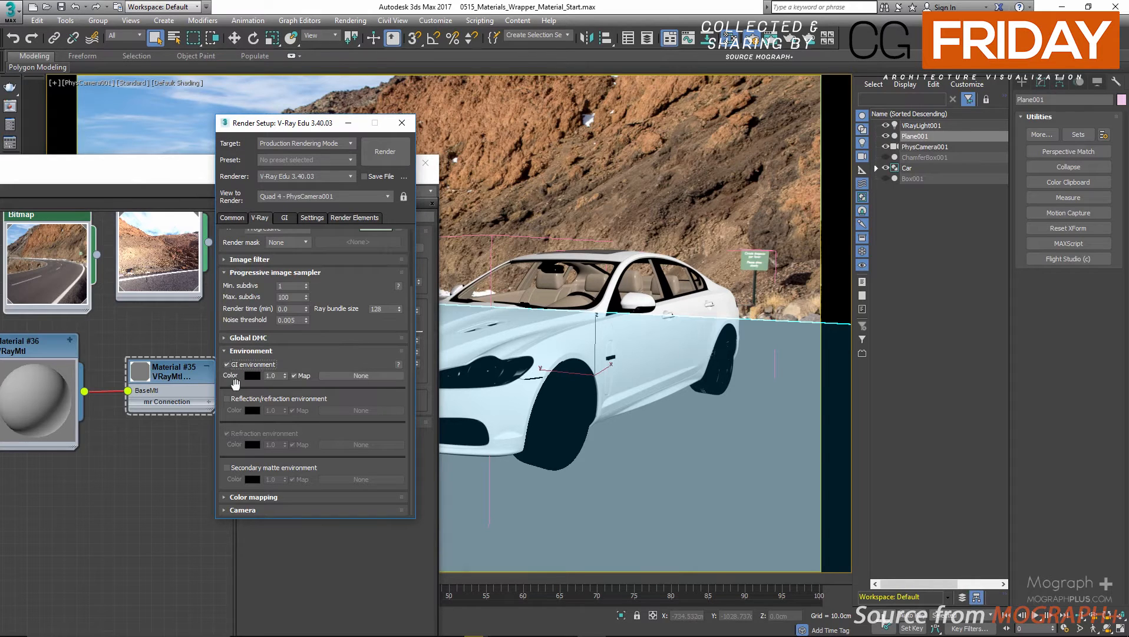
pyautogui.click(226, 398)
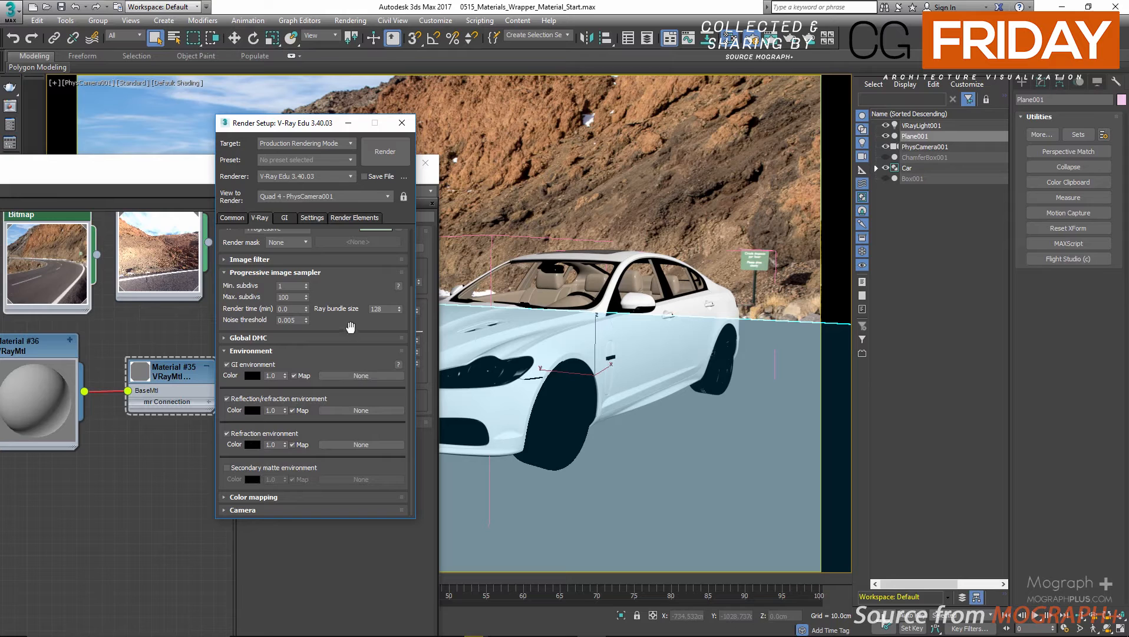
# Open the Environment and Effects settings, check the assigned environment map, and close them.
pyautogui.click(537, 6)
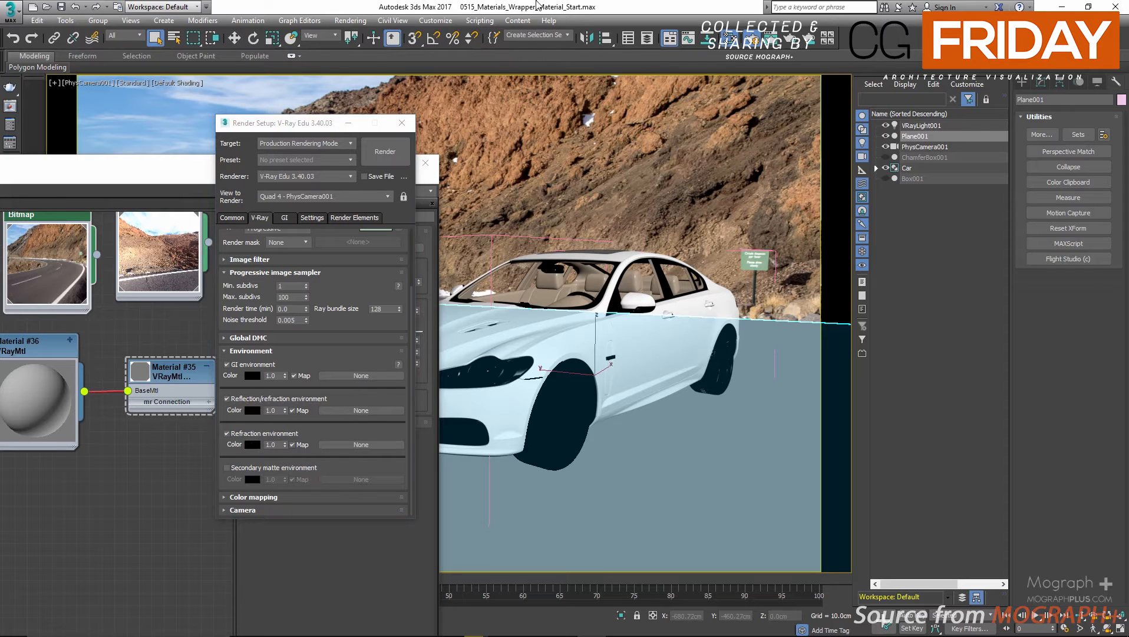
pyautogui.press('8')
pyautogui.moveTo(994, 257); pyautogui.dragTo(602, 175)
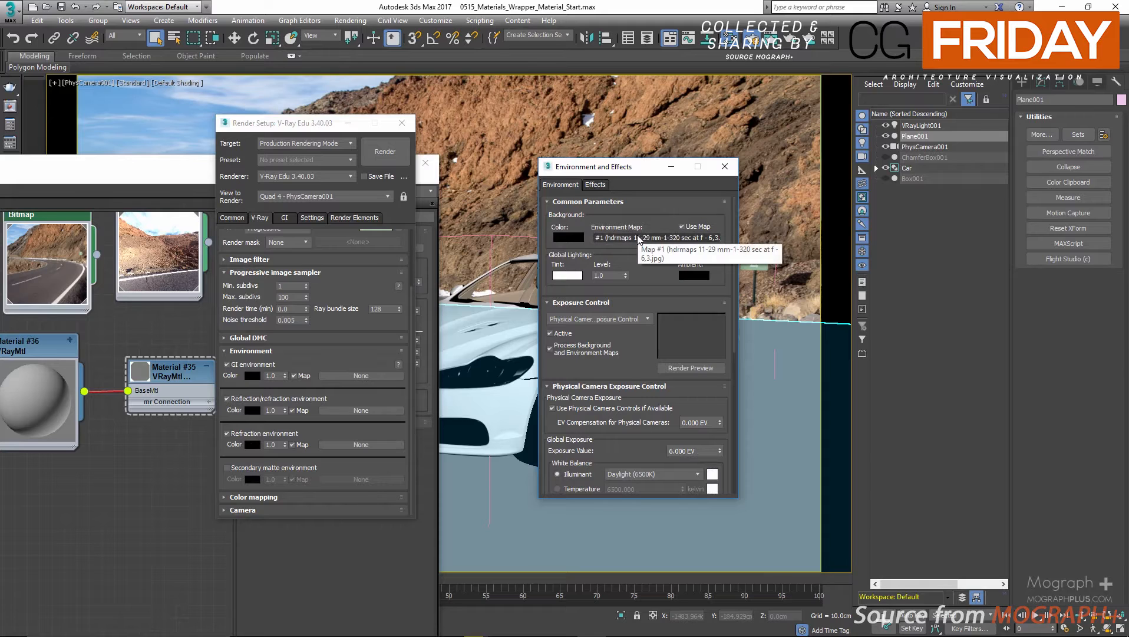
pyautogui.click(716, 169)
# Compare Render 05 with Render 04 in the V-Ray frame buffer, examining the car body up close, and close the buffer.
pyautogui.click(6, 107)
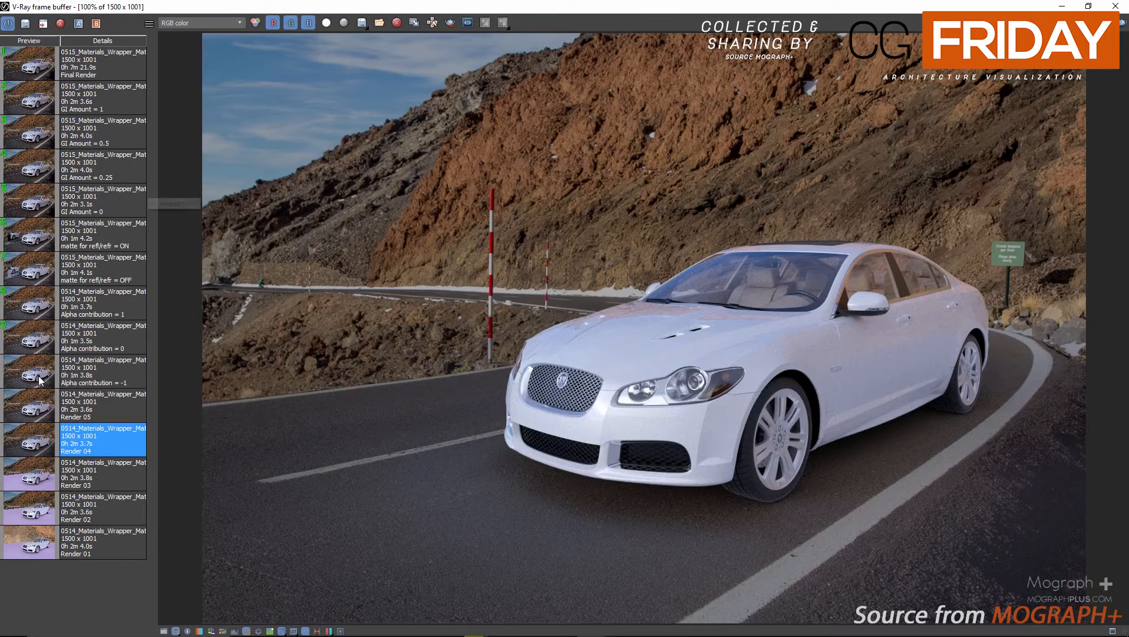
pyautogui.click(21, 411)
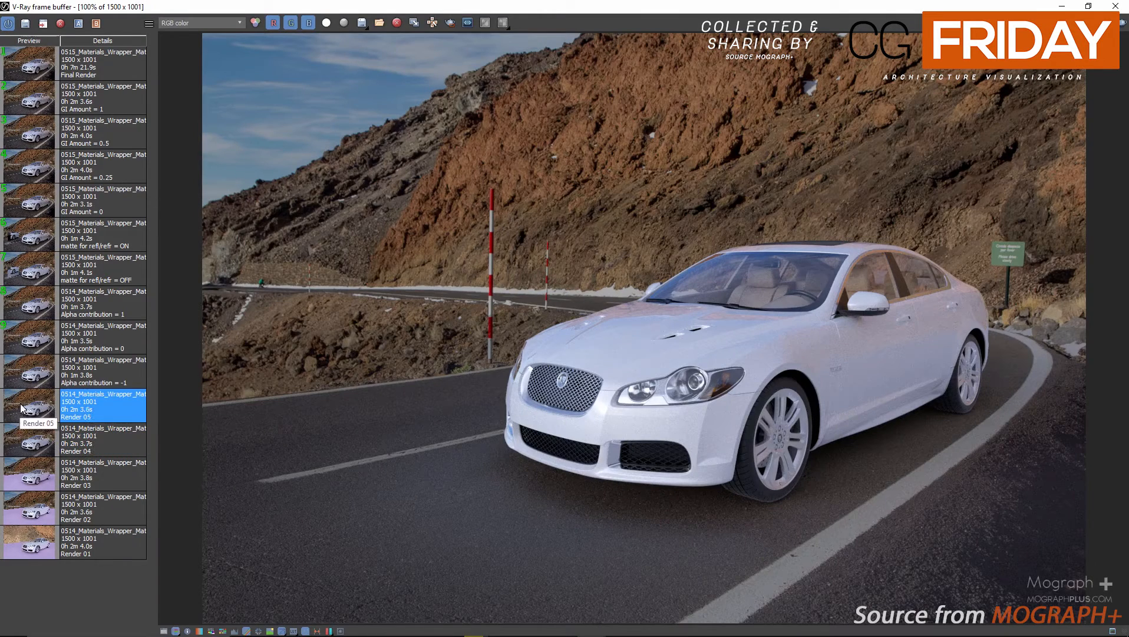
pyautogui.scroll(4, 935, 361)
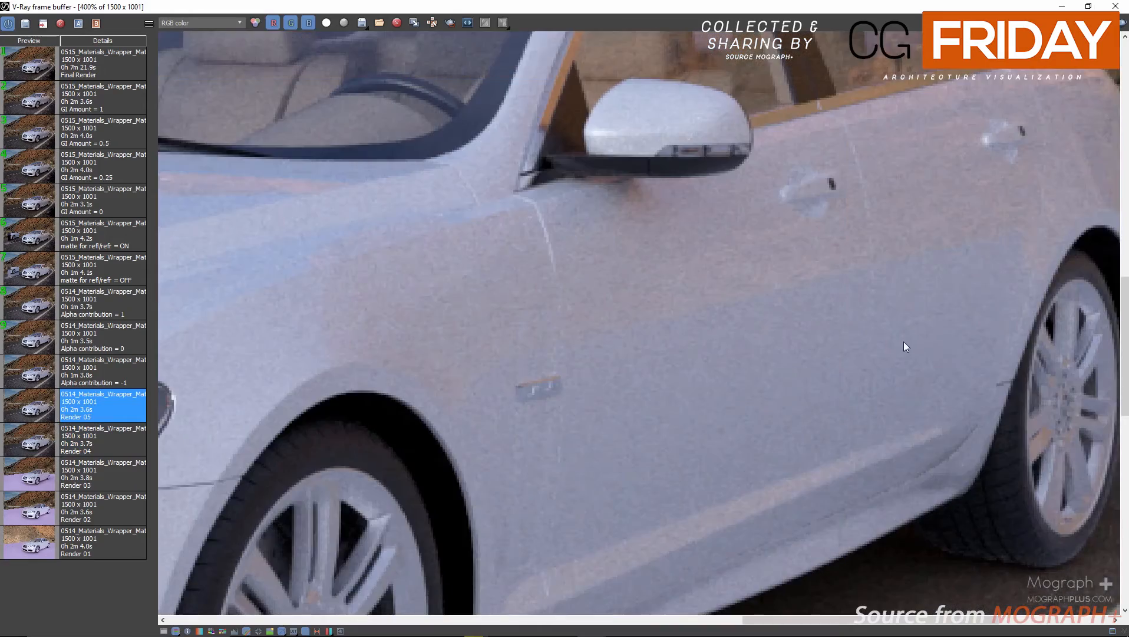
pyautogui.scroll(-4, 906, 347)
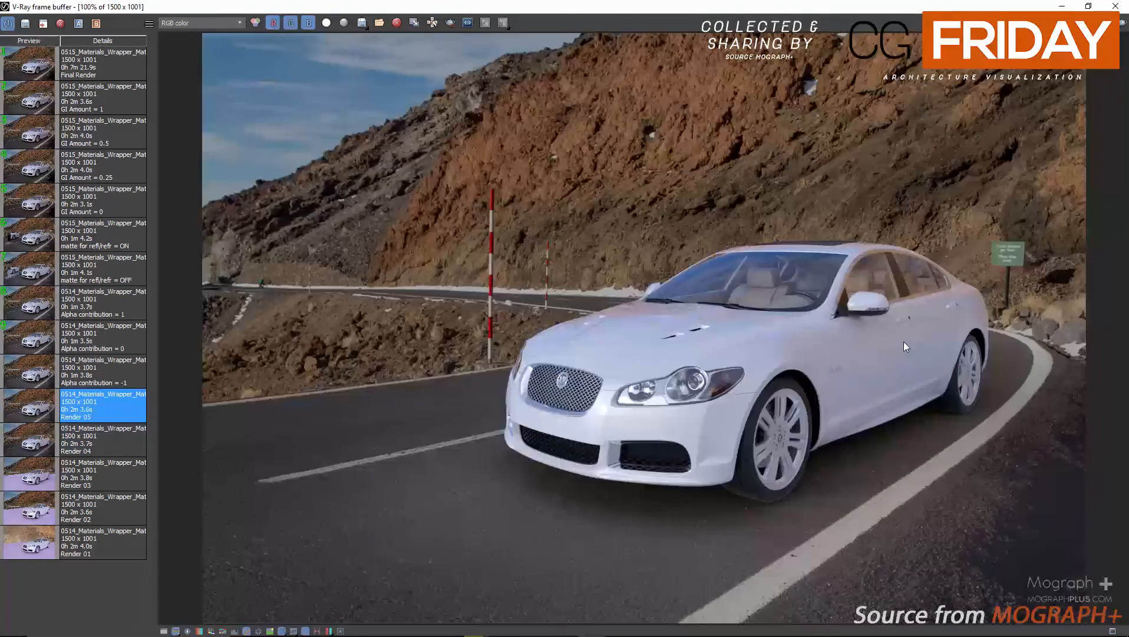
pyautogui.click(35, 441)
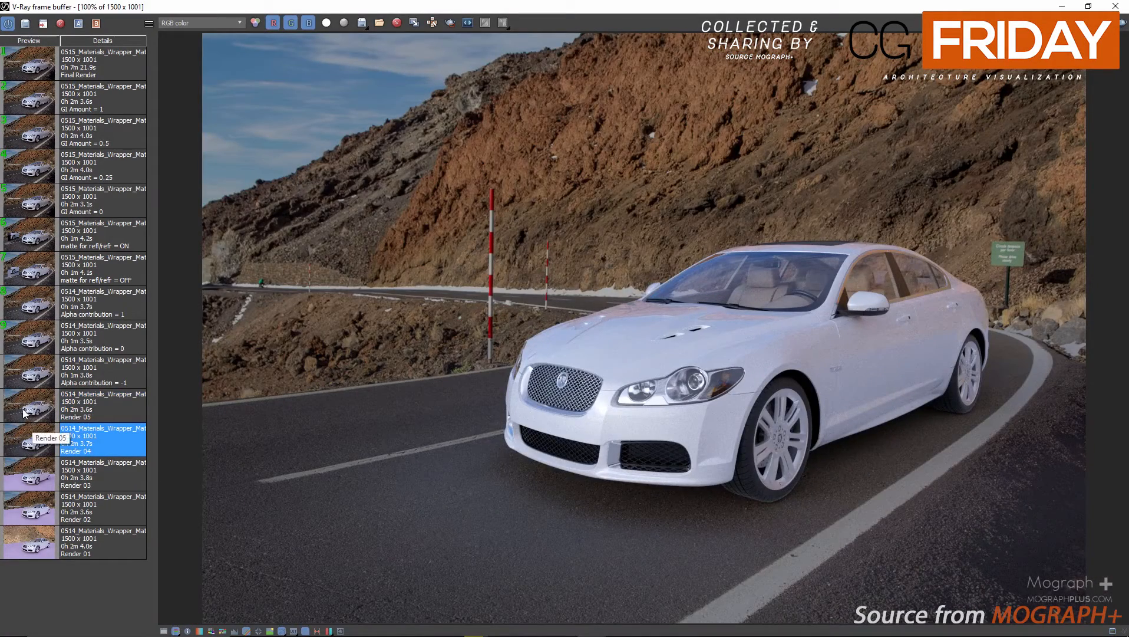
pyautogui.click(24, 412)
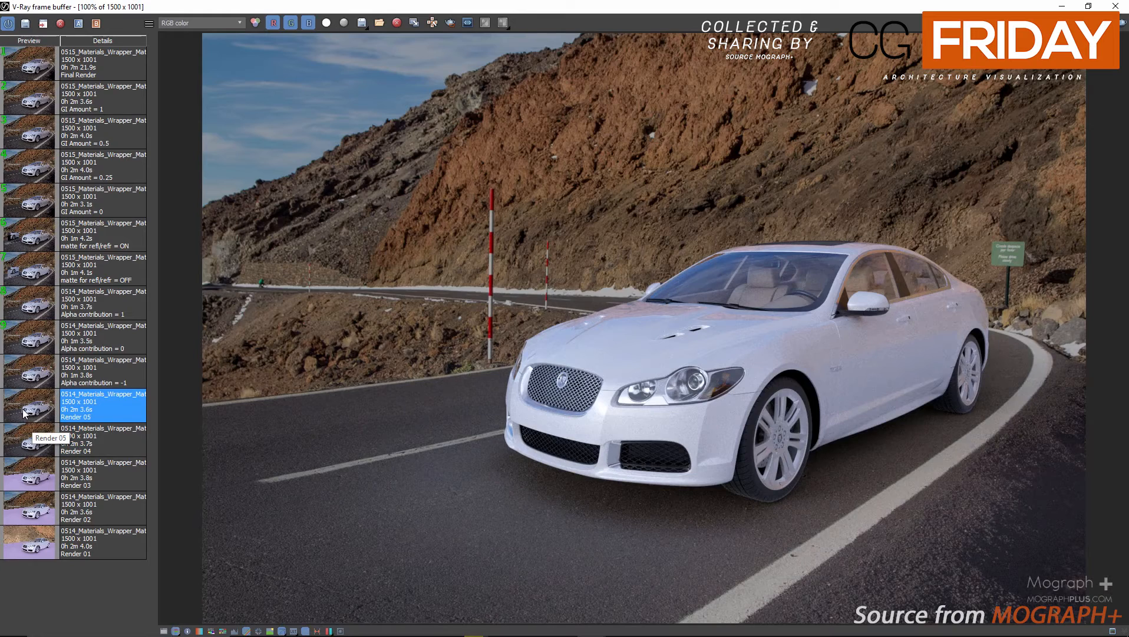
pyautogui.click(22, 427)
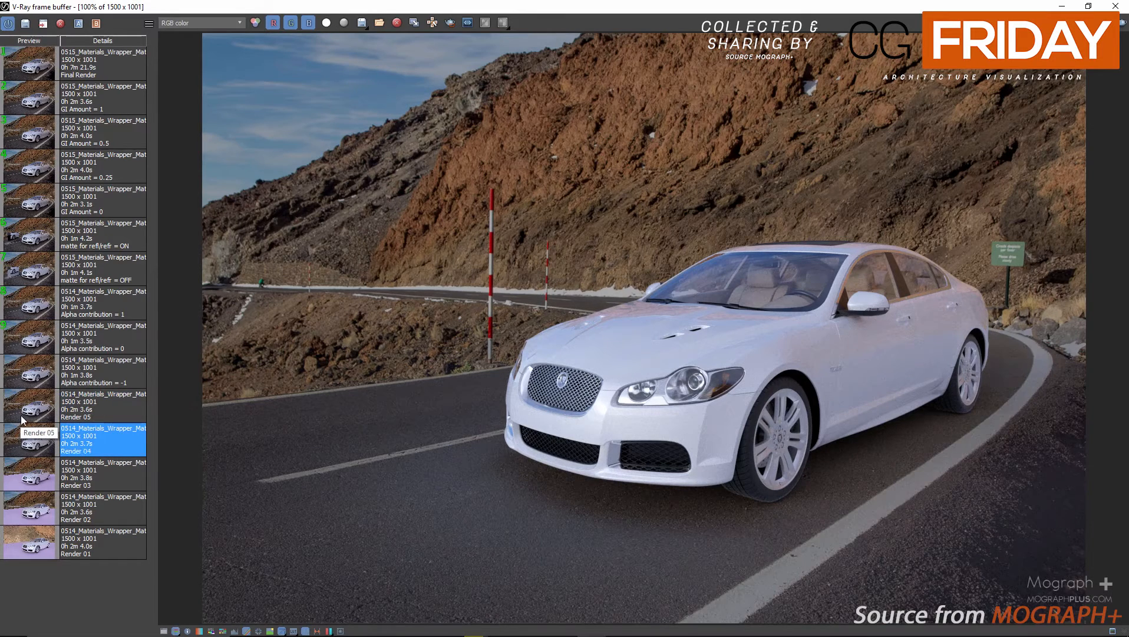
pyautogui.click(24, 414)
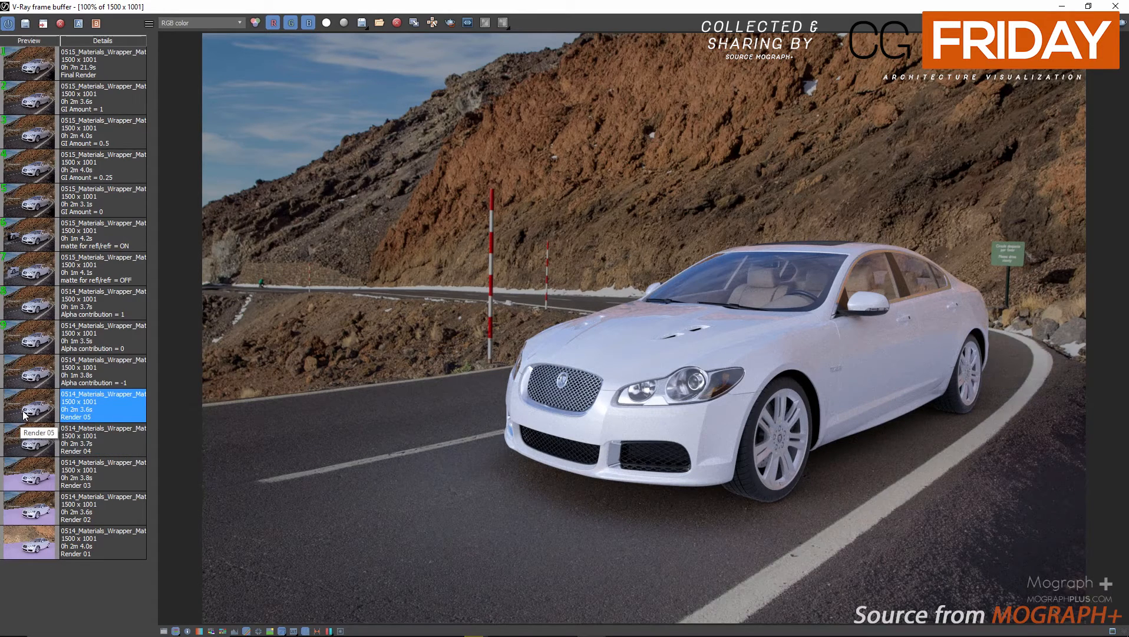
pyautogui.click(37, 448)
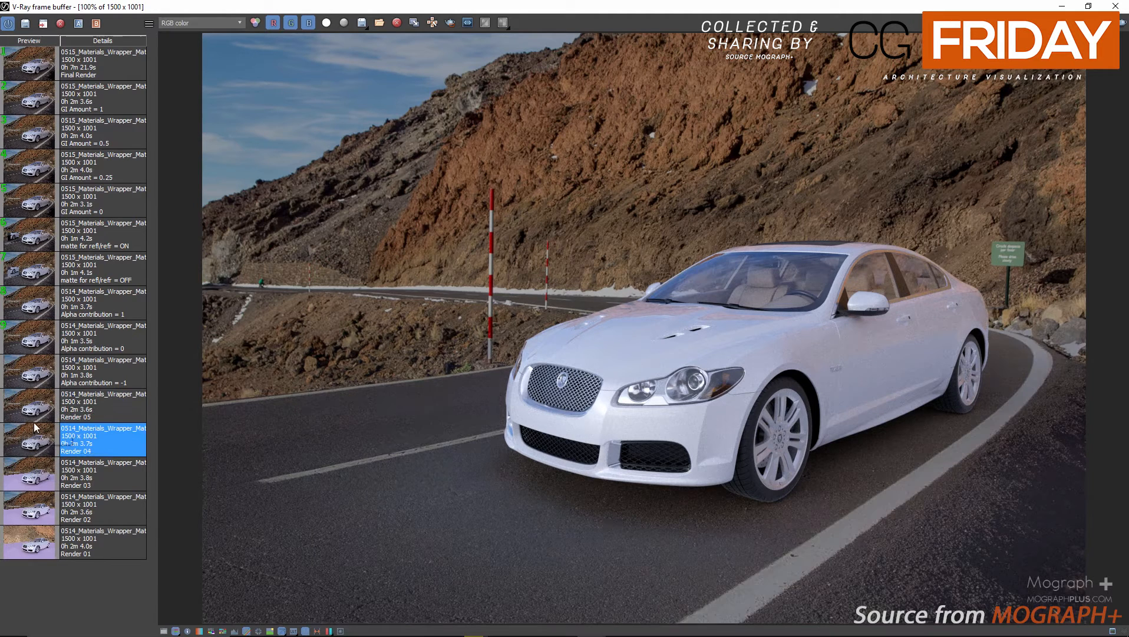
pyautogui.click(34, 421)
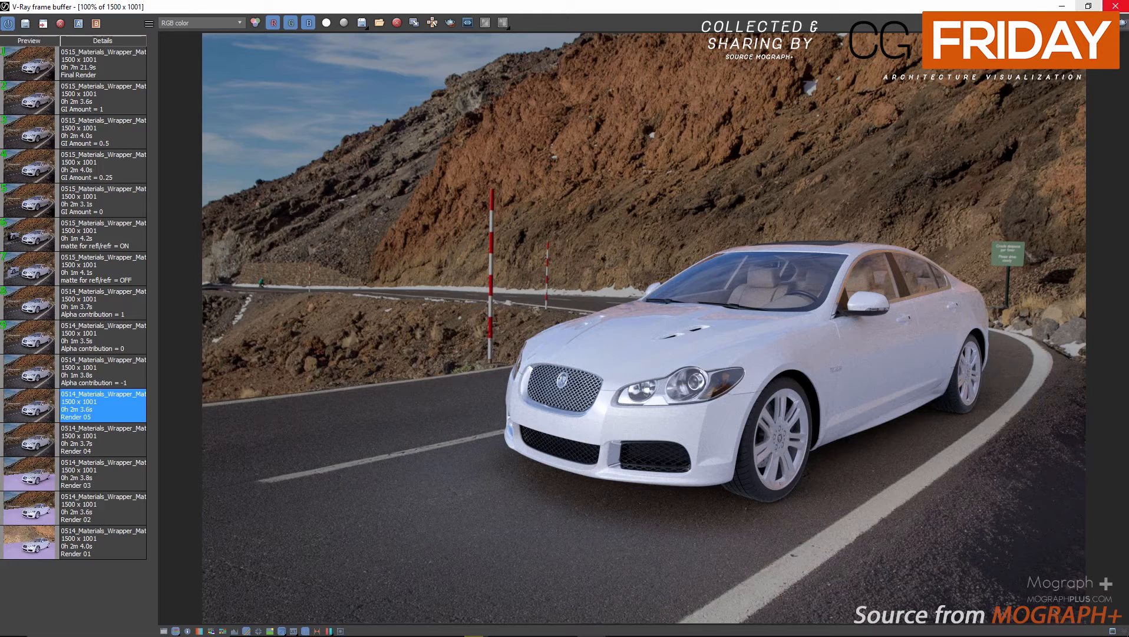
pyautogui.click(16, 436)
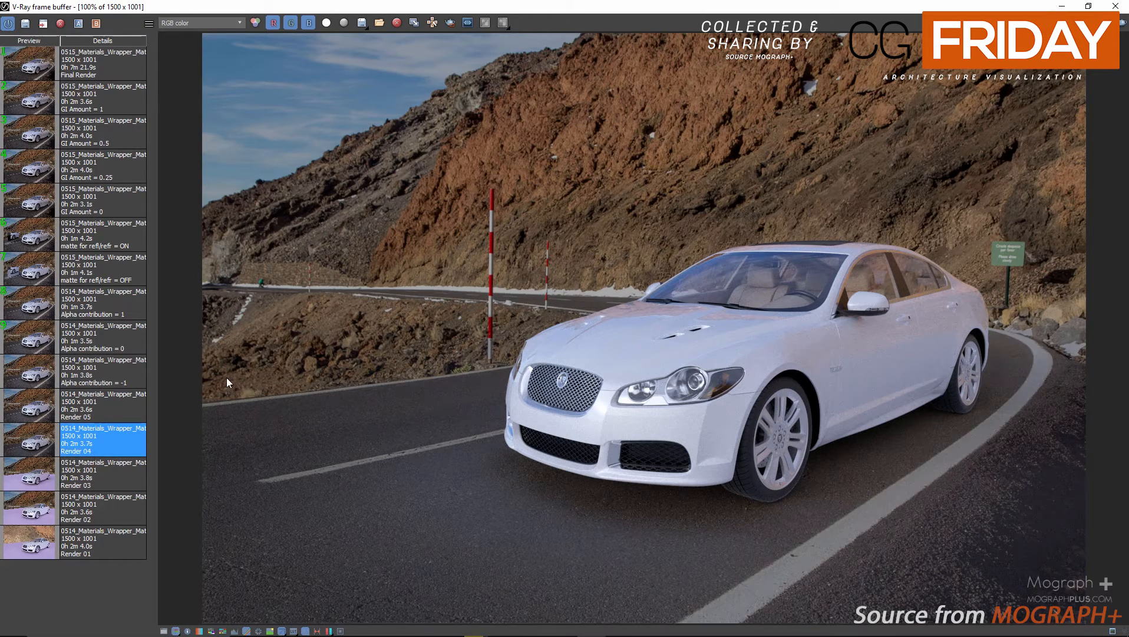
pyautogui.click(1117, 6)
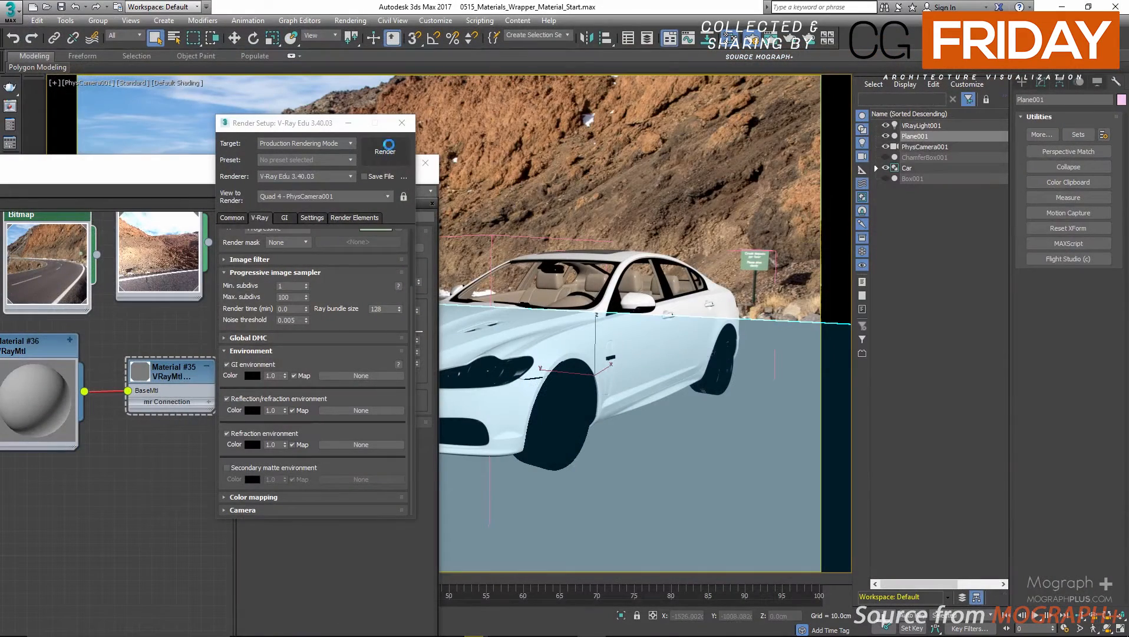
# Close the render settings and set the wrapper material's Alpha contribution to -1.0.
pyautogui.click(402, 123)
pyautogui.moveTo(257, 176); pyautogui.dragTo(296, 129)
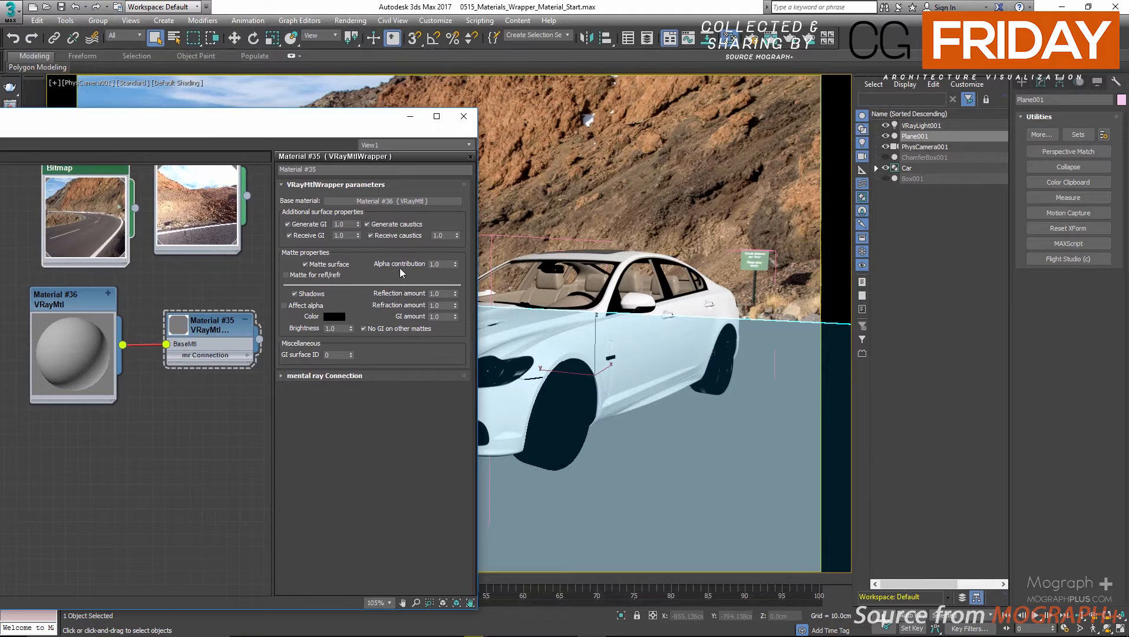
pyautogui.doubleClick(442, 264)
pyautogui.moveTo(343, 128)
pyautogui.mouseDown()
pyautogui.moveTo(323, 132)
pyautogui.moveTo(338, 145)
pyautogui.mouseUp()
# Switch the wrapper's Matte surface option off and back on while checking its Alpha contribution value.
pyautogui.click(301, 281)
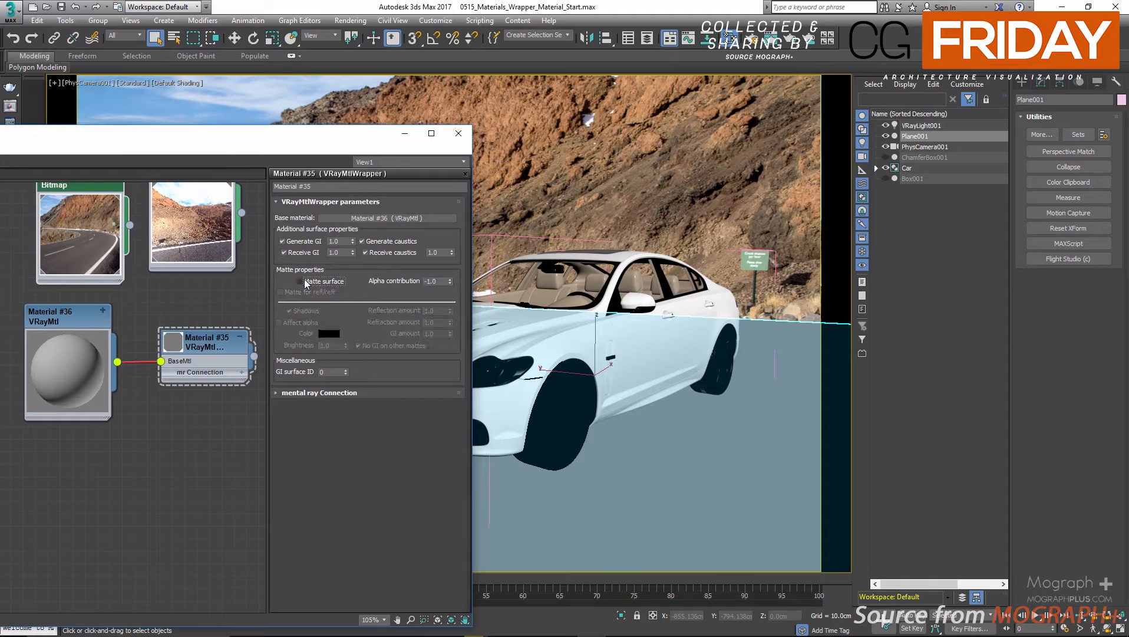
pyautogui.moveTo(438, 281); pyautogui.dragTo(365, 285)
pyautogui.click(383, 289)
pyautogui.doubleClick(440, 281)
pyautogui.click(338, 283)
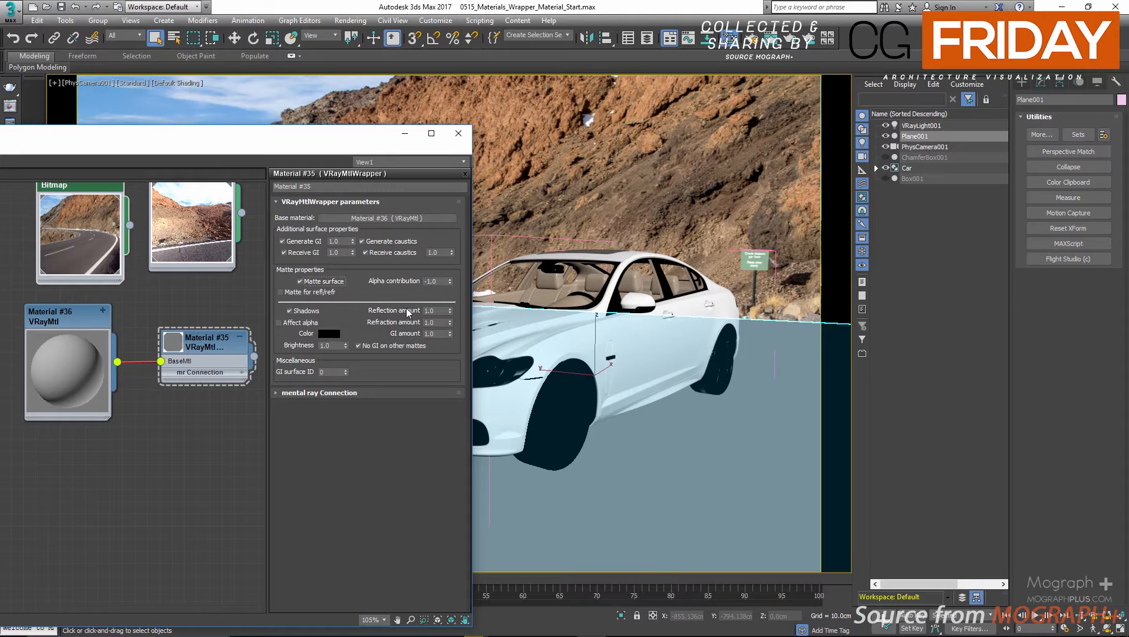
# Open the V-Ray frame buffer and compare the RGB renders for Alpha contribution -1 and 0.
pyautogui.click(11, 107)
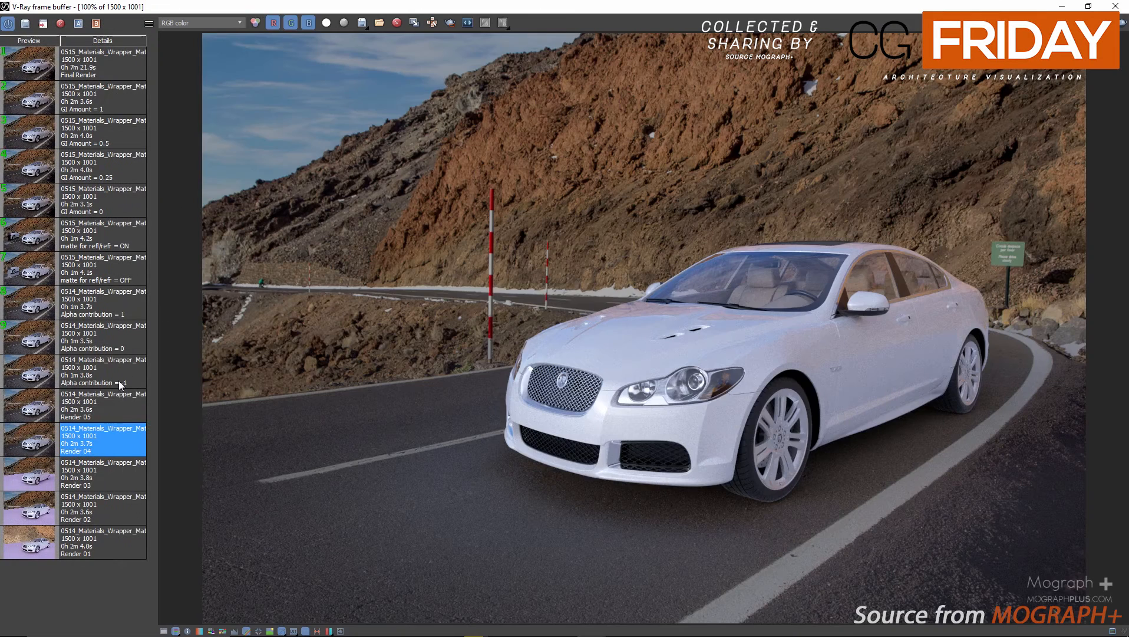
pyautogui.click(50, 380)
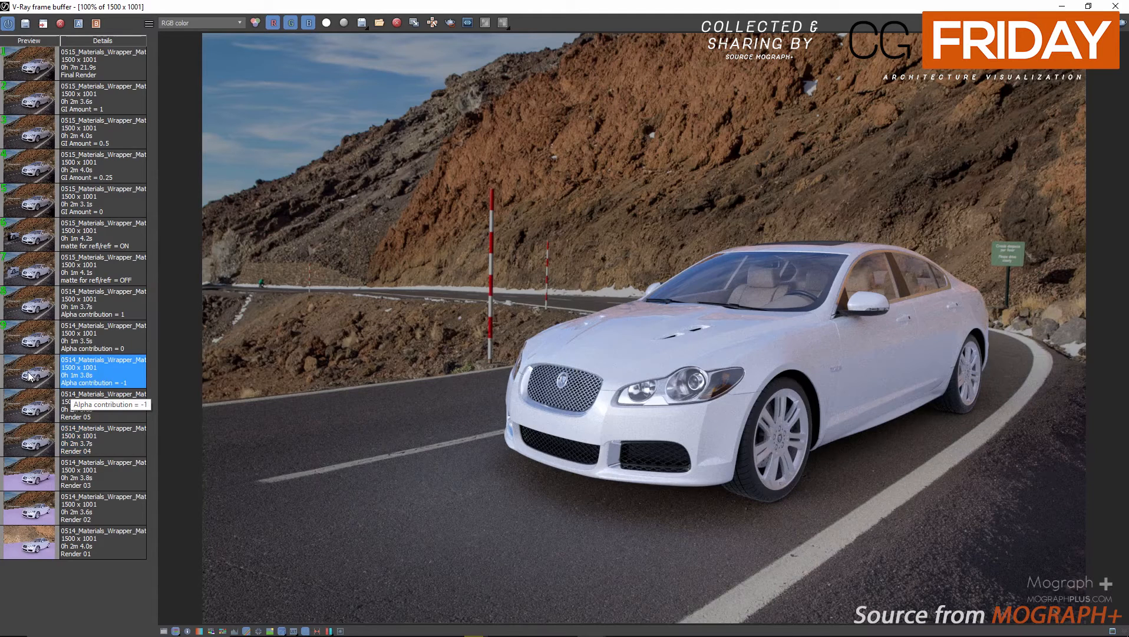
pyautogui.click(24, 344)
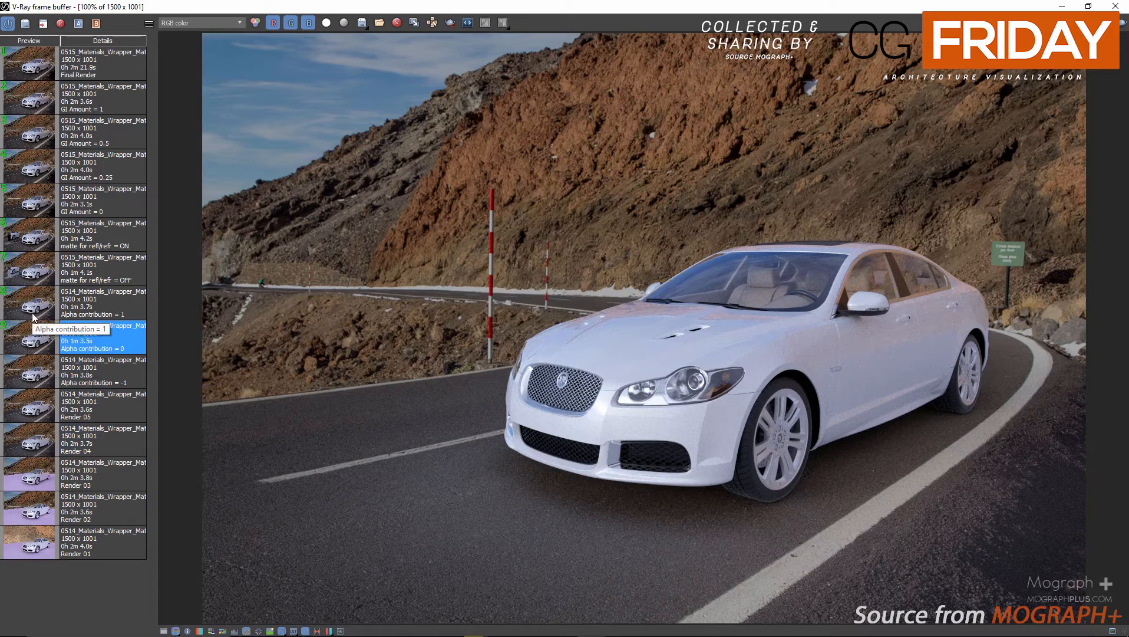
# Compare the alpha channels of the Alpha contribution -1, 0 and 1 renders, restore RGB color, and close the frame buffer.
pyautogui.click(202, 24)
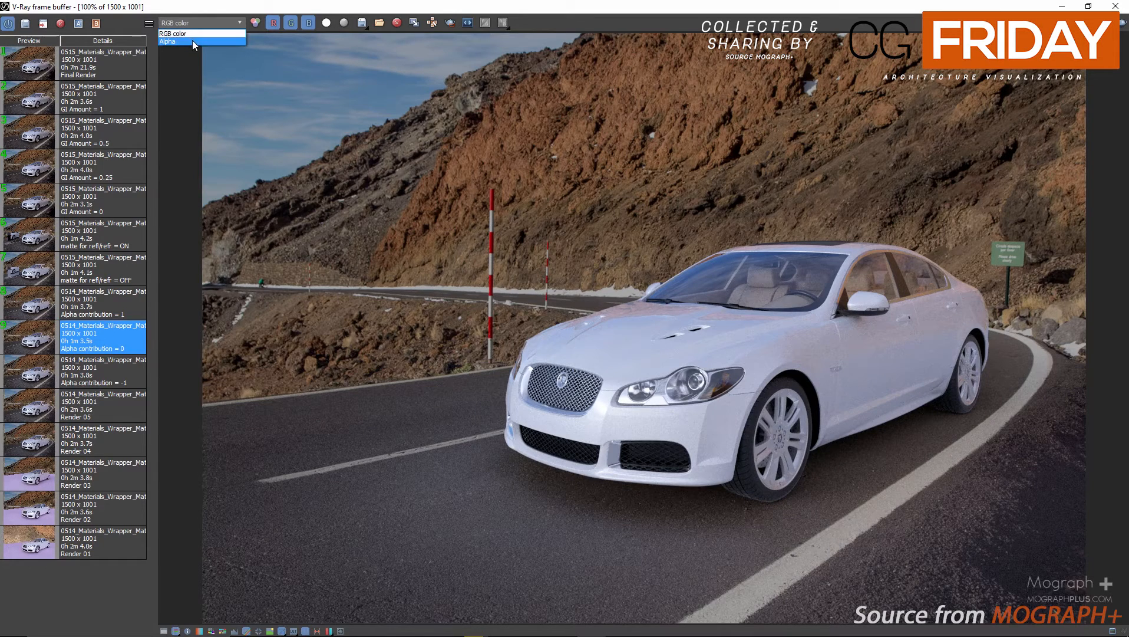
pyautogui.click(193, 40)
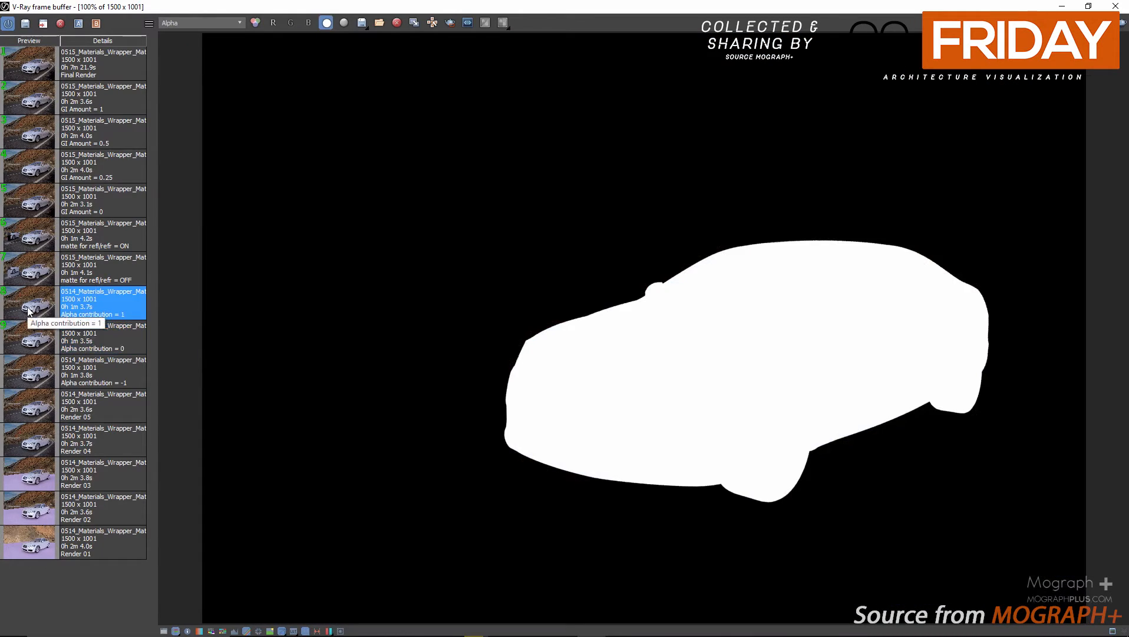
pyautogui.click(33, 377)
pyautogui.click(33, 349)
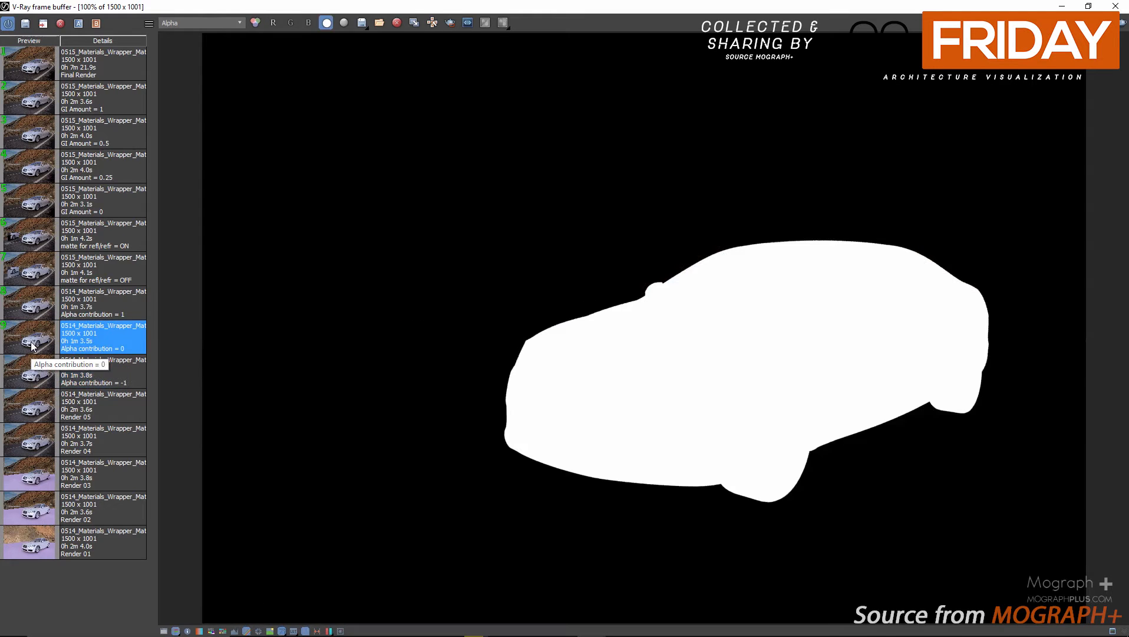
pyautogui.click(32, 311)
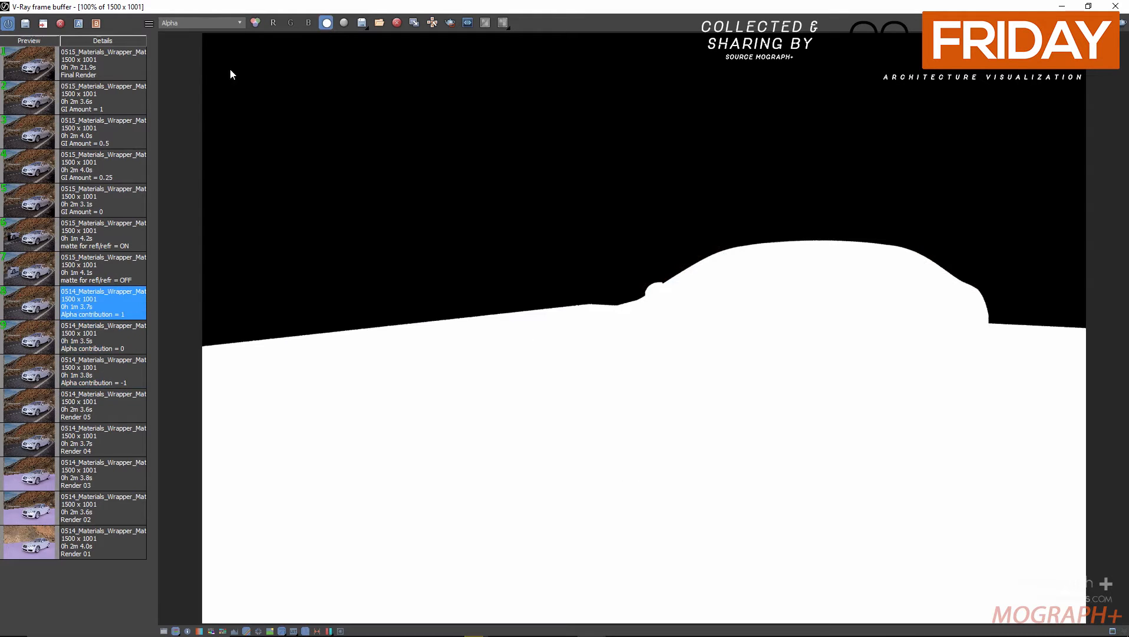
pyautogui.click(212, 22)
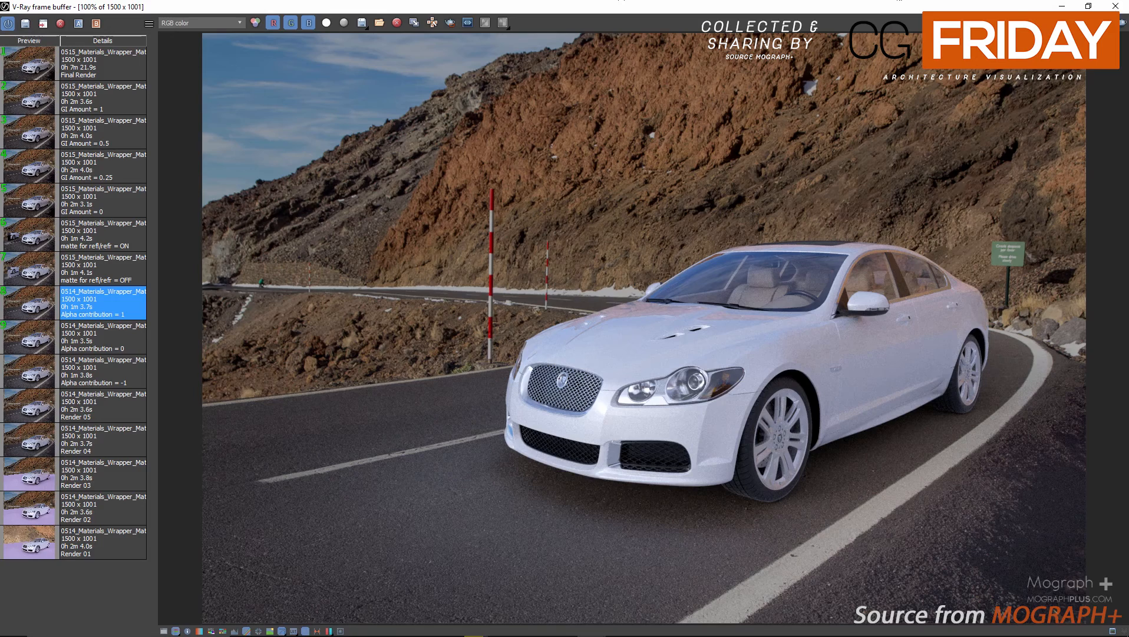
pyautogui.click(1116, 6)
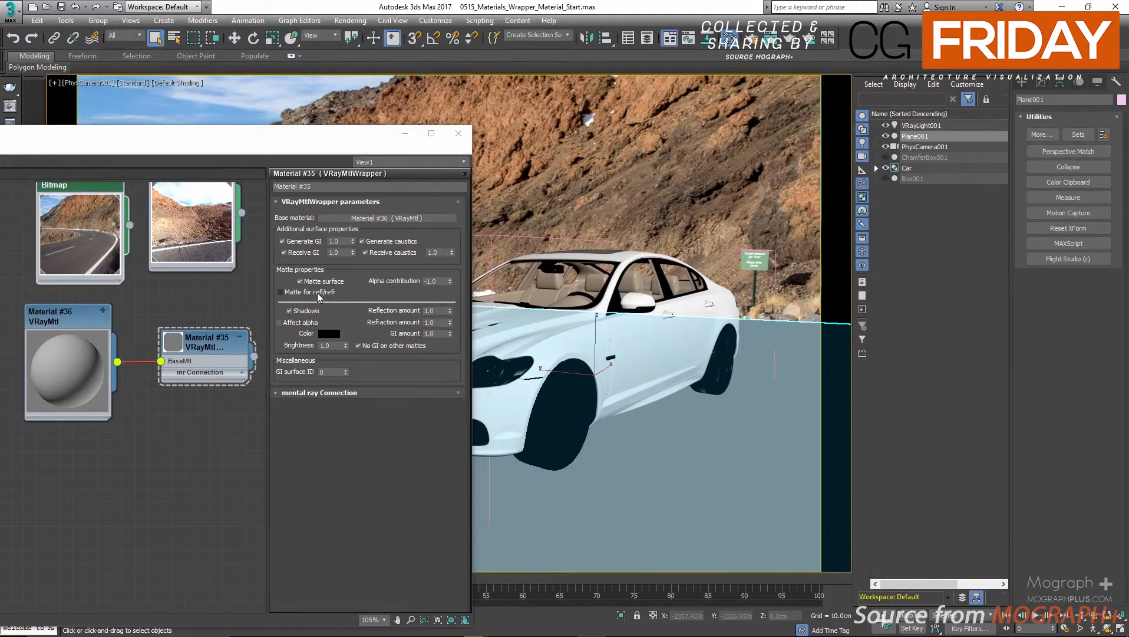
# Move the material editor clear of the car in the camera viewport.
pyautogui.moveTo(286, 153); pyautogui.dragTo(386, 141)
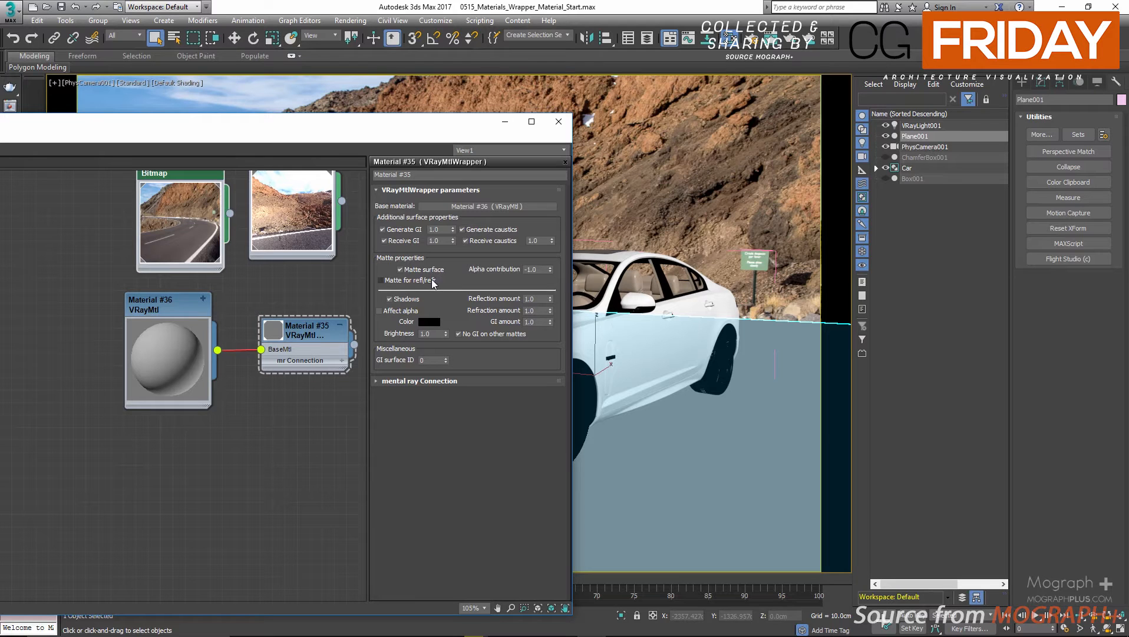
pyautogui.moveTo(442, 120); pyautogui.dragTo(414, 119)
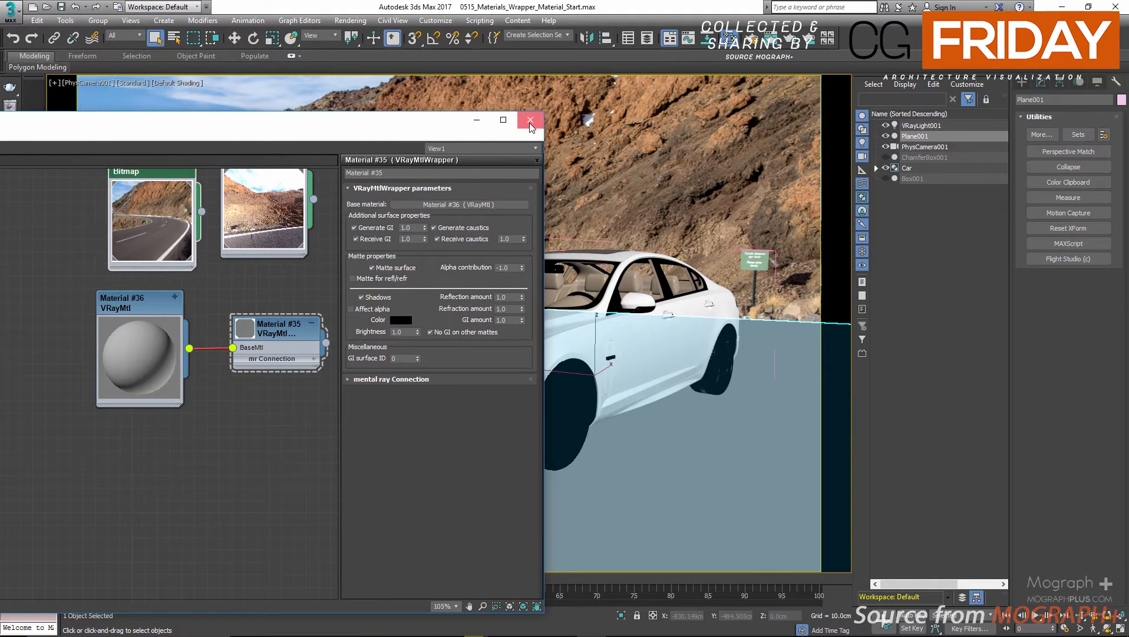
pyautogui.moveTo(434, 120); pyautogui.dragTo(243, 470)
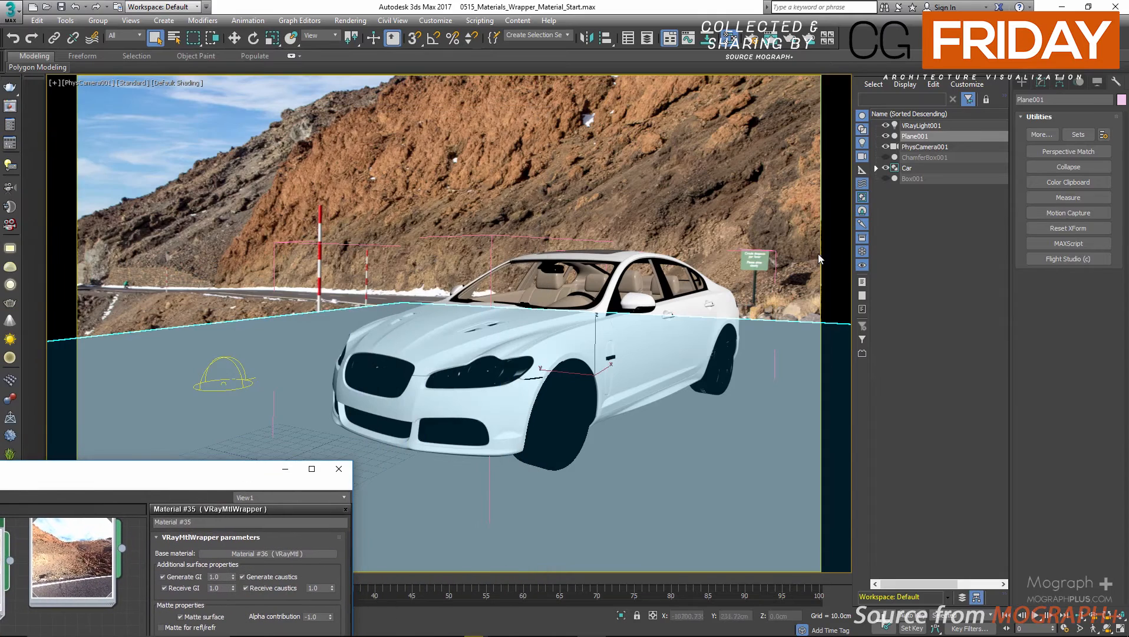
# Unhide Box001 beside the car and compare the Matte for refl/refr OFF and ON renders in the V-Ray frame buffer.
pyautogui.click(885, 178)
pyautogui.click(914, 178)
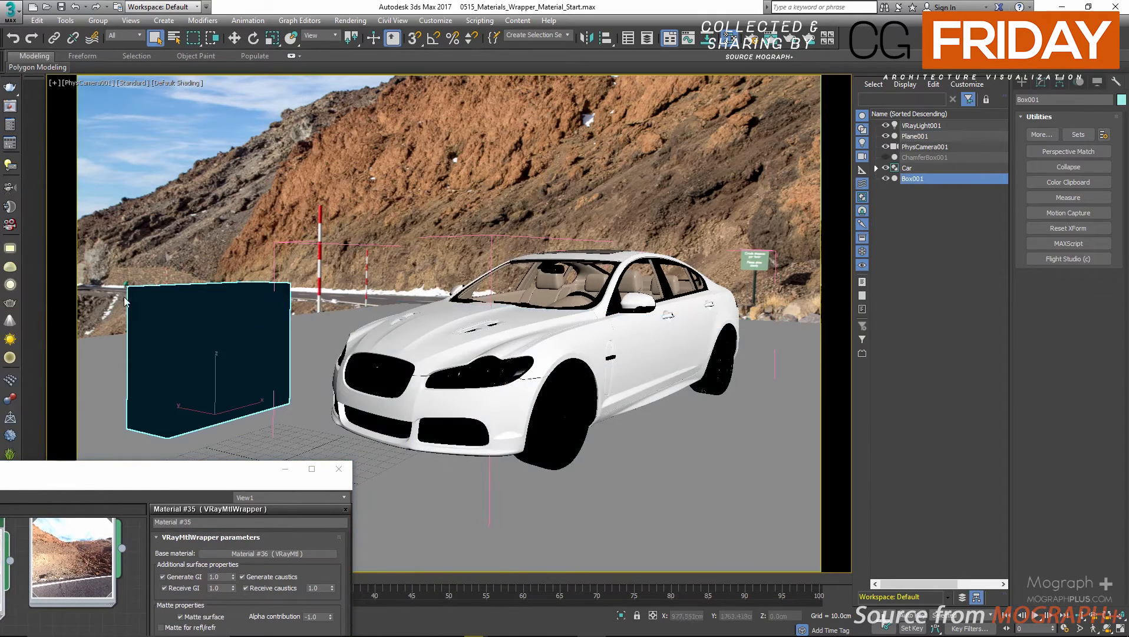
pyautogui.click(12, 106)
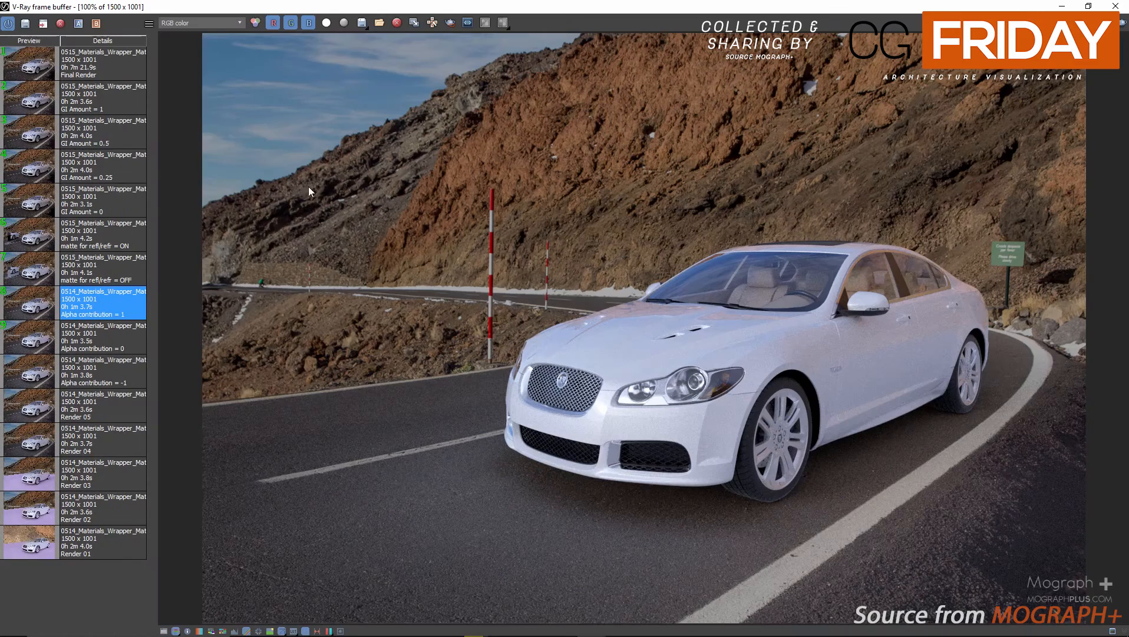
pyautogui.click(20, 282)
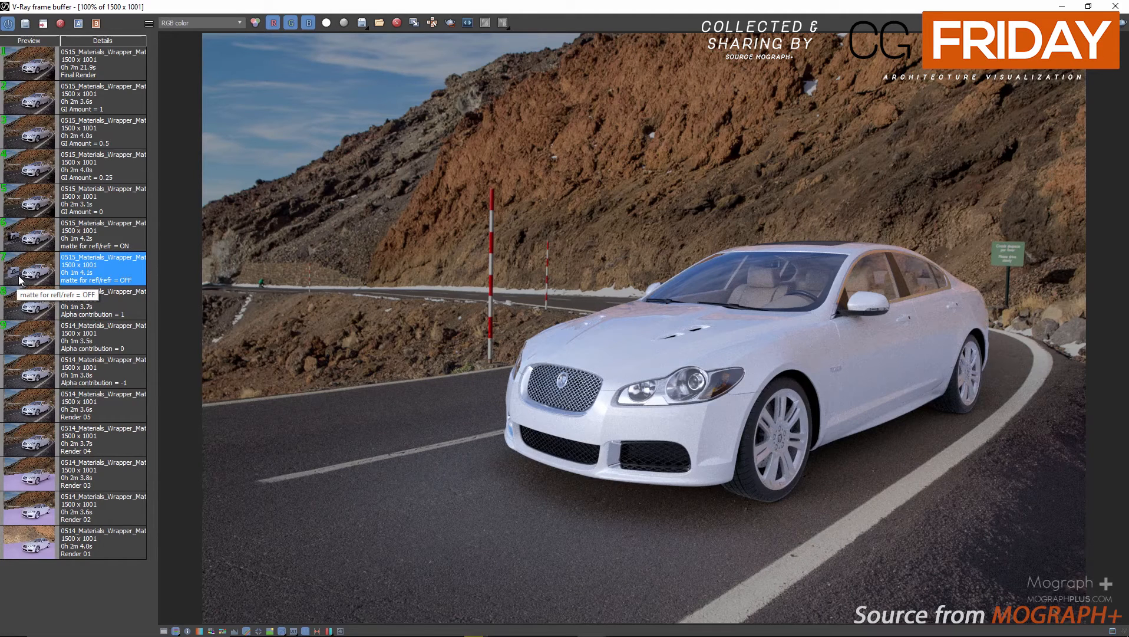
pyautogui.doubleClick(20, 281)
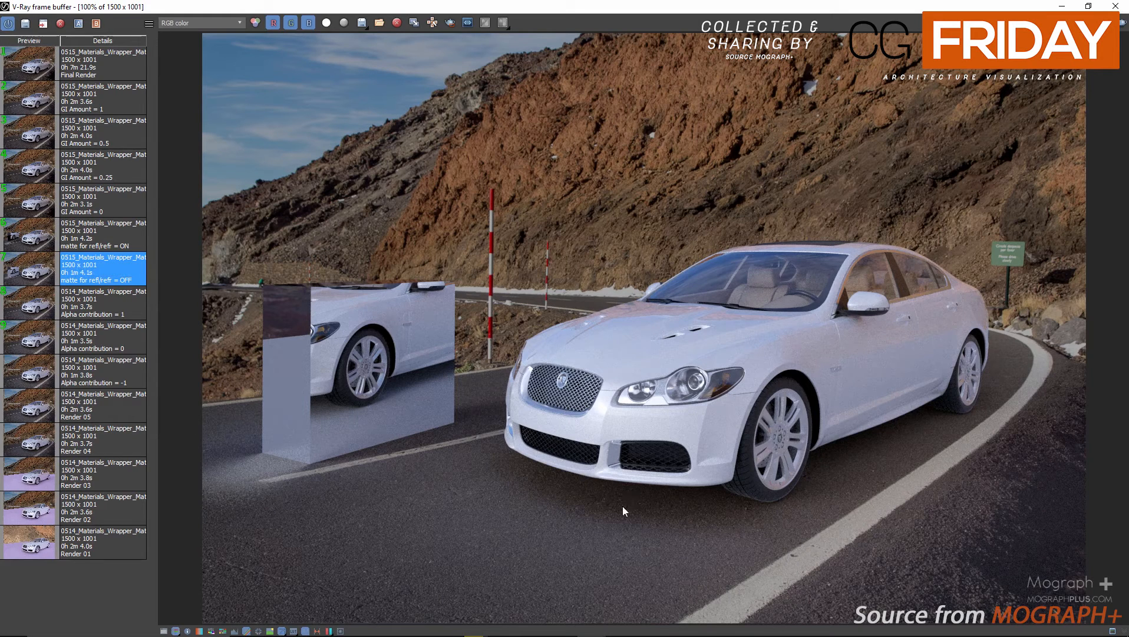
pyautogui.click(30, 239)
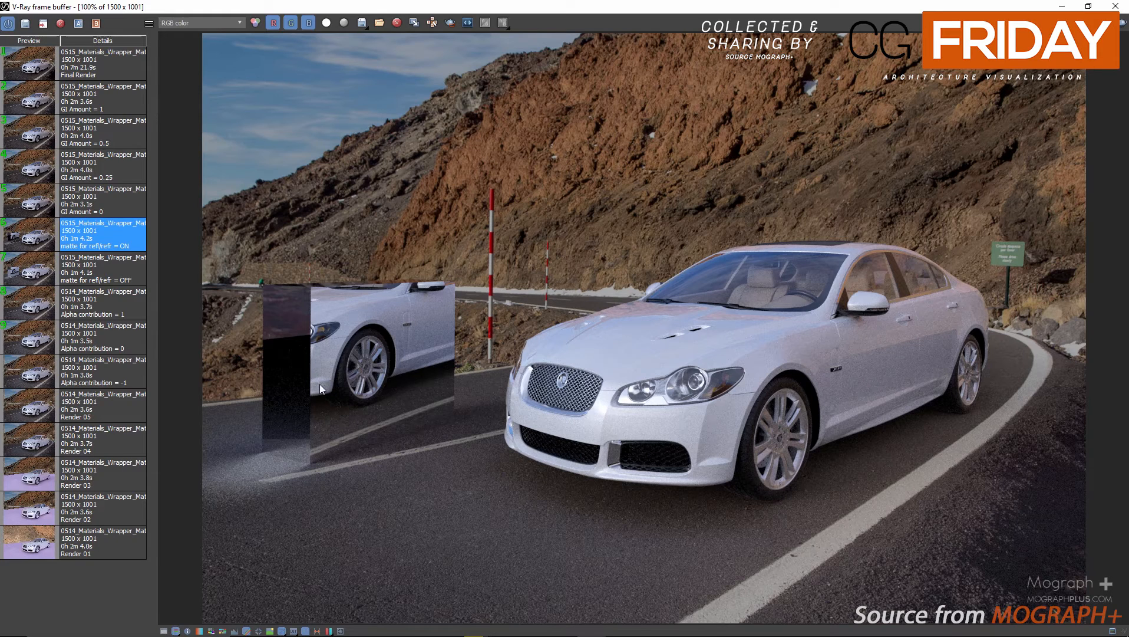
pyautogui.click(35, 280)
pyautogui.click(33, 239)
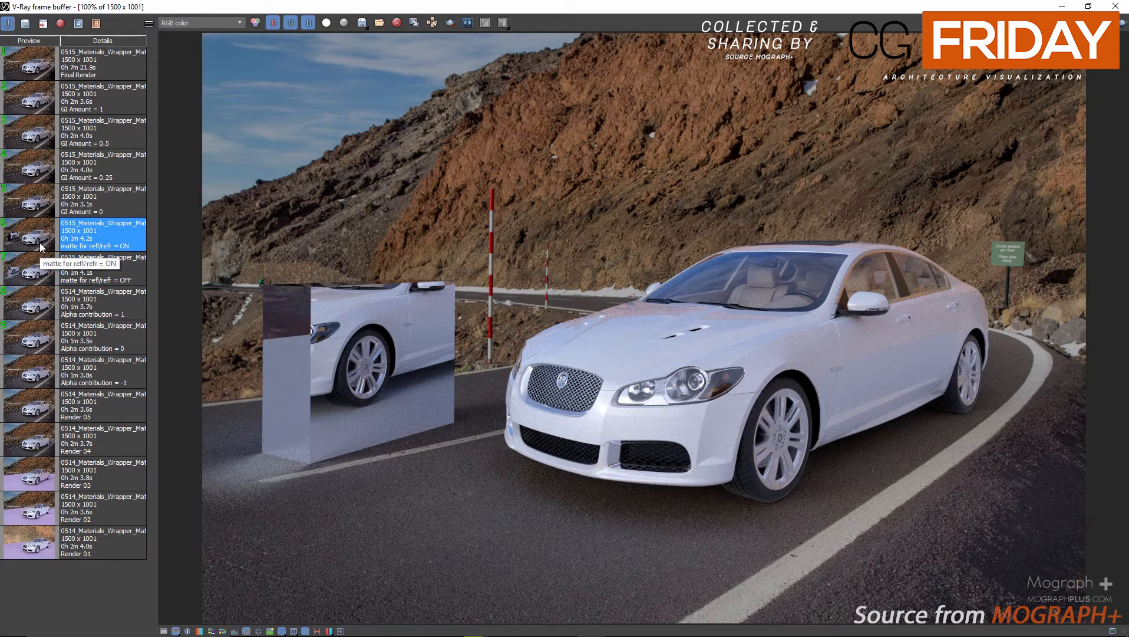
# Enable Matte for refl/refr on the VRayMtlWrapper and close the V-Ray frame buffer.
pyautogui.moveTo(384, 5); pyautogui.dragTo(637, 61)
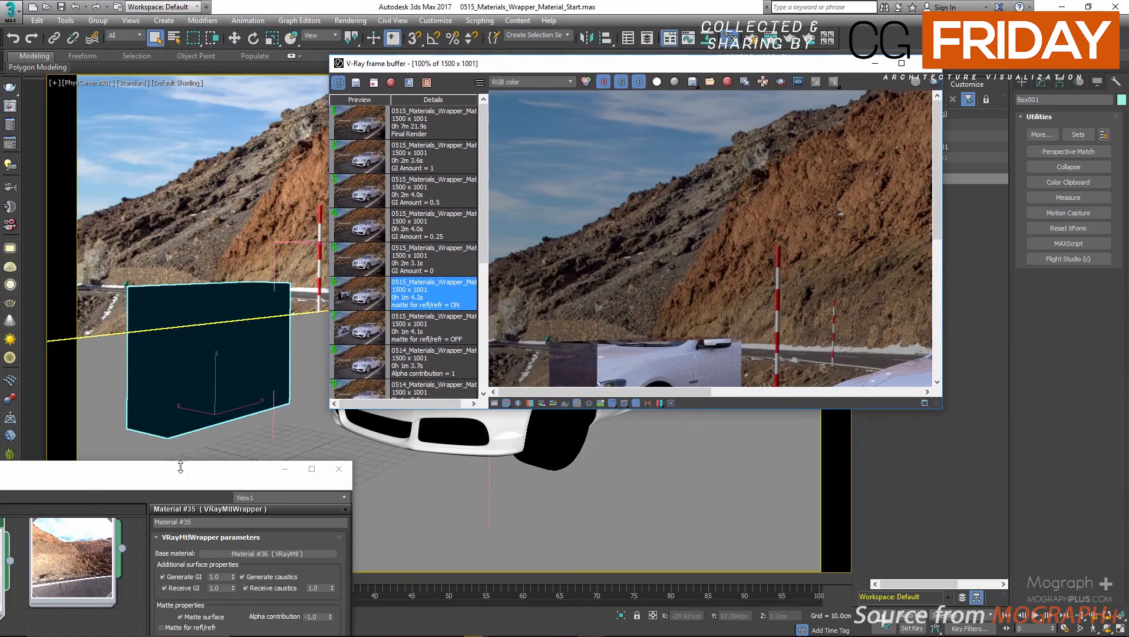
pyautogui.moveTo(181, 478); pyautogui.dragTo(139, 102)
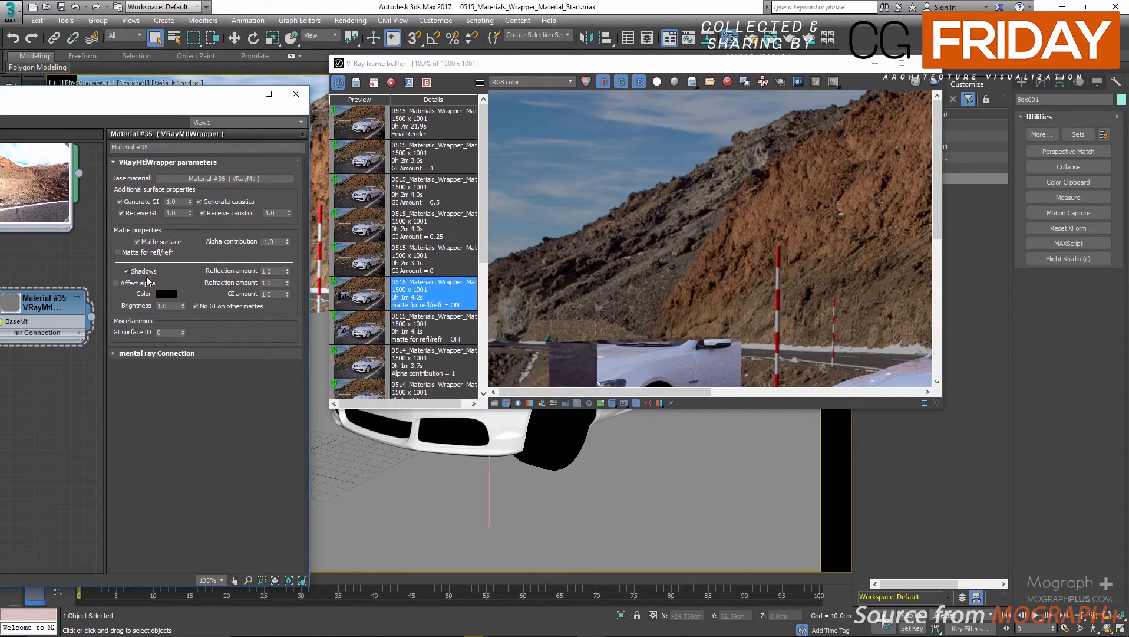
pyautogui.click(933, 66)
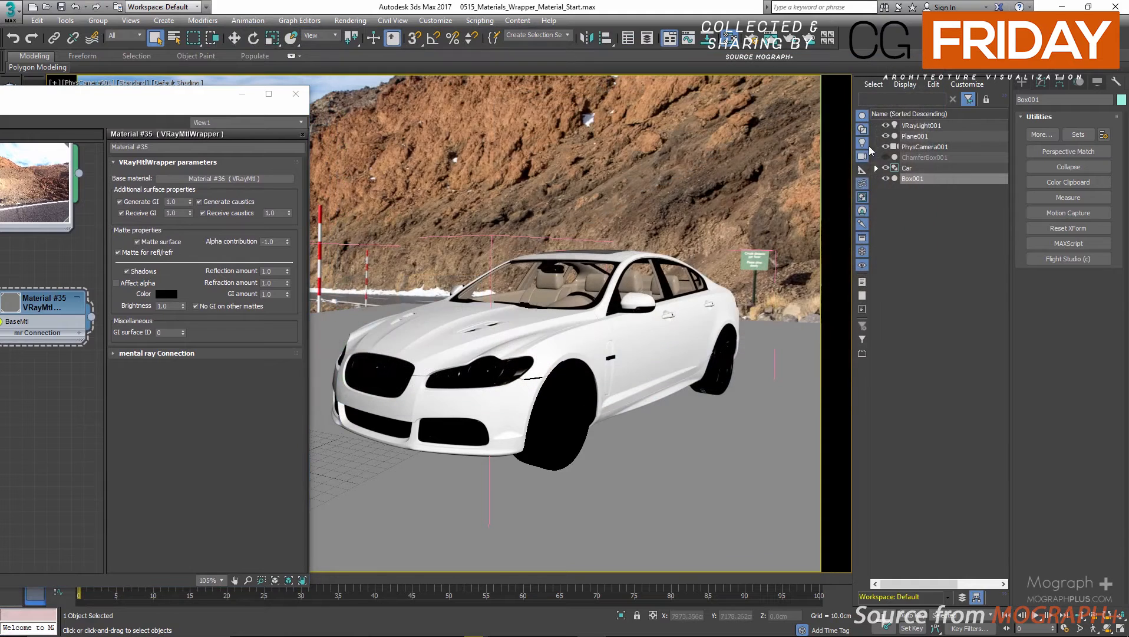
# Hide Box001 and start an ActiveShade render of the camera view.
pyautogui.click(887, 179)
pyautogui.click(788, 40)
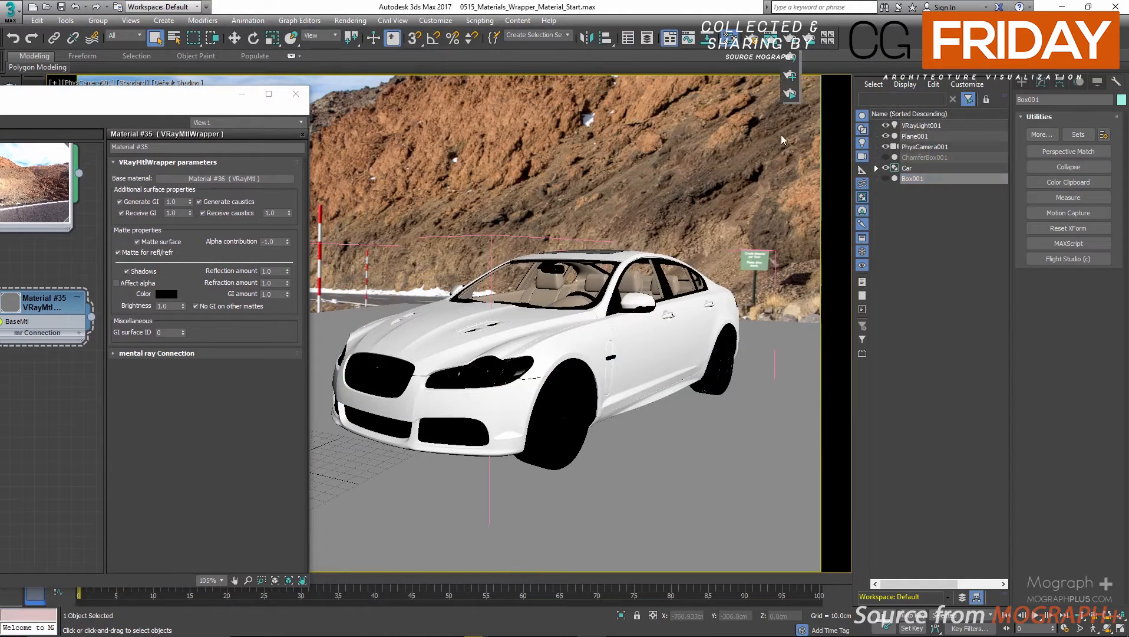
pyautogui.click(789, 93)
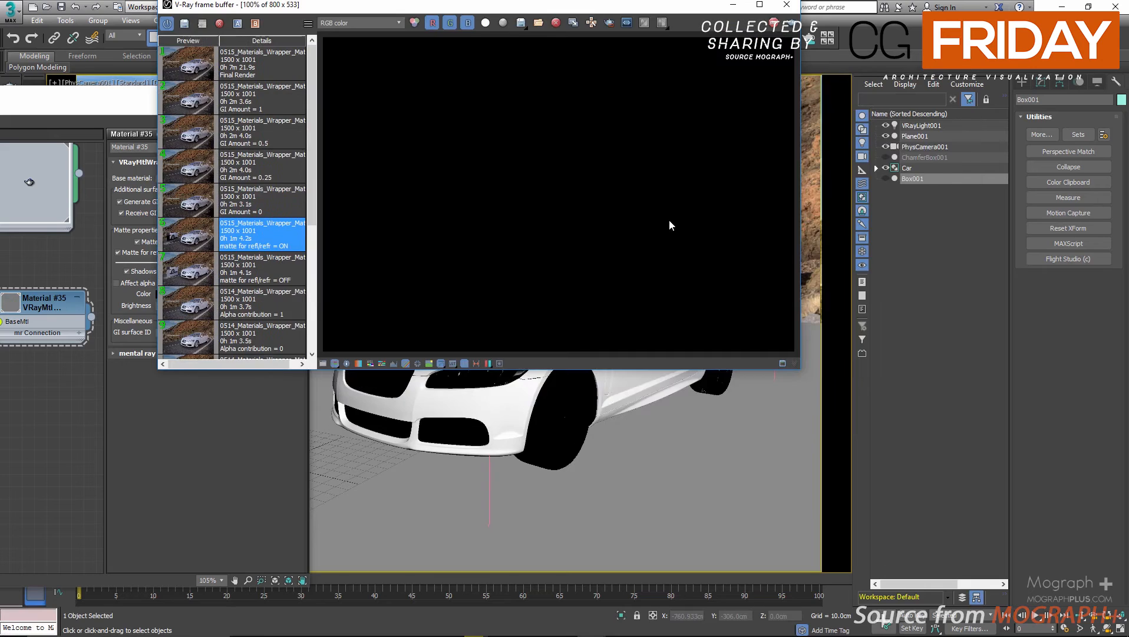
# Place the frame buffer beside the material editor, inspect the car up close, and close the V-Ray messages window.
pyautogui.moveTo(597, 4); pyautogui.dragTo(847, 120)
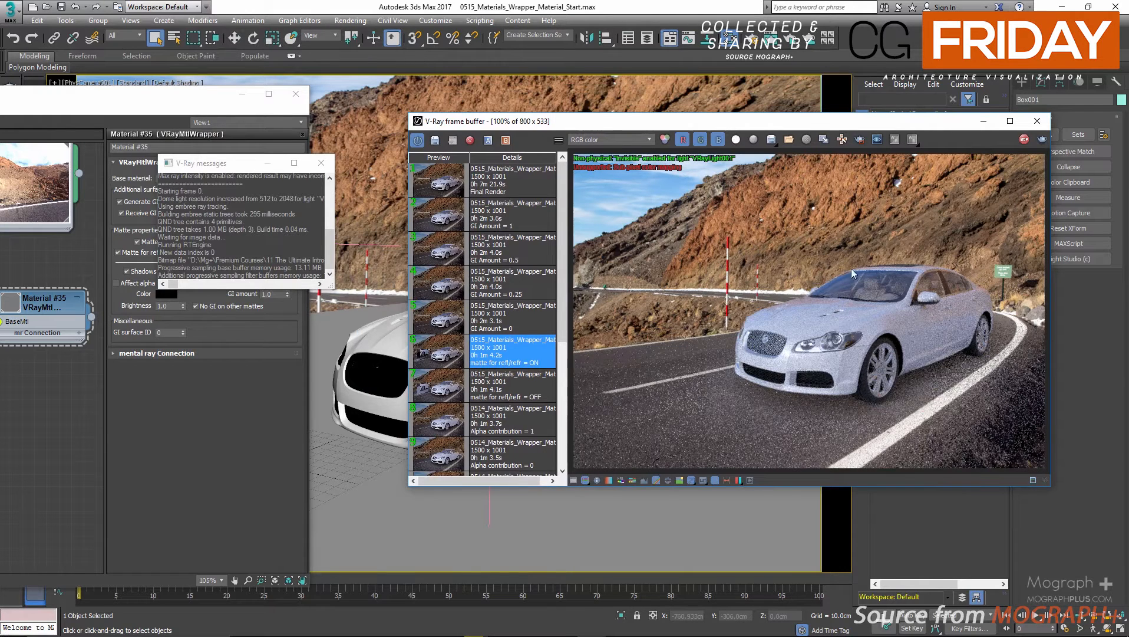
pyautogui.scroll(1, 852, 275)
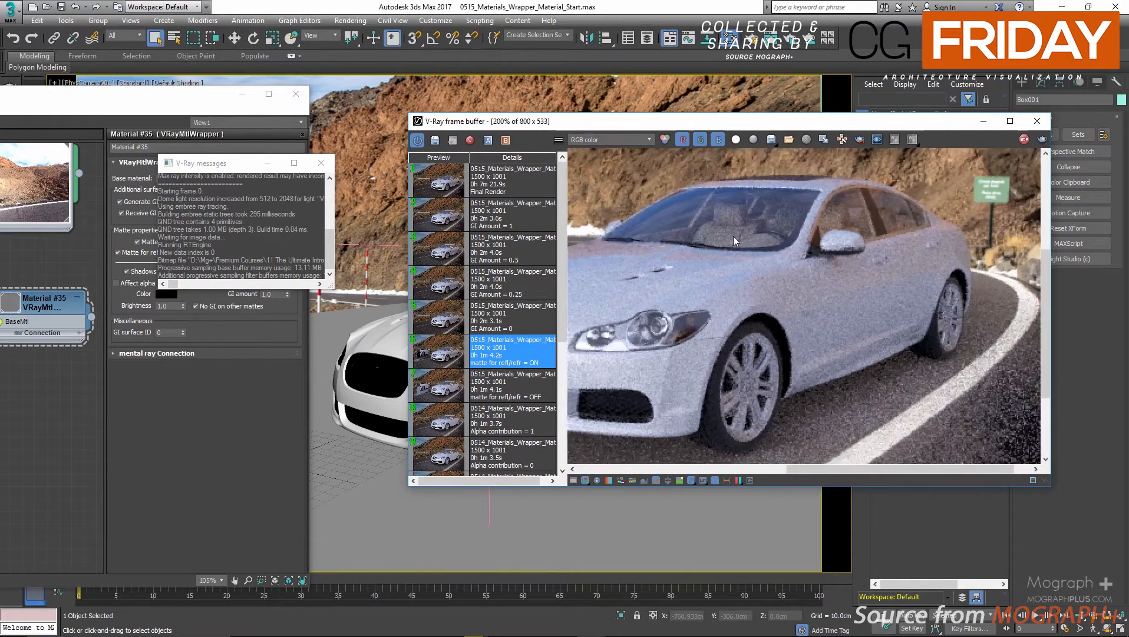
pyautogui.scroll(-1, 732, 235)
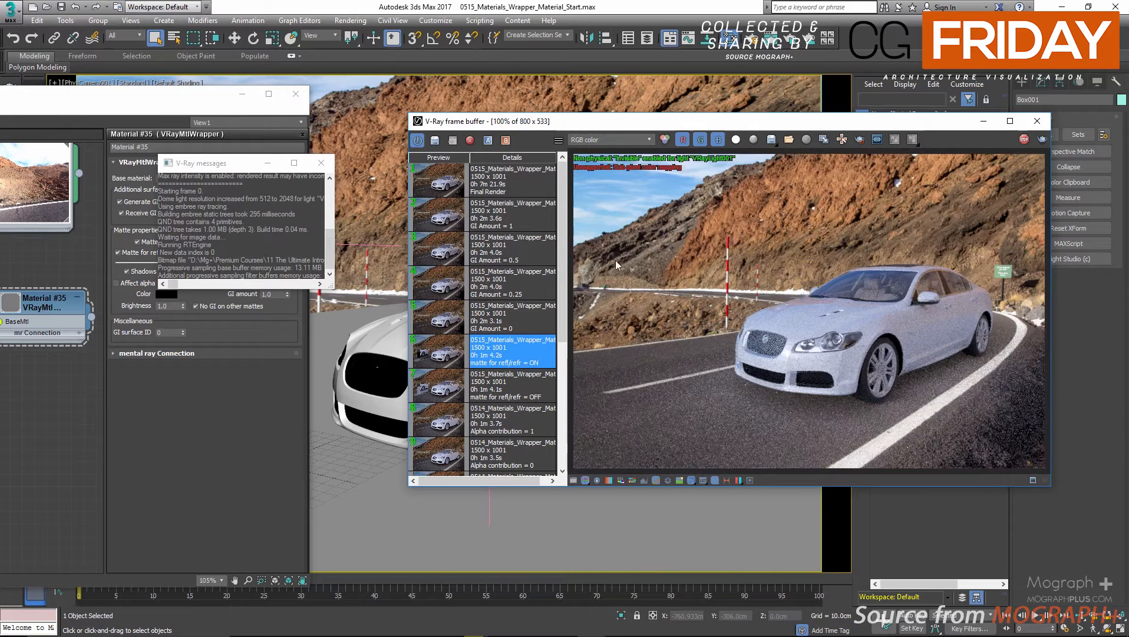
pyautogui.click(321, 163)
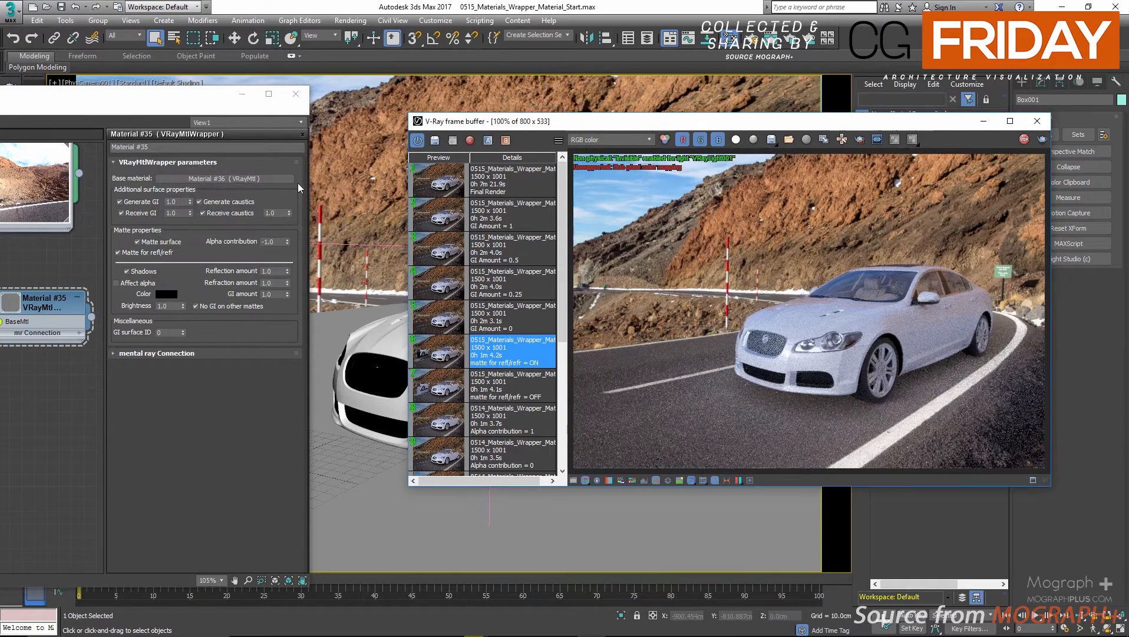
# Toggle the wrapper's Shadows option, and test Affect alpha on and off in the alpha channel before returning to RGB color.
pyautogui.click(126, 271)
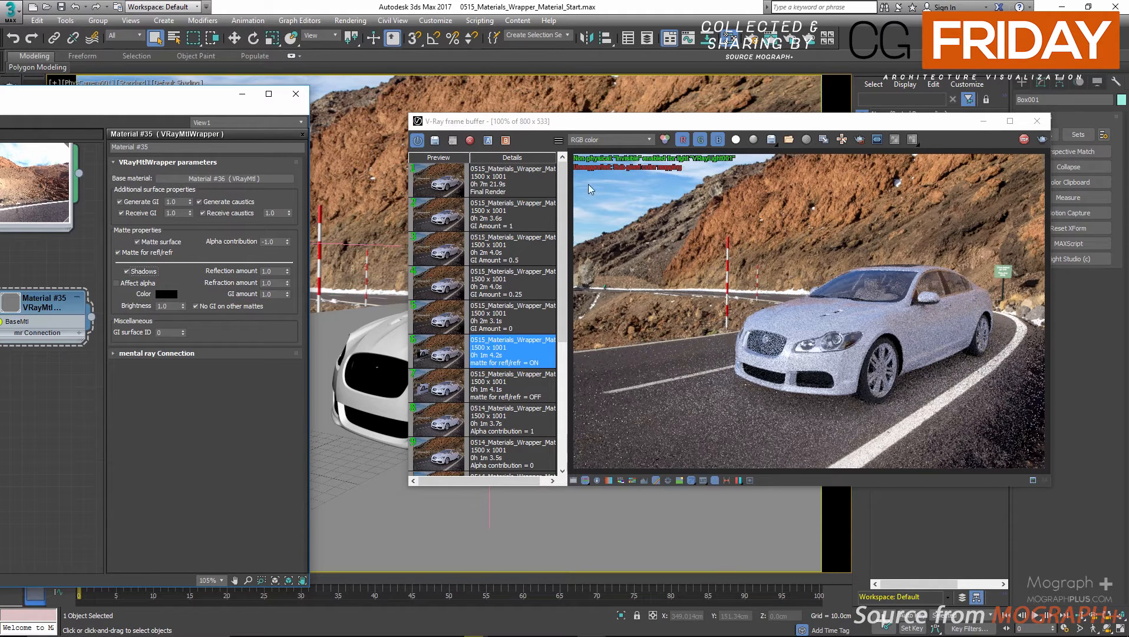
pyautogui.click(604, 140)
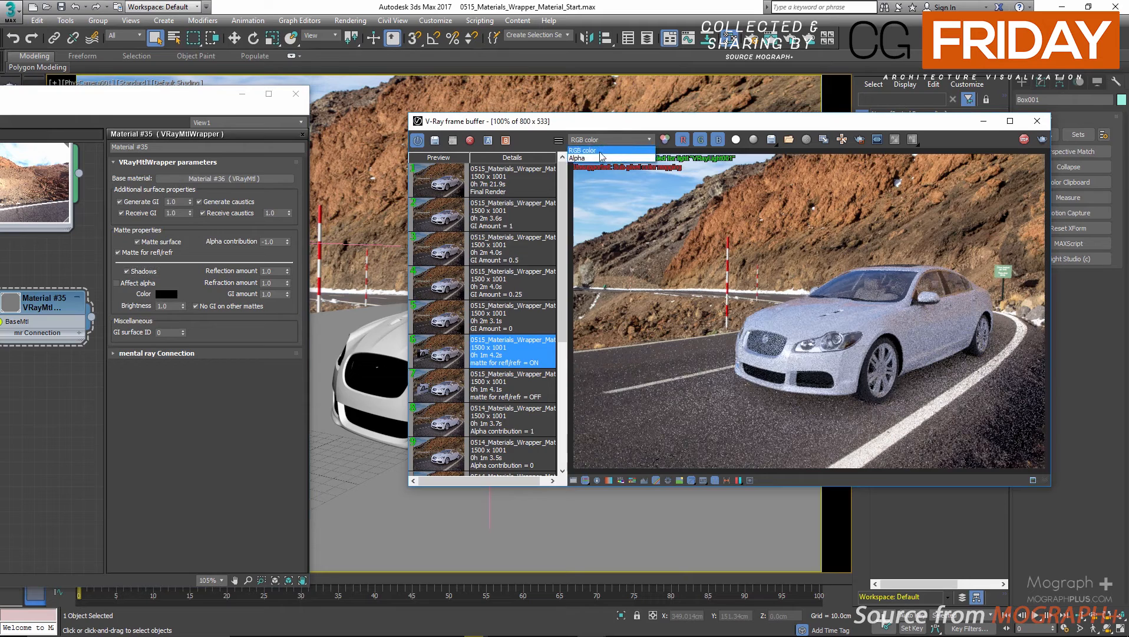
pyautogui.click(602, 158)
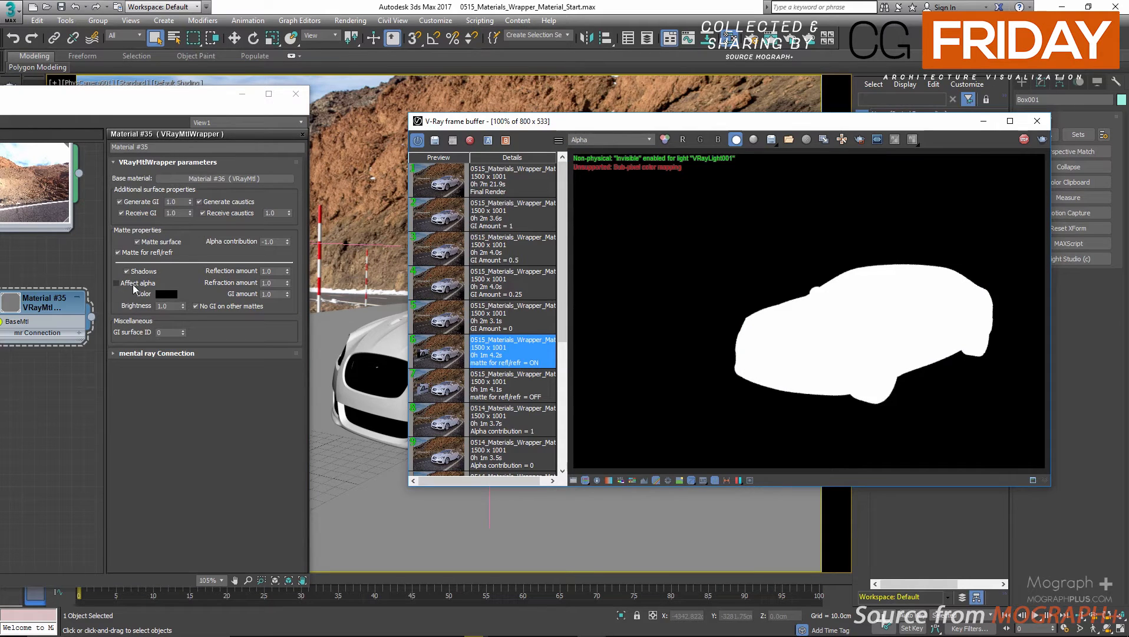
pyautogui.click(134, 287)
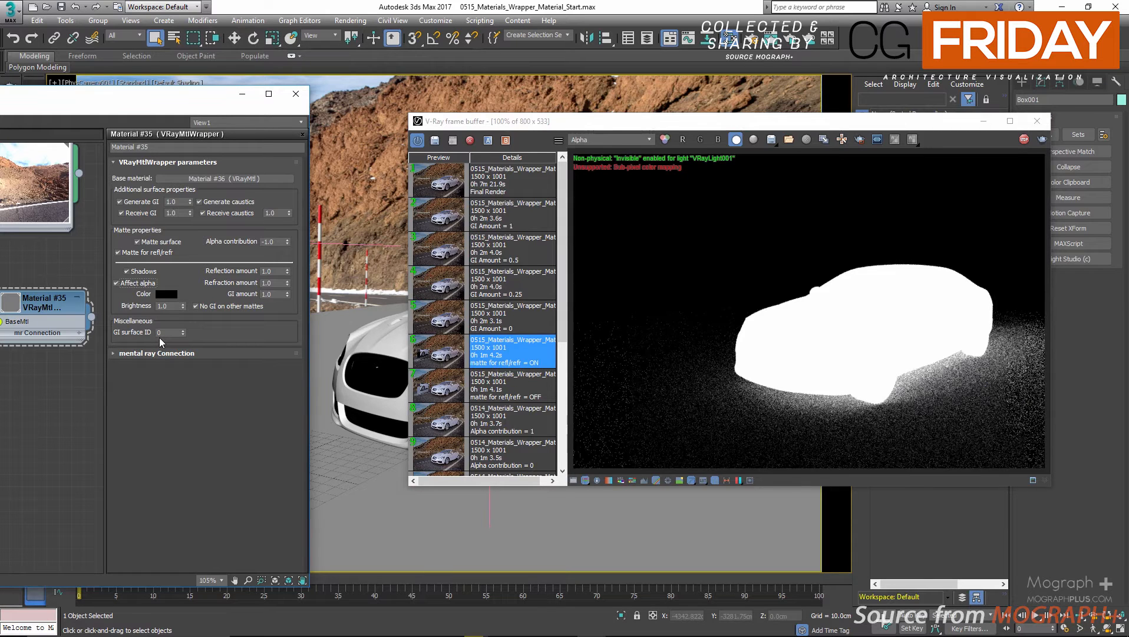
pyautogui.click(116, 282)
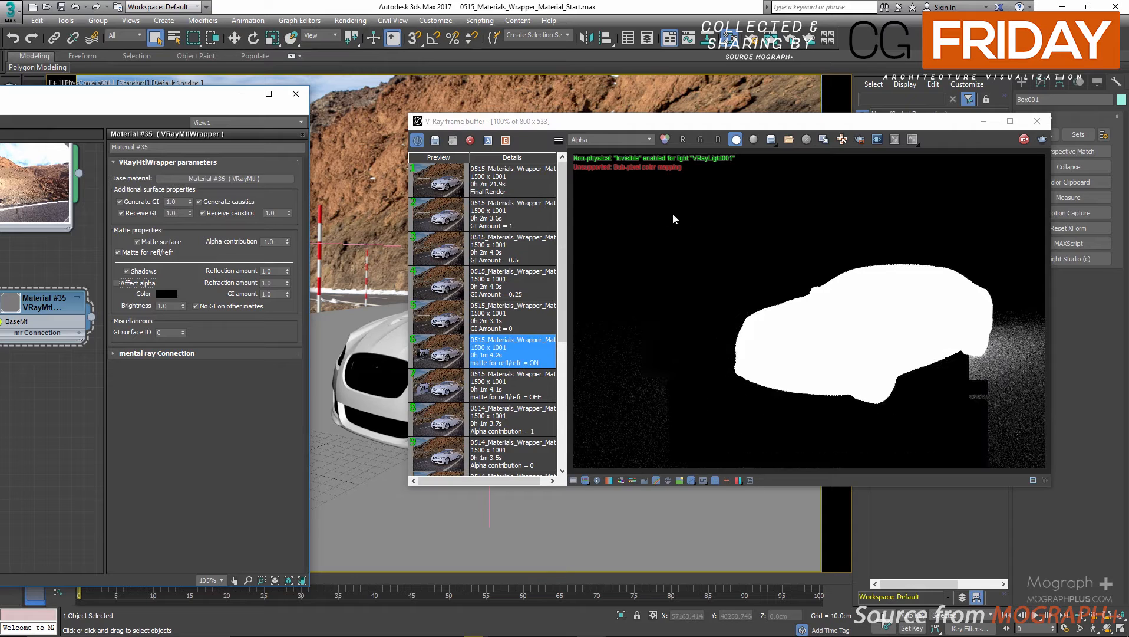
pyautogui.click(610, 139)
pyautogui.click(587, 149)
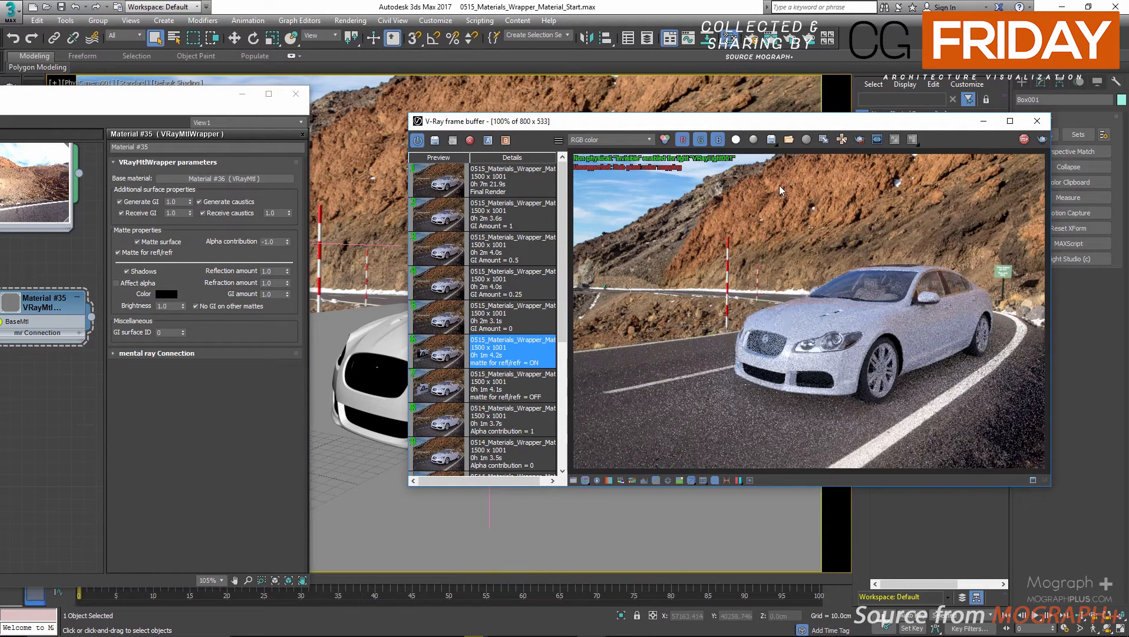
pyautogui.scroll(1, 870, 299)
pyautogui.scroll(1, 871, 299)
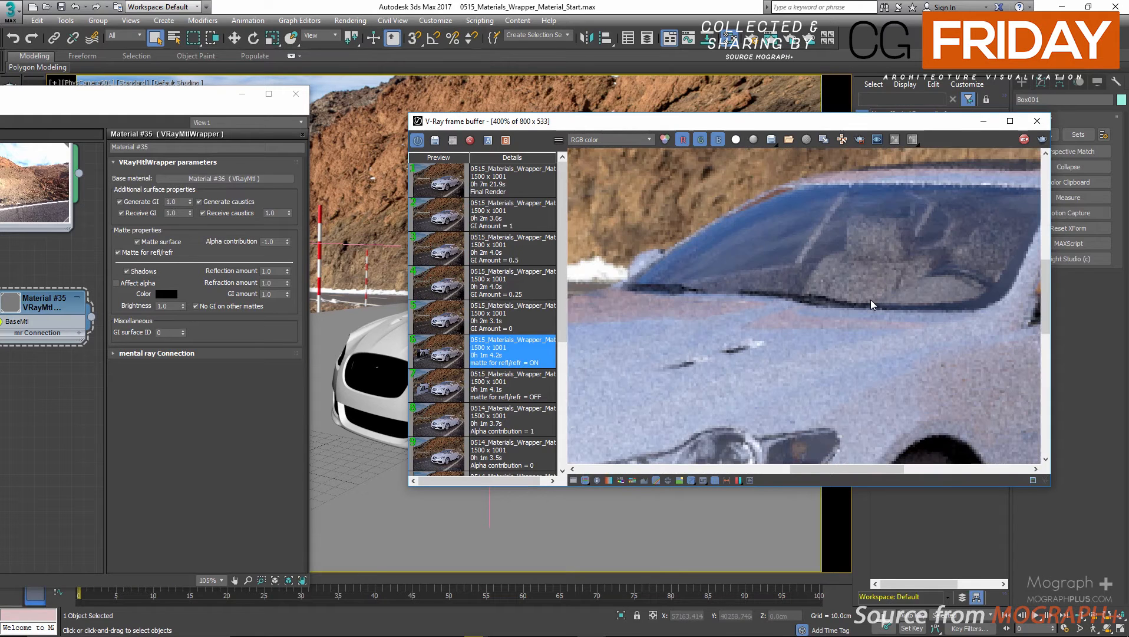
pyautogui.scroll(-2, 872, 304)
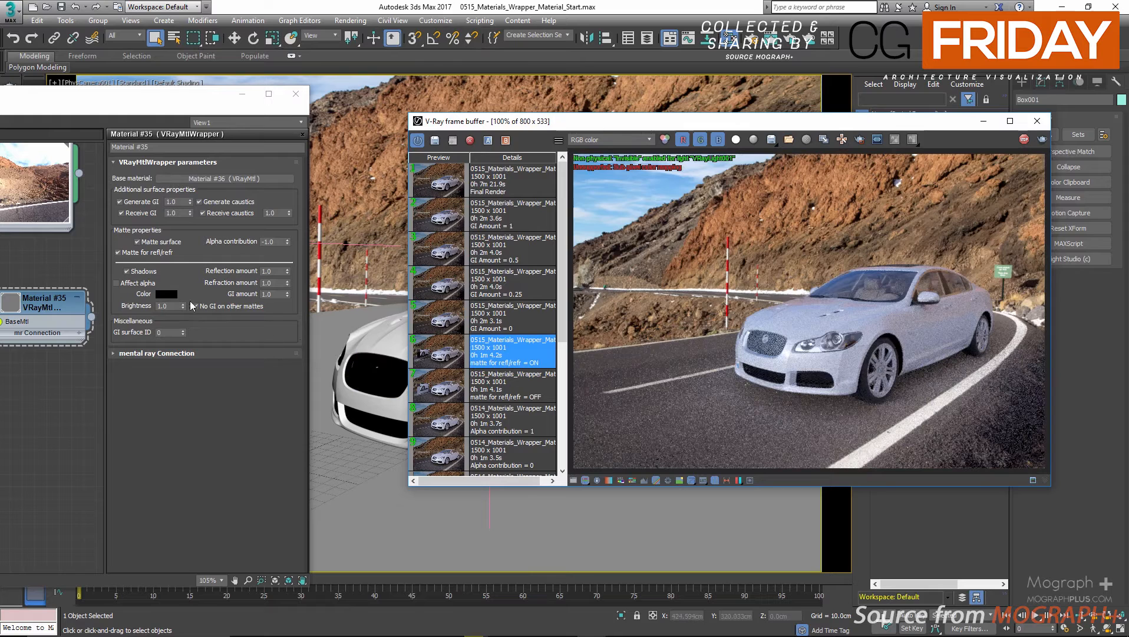
# Try pink, light blue and dark purple as the wrapper's matte shadow color and cancel the color change.
pyautogui.click(167, 293)
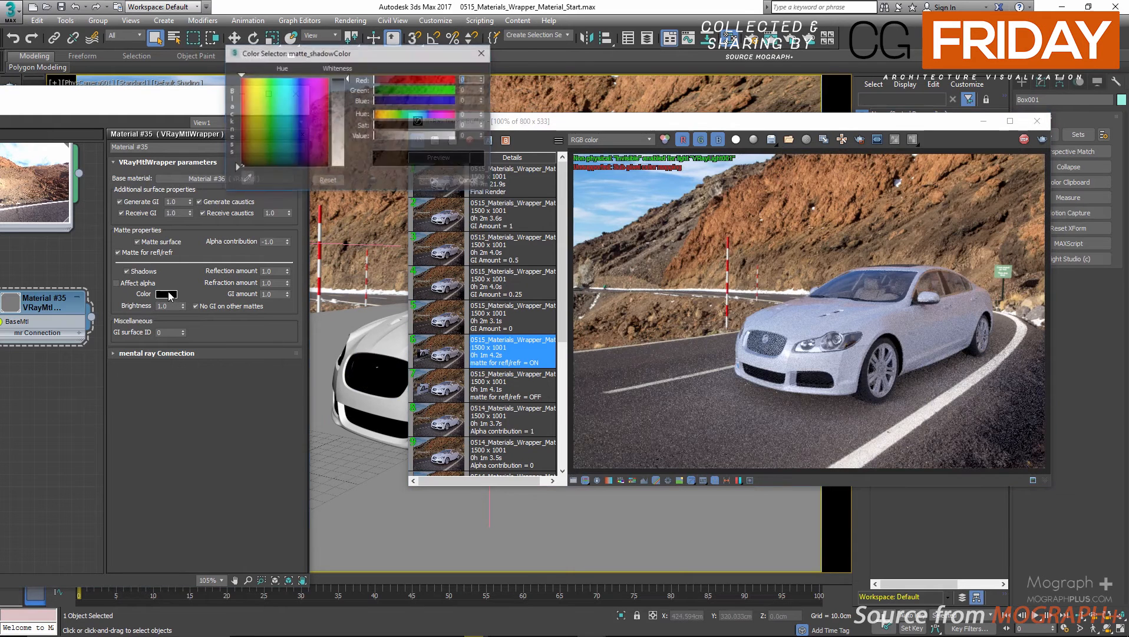
pyautogui.click(446, 116)
pyautogui.click(444, 127)
pyautogui.click(445, 139)
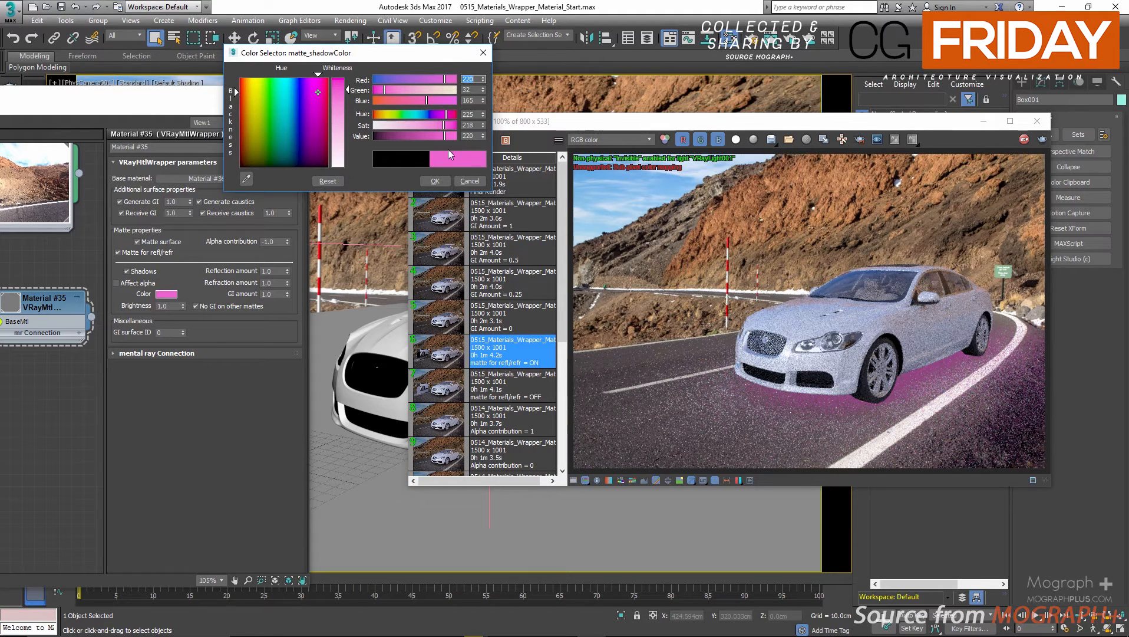
pyautogui.click(419, 113)
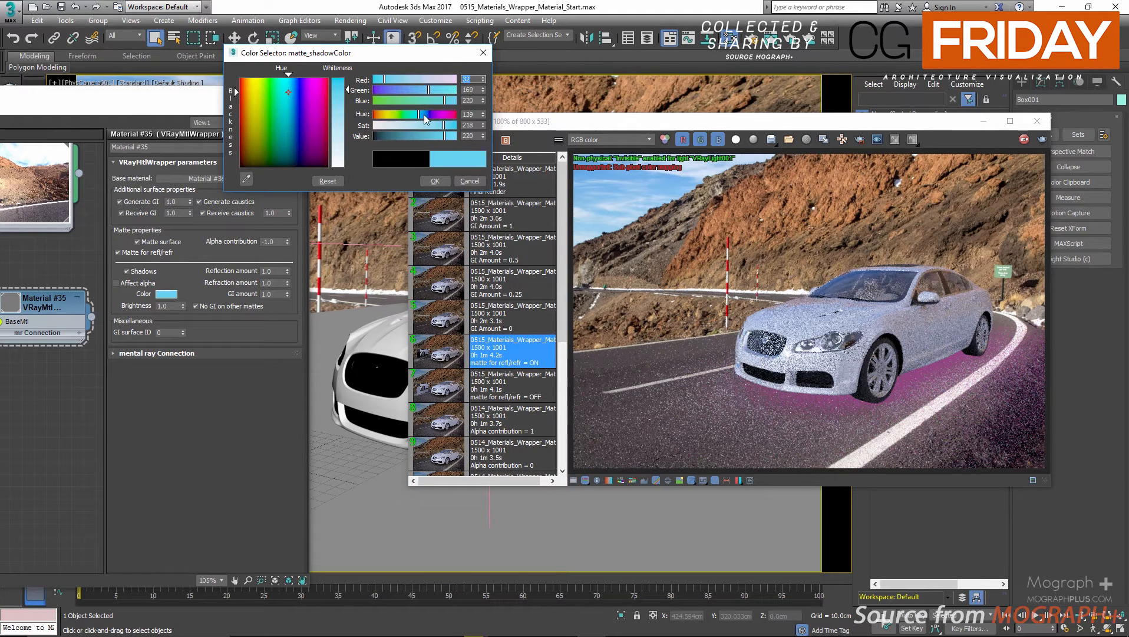
pyautogui.click(427, 115)
pyautogui.click(432, 115)
pyautogui.click(380, 136)
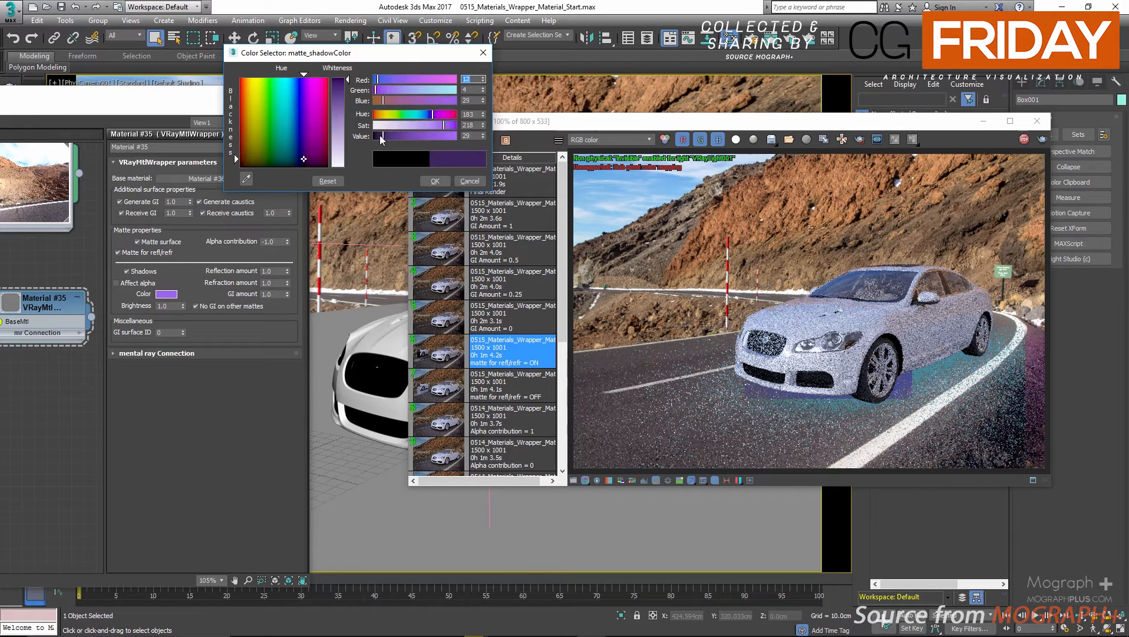
pyautogui.click(430, 113)
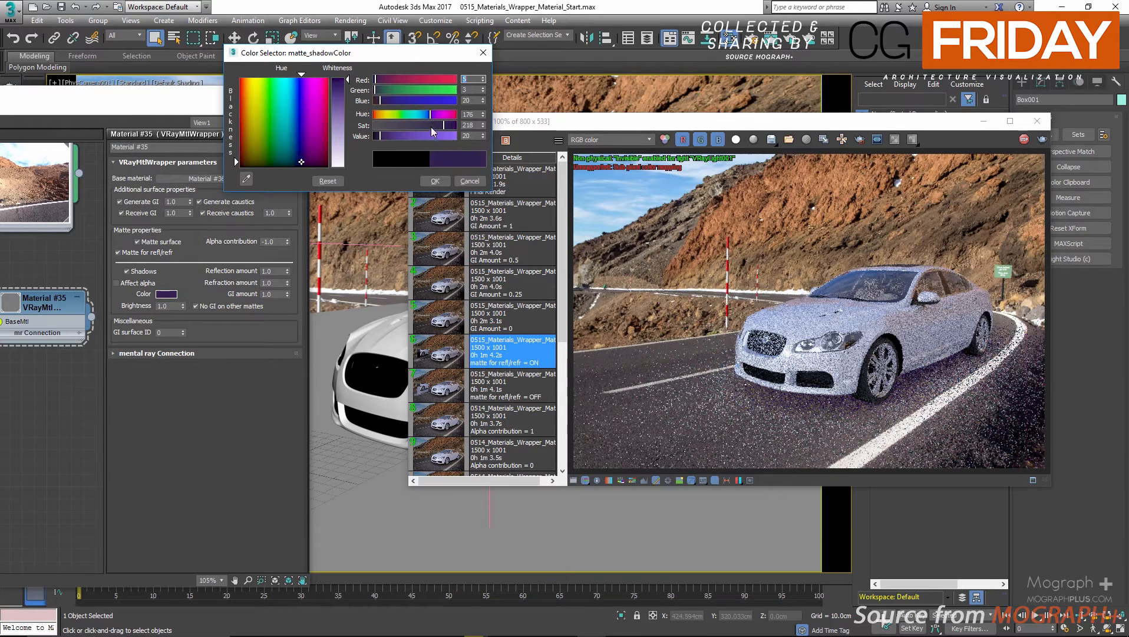
pyautogui.click(469, 181)
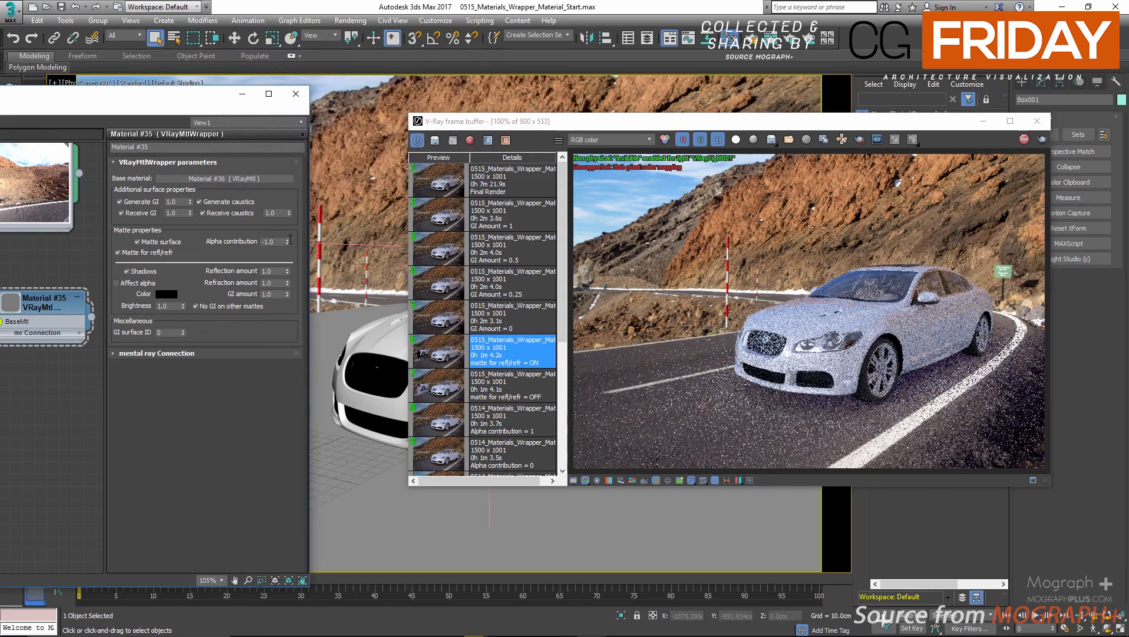
# Try matte shadow Brightness values of 0.5 and 0.0 on the wrapper and restore it to 1.0.
pyautogui.doubleClick(168, 306)
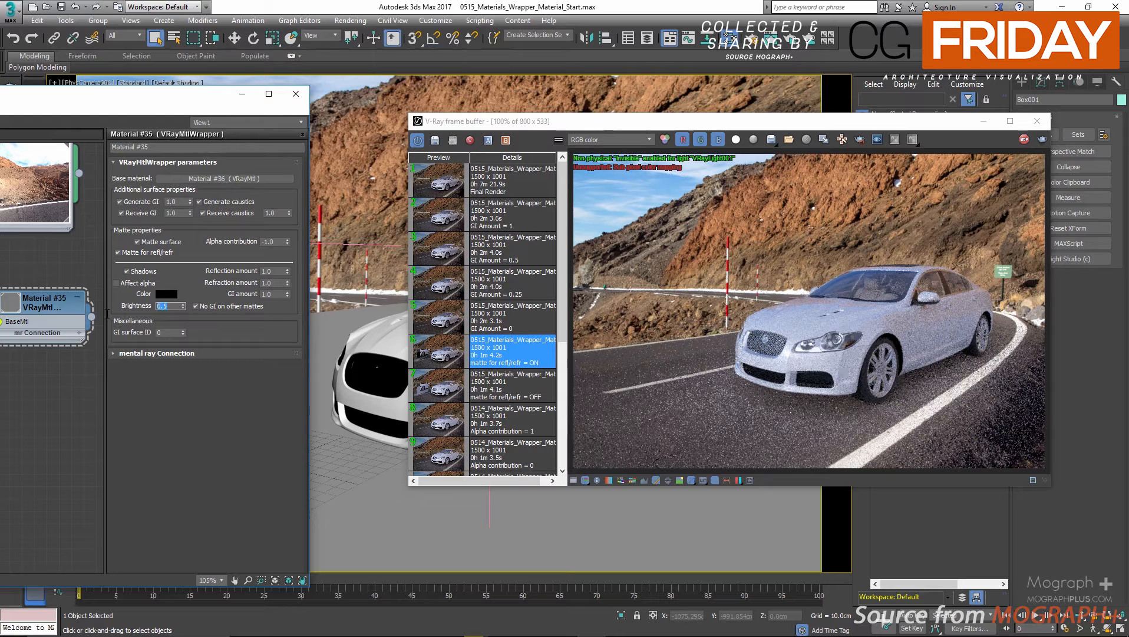
pyautogui.write('0.0')
pyautogui.press('Return')
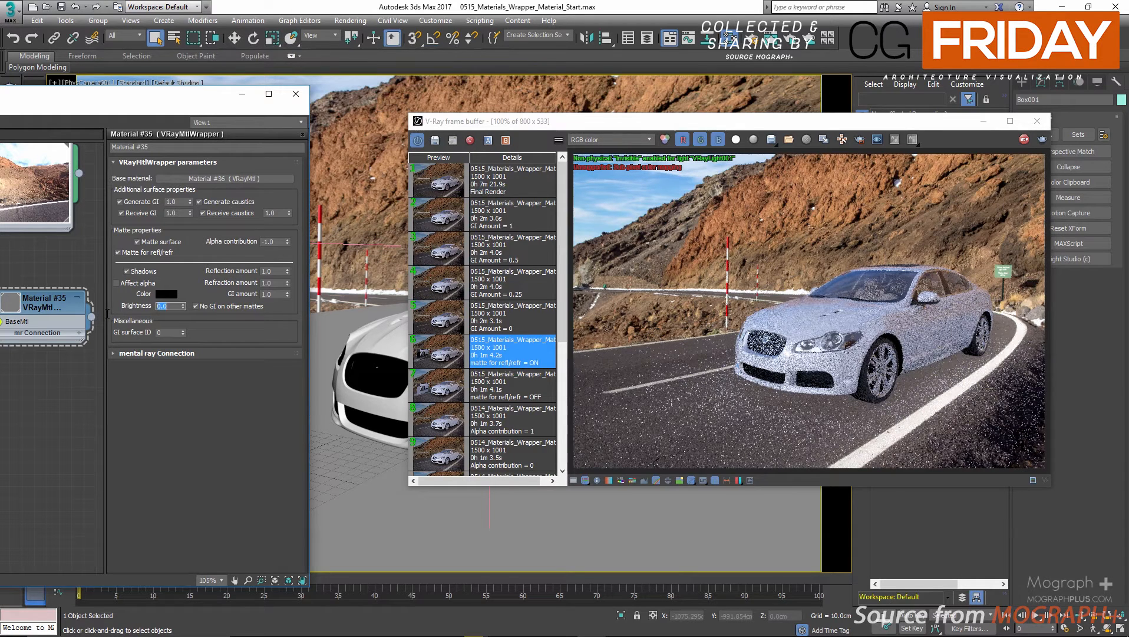
pyautogui.write('1.0')
pyautogui.press('Return')
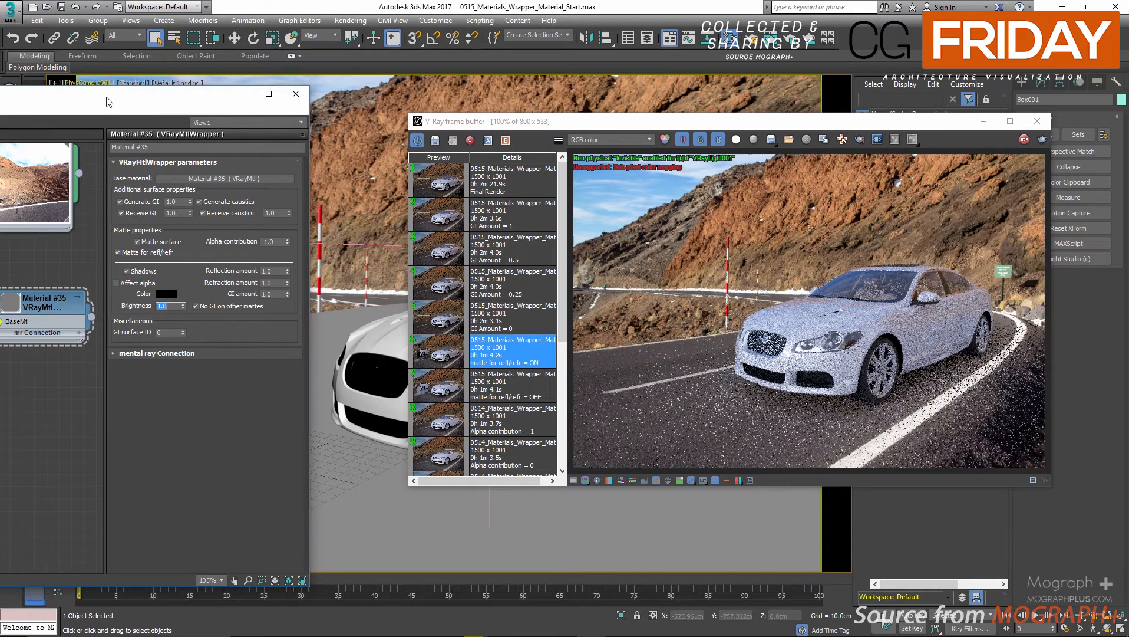
# Set the base VRayMtl's Reflect color to a grey with a value of 110.
pyautogui.moveTo(120, 103); pyautogui.dragTo(262, 91)
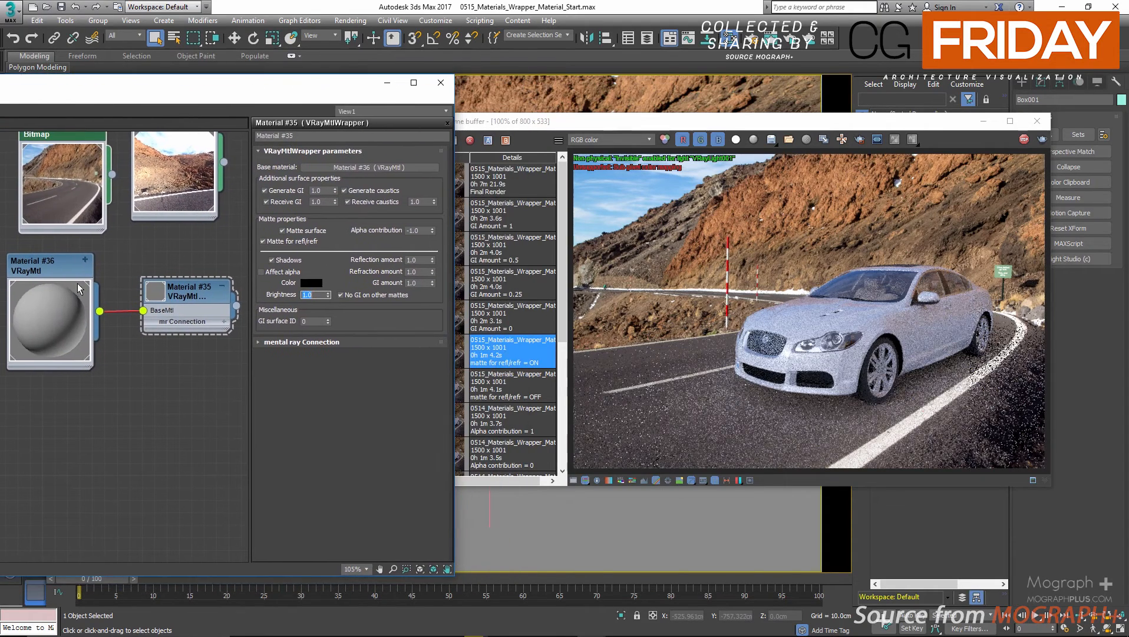
pyautogui.doubleClick(54, 269)
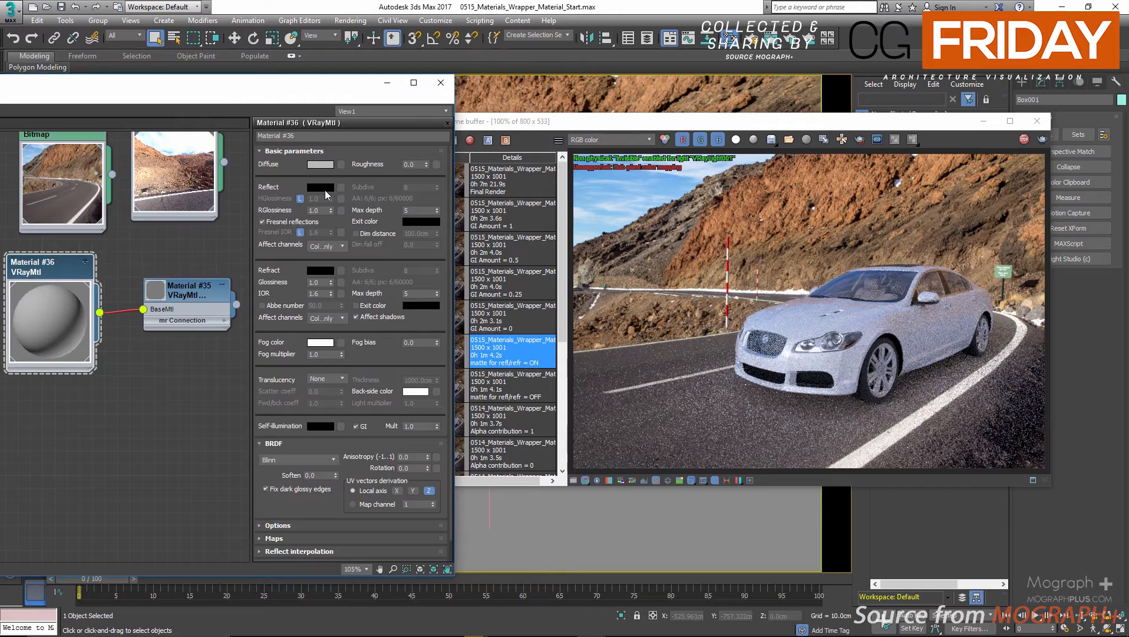
pyautogui.click(327, 189)
pyautogui.moveTo(399, 136); pyautogui.dragTo(429, 137)
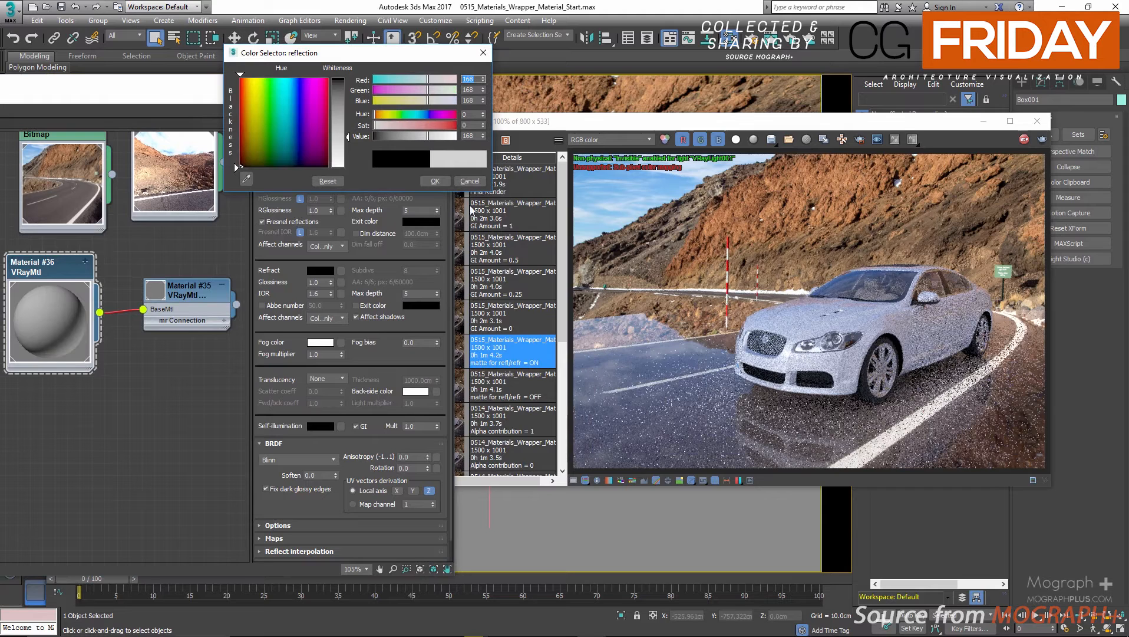
pyautogui.moveTo(413, 136); pyautogui.dragTo(409, 135)
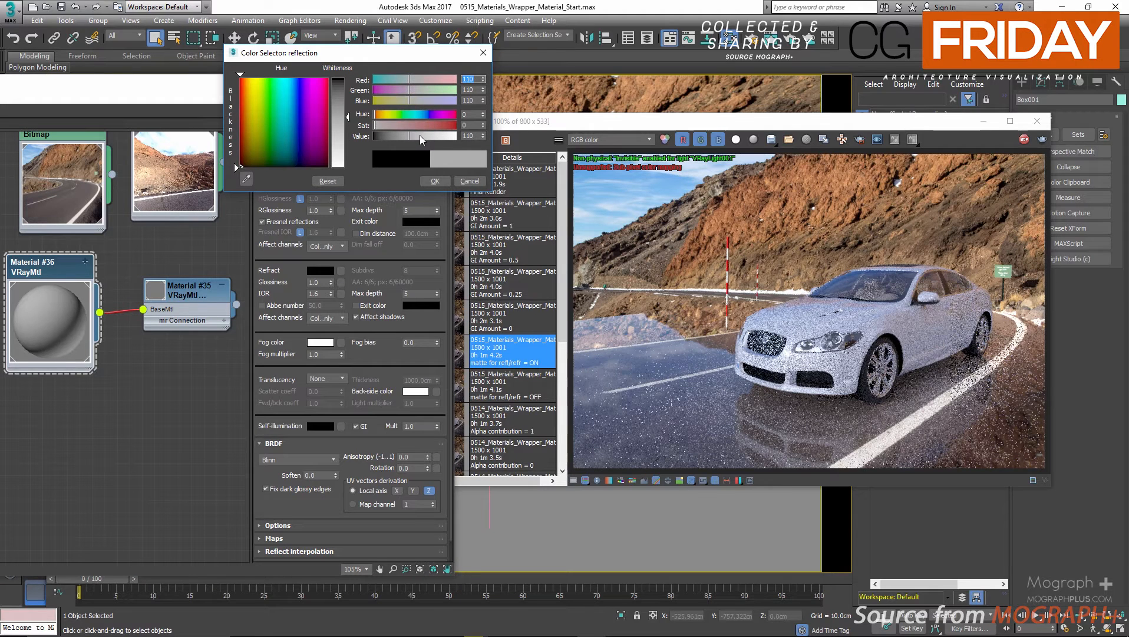
pyautogui.click(435, 181)
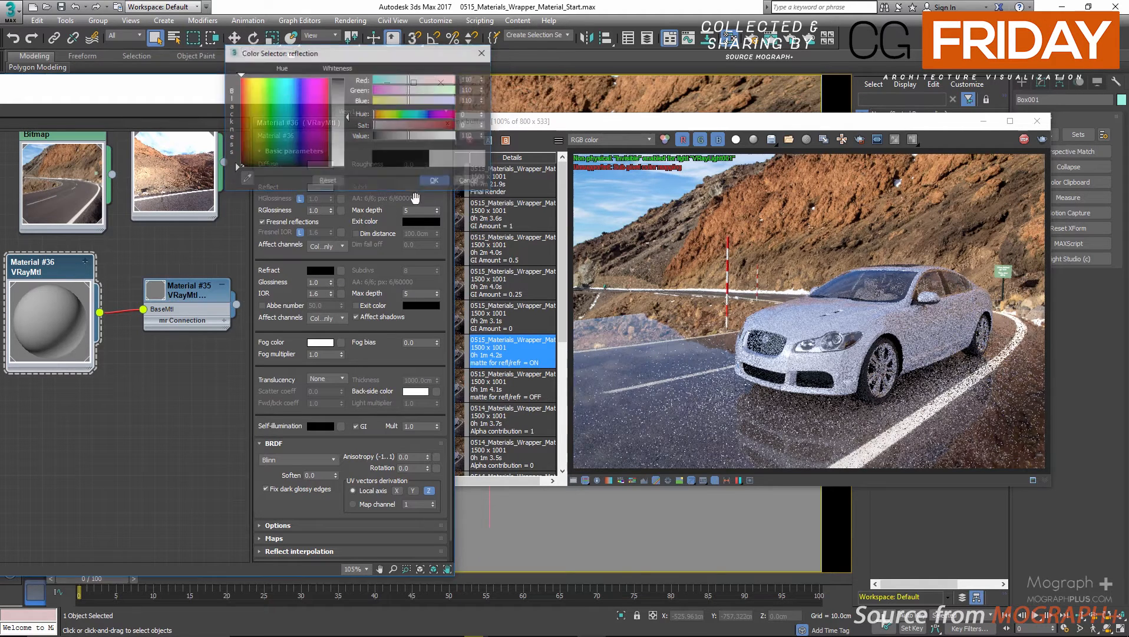
# Try an RGlossiness of 0.85 on the base VRayMtl.
pyautogui.doubleClick(317, 210)
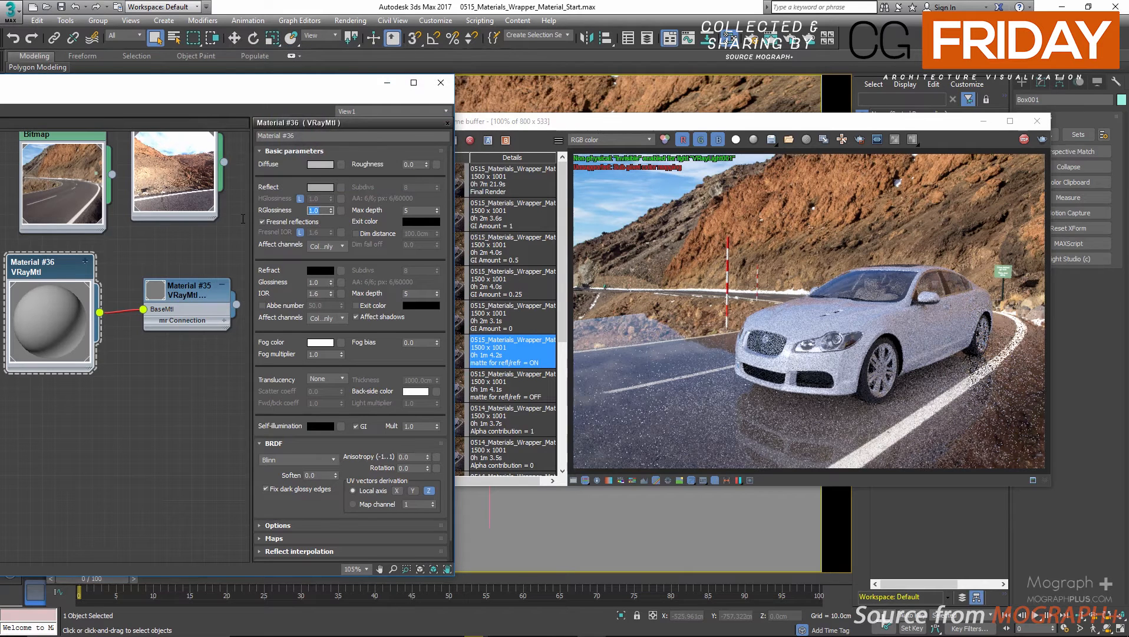
pyautogui.write('0.85')
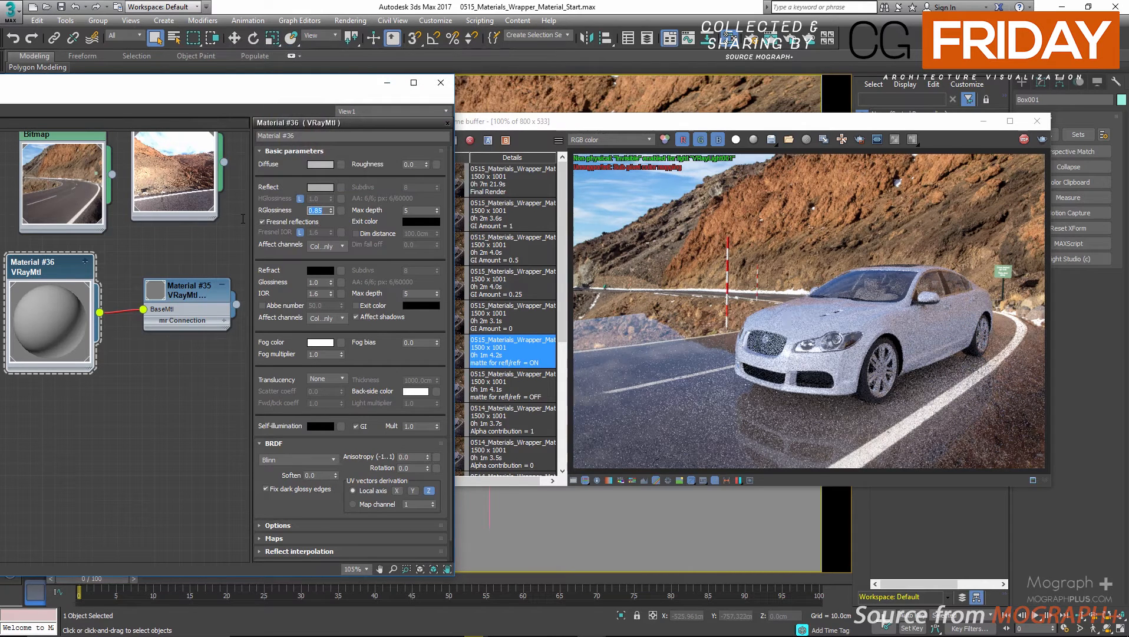
pyautogui.press('Return')
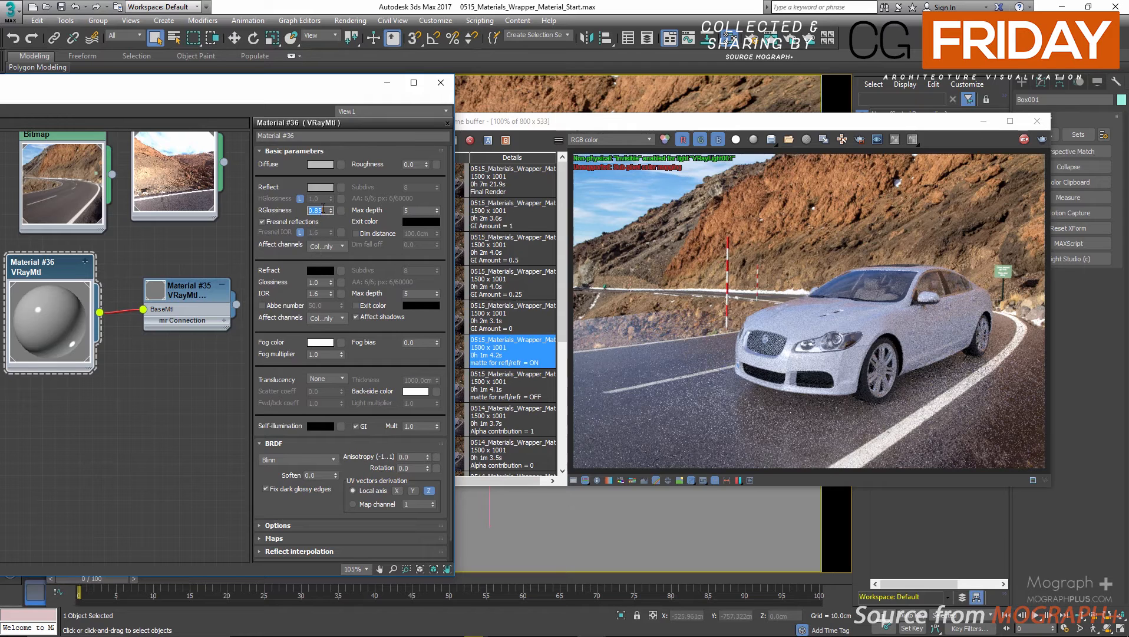
# Restore the base VRayMtl's RGlossiness to 1.0 and its Reflect color to black.
pyautogui.write('1')
pyautogui.press('Return')
pyautogui.click(324, 188)
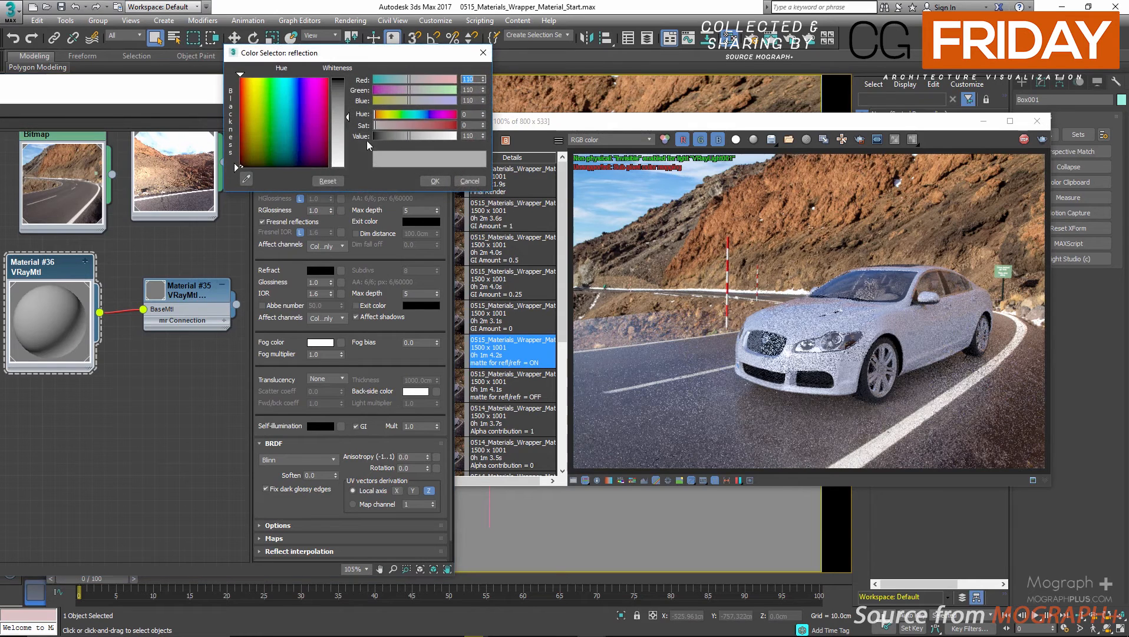
pyautogui.moveTo(433, 136); pyautogui.dragTo(375, 136)
pyautogui.click(434, 181)
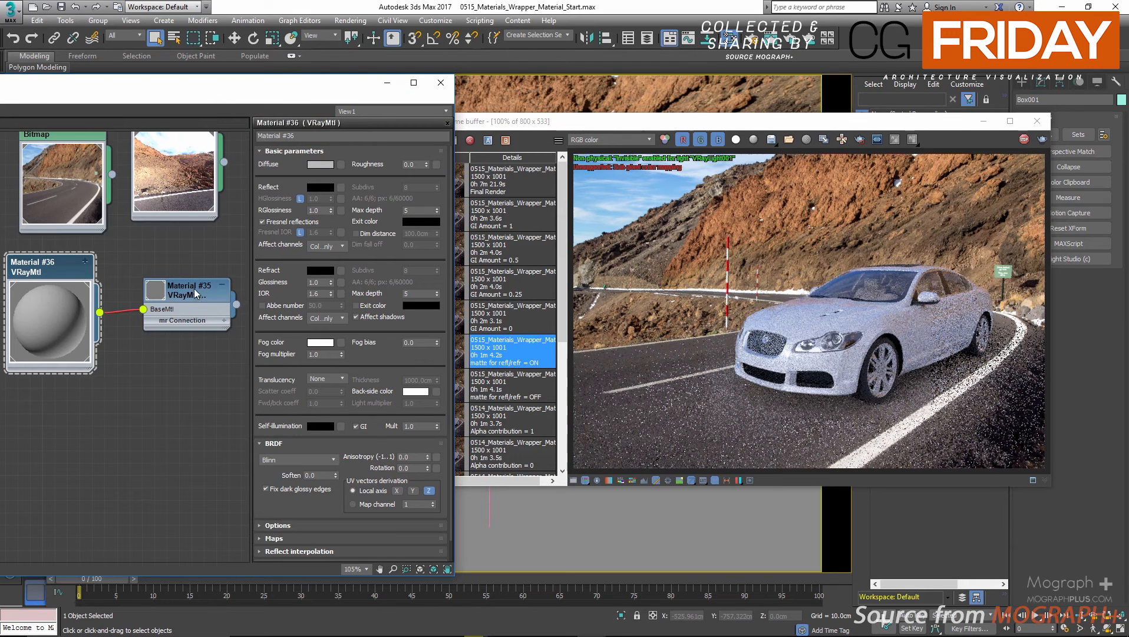
# Reopen the VRayMtlWrapper's parameters, try a matte GI amount of 0 and restore it to 1.0.
pyautogui.doubleClick(217, 307)
pyautogui.doubleClick(416, 271)
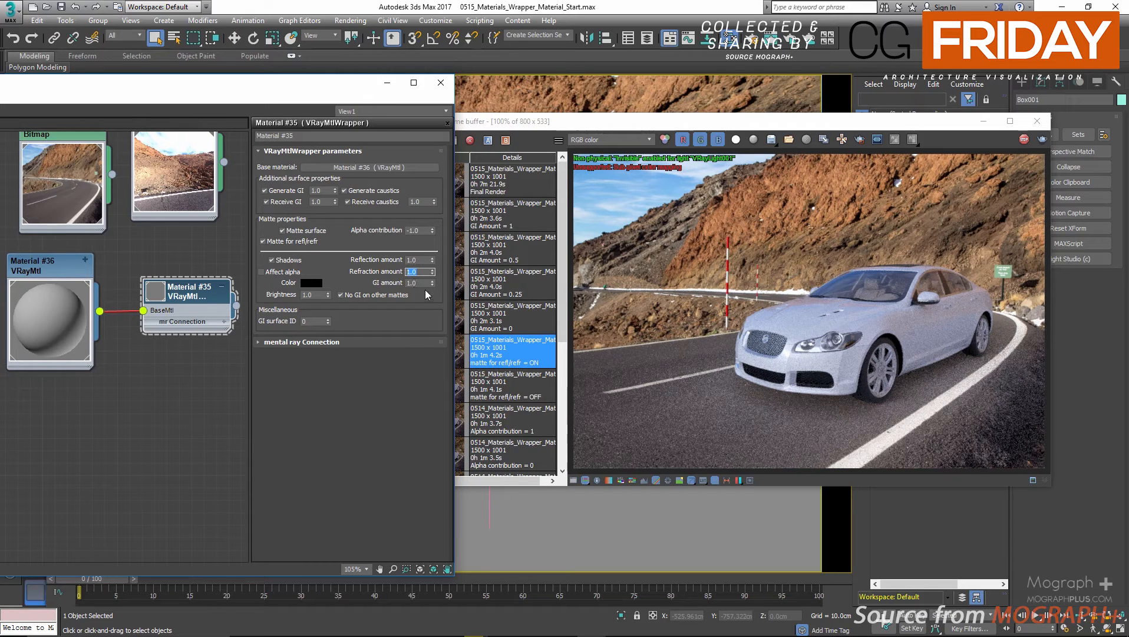
pyautogui.click(419, 283)
pyautogui.scroll(2, 767, 424)
pyautogui.scroll(-2, 791, 388)
pyautogui.write('0')
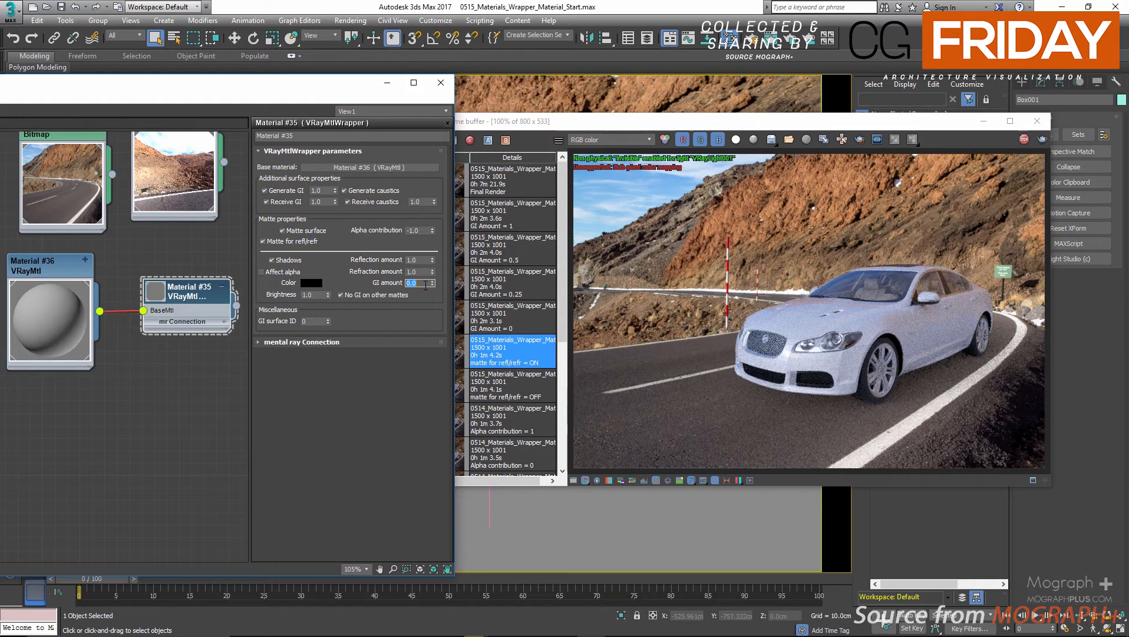
pyautogui.write('1')
pyautogui.press('Return')
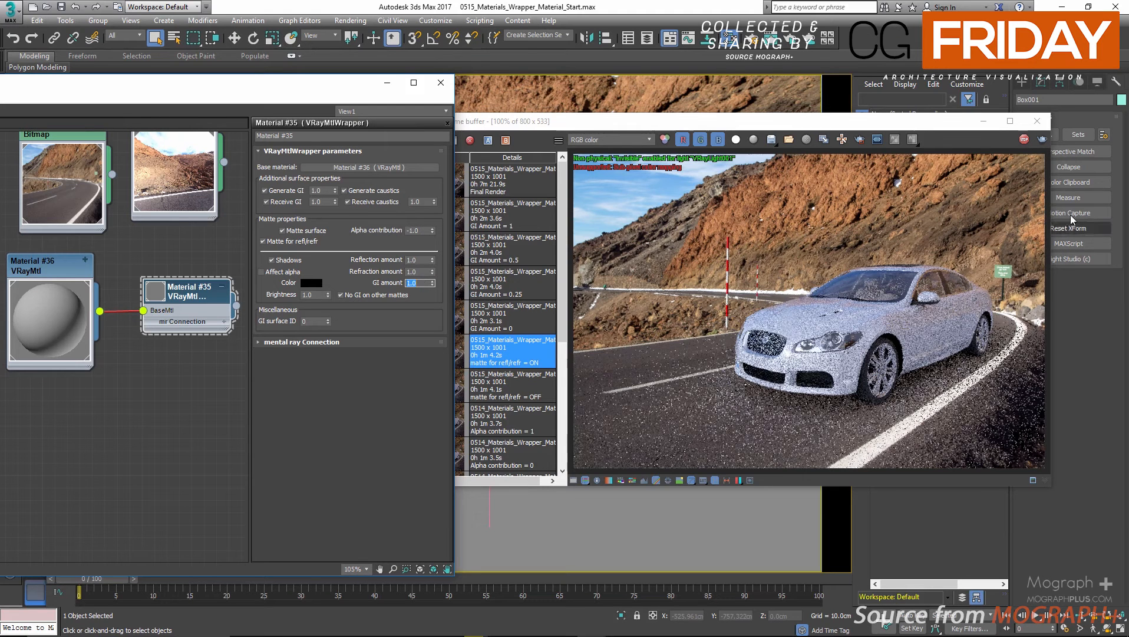
# Stop the interactive render, clear all frame buffer channels, and move the material editor clear of the render history.
pyautogui.click(1025, 141)
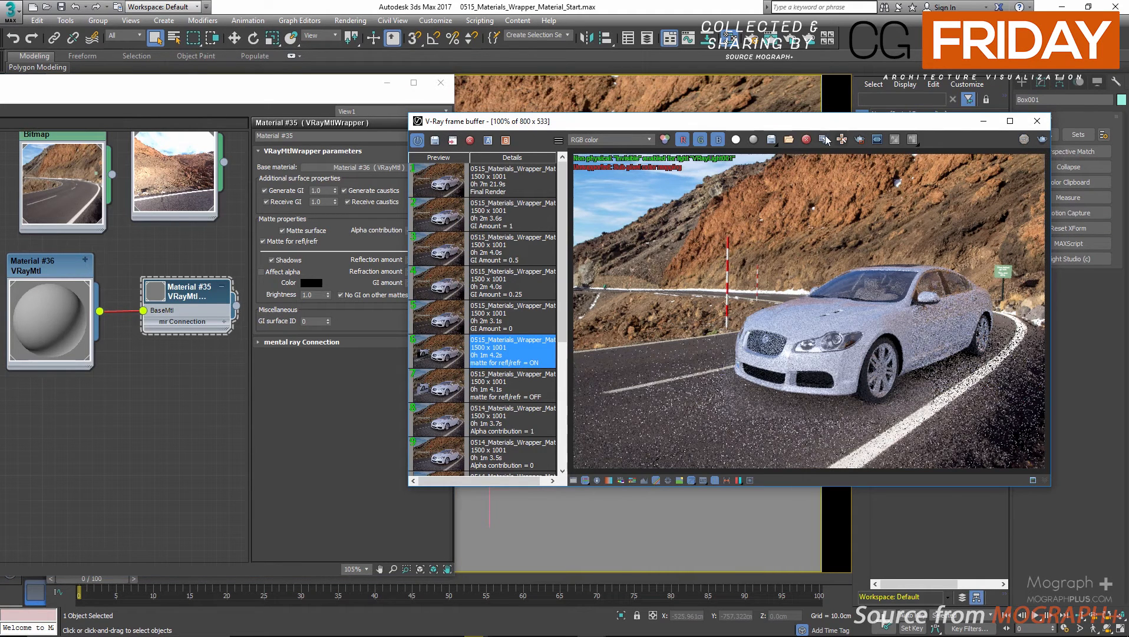
pyautogui.click(807, 139)
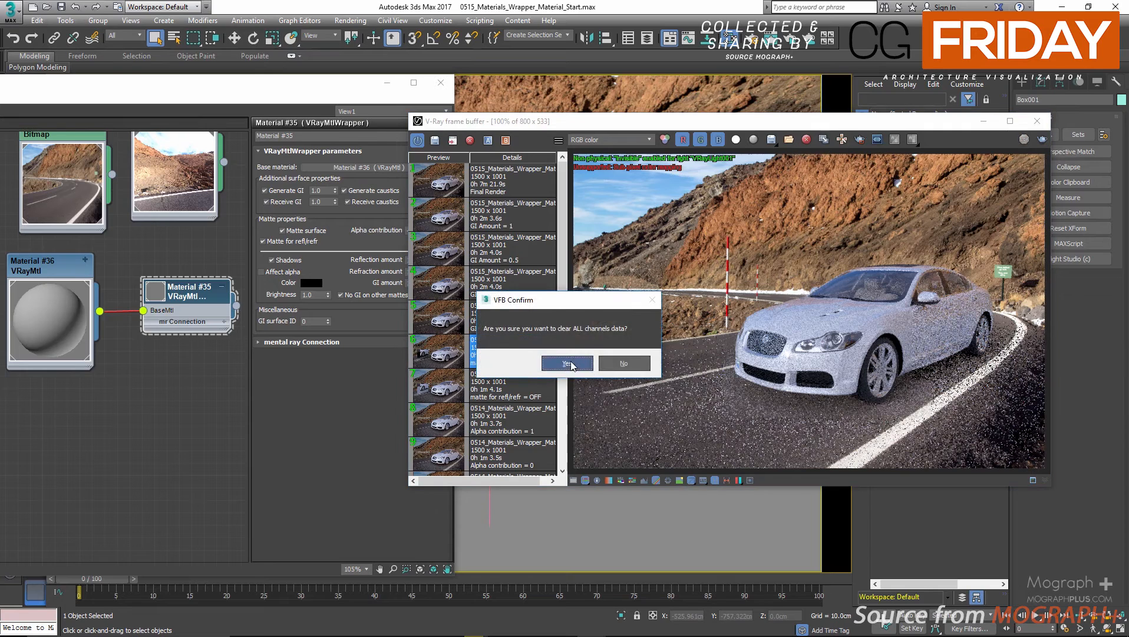
pyautogui.click(567, 362)
pyautogui.click(355, 98)
pyautogui.moveTo(350, 93); pyautogui.dragTo(243, 96)
# Set the wrapper's GI amount to 0 and load the saved GI Amount = 0 render from the history.
pyautogui.click(446, 327)
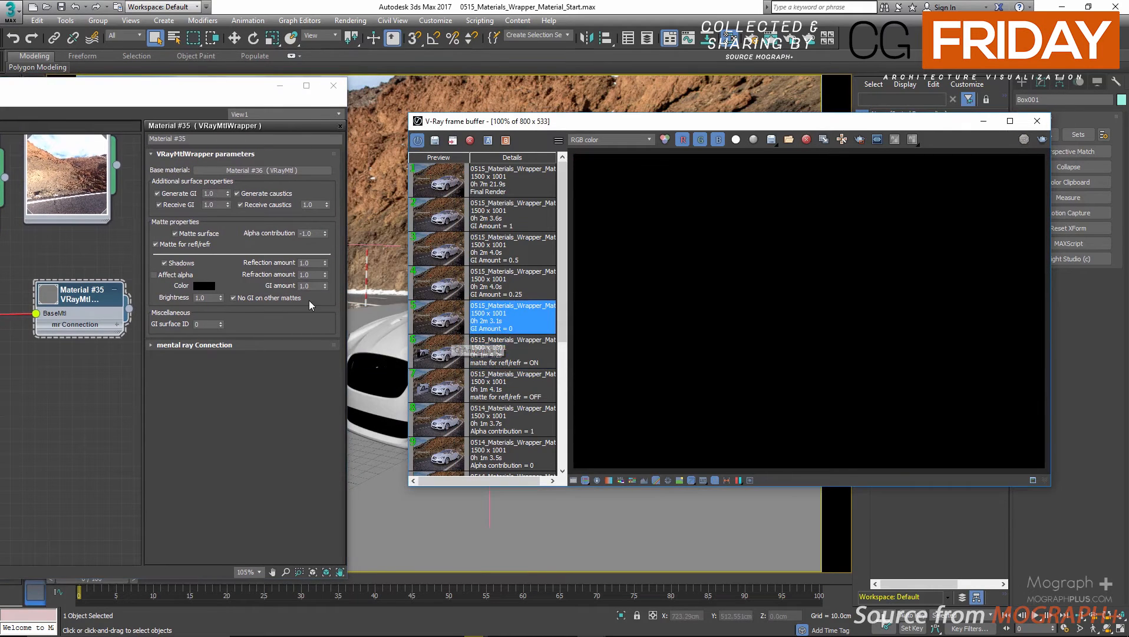
pyautogui.doubleClick(310, 286)
pyautogui.write('0')
pyautogui.press('Return')
pyautogui.doubleClick(439, 324)
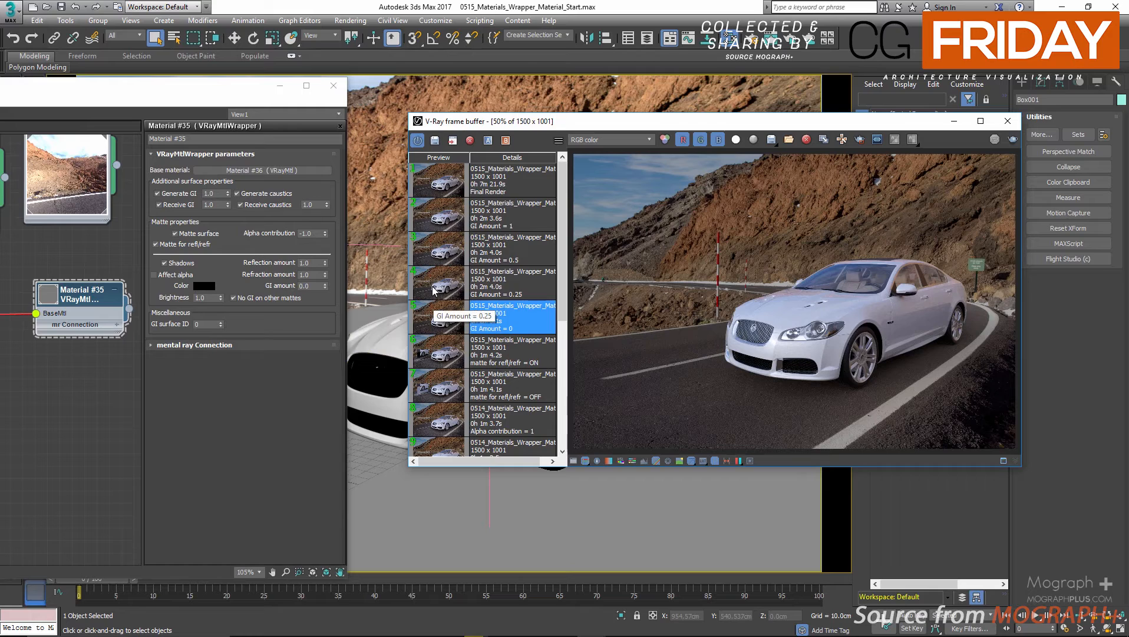
# Compare the saved renders for GI Amount 0.25, 0.5 and 1 with the one for 0.
pyautogui.click(433, 290)
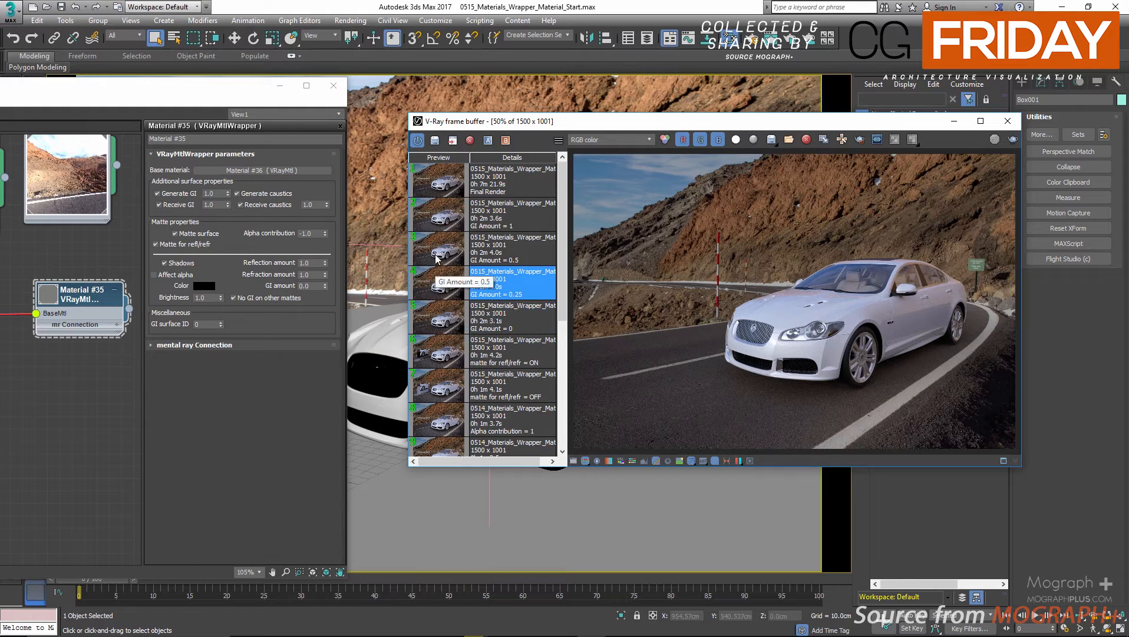
pyautogui.click(437, 258)
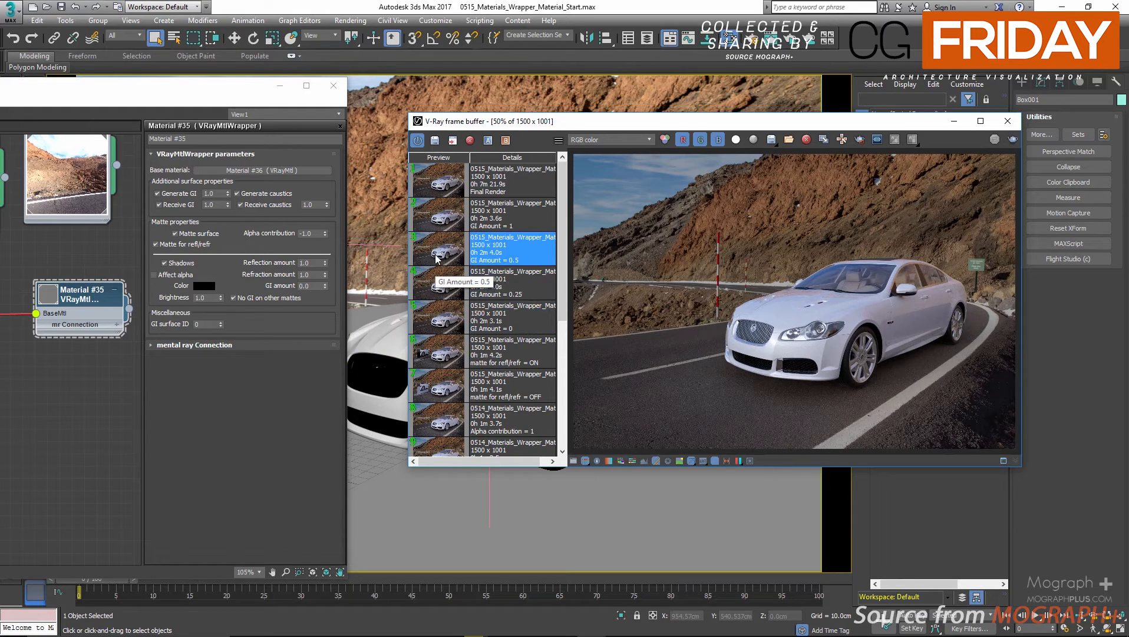
pyautogui.click(438, 224)
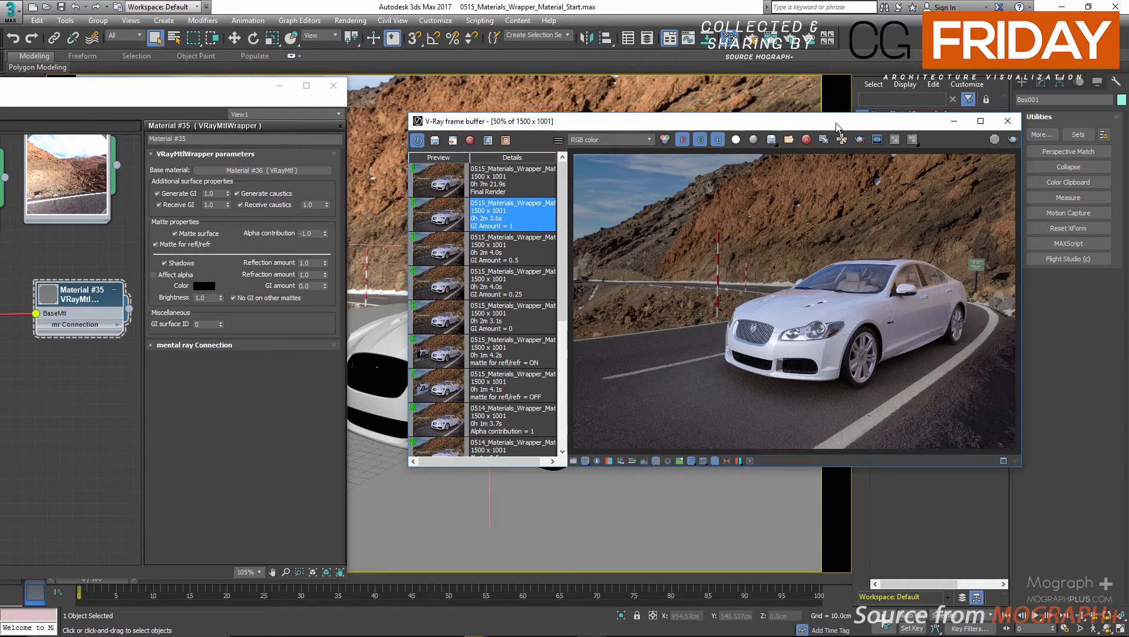
pyautogui.click(443, 323)
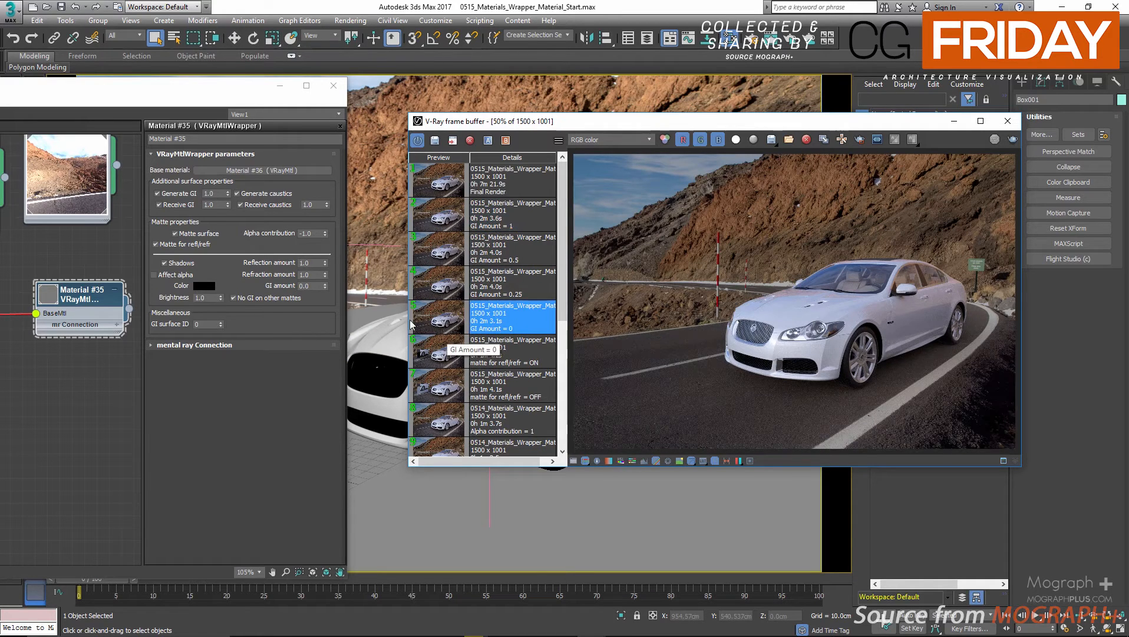
# Set the wrapper's GI amount to 0.15.
pyautogui.click(304, 285)
pyautogui.write('0.1')
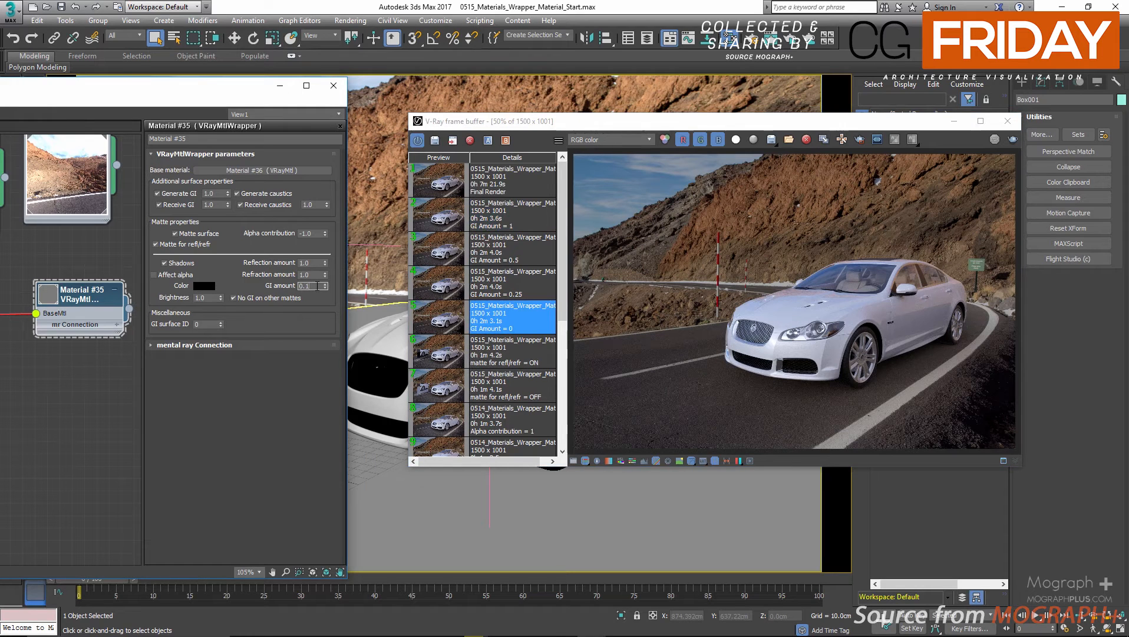
pyautogui.write('5')
pyautogui.press('Return')
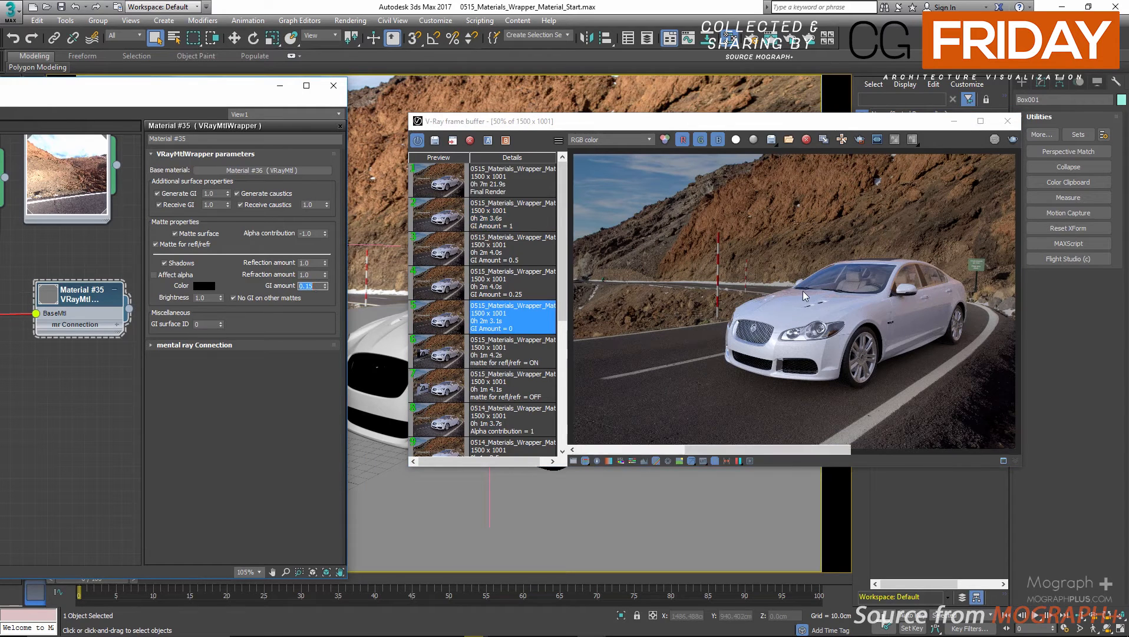
# Inspect the car's hood and windshield up close in the render and disable the wrapper's No GI on other mattes option.
pyautogui.scroll(2, 803, 290)
pyautogui.moveTo(885, 282); pyautogui.dragTo(764, 292, button='middle')
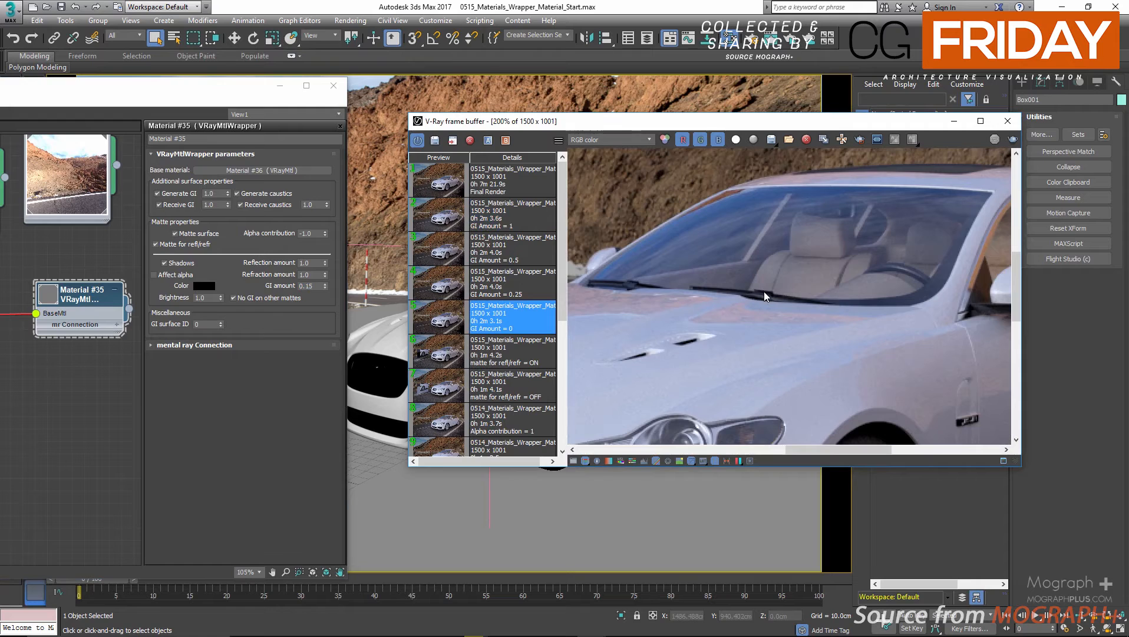
pyautogui.scroll(-1, 764, 292)
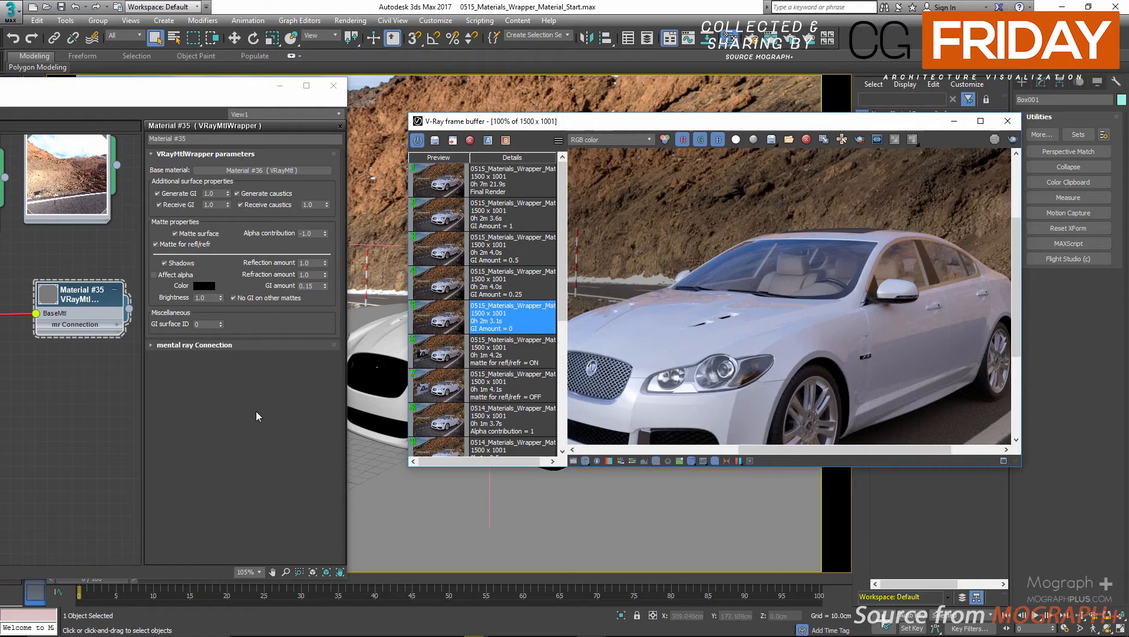
pyautogui.click(266, 299)
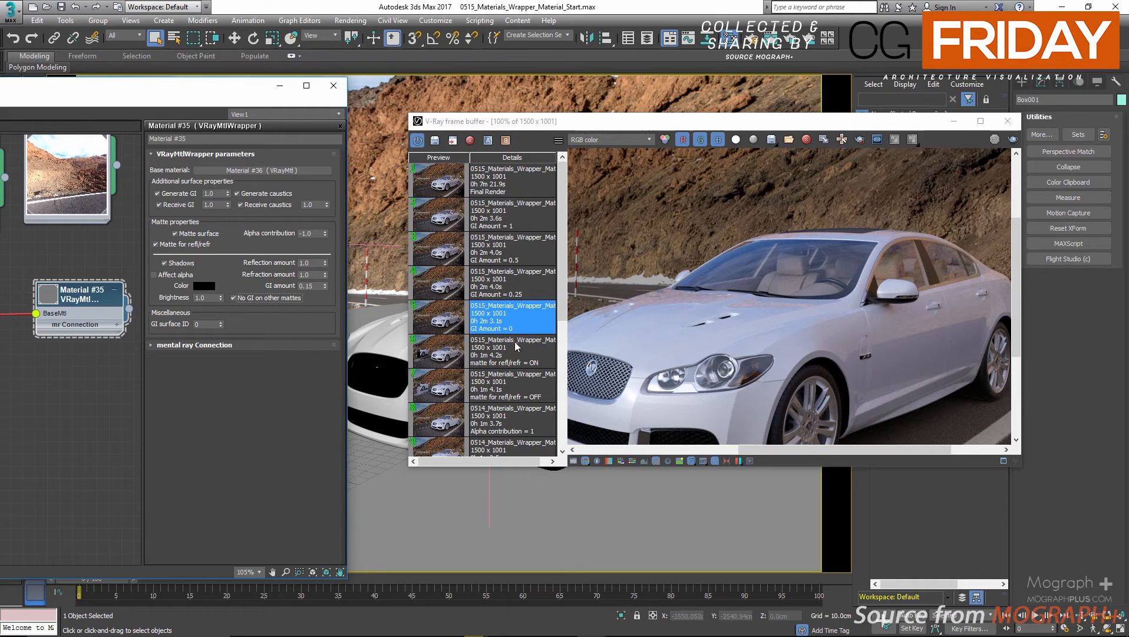
# Load the saved Final Render from the history and check the V-Ray properties of the ground plane.
pyautogui.click(501, 180)
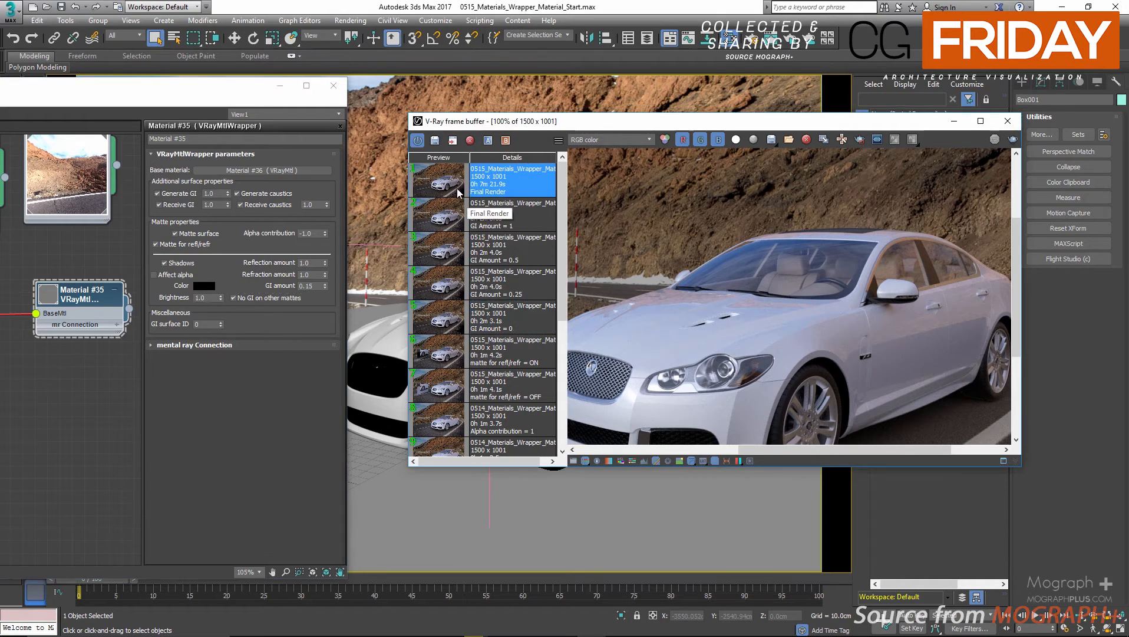
pyautogui.moveTo(645, 125); pyautogui.dragTo(713, 143)
pyautogui.click(433, 514)
pyautogui.rightClick(435, 446)
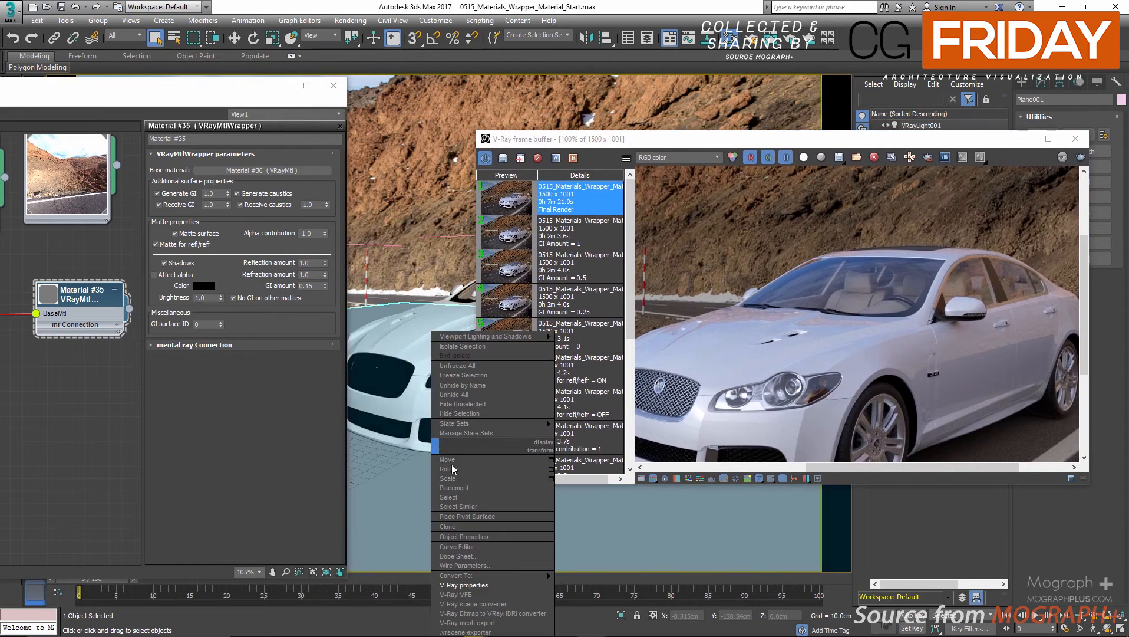
pyautogui.rightClick(458, 450)
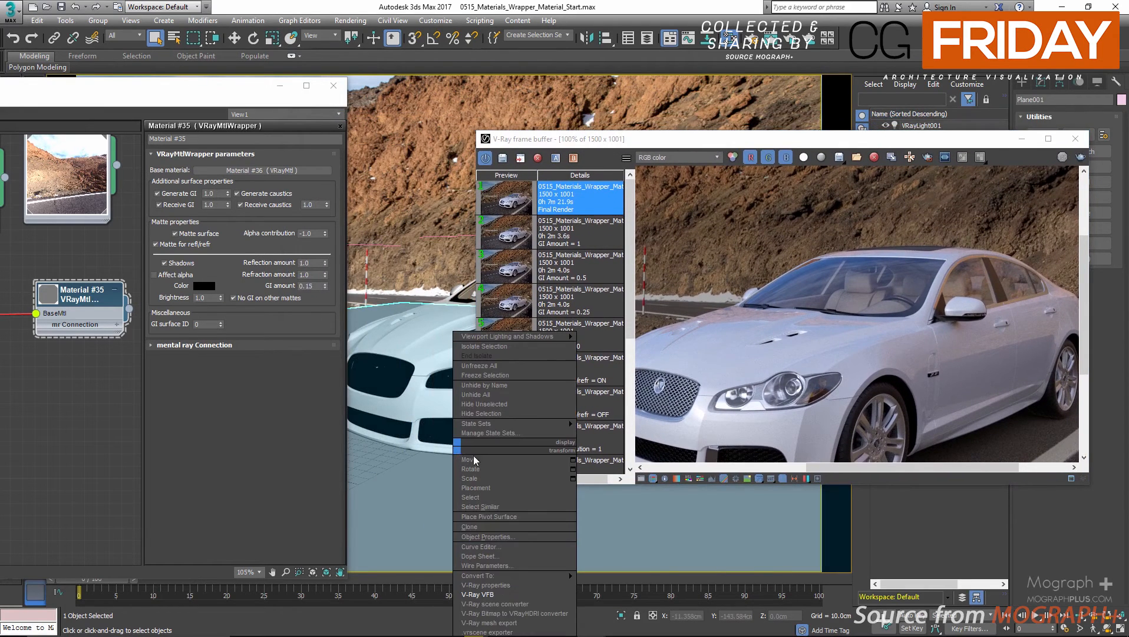
pyautogui.click(512, 585)
pyautogui.click(717, 188)
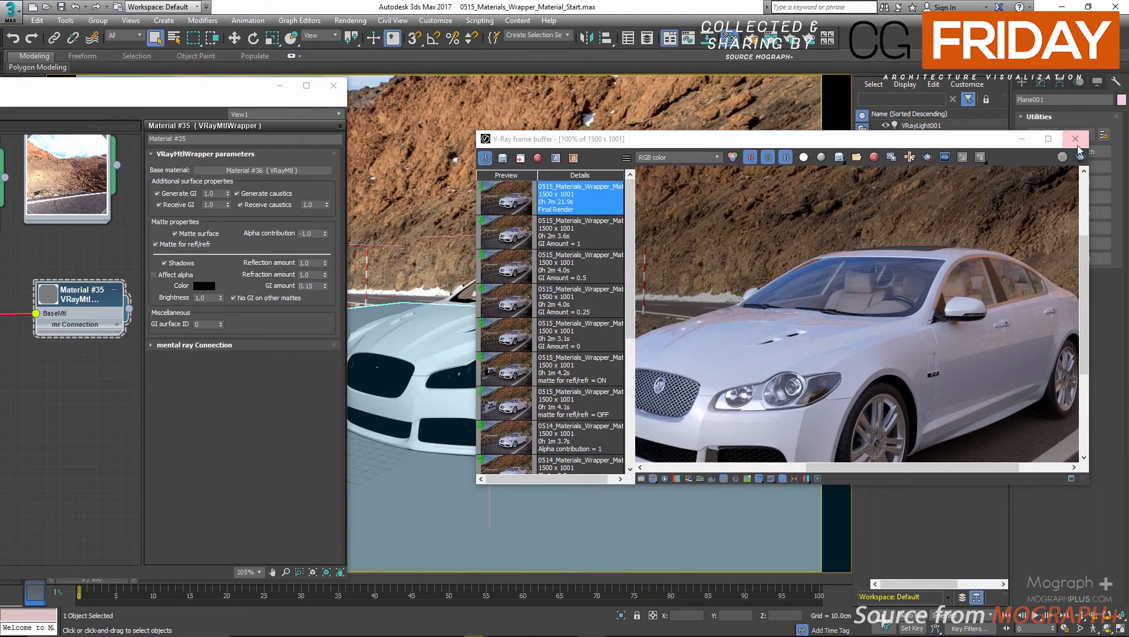
# Open the render setup and set its target to Production Rendering Mode.
pyautogui.moveTo(114, 101); pyautogui.dragTo(119, 213)
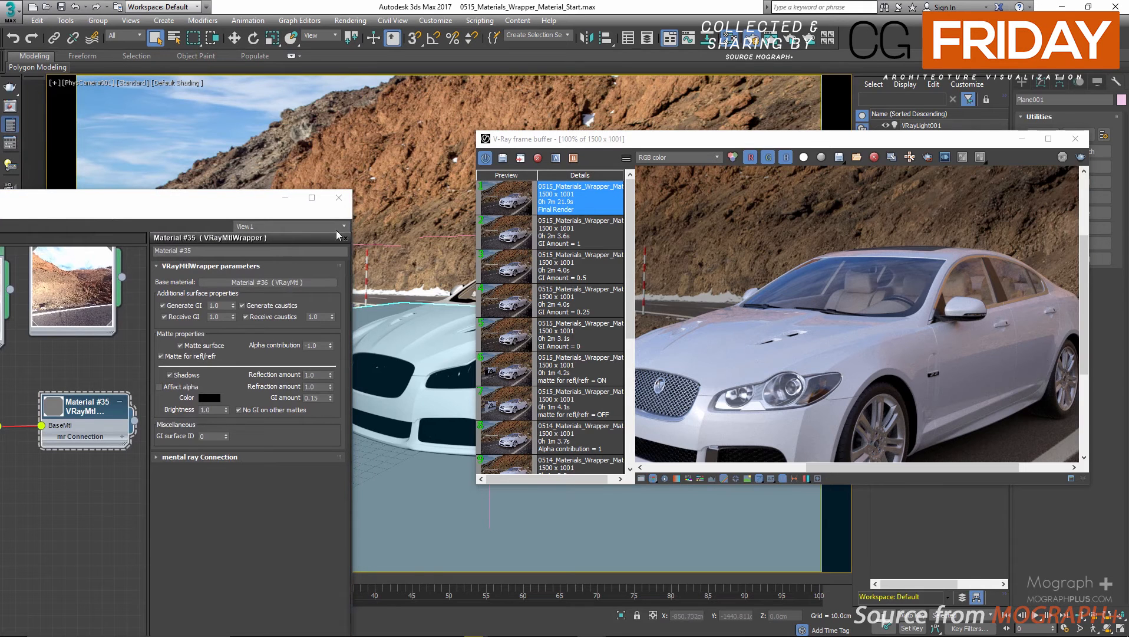
pyautogui.press('F10')
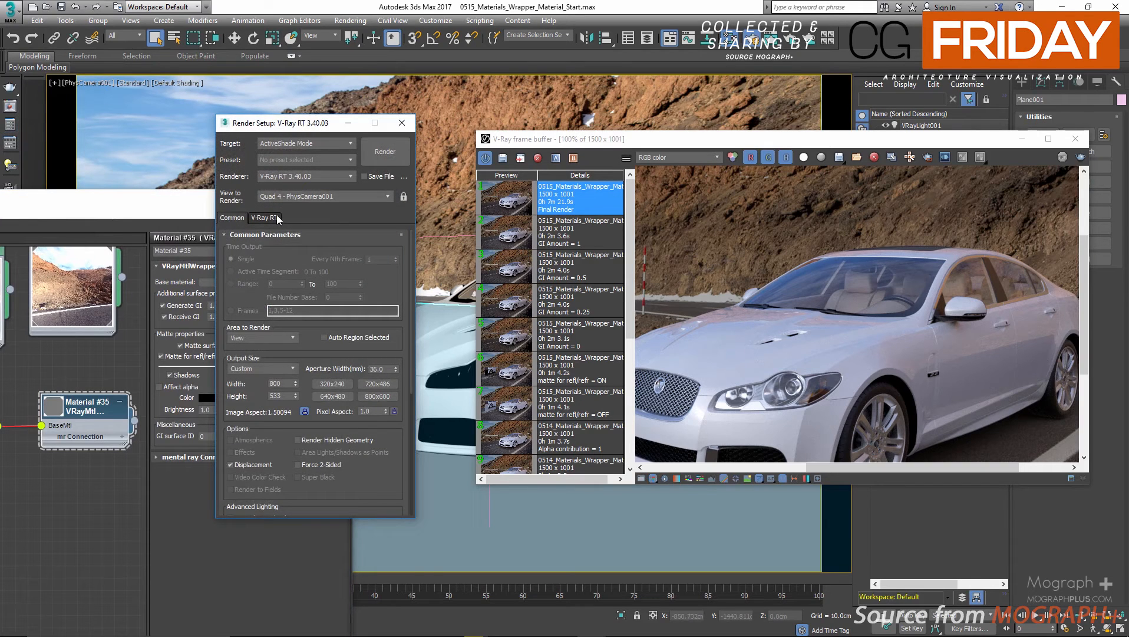
pyautogui.click(305, 145)
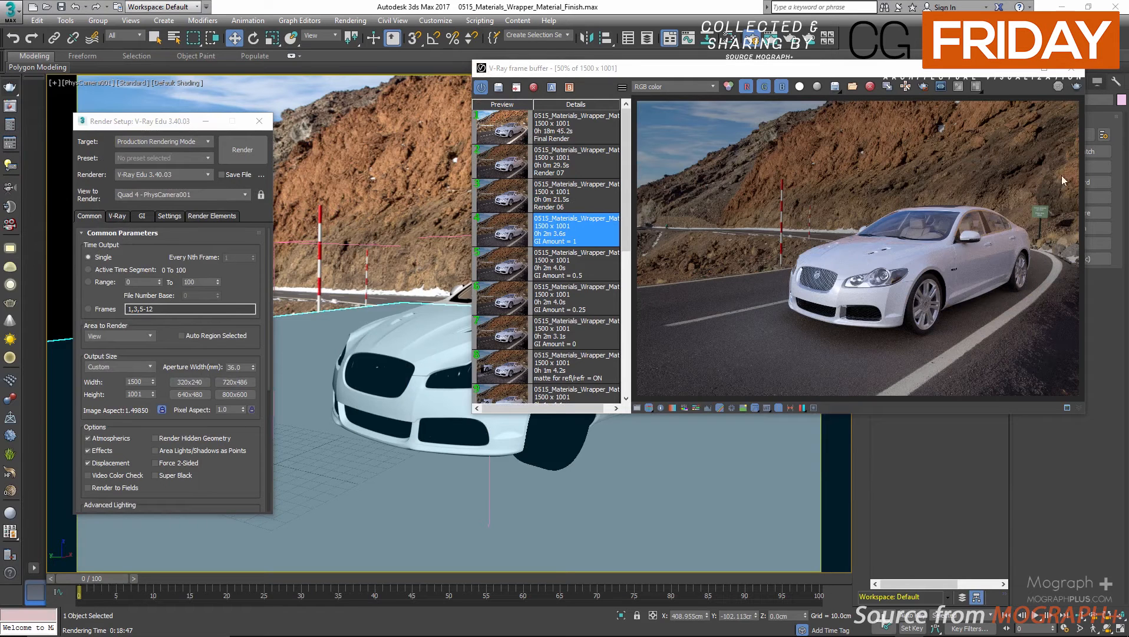
# Enlarge the frame buffer, load the saved GI Amount = 0.25 render and inspect it up close.
pyautogui.doubleClick(985, 71)
pyautogui.doubleClick(20, 244)
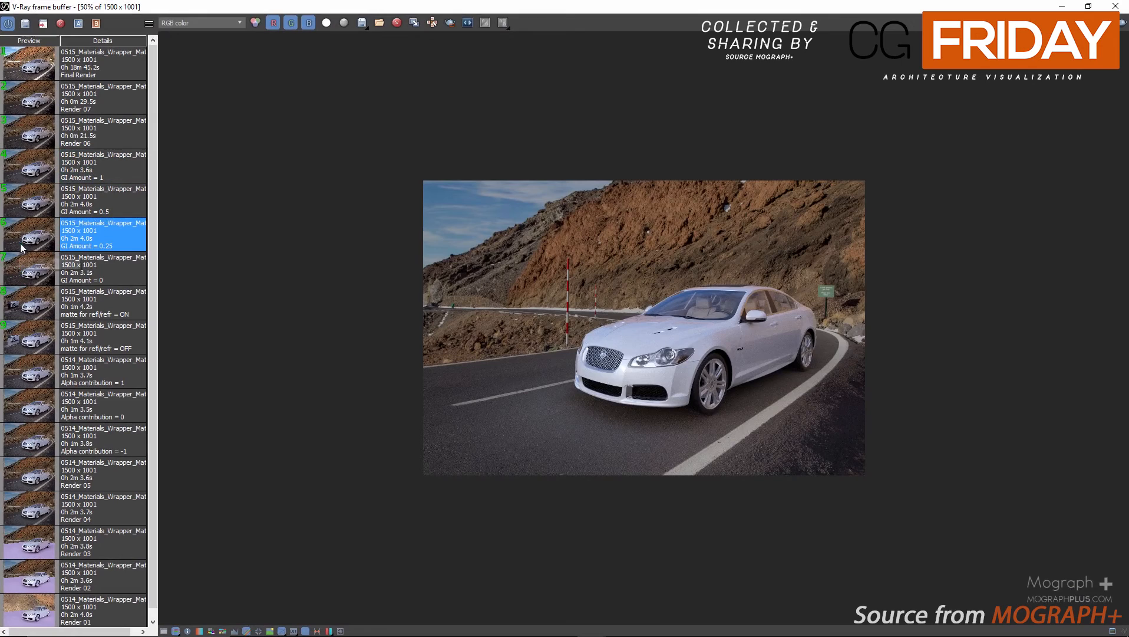
pyautogui.scroll(1, 725, 302)
pyautogui.scroll(1, 725, 300)
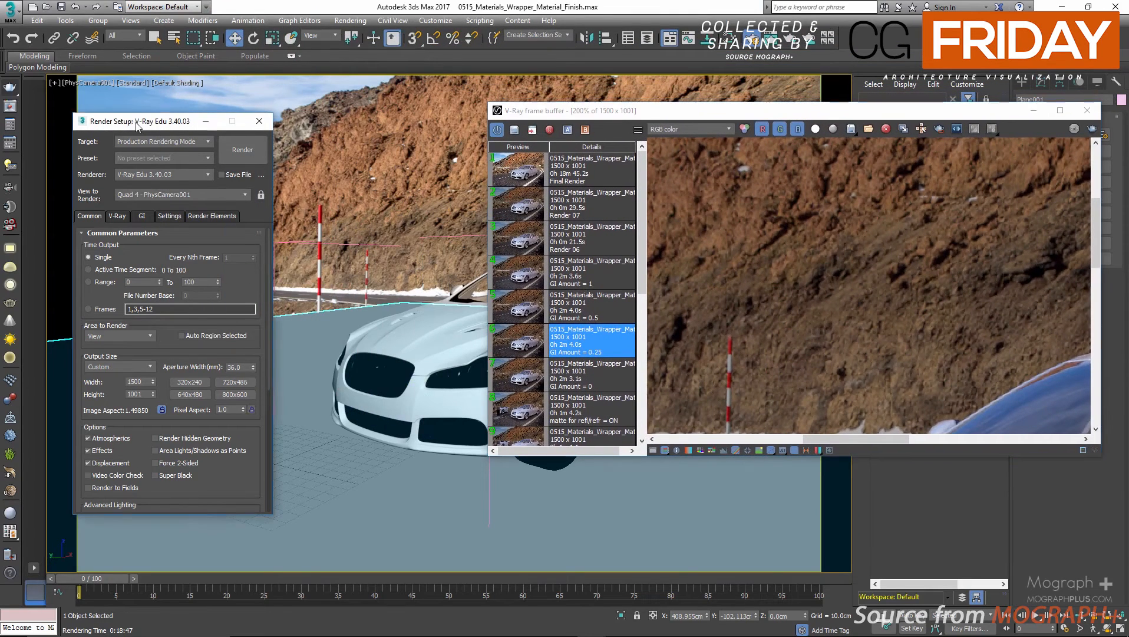
# Disable the separate refraction environment override in the render setup's V-Ray environment settings.
pyautogui.moveTo(137, 120); pyautogui.dragTo(158, 113)
pyautogui.click(139, 209)
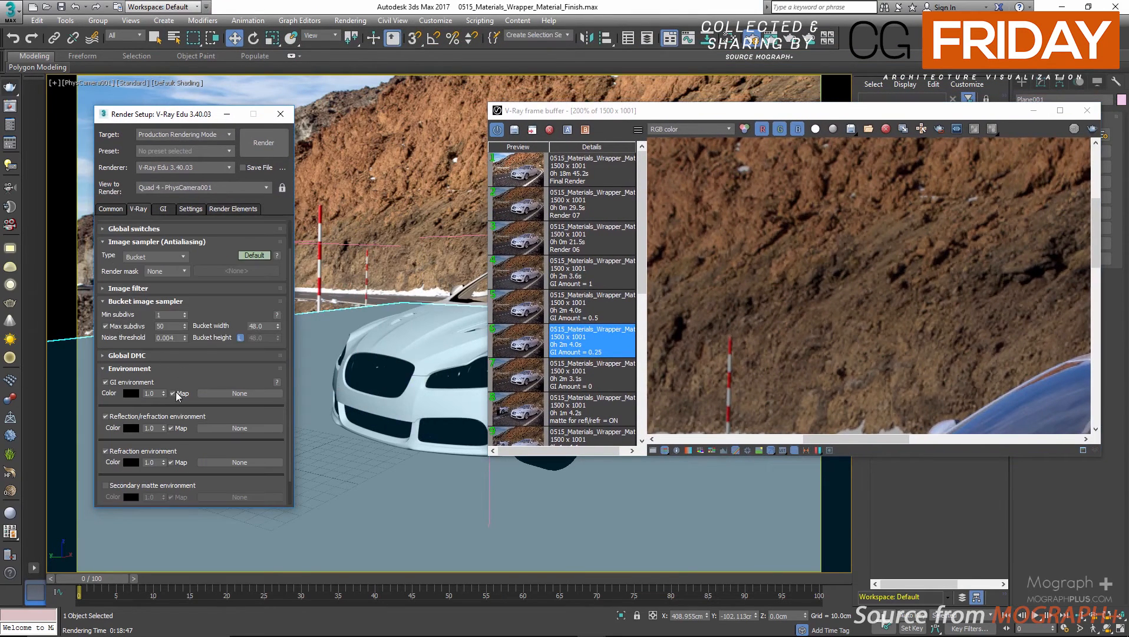
pyautogui.click(107, 451)
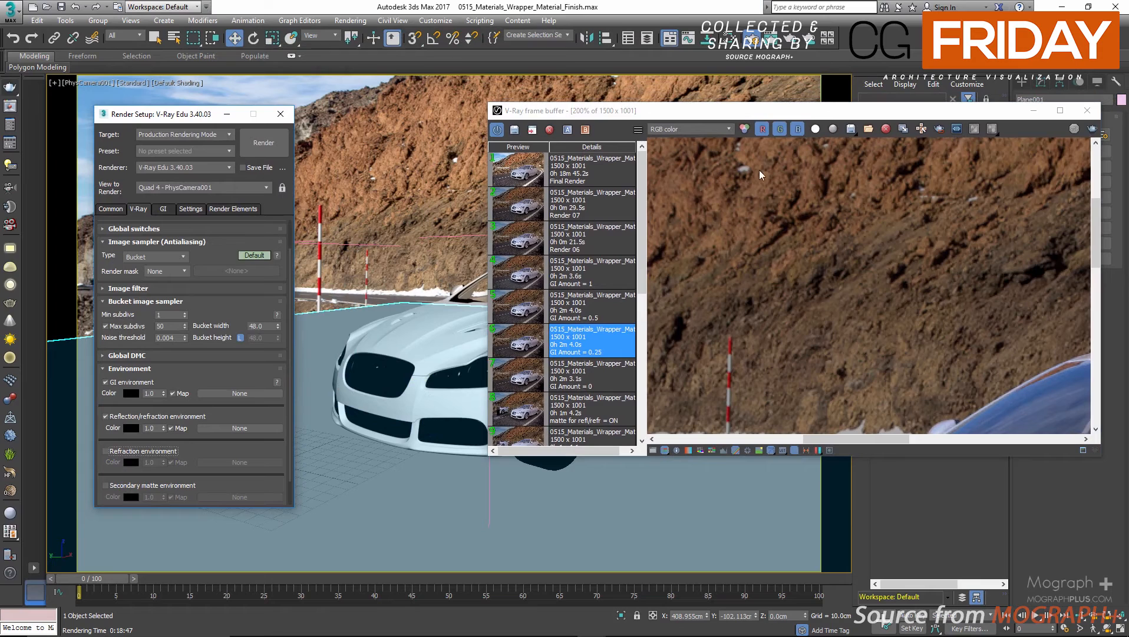
# Duplicate the VRayHDRI map in the material editor and assign the copy as the reflection/refraction environment map.
pyautogui.click(540, 7)
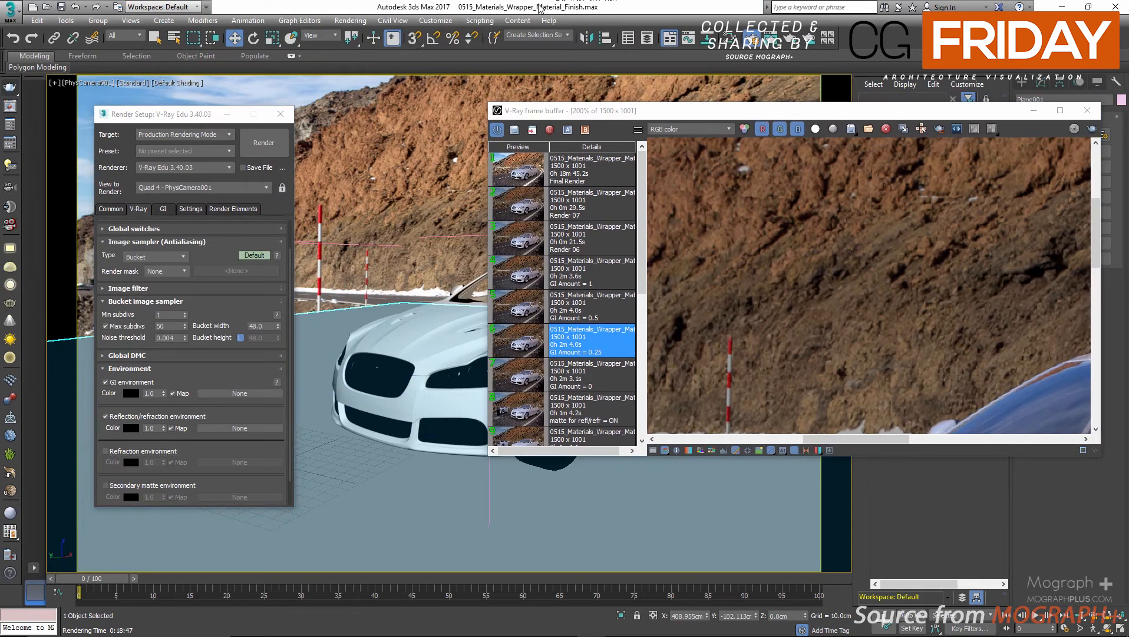
pyautogui.press('m')
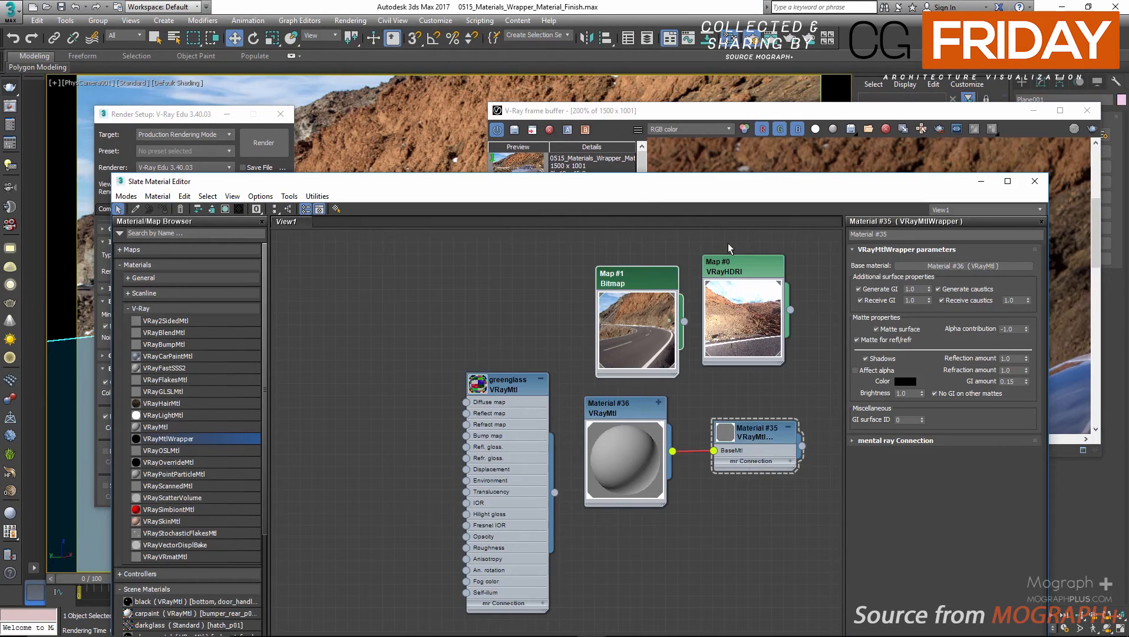
pyautogui.keyDown('shift'); pyautogui.moveTo(739, 268); pyautogui.dragTo(421, 269); pyautogui.keyUp('shift')
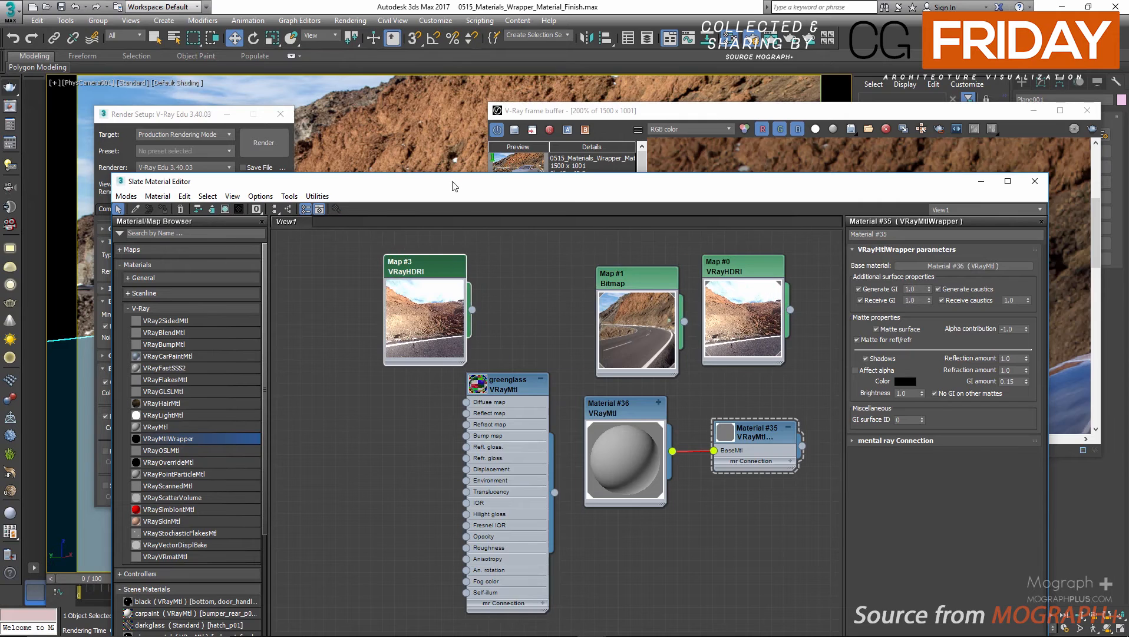
pyautogui.moveTo(458, 181); pyautogui.dragTo(670, 194)
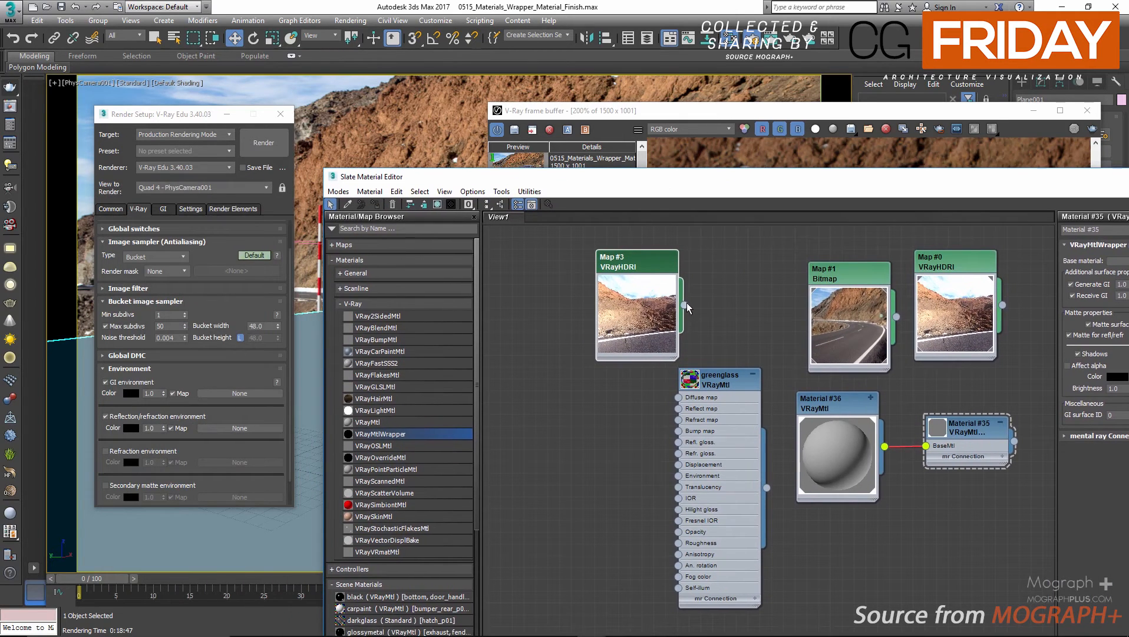
pyautogui.moveTo(684, 305); pyautogui.dragTo(243, 429)
pyautogui.click(168, 347)
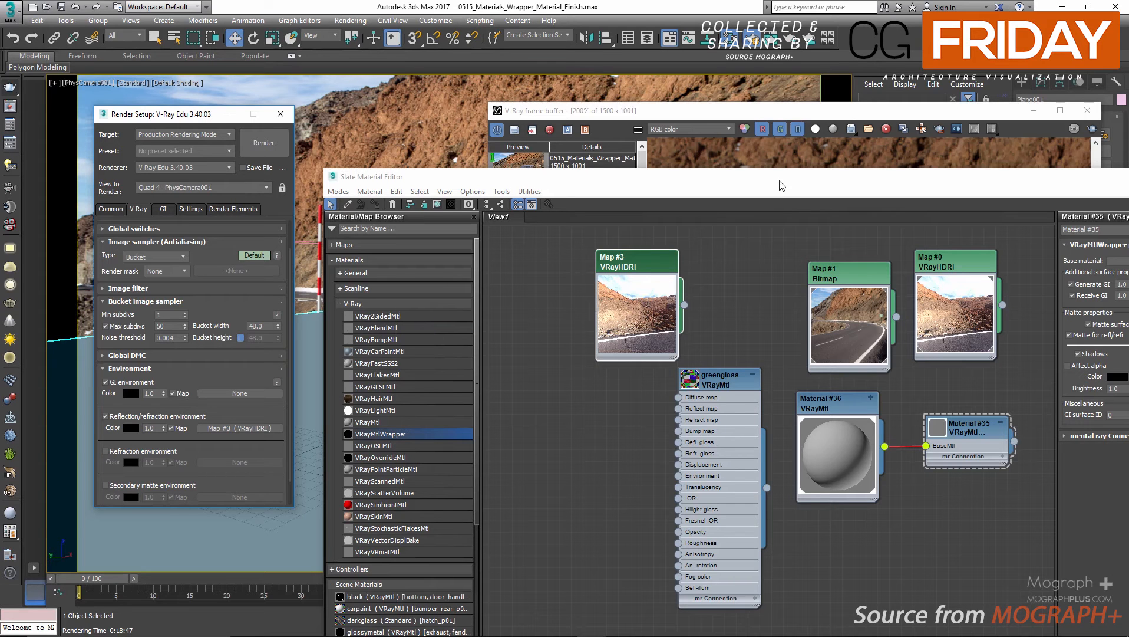
# Load the saved Render 06 and examine the environment reflections on the car's body and glass up close.
pyautogui.moveTo(779, 183); pyautogui.dragTo(497, 385)
pyautogui.doubleClick(764, 112)
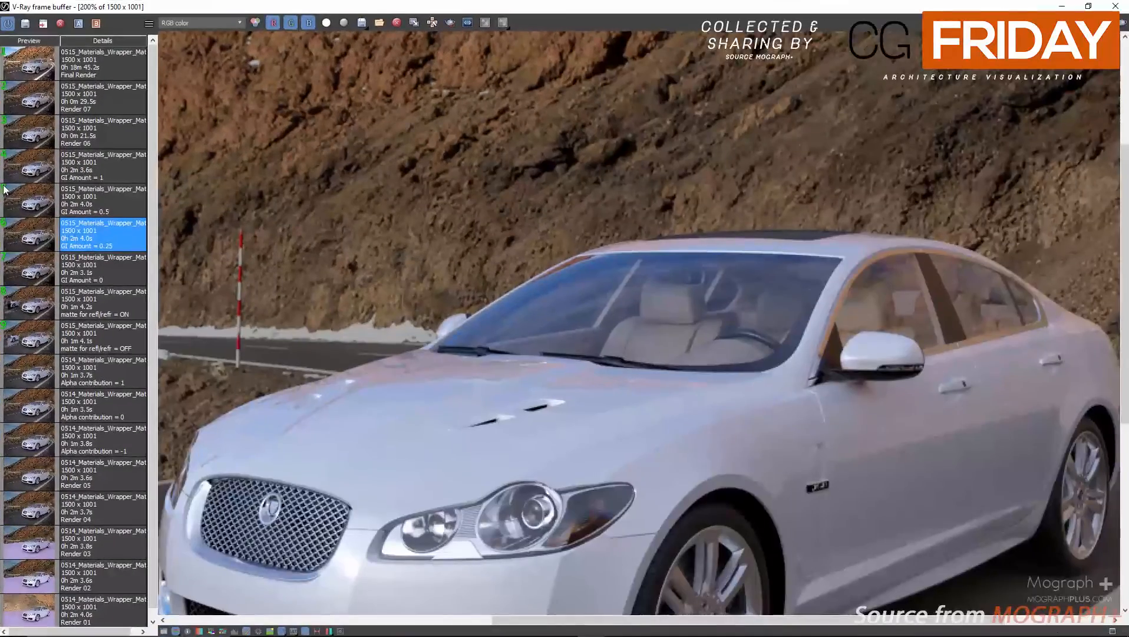
pyautogui.scroll(-2, 410, 226)
pyautogui.click(28, 132)
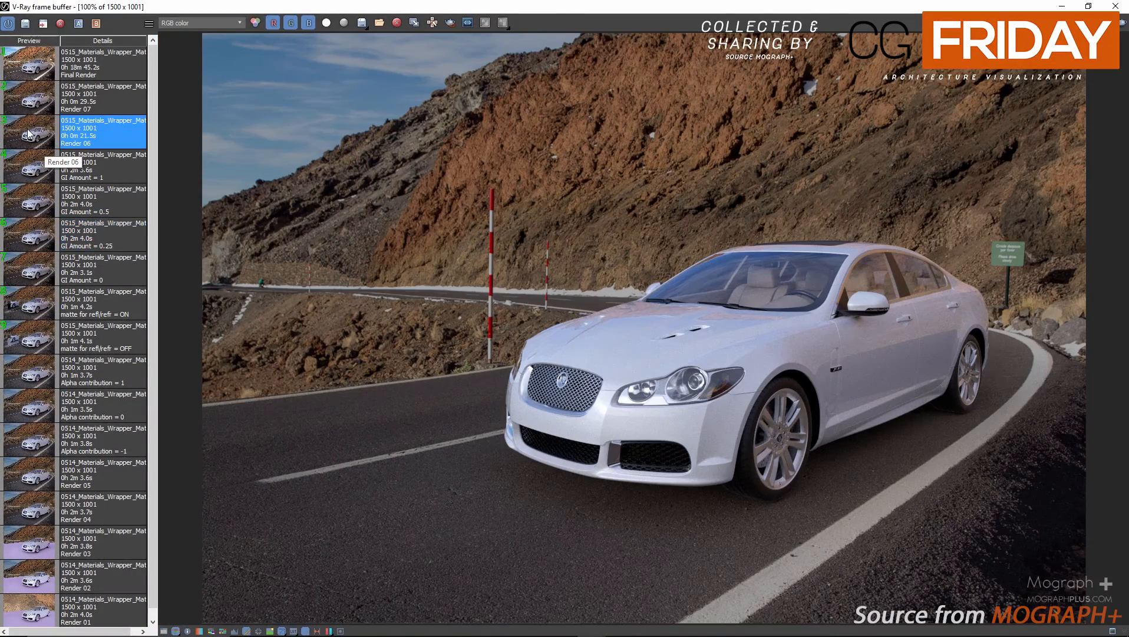
pyautogui.scroll(1, 685, 186)
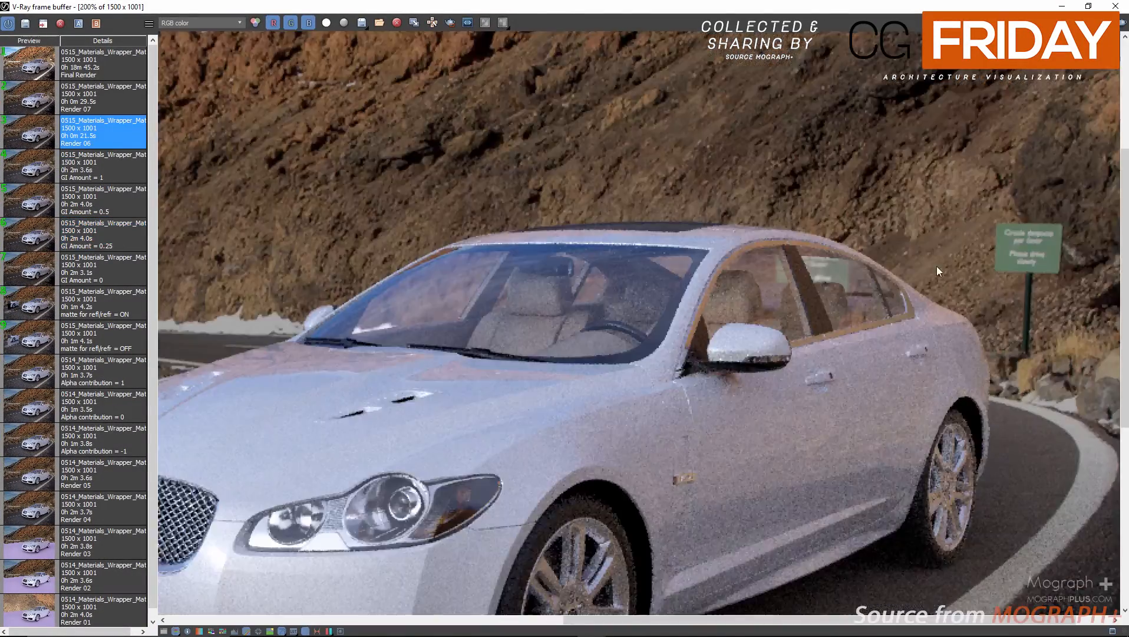
pyautogui.scroll(-1, 828, 279)
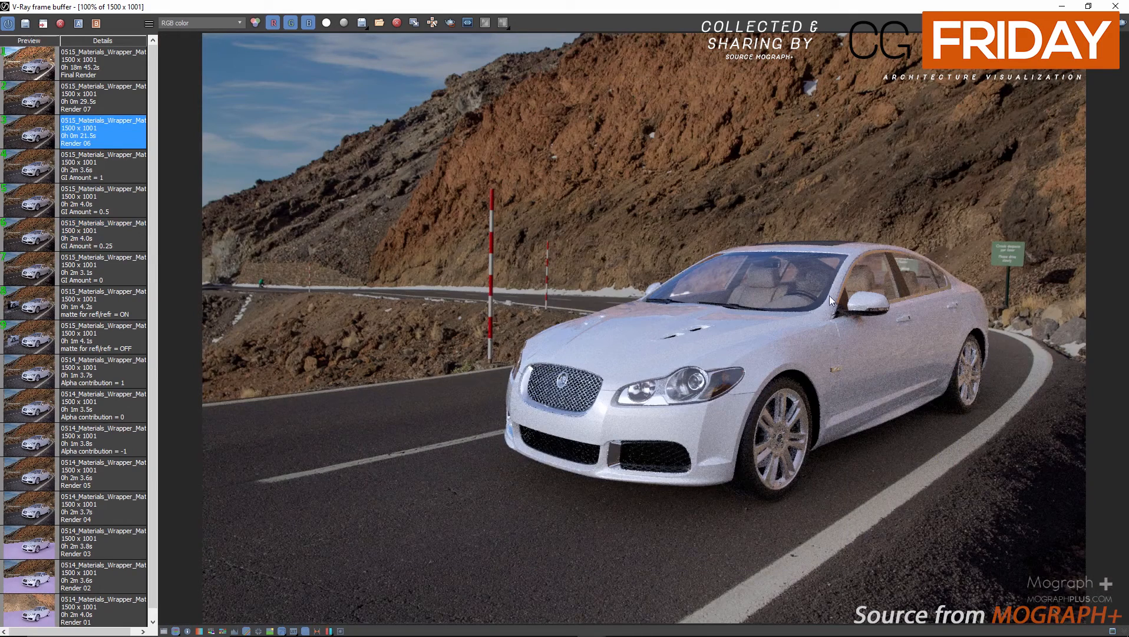
pyautogui.click(1116, 7)
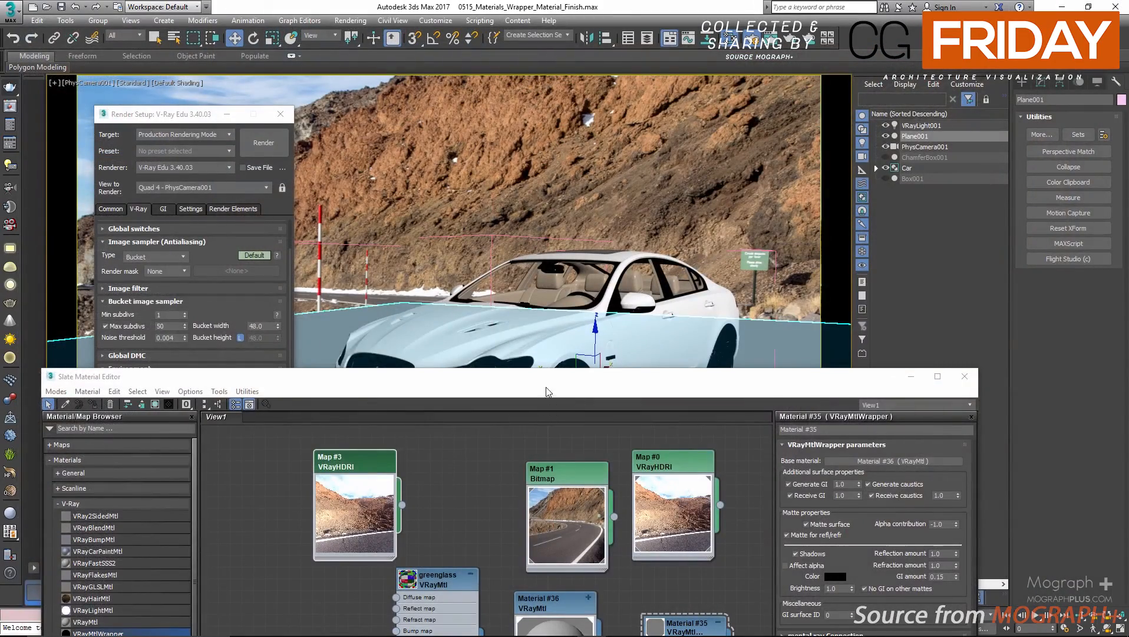
# Set the horizontal rotation of the duplicated VRayHDRI map to 0.
pyautogui.moveTo(541, 378); pyautogui.dragTo(478, 306)
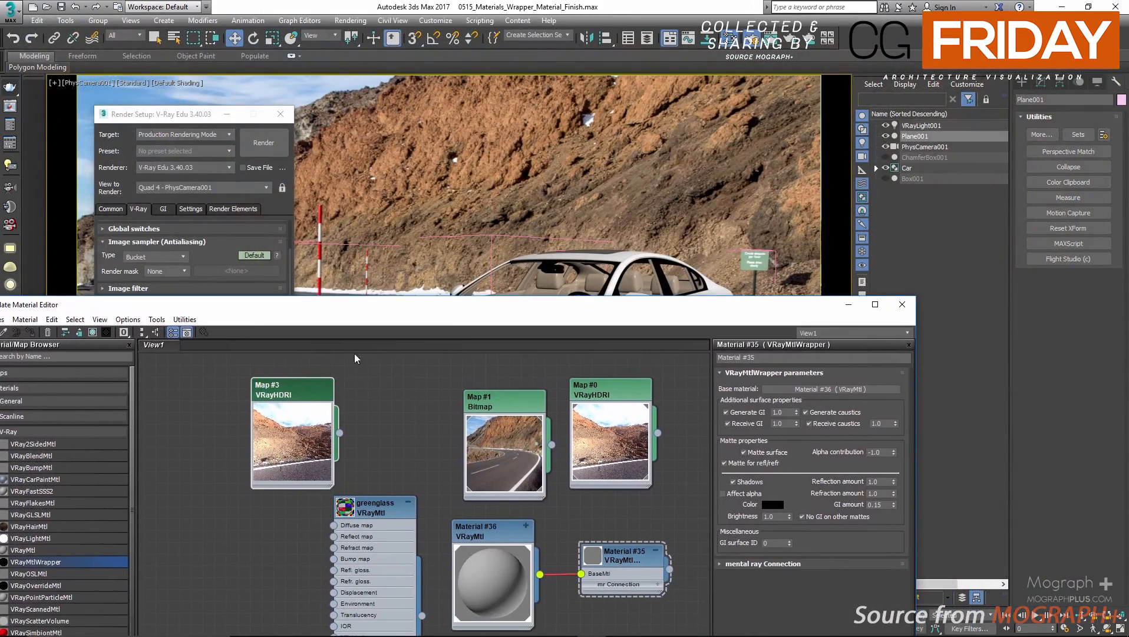
pyautogui.doubleClick(280, 385)
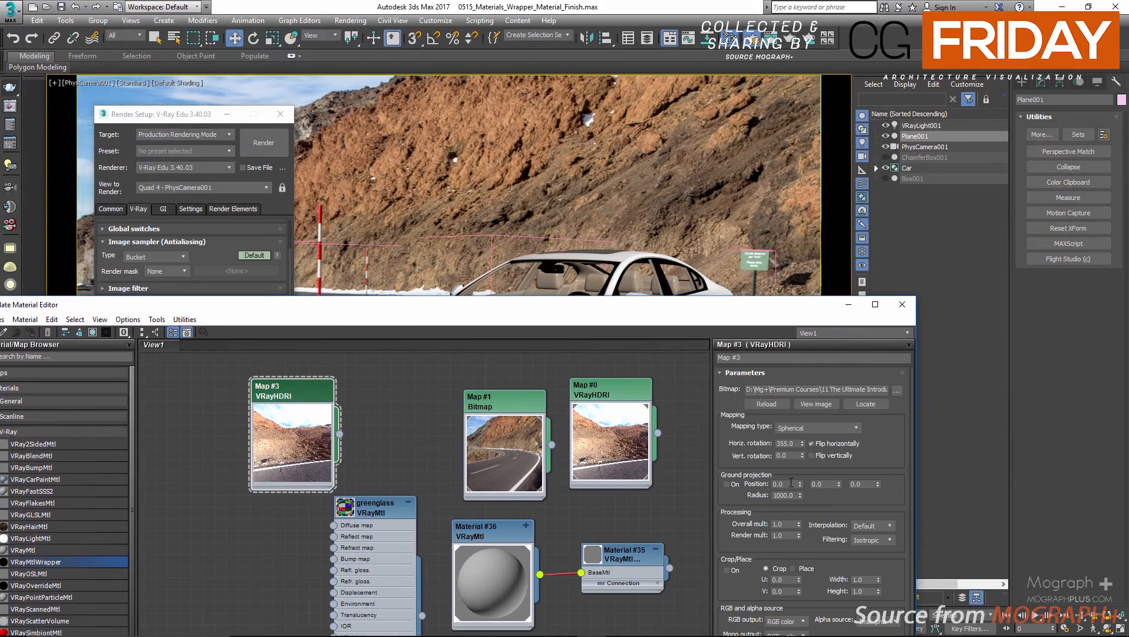
pyautogui.doubleClick(790, 446)
pyautogui.write('0')
pyautogui.press('Return')
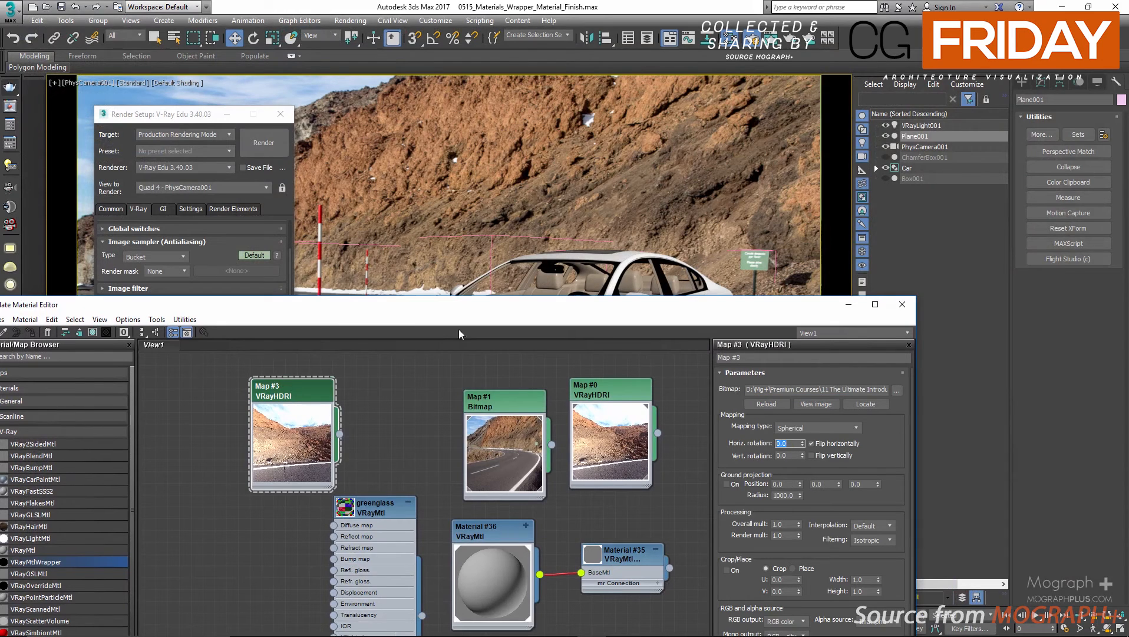
# Compare the saved Render 07 with Render 06 and inspect the reflections on the hood and windshield.
pyautogui.click(10, 106)
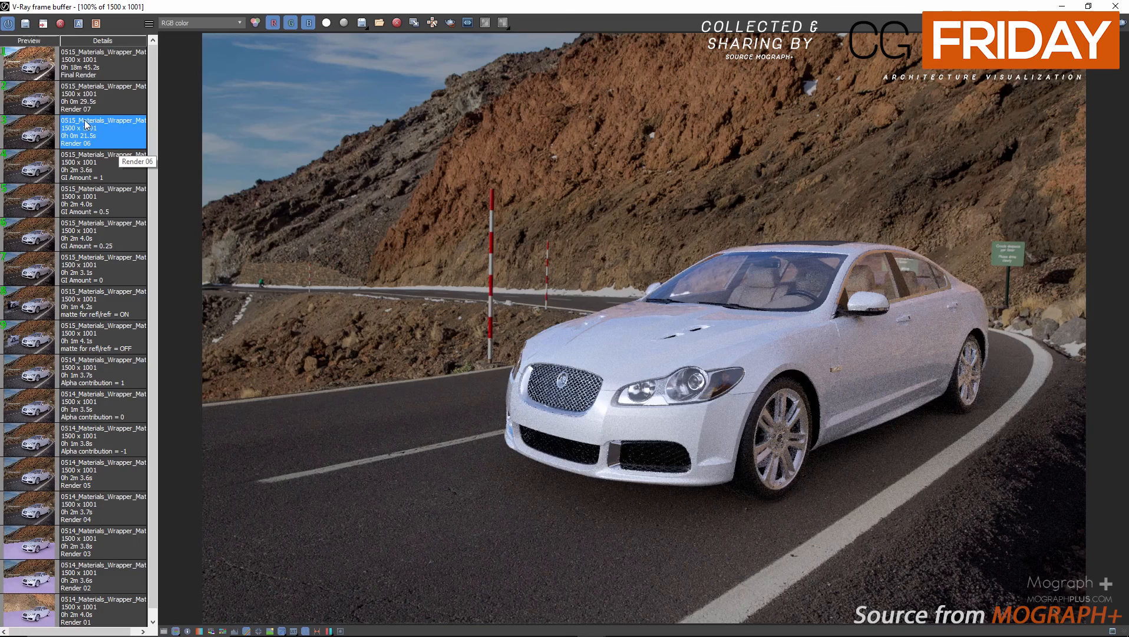
pyautogui.click(22, 104)
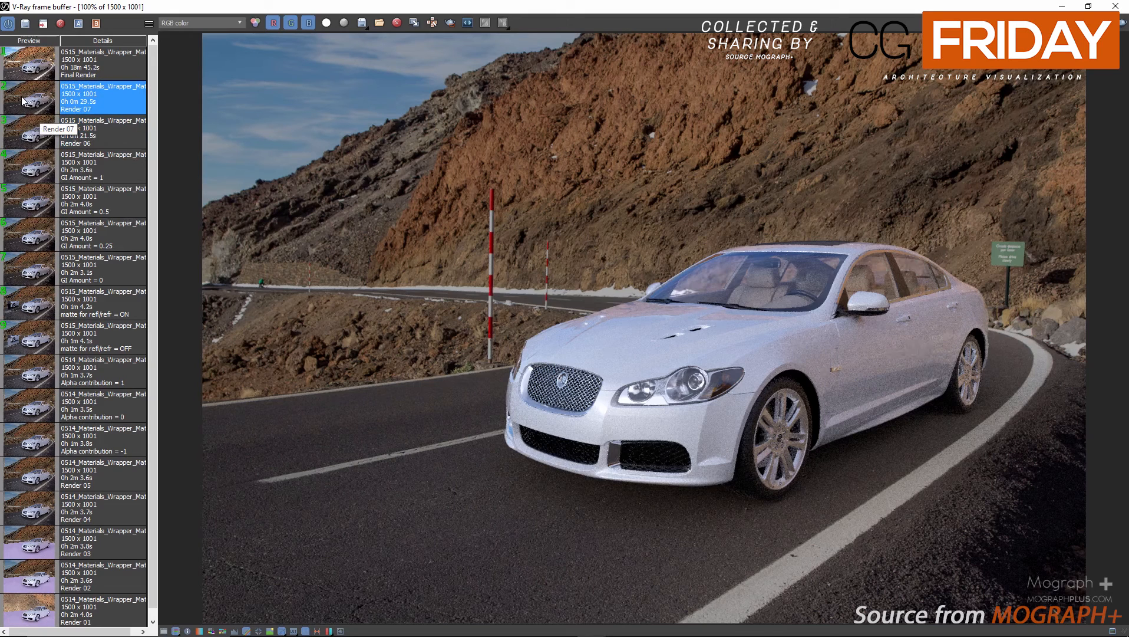
pyautogui.click(23, 116)
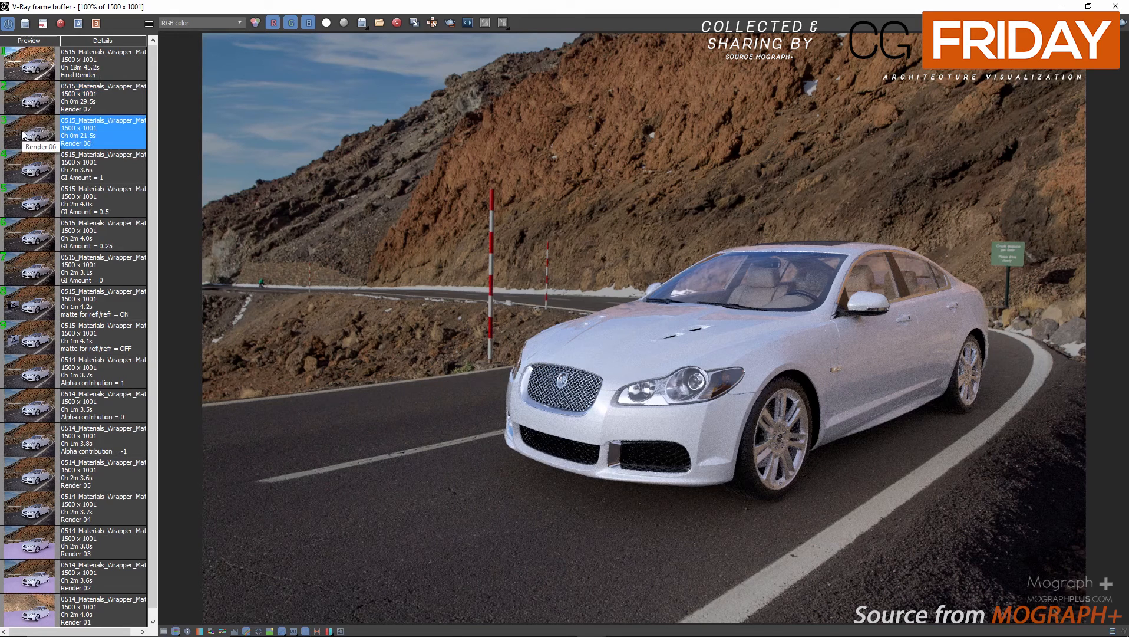
pyautogui.click(24, 112)
pyautogui.scroll(2, 709, 302)
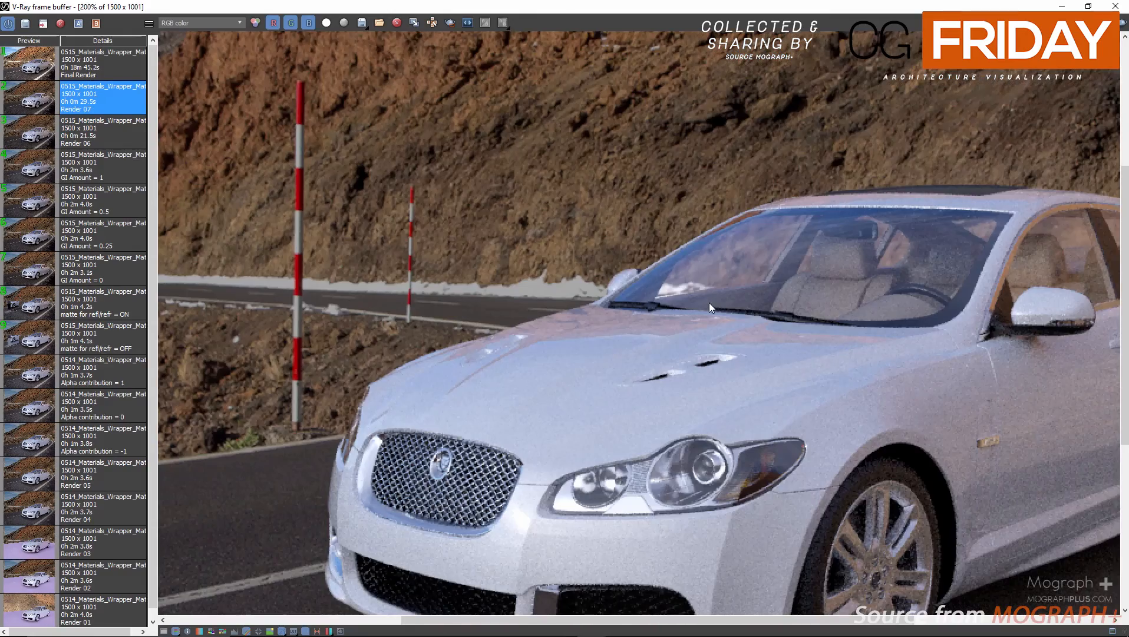
pyautogui.scroll(-2, 698, 273)
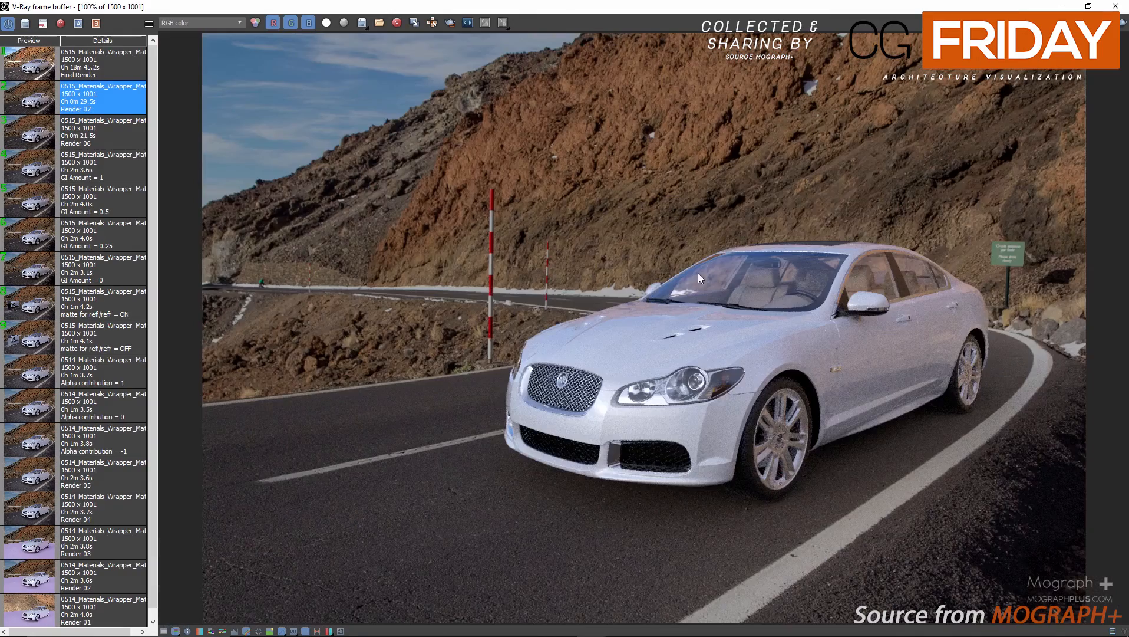
# Load the newest saved Final Render from the history together with its V-Ray settings.
pyautogui.click(30, 67)
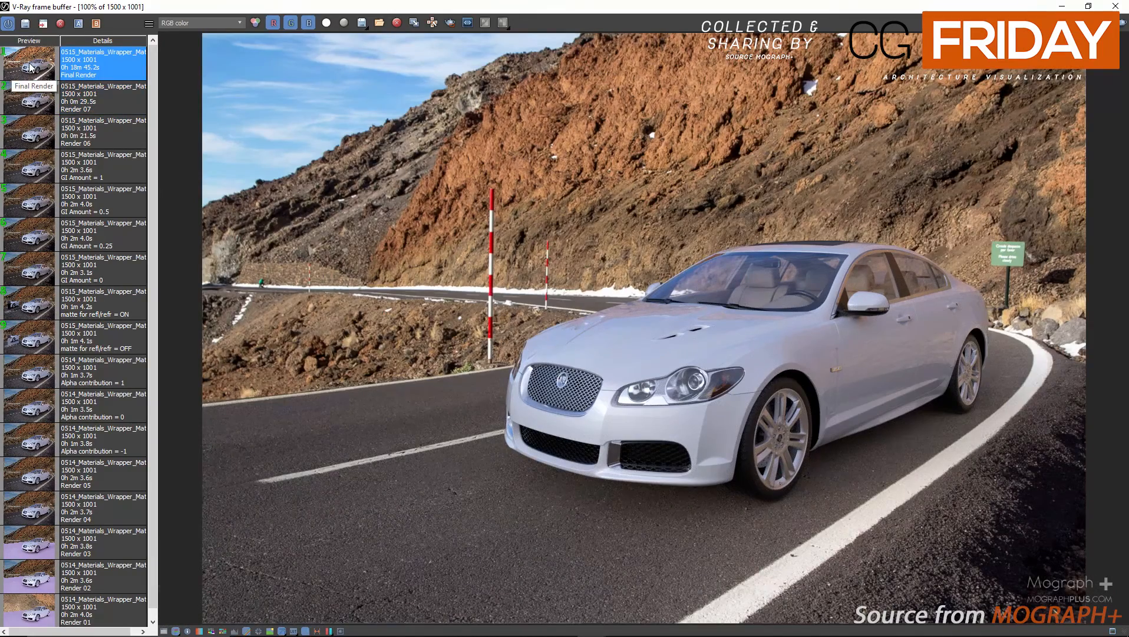
pyautogui.rightClick(30, 65)
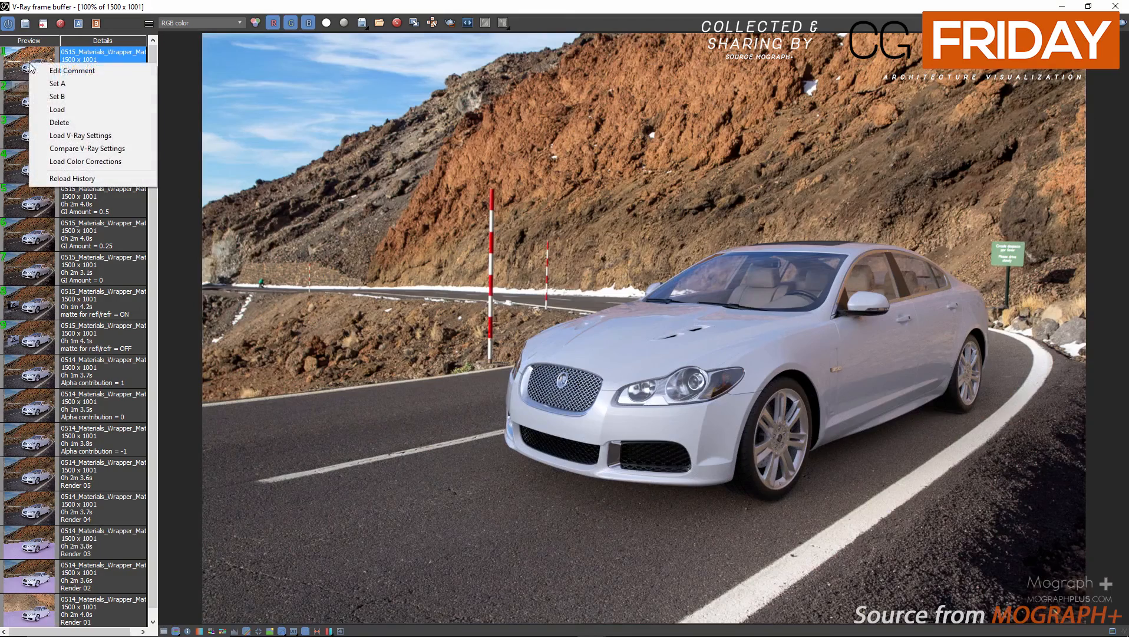
pyautogui.click(115, 135)
# Review the global illumination engines and the irradiance map and light cache settings in the render setup.
pyautogui.moveTo(271, 4); pyautogui.dragTo(512, 63)
pyautogui.click(163, 210)
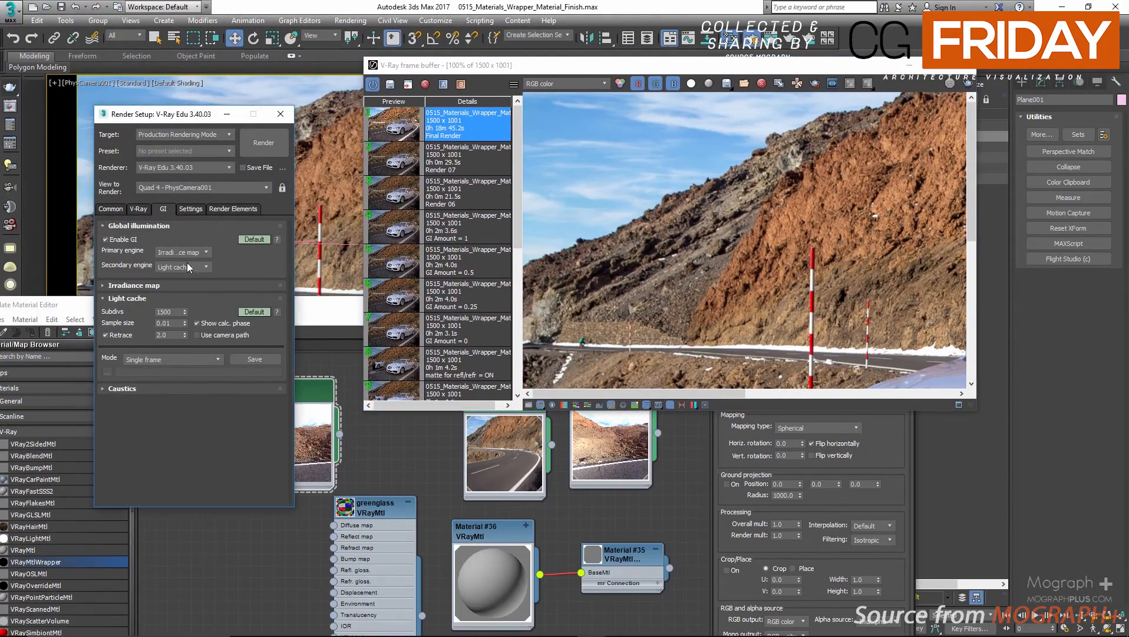
pyautogui.click(170, 285)
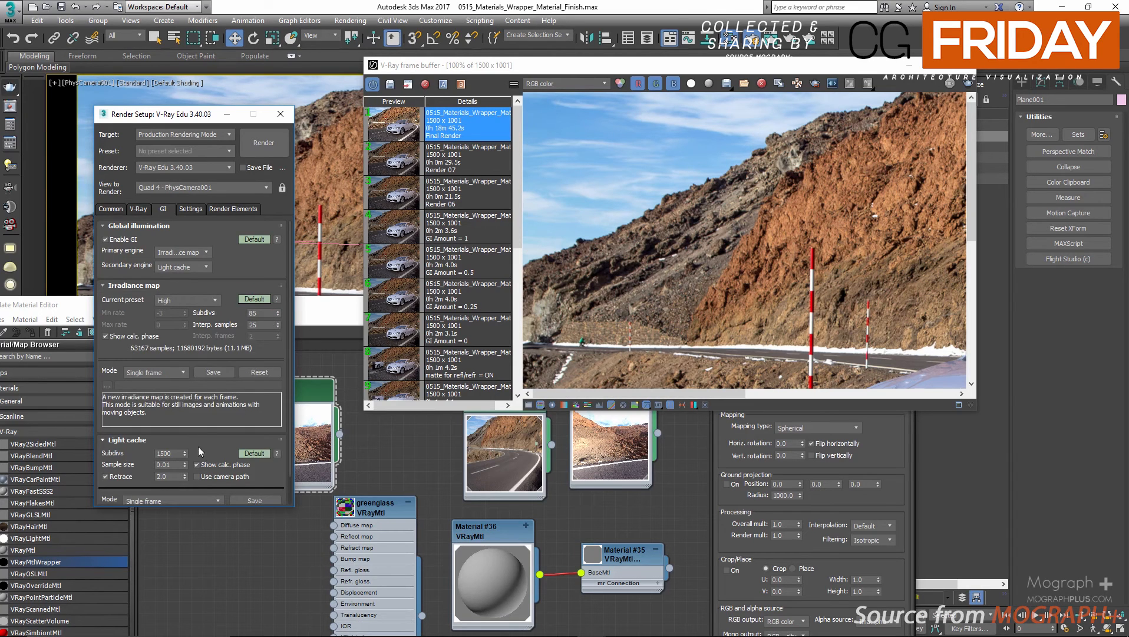
pyautogui.scroll(-2, 201, 448)
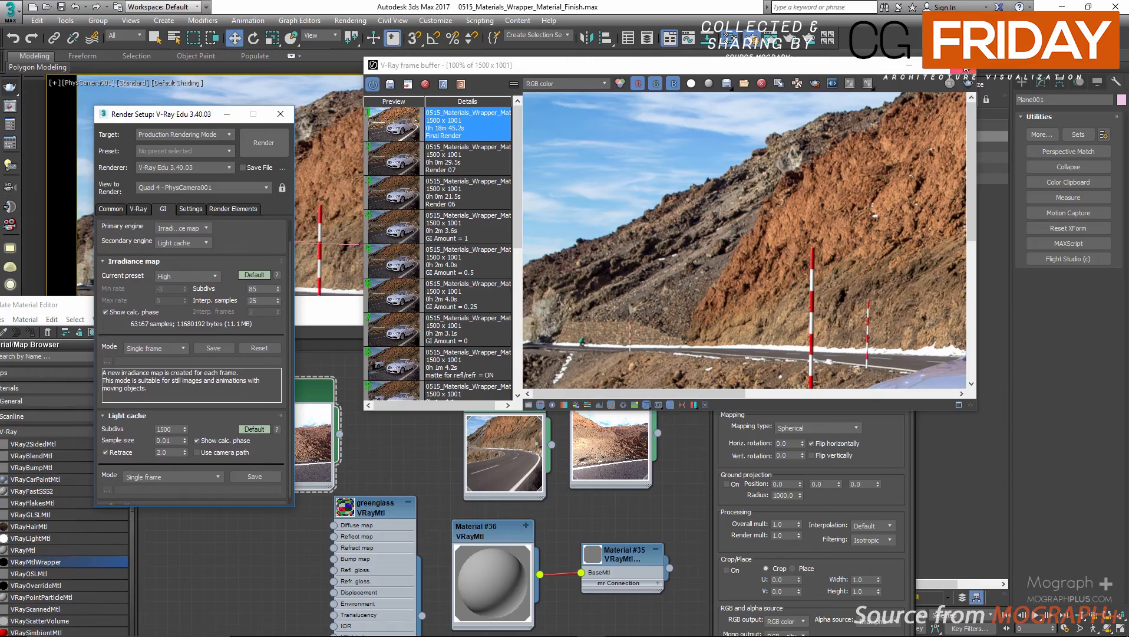
pyautogui.click(936, 66)
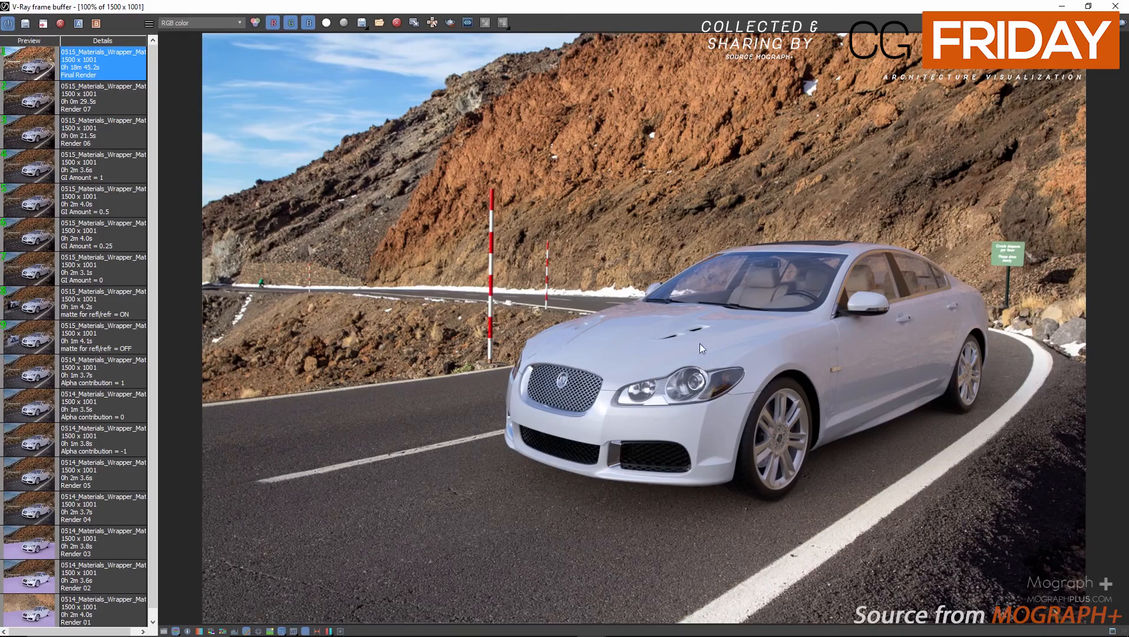
# Inspect the car's front, wheels and ground shadows up close in the final render.
pyautogui.scroll(3, 701, 168)
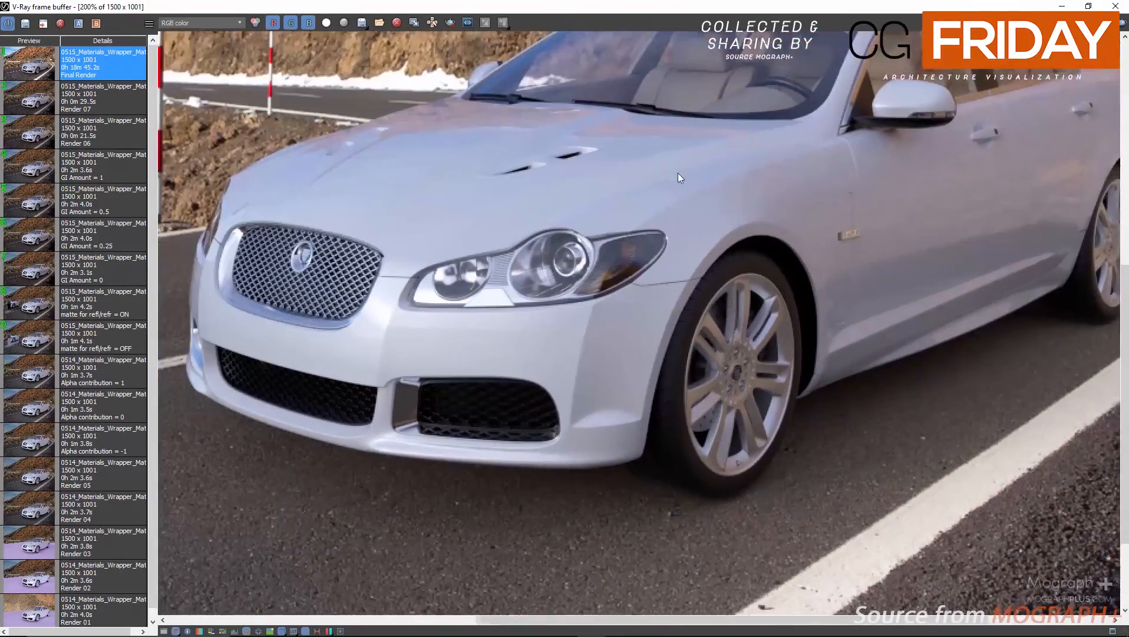
pyautogui.moveTo(677, 173); pyautogui.dragTo(499, 173, button='middle')
pyautogui.scroll(-4, 630, 231)
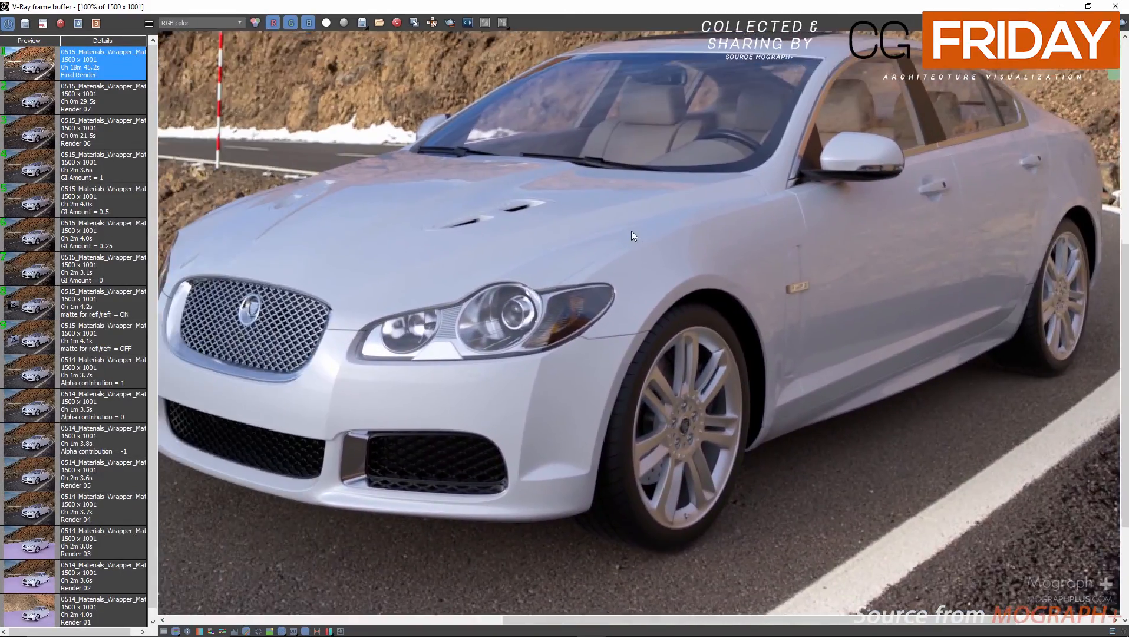
# Check the Final Render output folder in the image save dialog and leave it without saving.
pyautogui.click(363, 24)
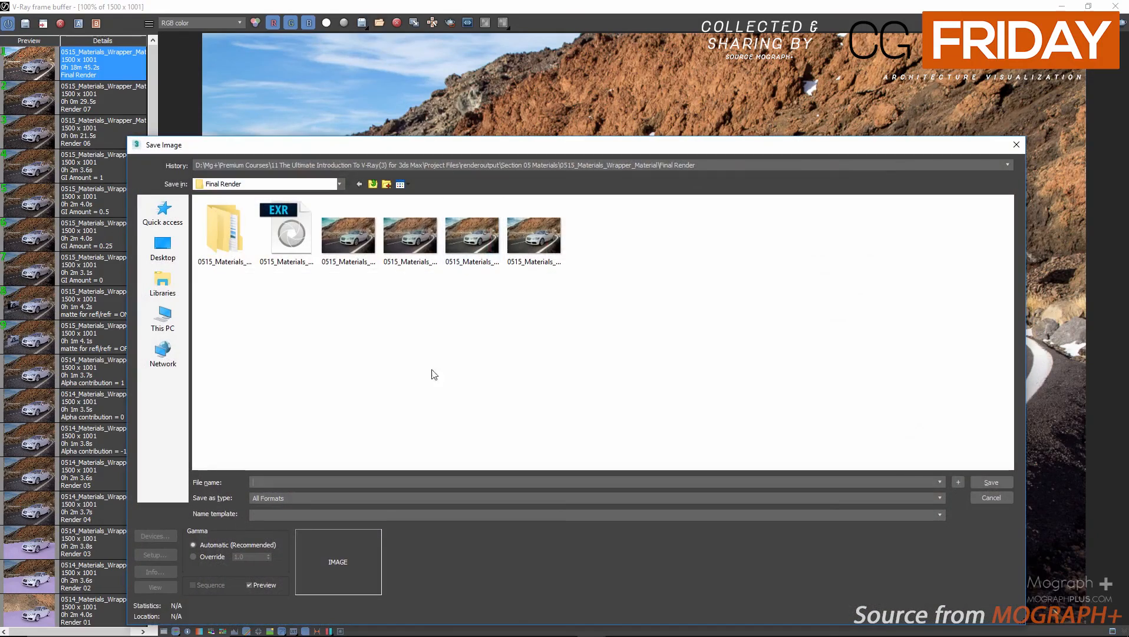
pyautogui.click(1014, 145)
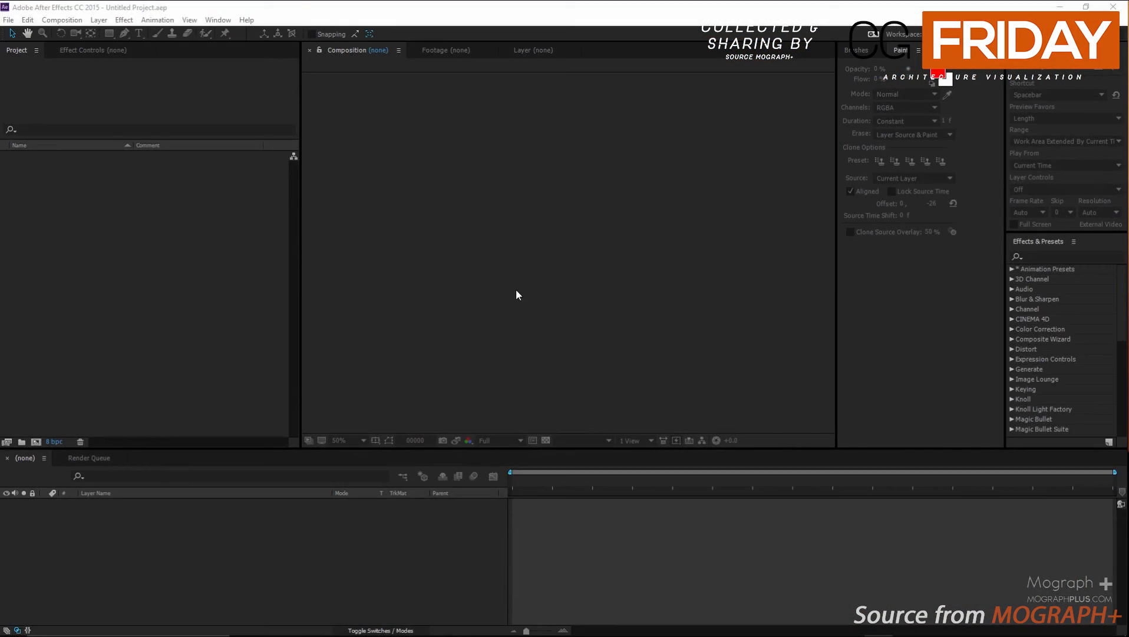
# Switch to After Effects, import 0515_Materials_Wrapper_Material.exr and create a composition from it.
pyautogui.click(115, 270)
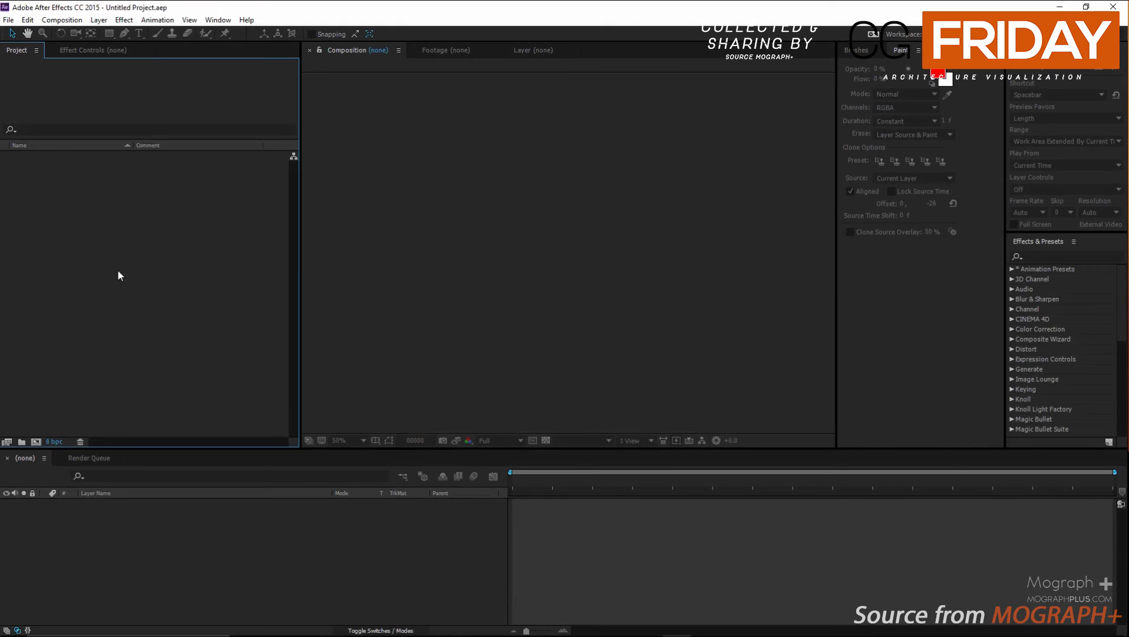
pyautogui.doubleClick(117, 269)
pyautogui.click(406, 169)
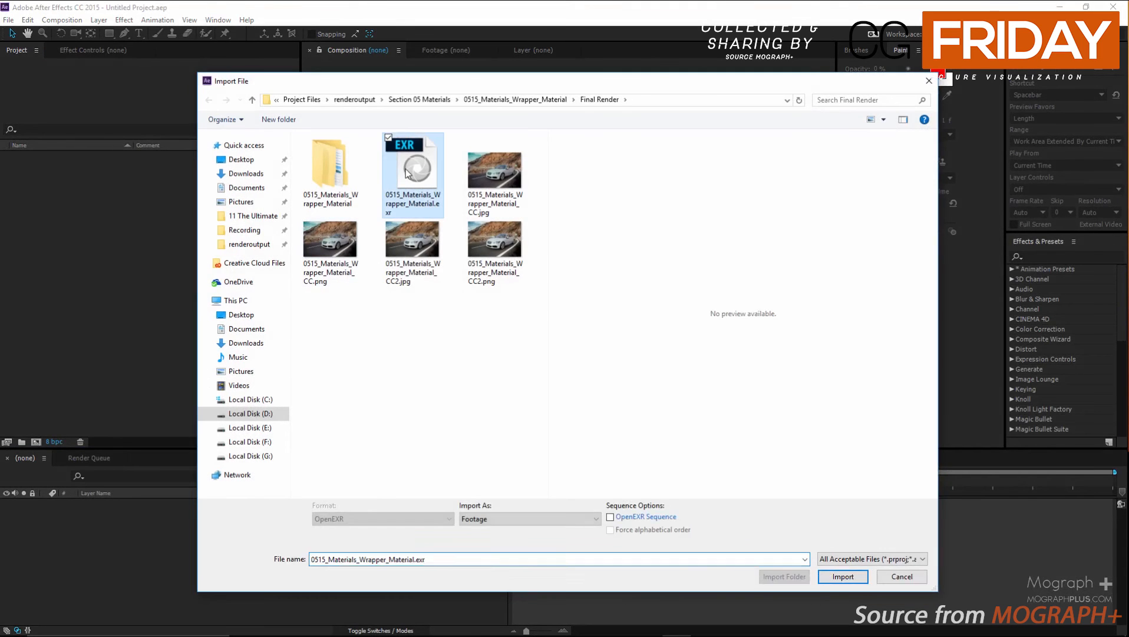
pyautogui.doubleClick(406, 168)
pyautogui.moveTo(94, 158); pyautogui.dragTo(502, 212)
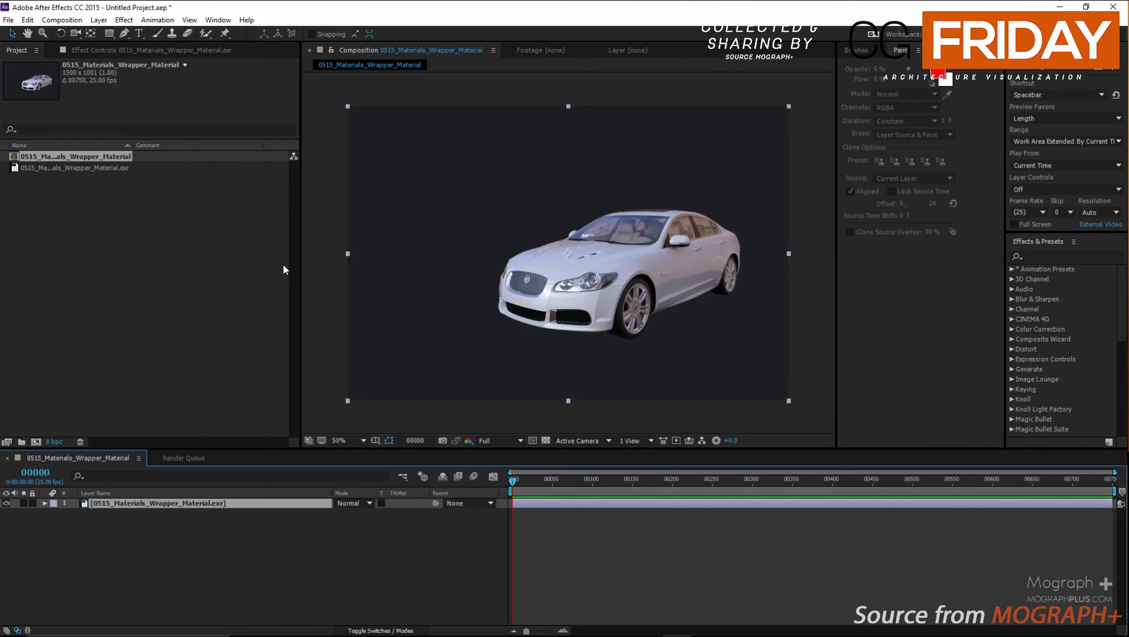
# Interpret the EXR footage with its alpha channel set to Ignore.
pyautogui.rightClick(85, 168)
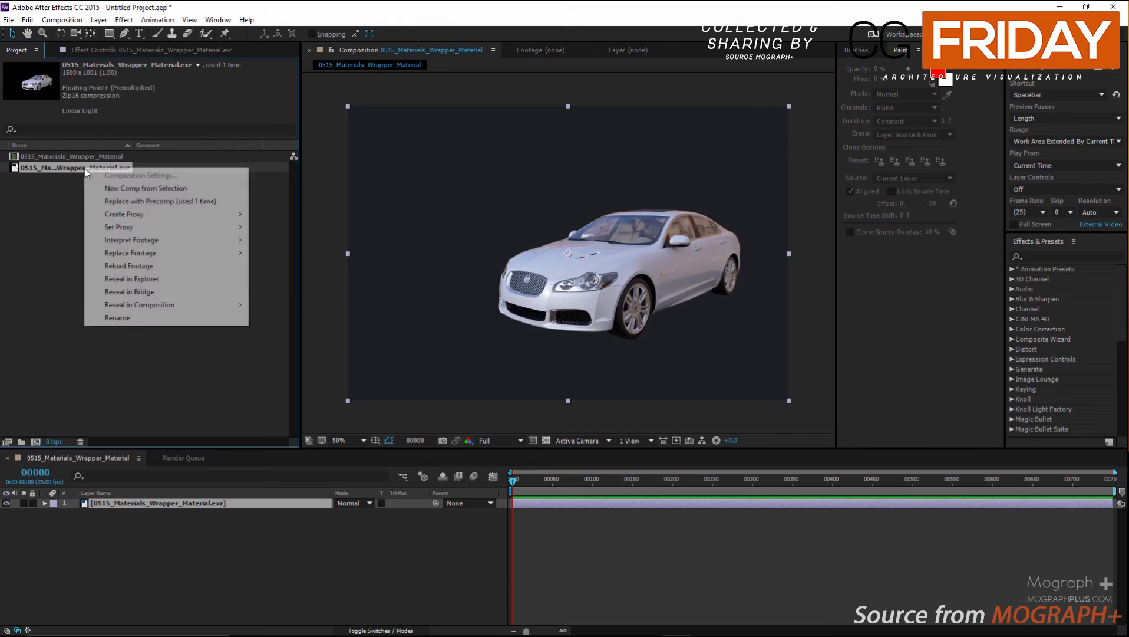
pyautogui.moveTo(235, 242)
pyautogui.click(273, 240)
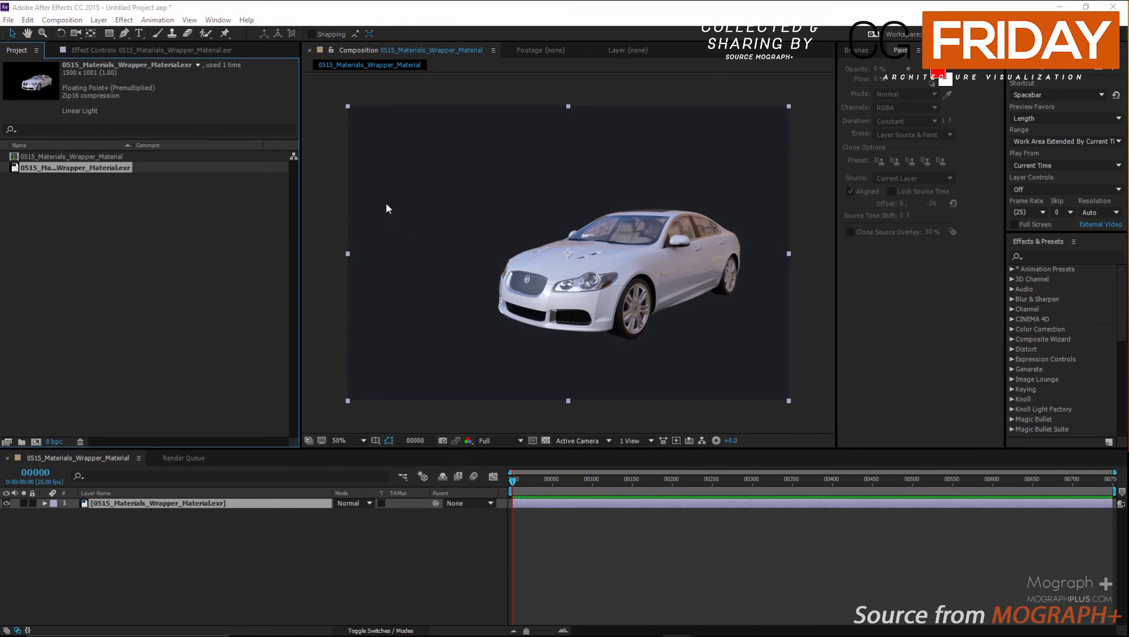
pyautogui.click(367, 136)
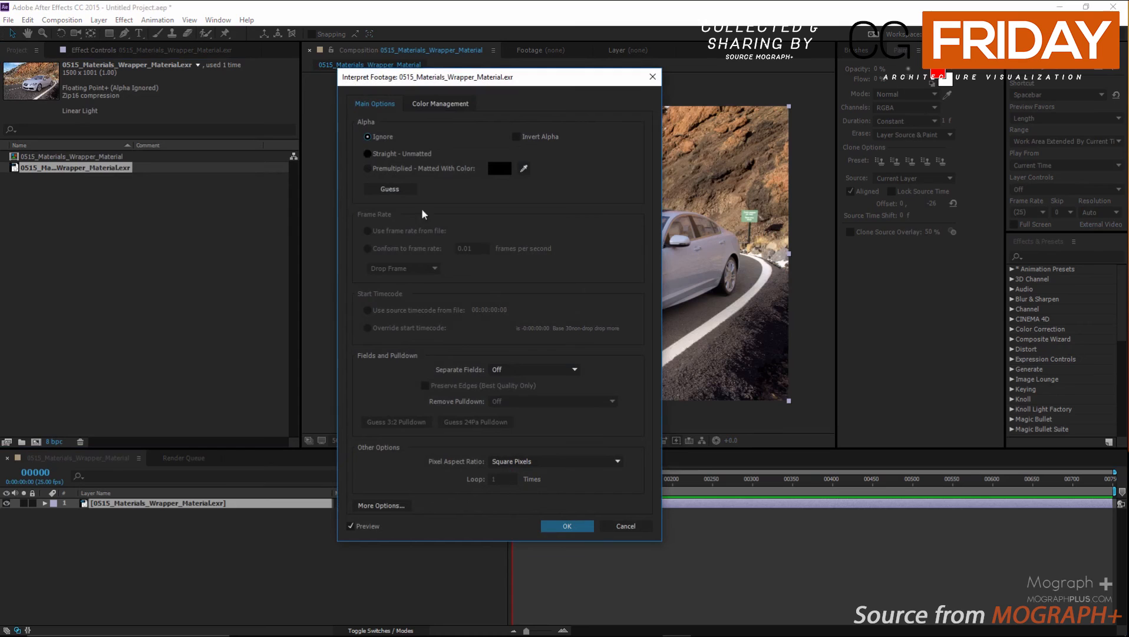
pyautogui.click(575, 525)
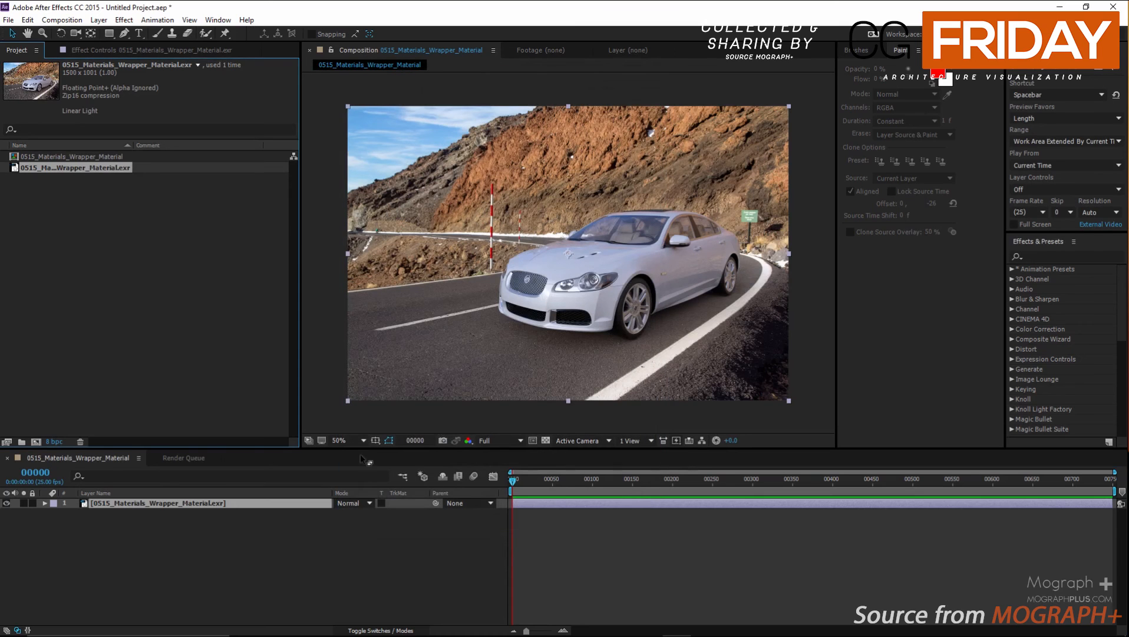
# Set the project color depth to 16 bits per channel.
pyautogui.click(54, 442)
pyautogui.click(303, 224)
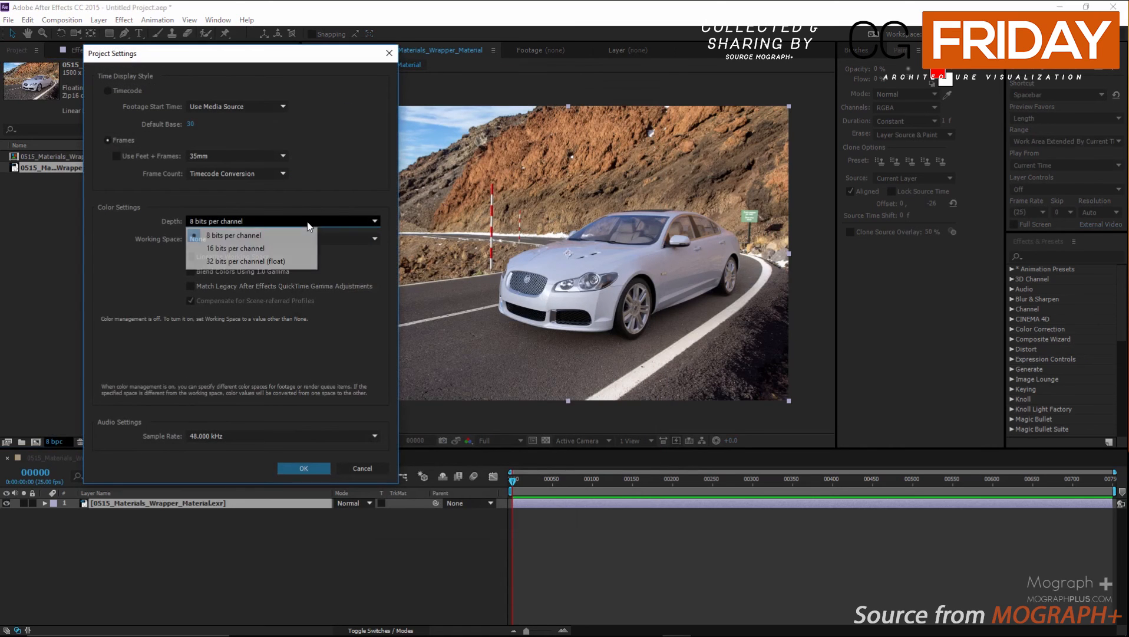
pyautogui.click(292, 248)
pyautogui.click(301, 468)
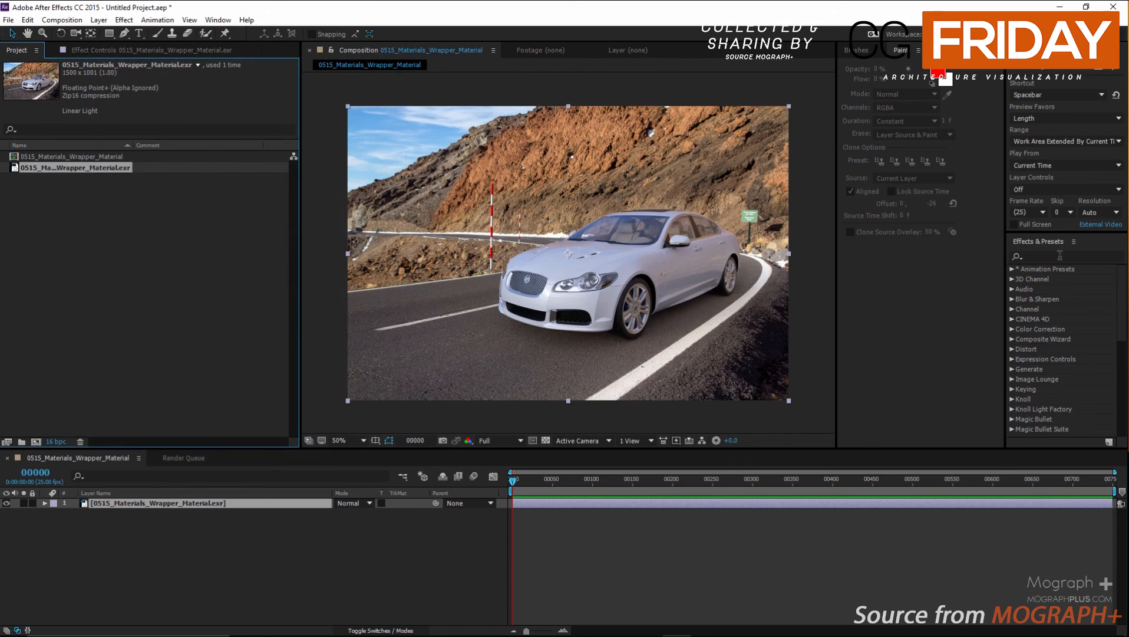
# Apply Magic Bullet Film to the render layer with the negative stock Fujifilm 8543 Eterna Vivid 160.
pyautogui.click(1061, 256)
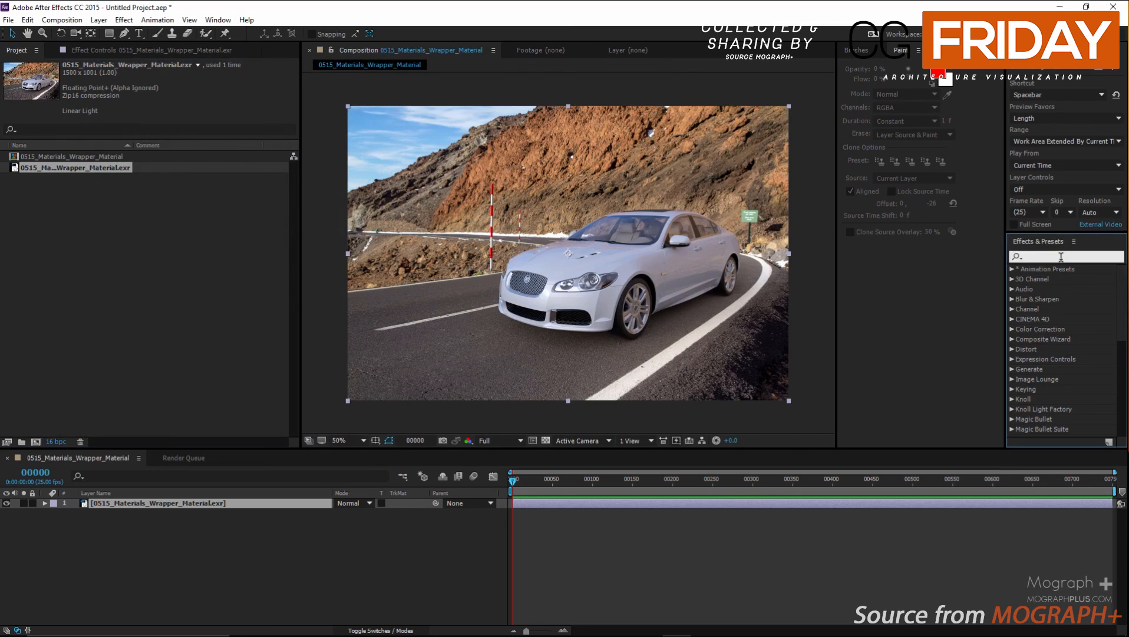
pyautogui.write('film')
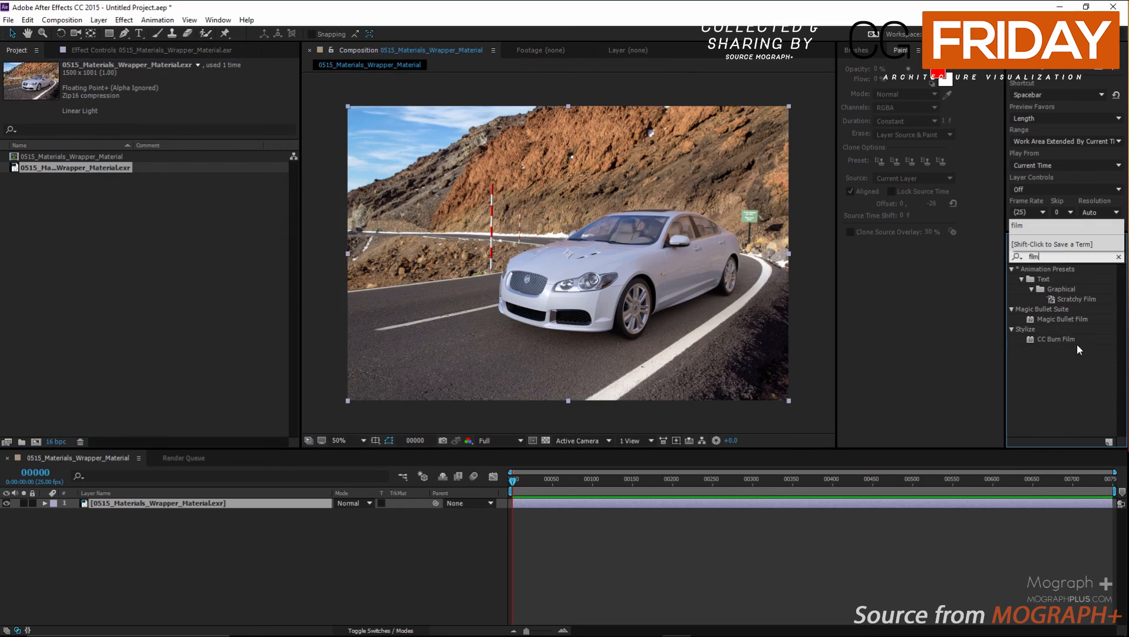
pyautogui.doubleClick(1041, 319)
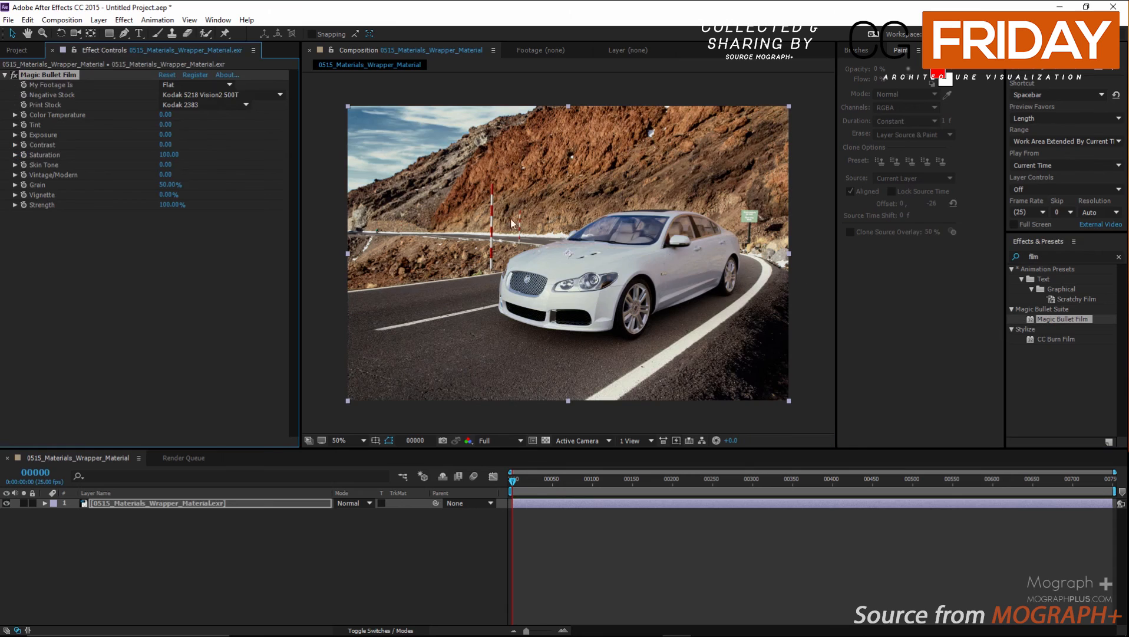
pyautogui.click(248, 94)
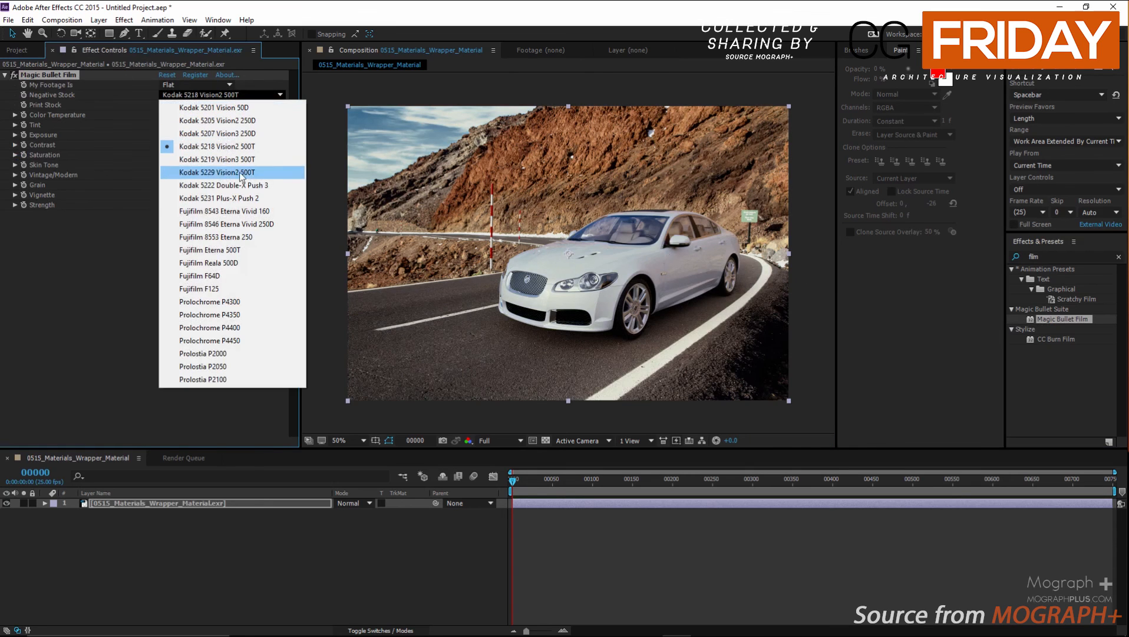
pyautogui.click(246, 212)
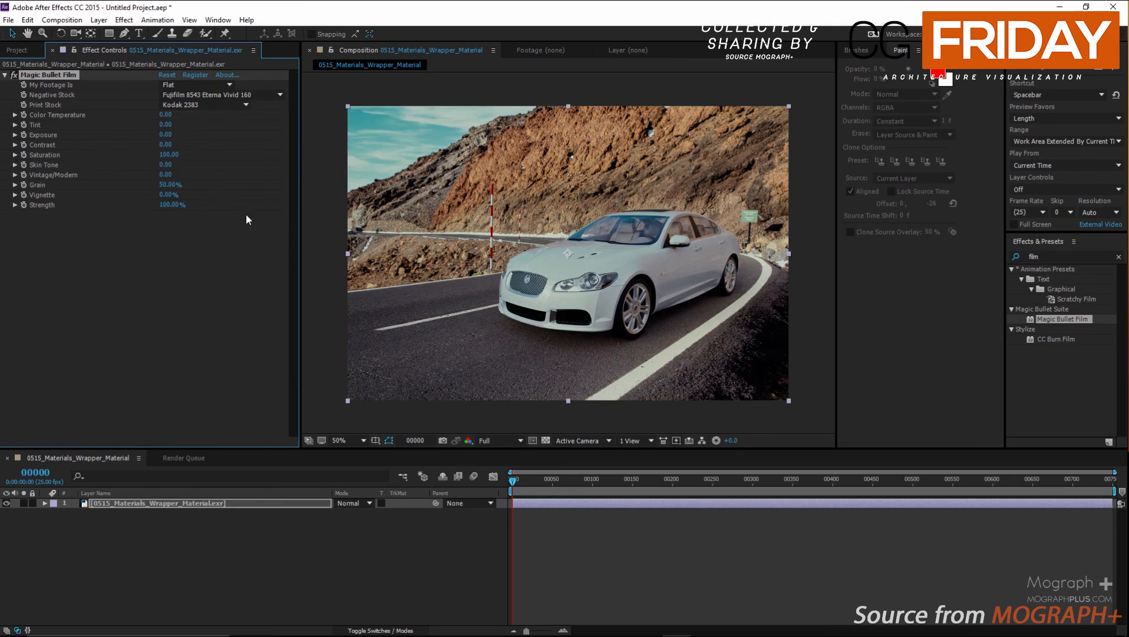
# Set the Magic Bullet Film grain to 25% and the vignette to 20%.
pyautogui.click(167, 185)
pyautogui.write('25')
pyautogui.press('Return')
pyautogui.click(167, 194)
pyautogui.write('20')
pyautogui.press('Return')
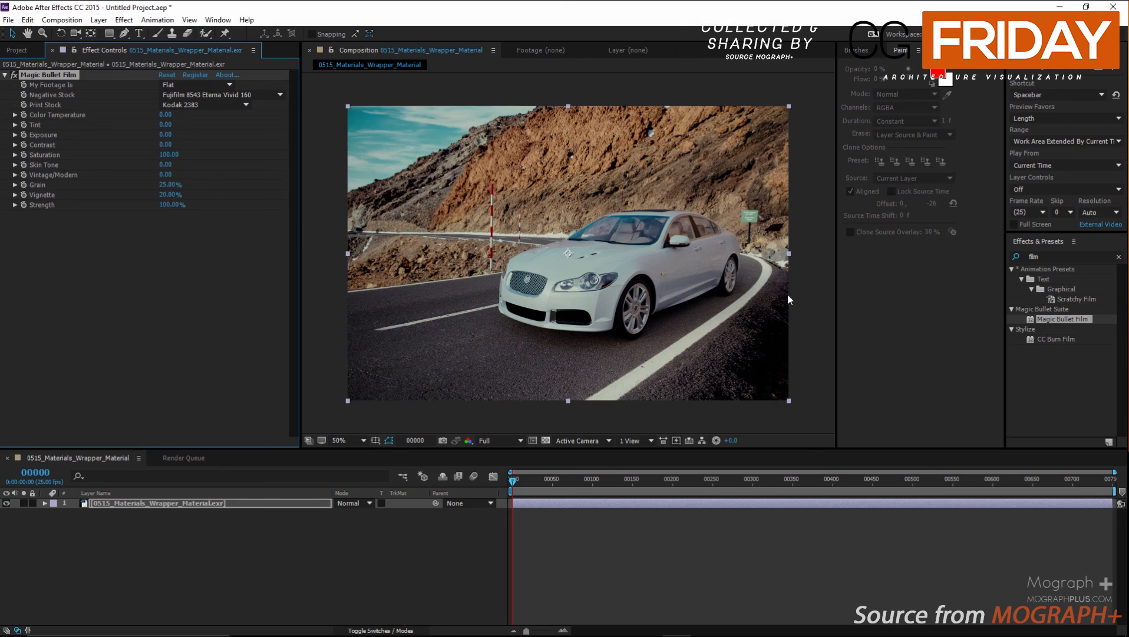
# Add the color correction Exposure effect to the layer and set its master exposure to 0.5.
pyautogui.click(1055, 257)
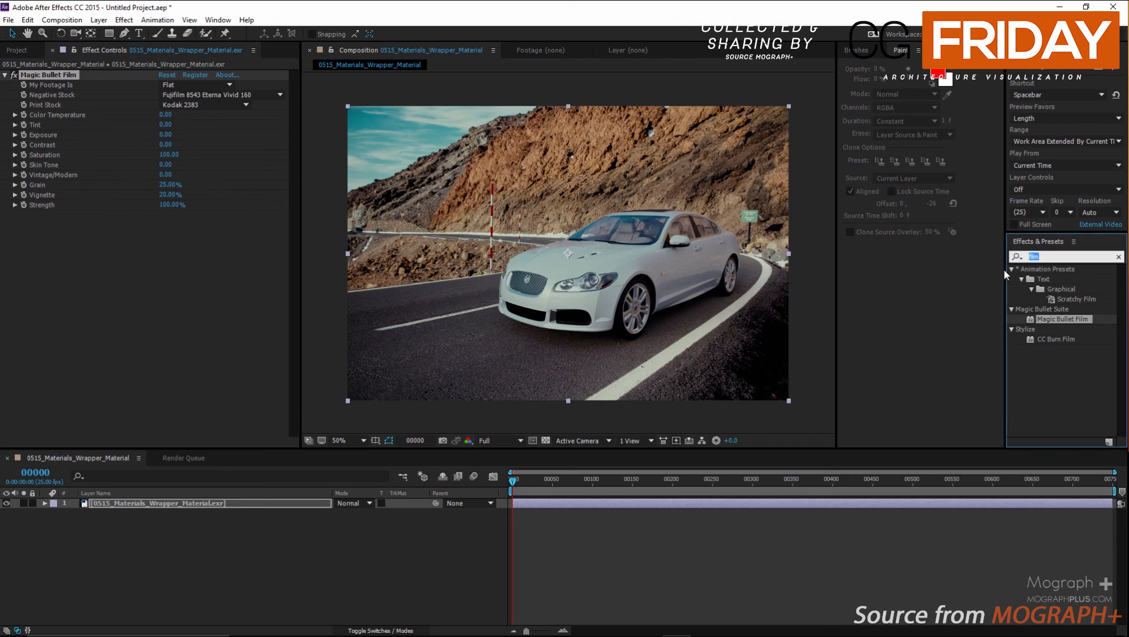
pyautogui.write('expos')
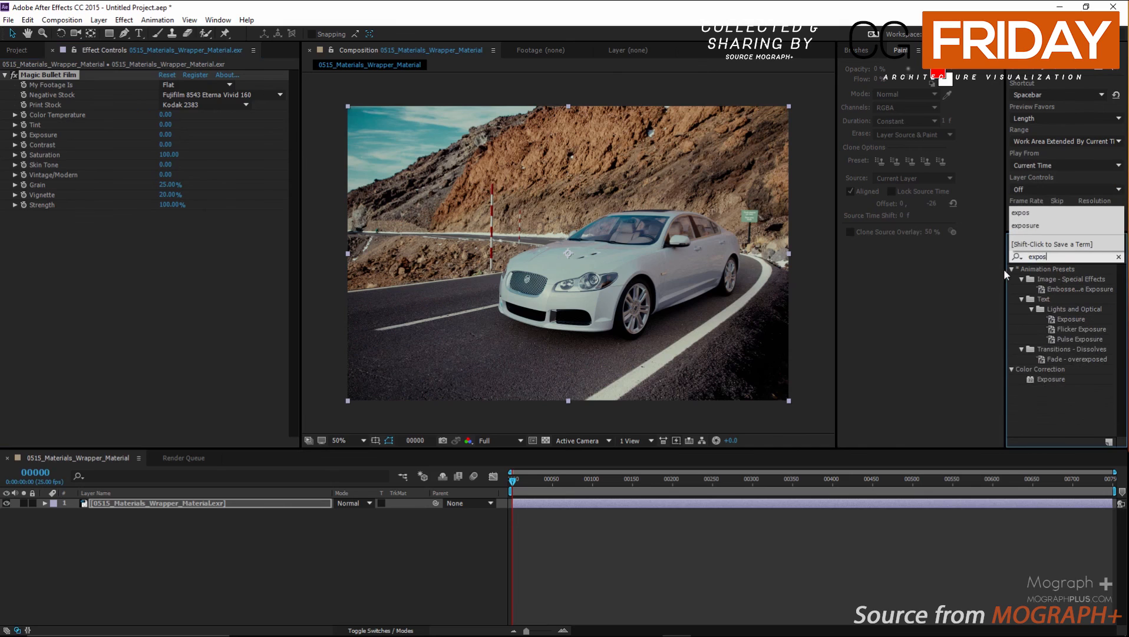
pyautogui.doubleClick(1032, 380)
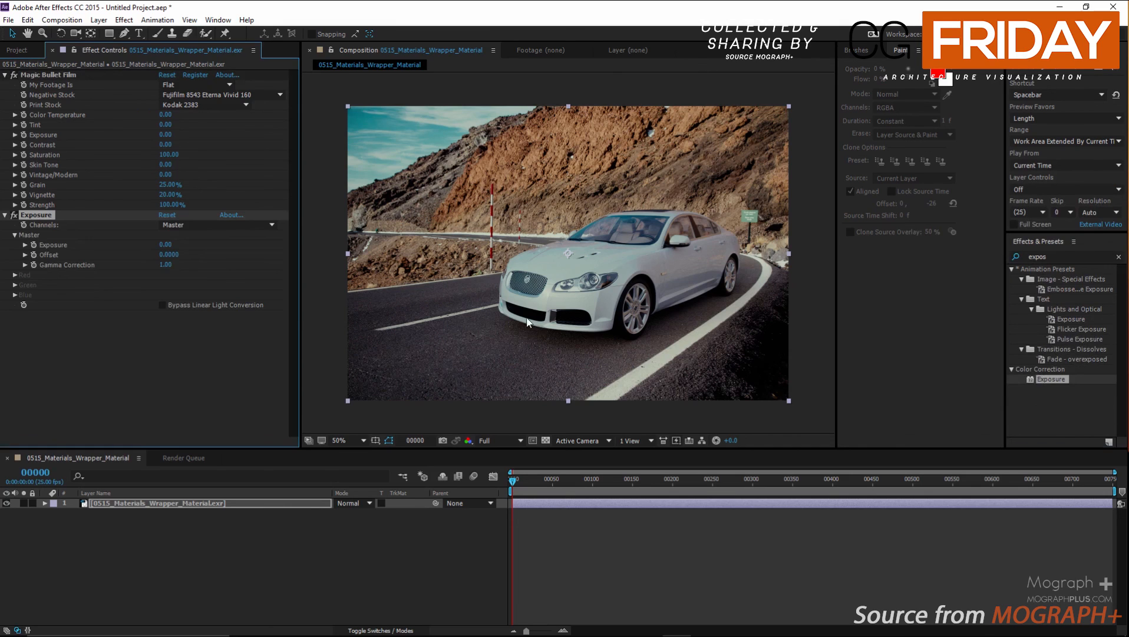
pyautogui.click(169, 244)
pyautogui.write('0.5')
pyautogui.press('Return')
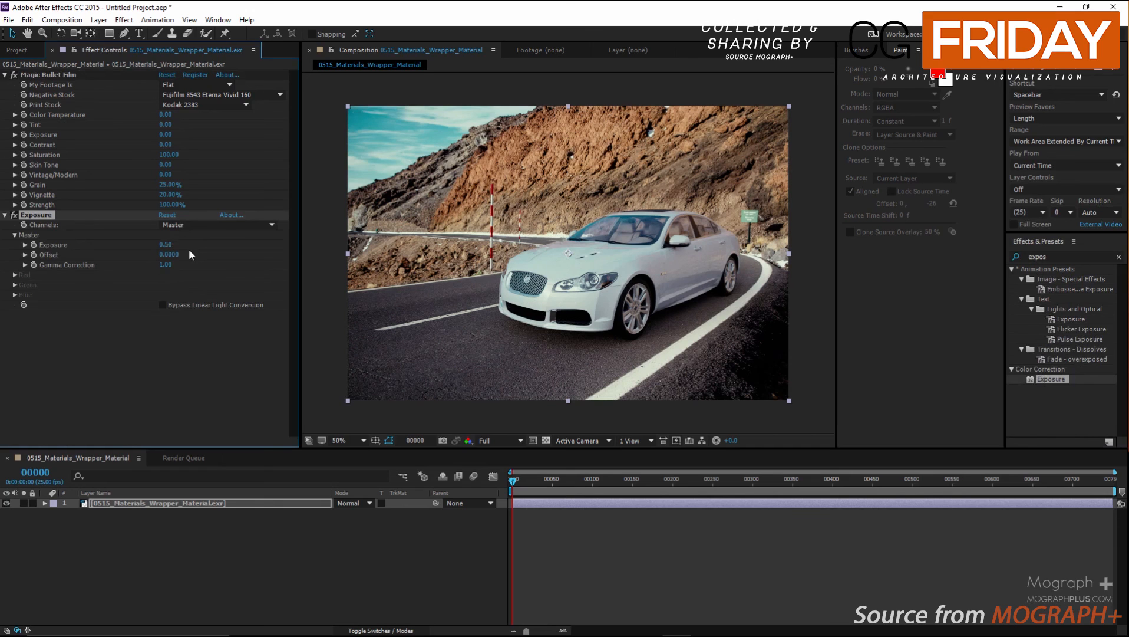
# Add a Hue/Saturation effect to the layer and set its master saturation to -20.
pyautogui.click(1049, 256)
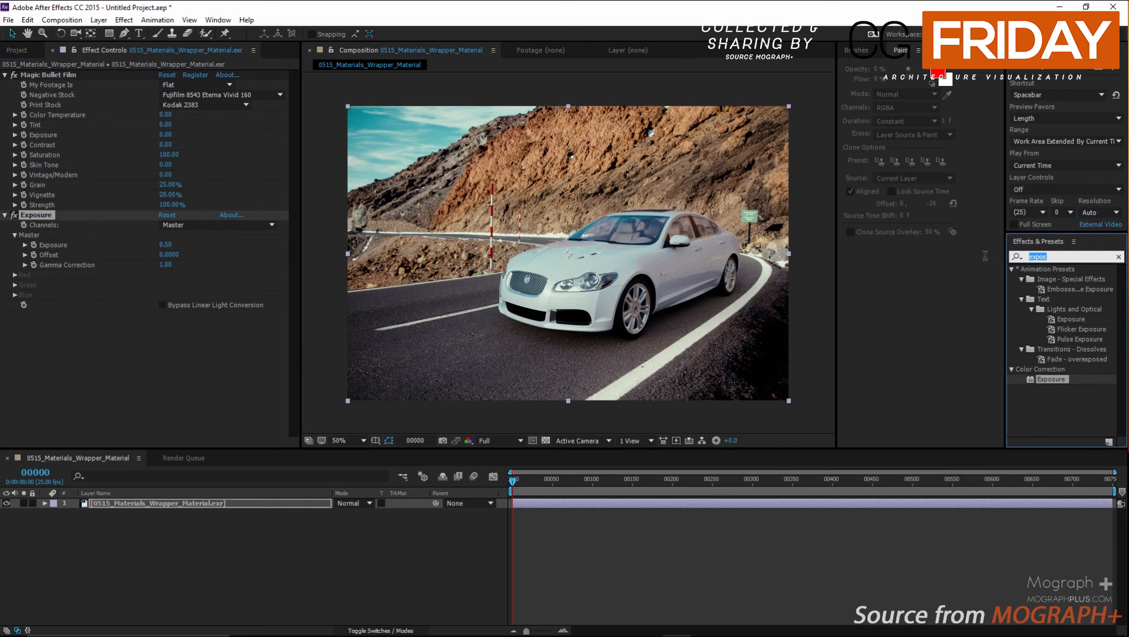
pyautogui.write('hue')
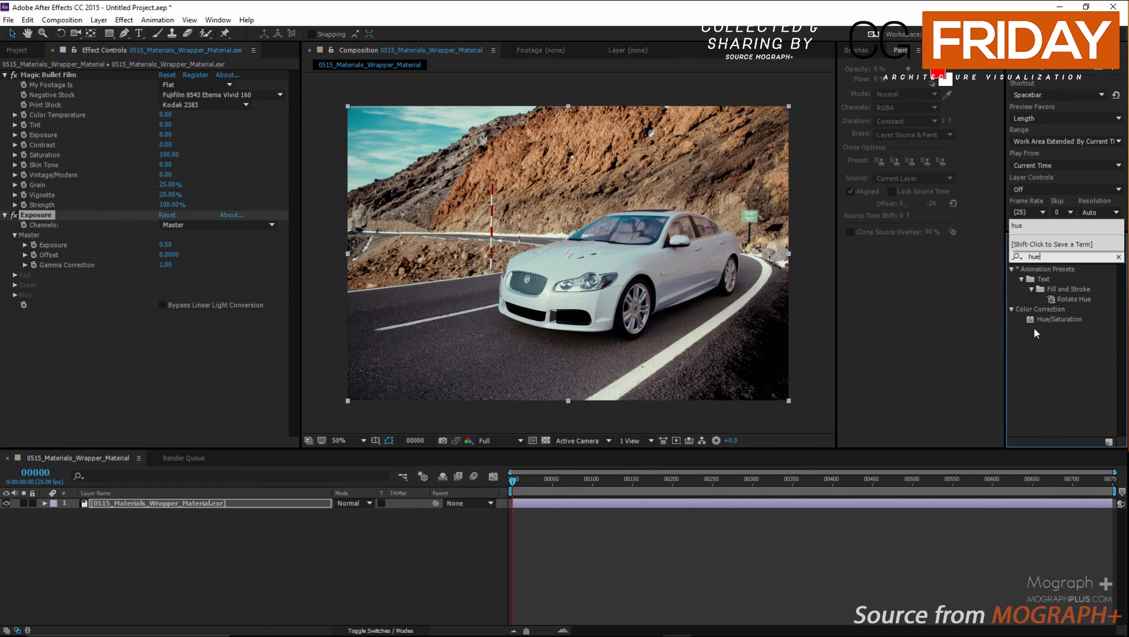
pyautogui.doubleClick(1058, 318)
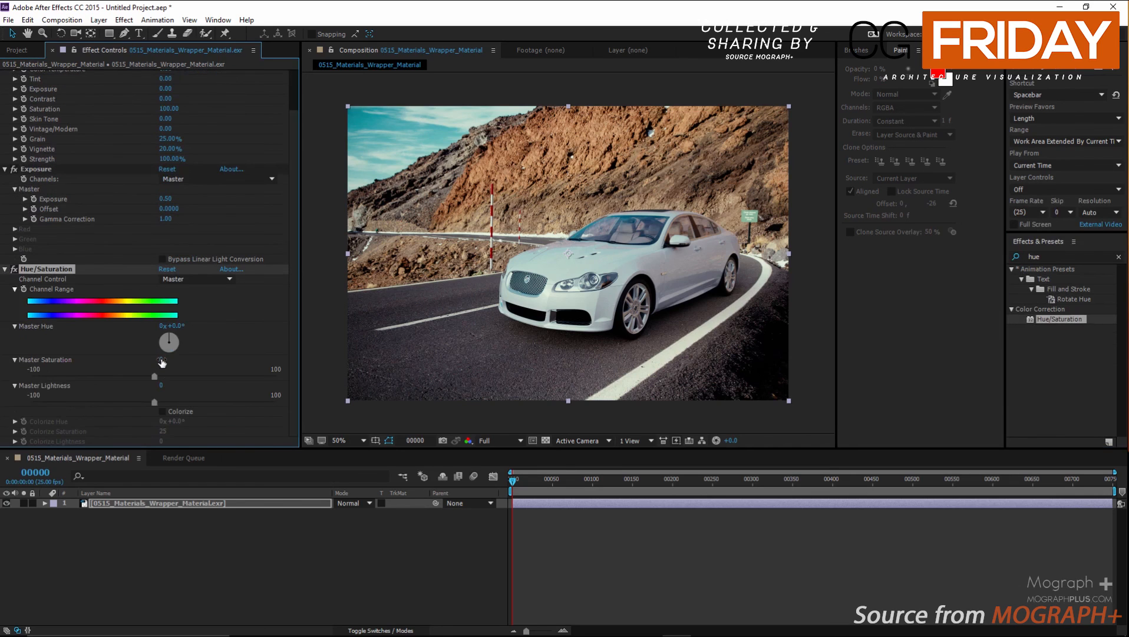
pyautogui.click(162, 360)
pyautogui.write('-20')
pyautogui.press('Return')
# Collapse the three effects and toggle them off and on to compare the image before and after grading.
pyautogui.click(6, 269)
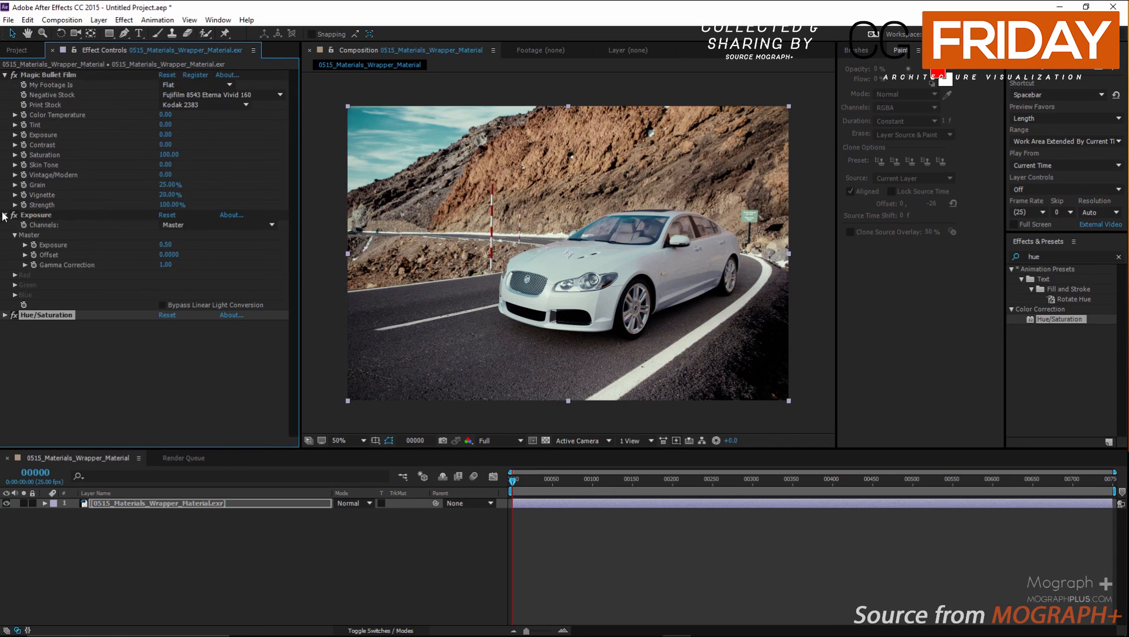
pyautogui.click(5, 215)
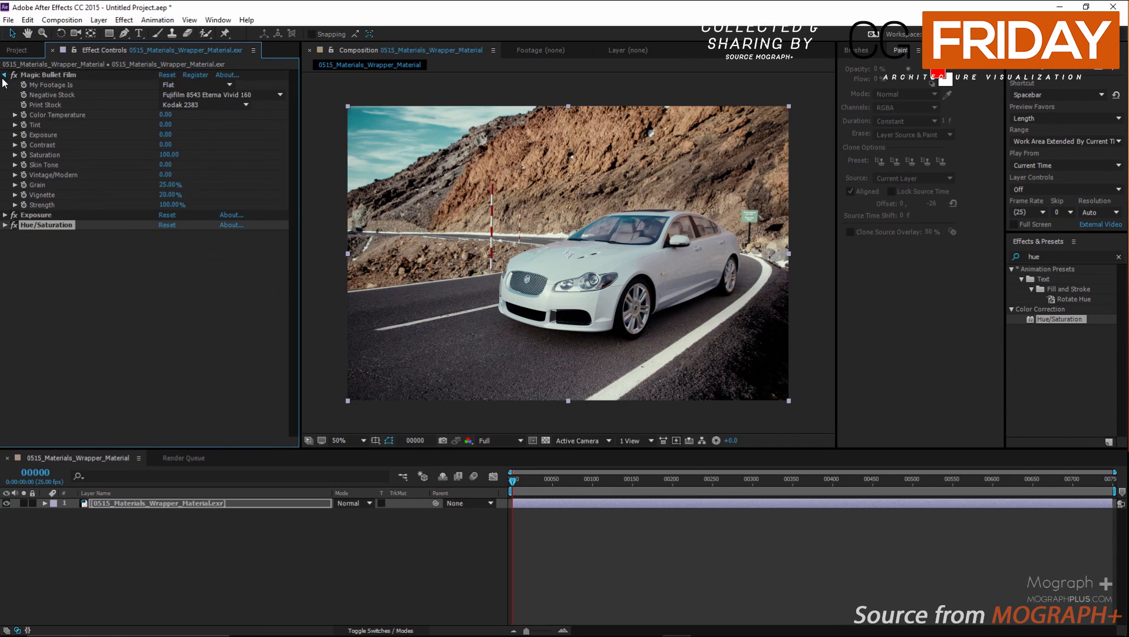
pyautogui.click(4, 76)
pyautogui.click(14, 76)
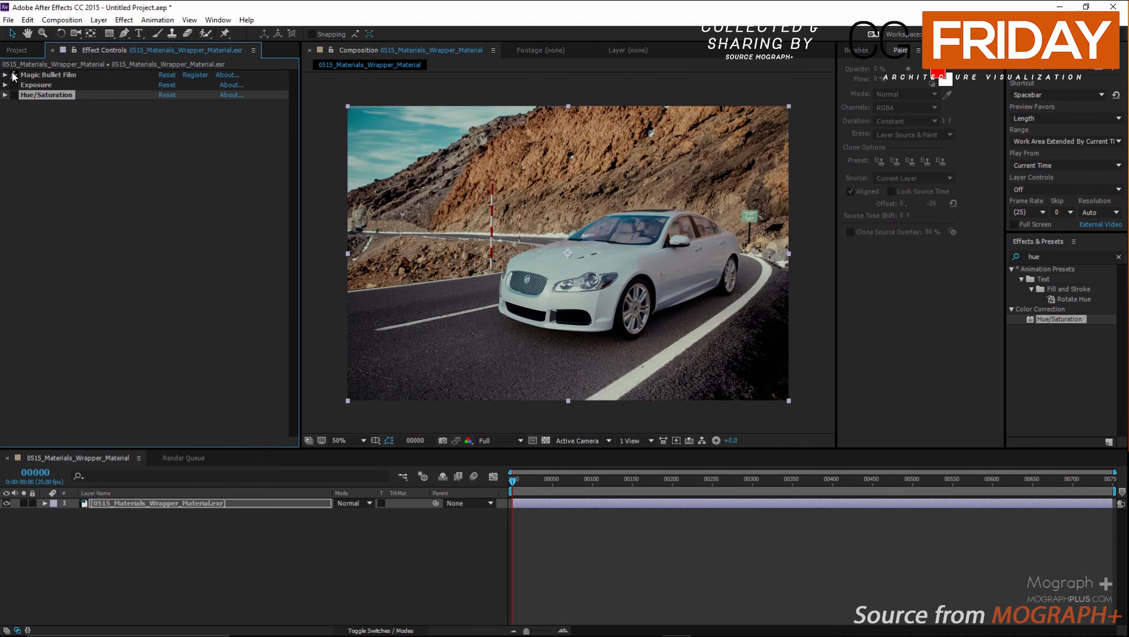
pyautogui.moveTo(14, 74); pyautogui.dragTo(13, 95)
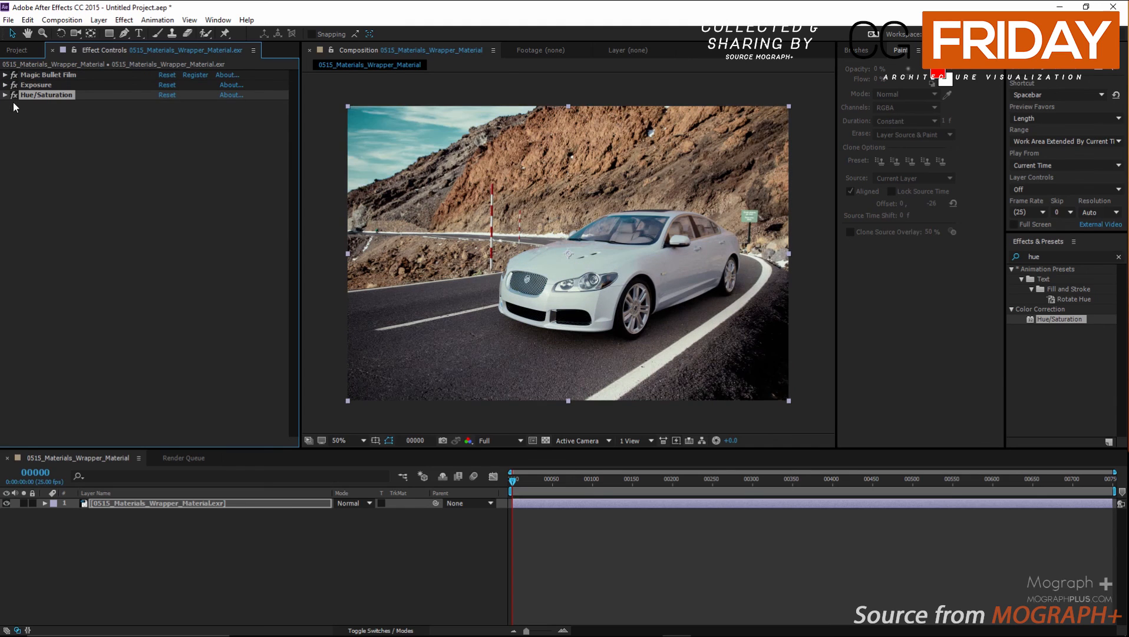